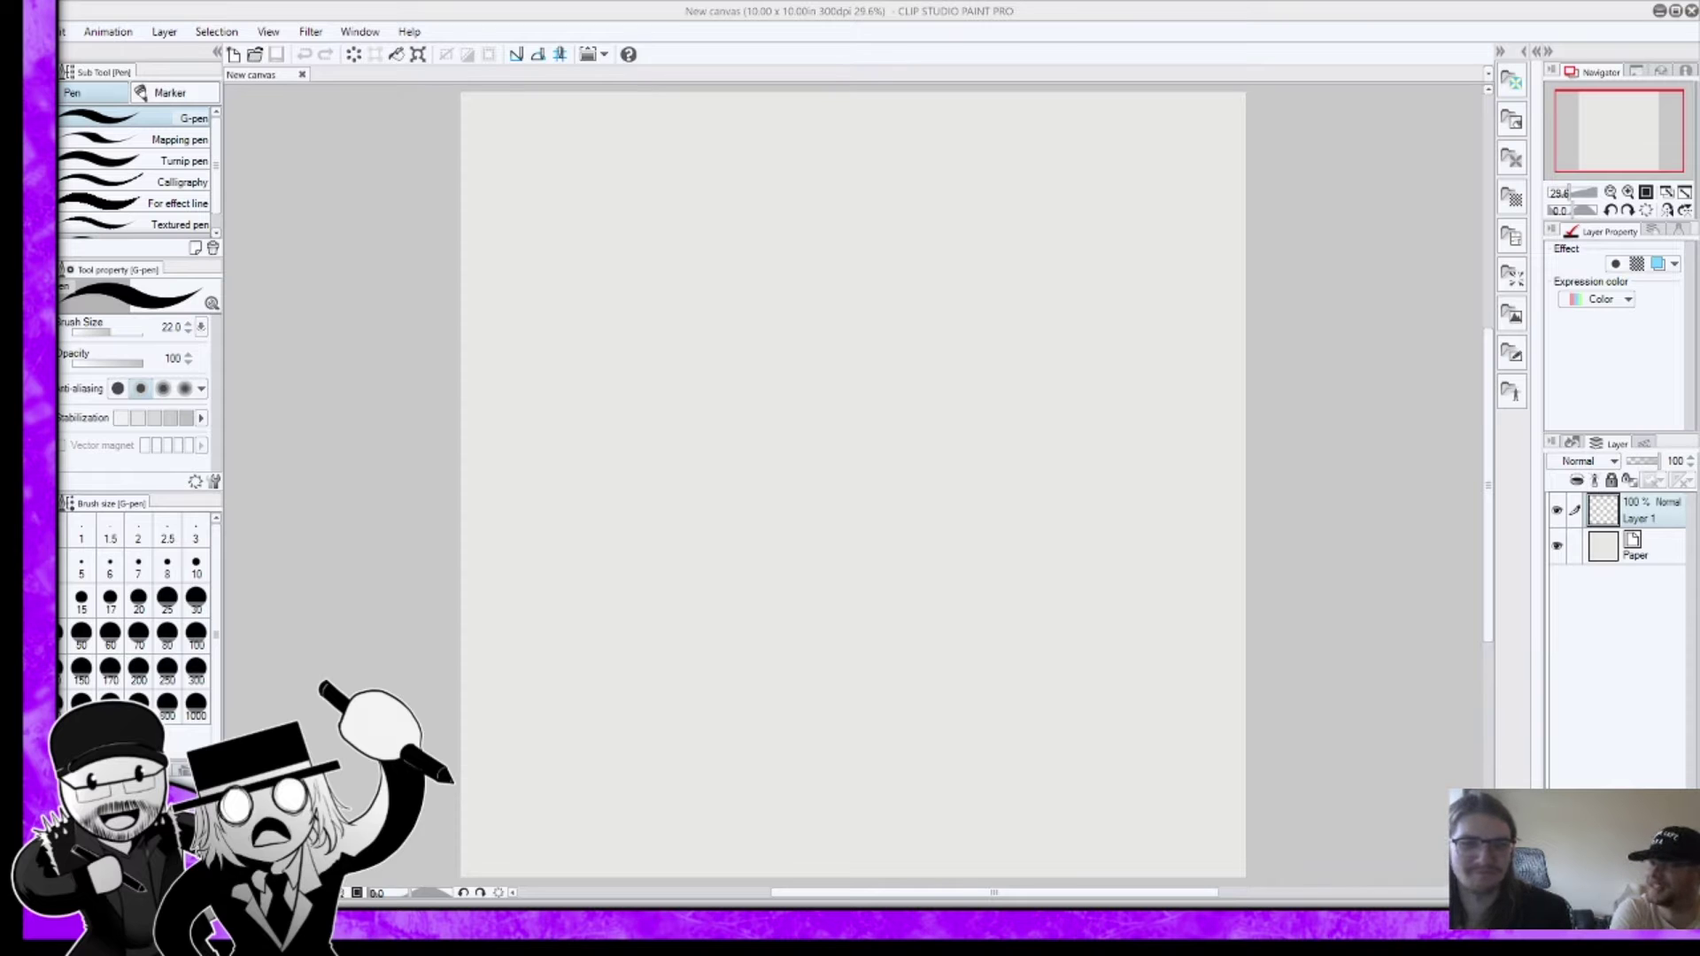
key("alt+Tab")
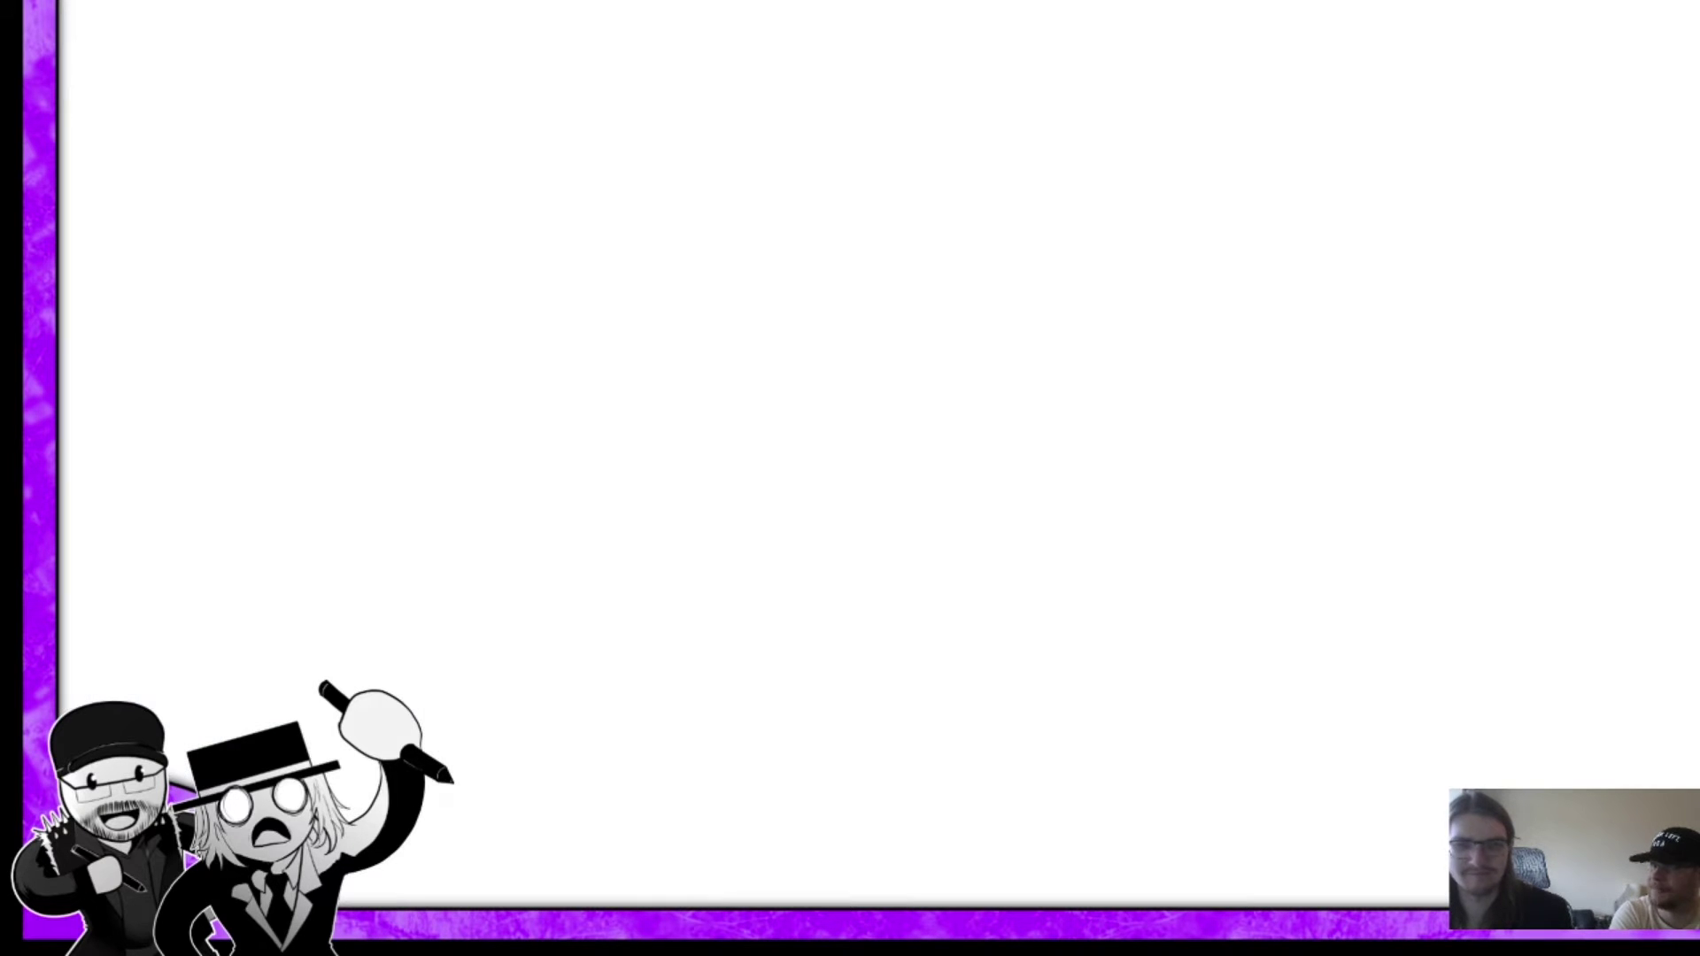
key("alt+Tab")
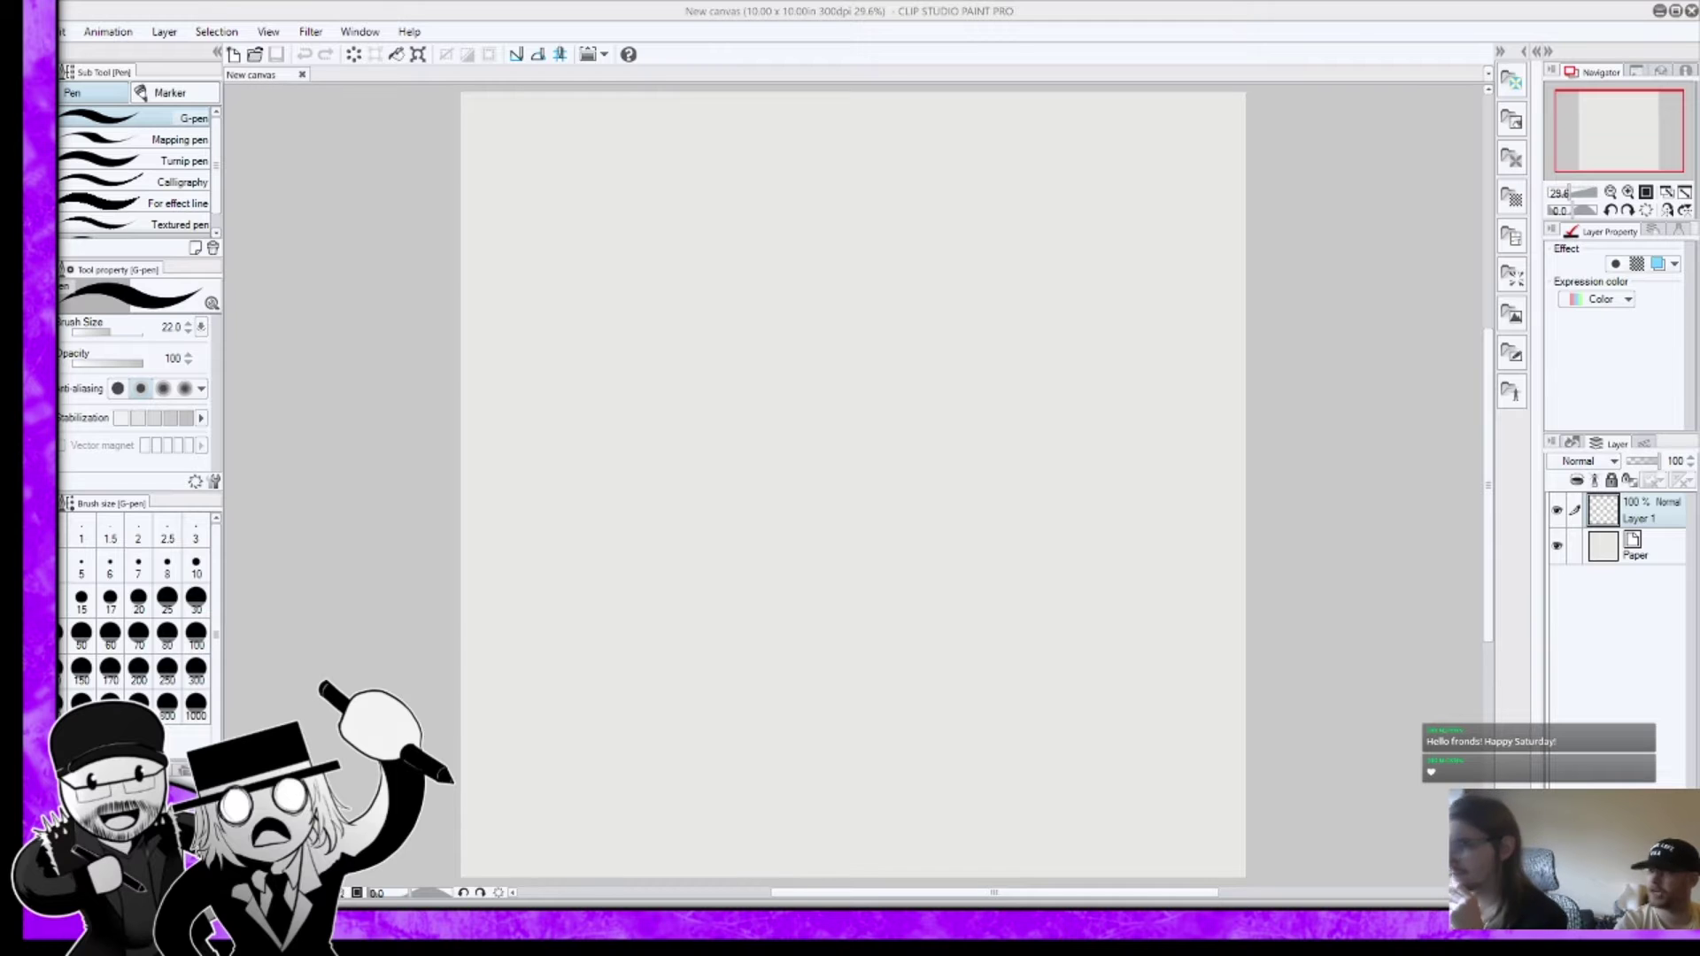
mouse_move(497, 936)
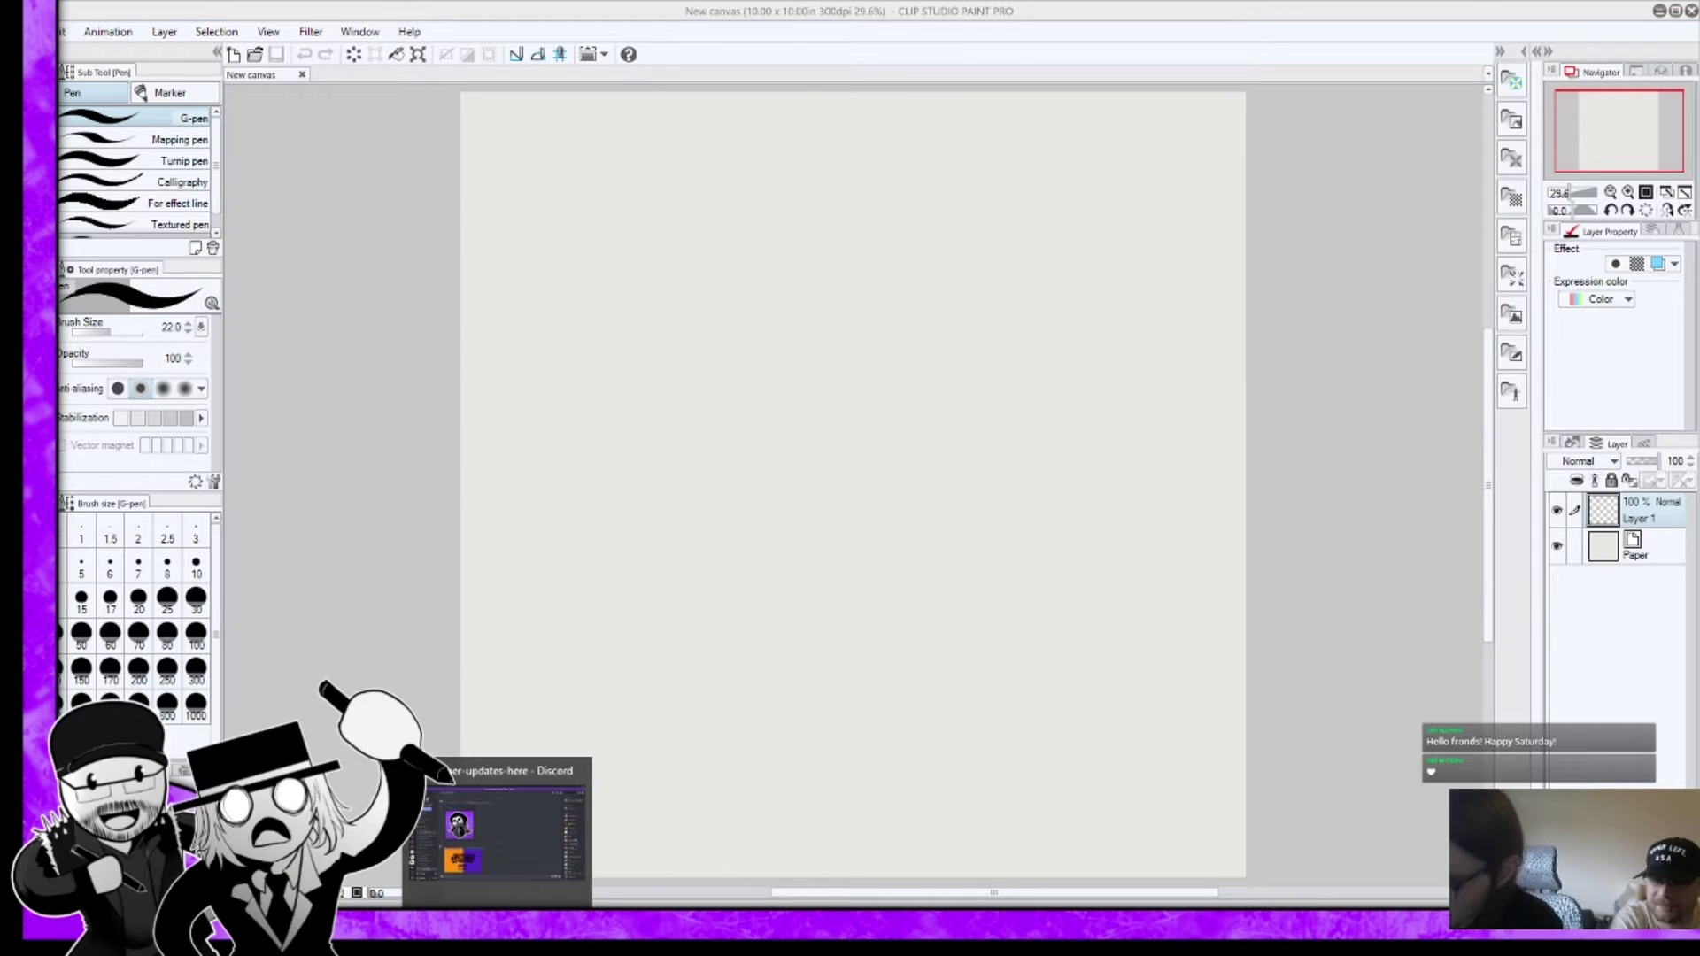
Step: Turn on the blue layer color effect for Layer 1 and sketch a large oval head in the canvas's upper middle with the G-pen
left_click(755, 203)
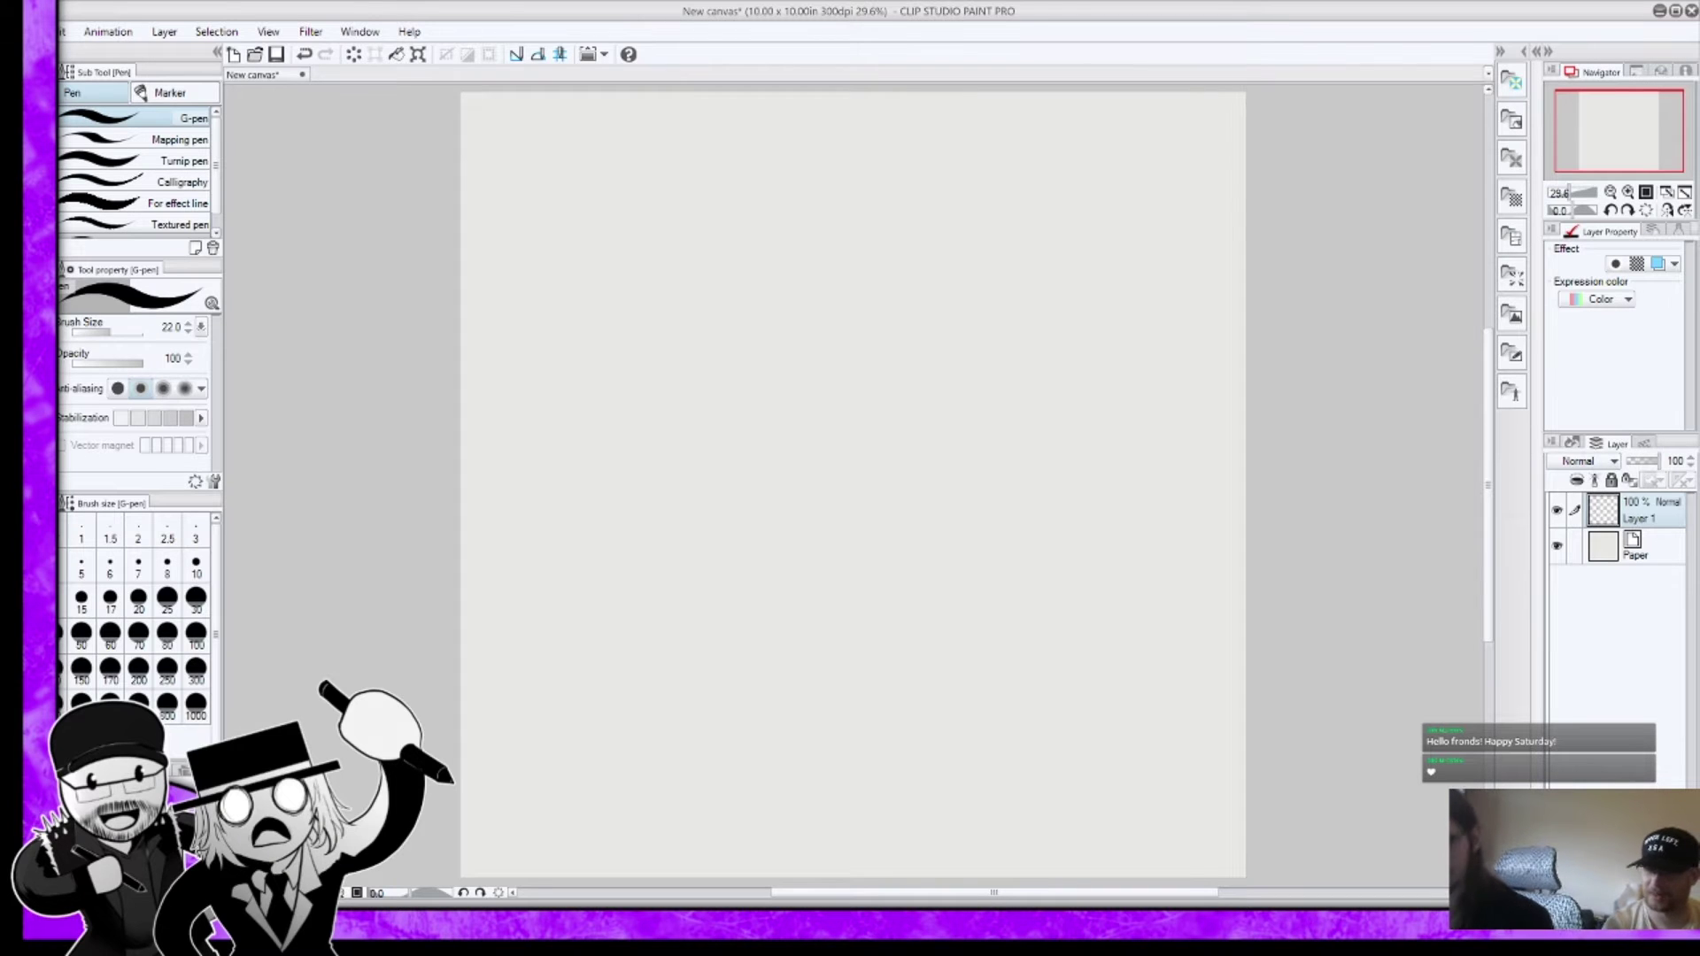
left_click(1658, 263)
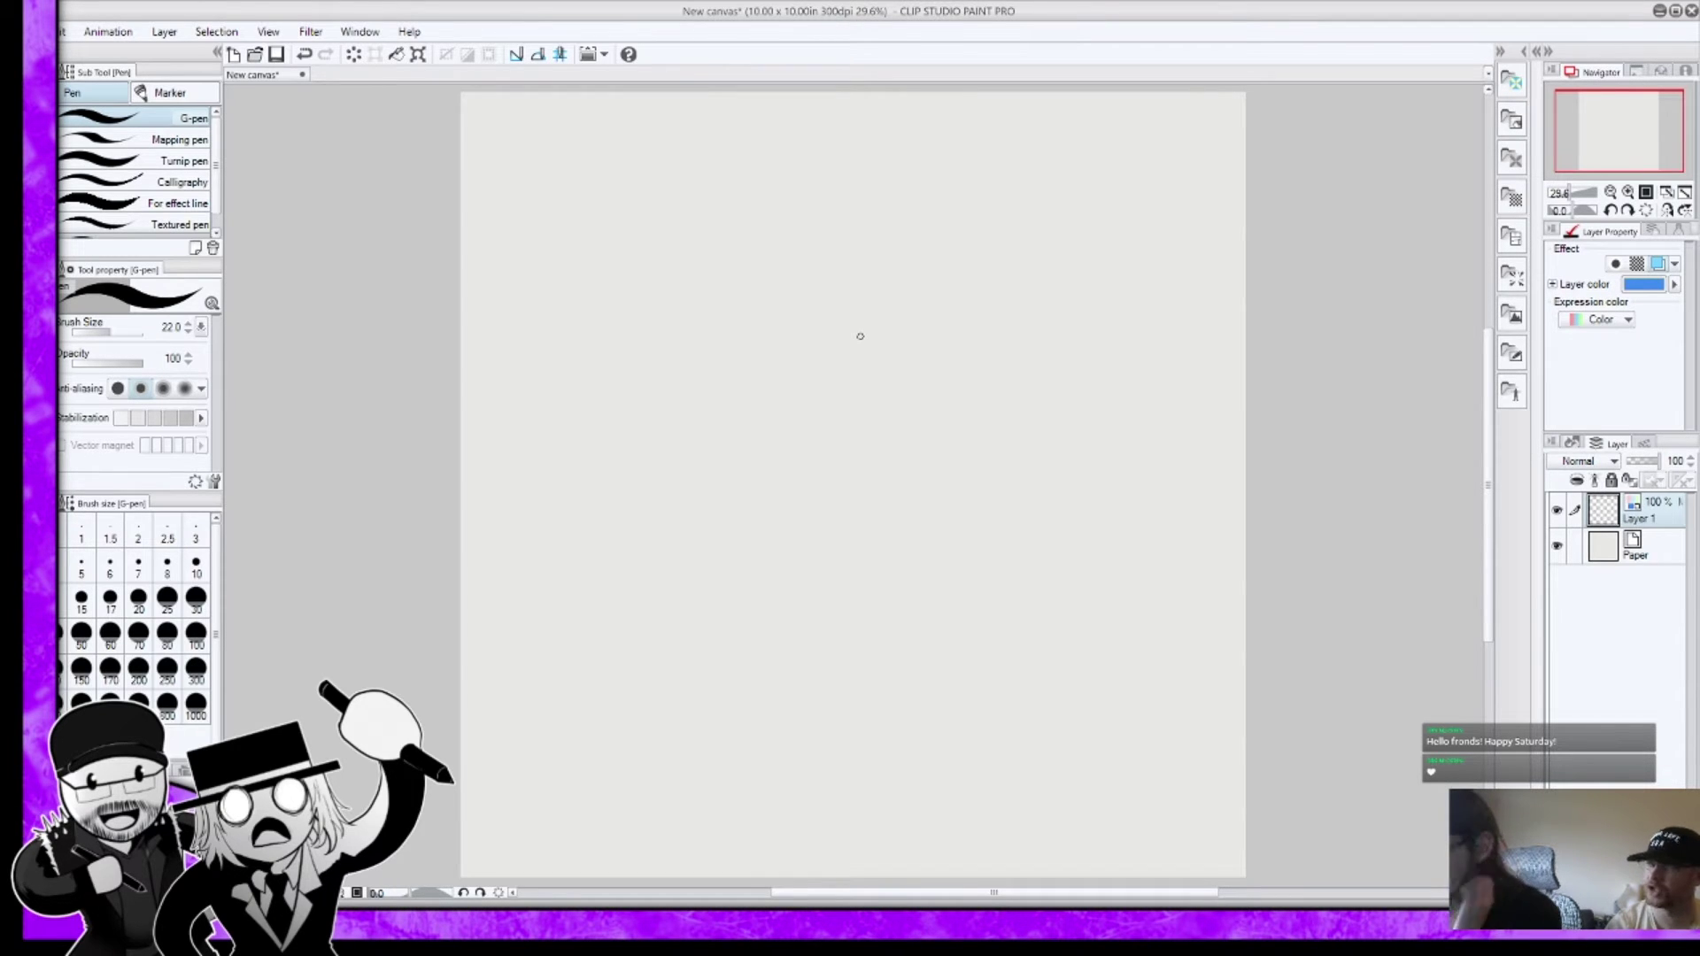
mouse_move(809, 212)
left_mouse_down()
mouse_move(816, 198)
mouse_move(971, 216)
mouse_move(987, 334)
mouse_move(852, 387)
left_mouse_up()
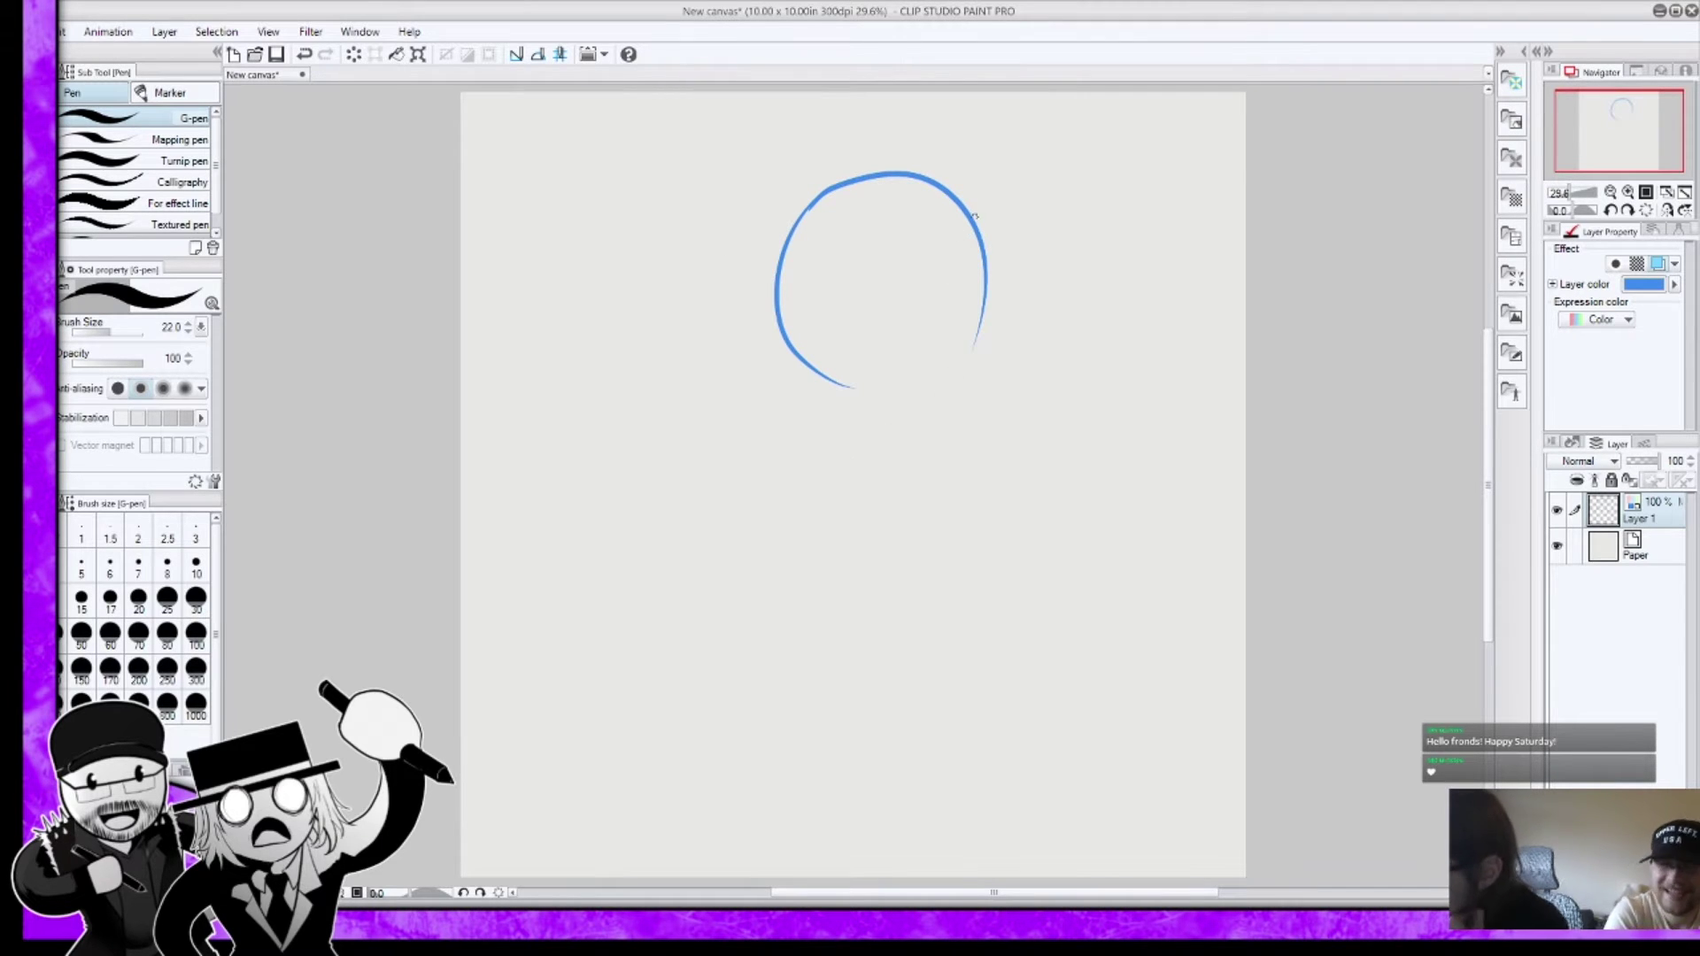
mouse_move(981, 250)
left_mouse_down()
mouse_move(983, 339)
mouse_move(816, 400)
mouse_move(769, 340)
mouse_move(828, 388)
left_mouse_up()
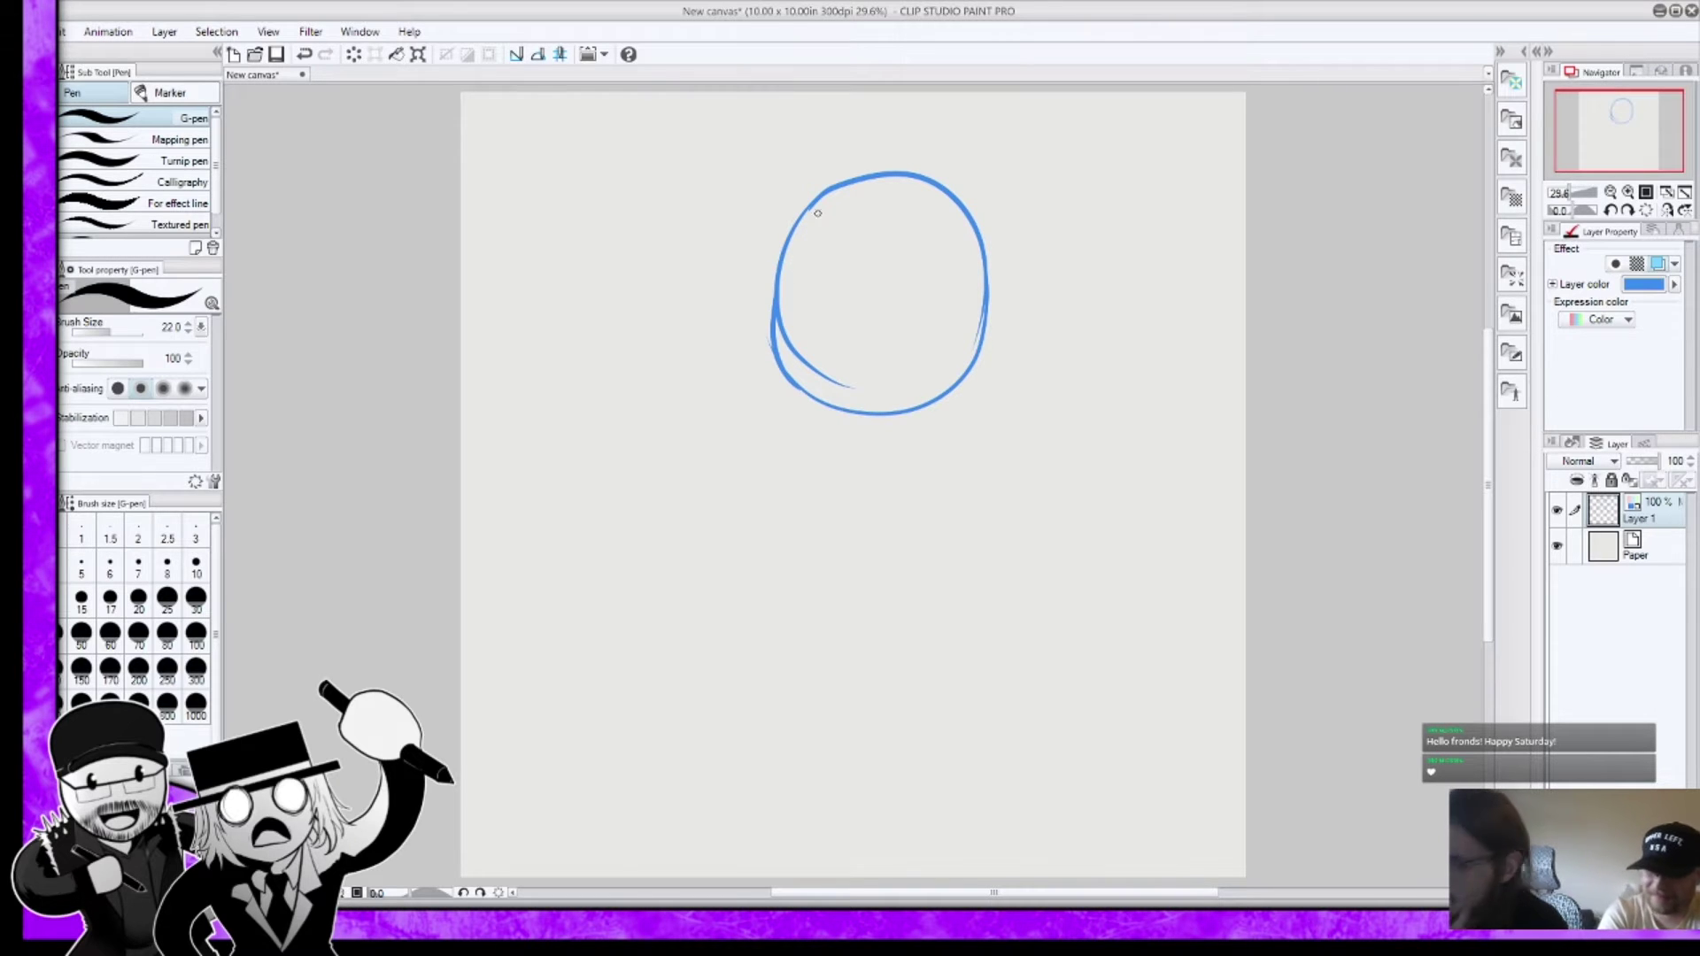
mouse_move(787, 233)
left_mouse_down()
mouse_move(785, 359)
mouse_move(841, 409)
left_mouse_up()
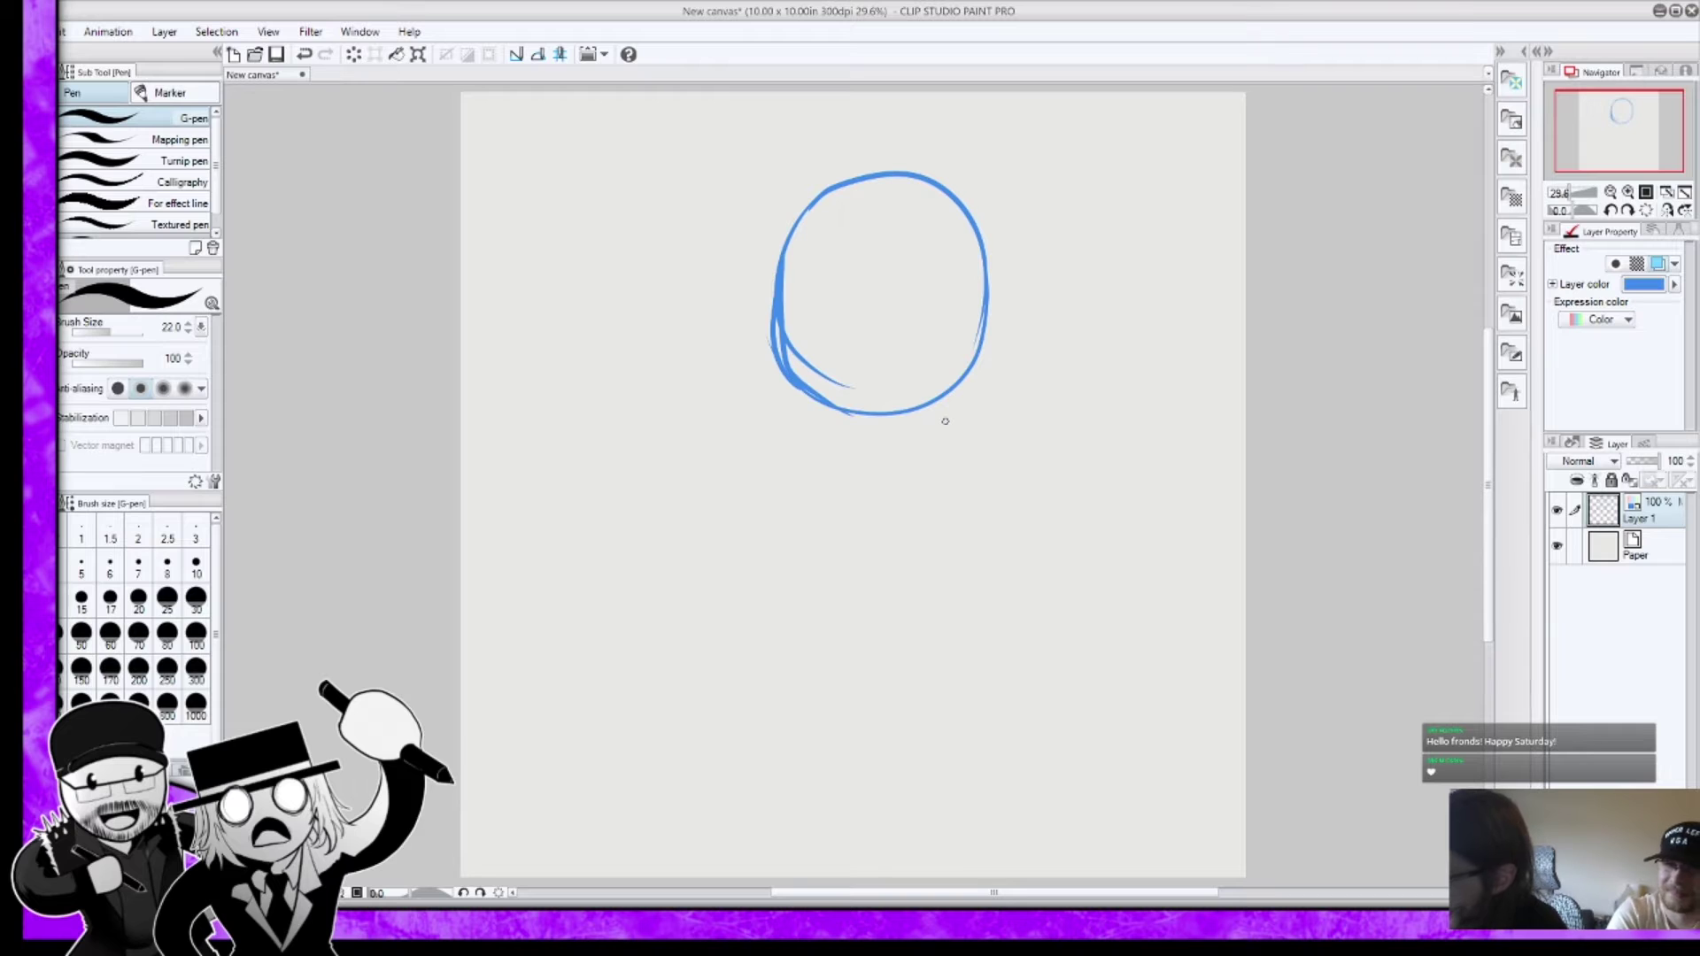
Step: Clean up the doubled lines on the lower-left side of the head outline with the hard eraser
key("e")
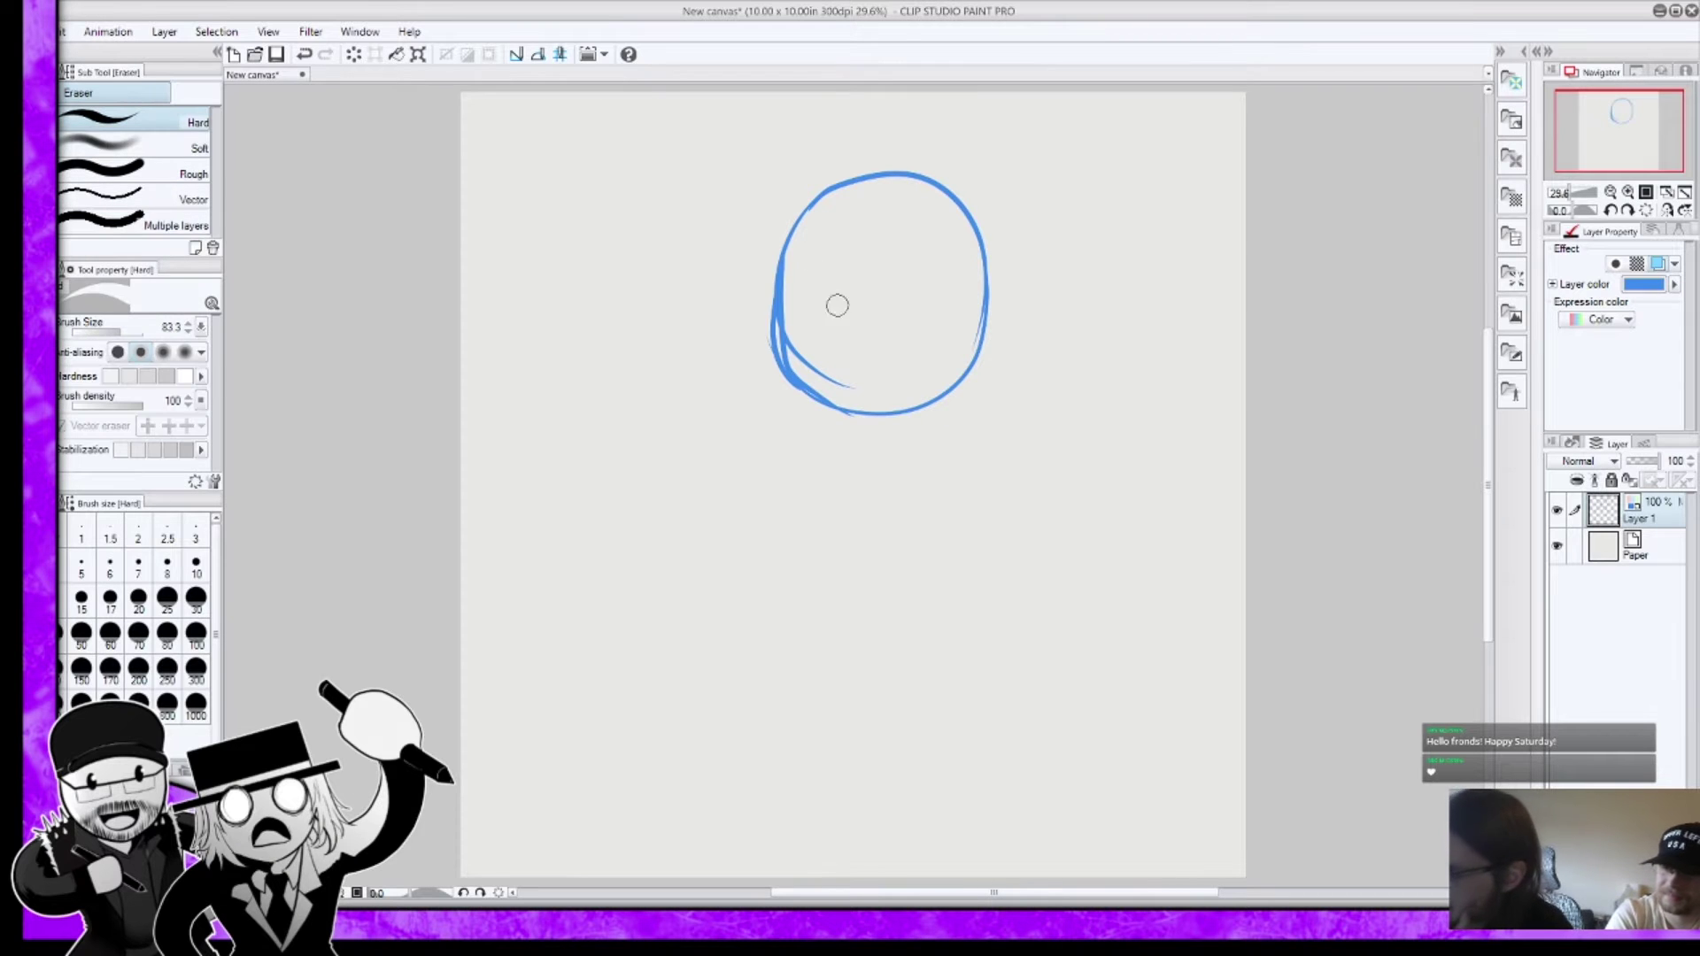
mouse_move(794, 349)
left_mouse_down()
mouse_move(847, 384)
mouse_move(847, 341)
mouse_move(715, 283)
mouse_move(777, 371)
mouse_move(876, 431)
mouse_move(754, 372)
mouse_move(880, 427)
mouse_move(762, 363)
left_mouse_up()
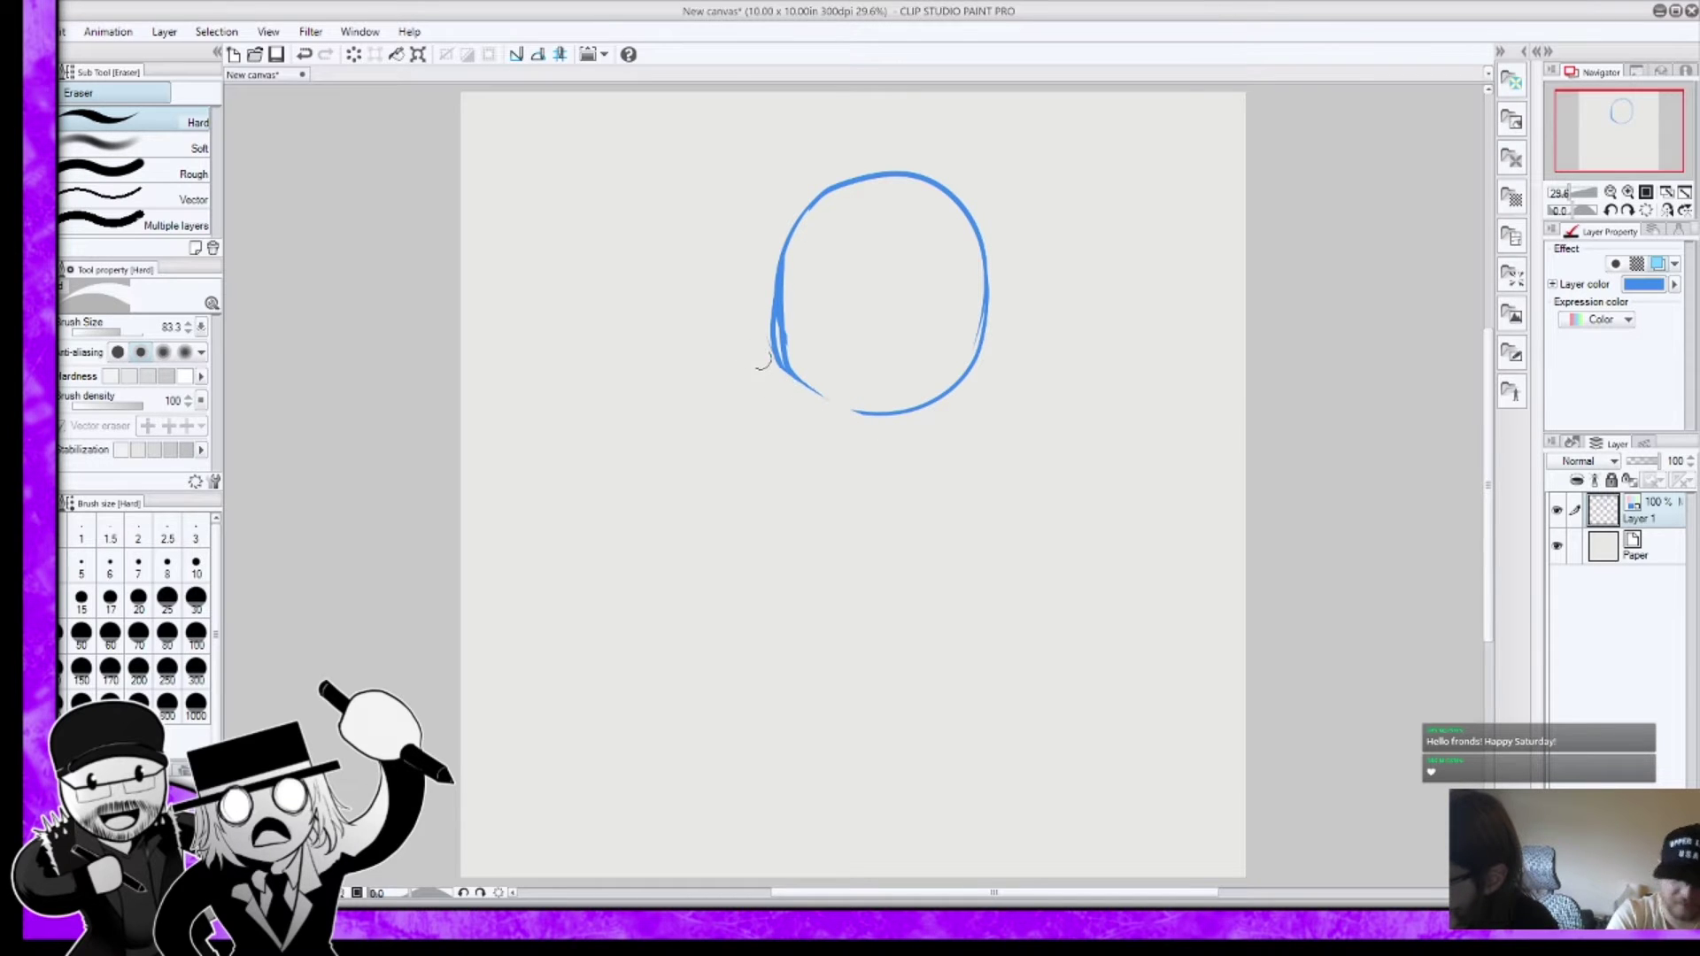
mouse_move(755, 281)
left_mouse_down()
mouse_move(778, 397)
mouse_move(766, 256)
mouse_move(790, 410)
left_mouse_up()
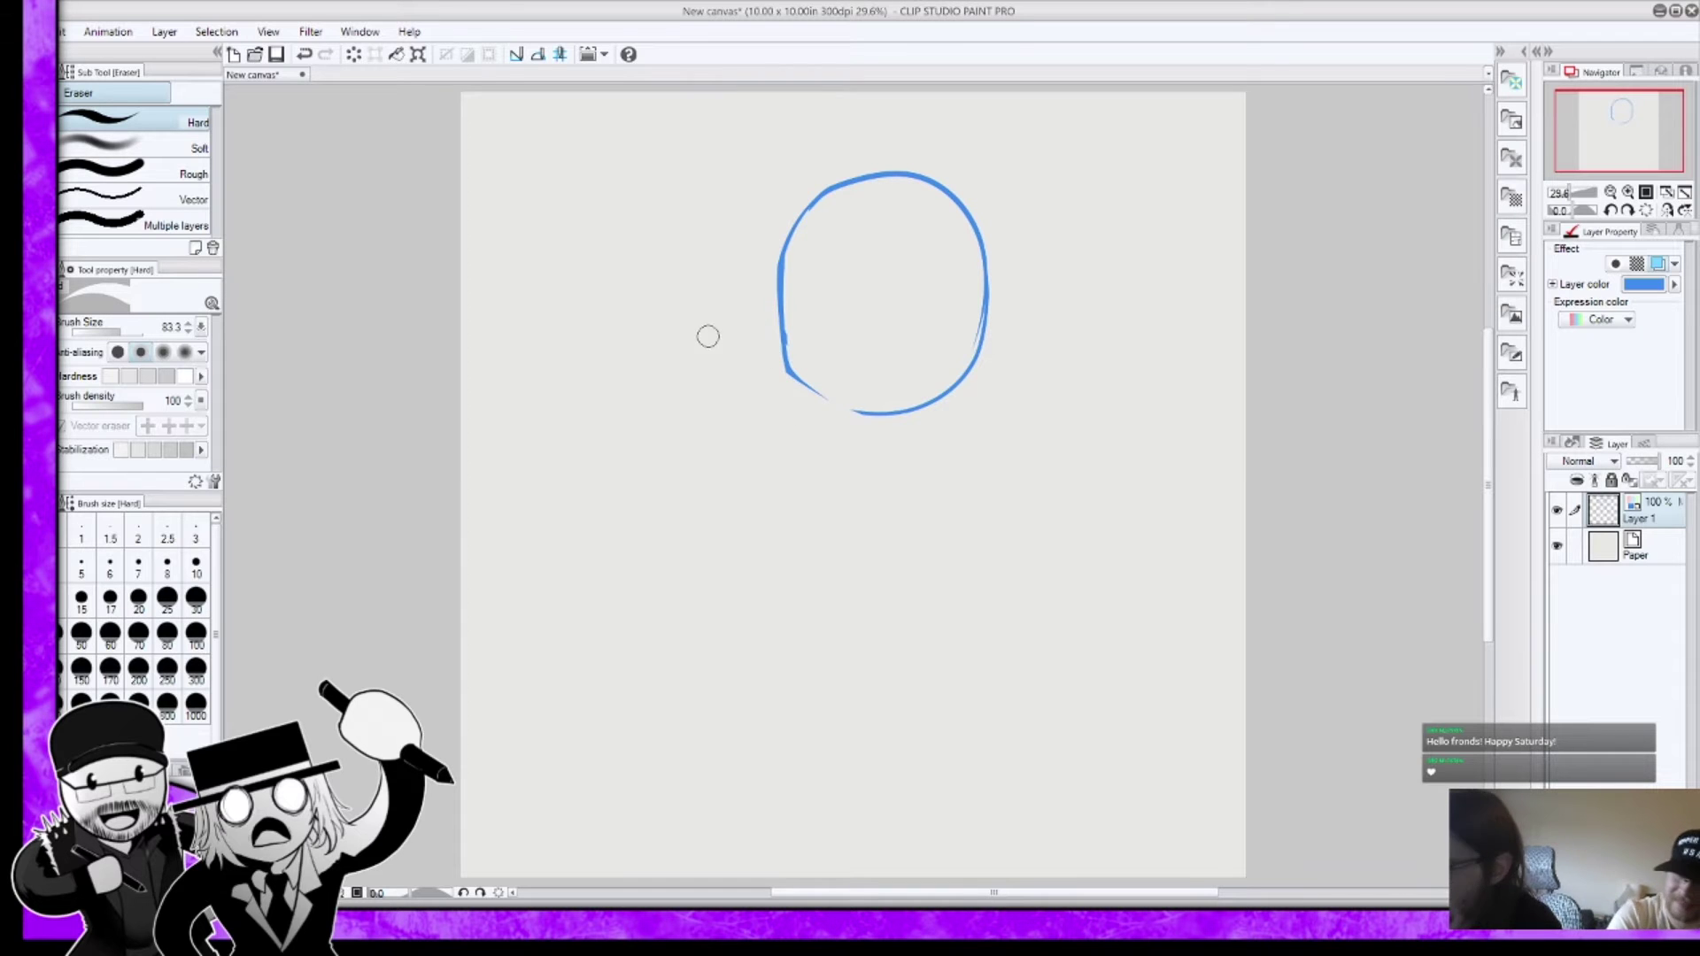
key("ctrl+z")
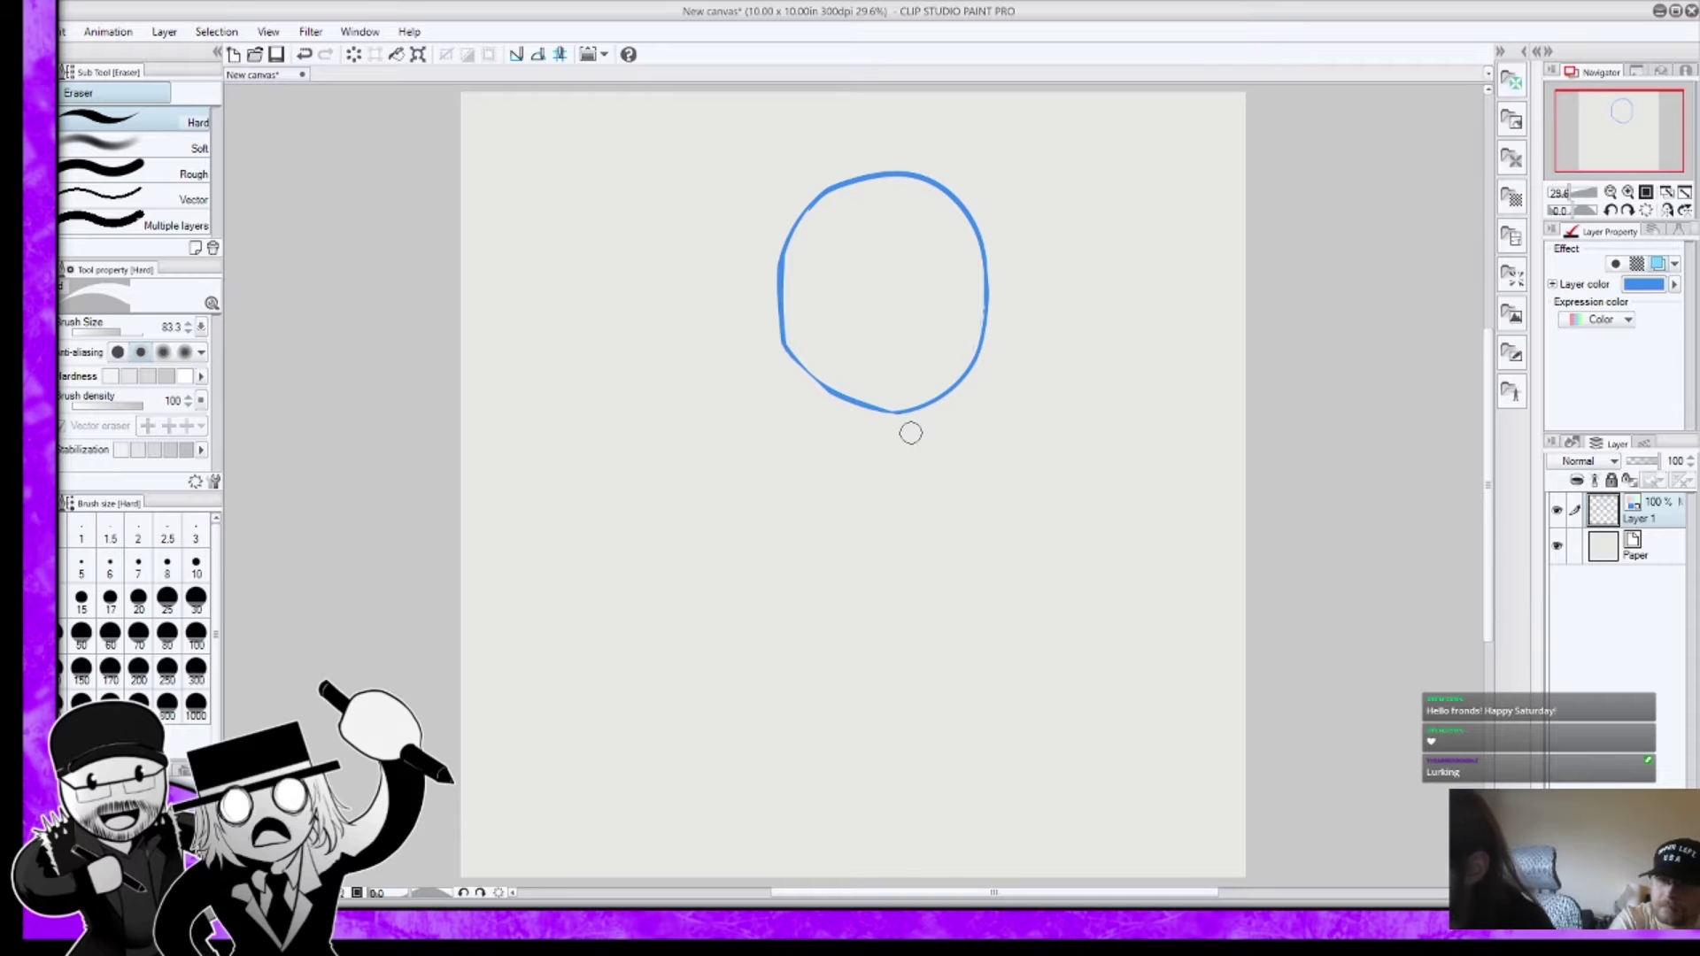
Step: Reinforce the head's upper-left outline with the G-pen and sketch the shoulders and armpit lines beneath the head
scroll(1093, 292, "up", 2)
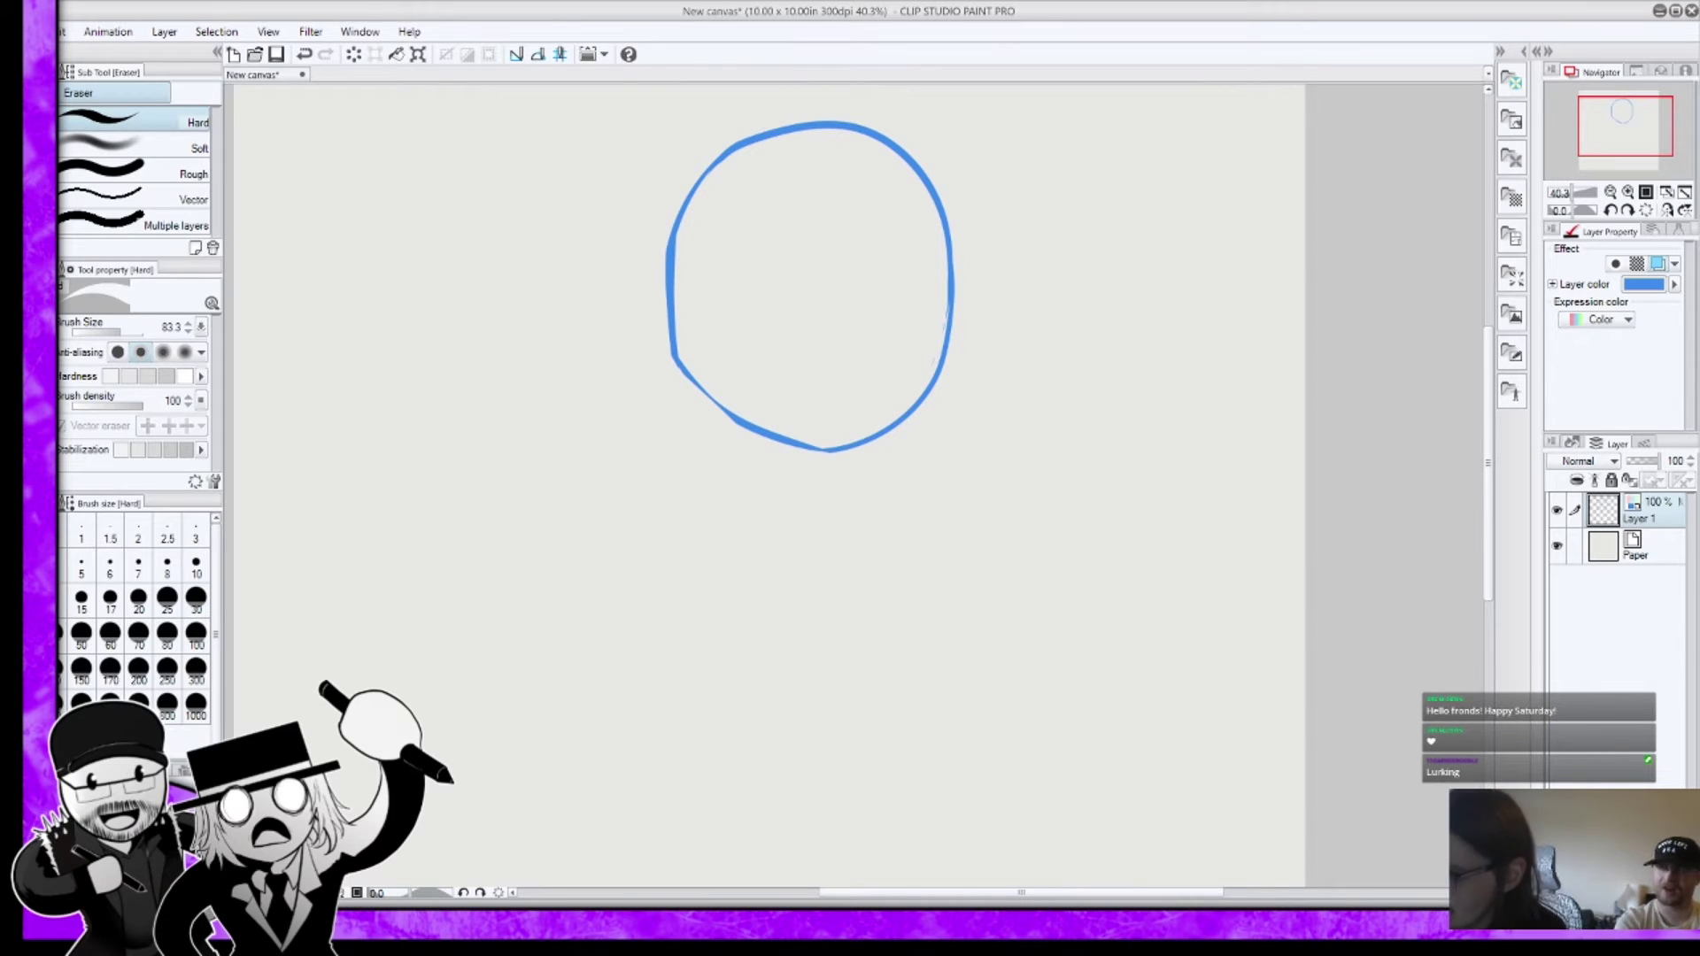
key("p")
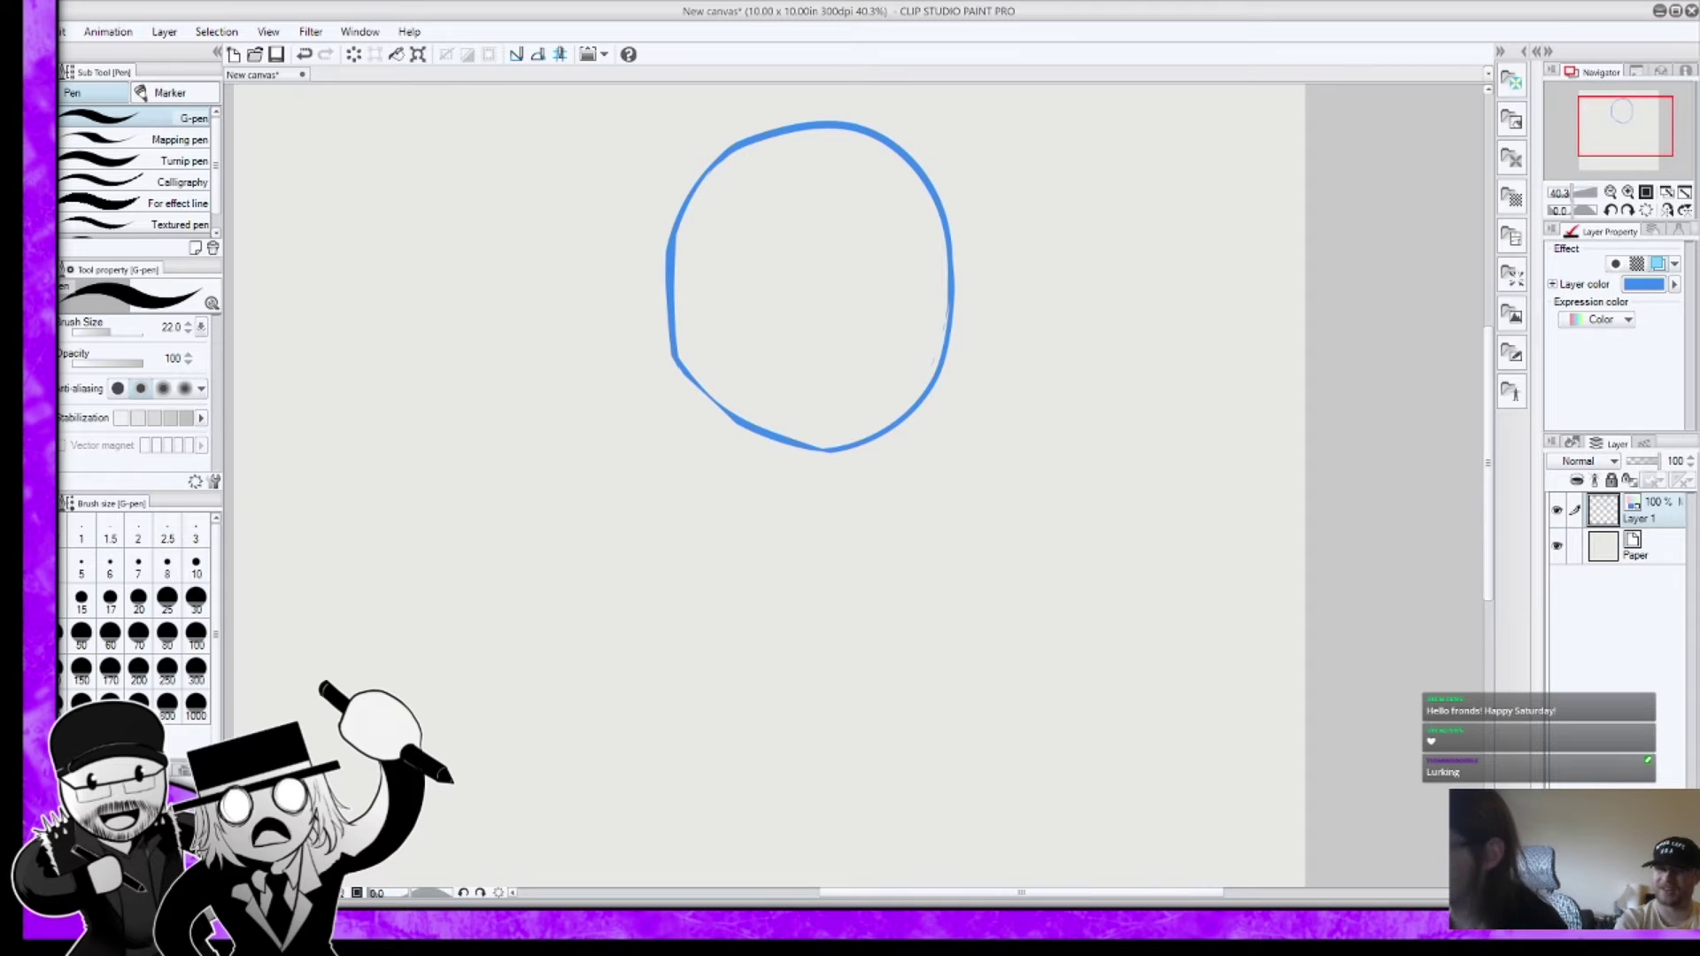
mouse_move(743, 152)
left_mouse_down()
mouse_move(704, 181)
mouse_move(675, 284)
left_mouse_up()
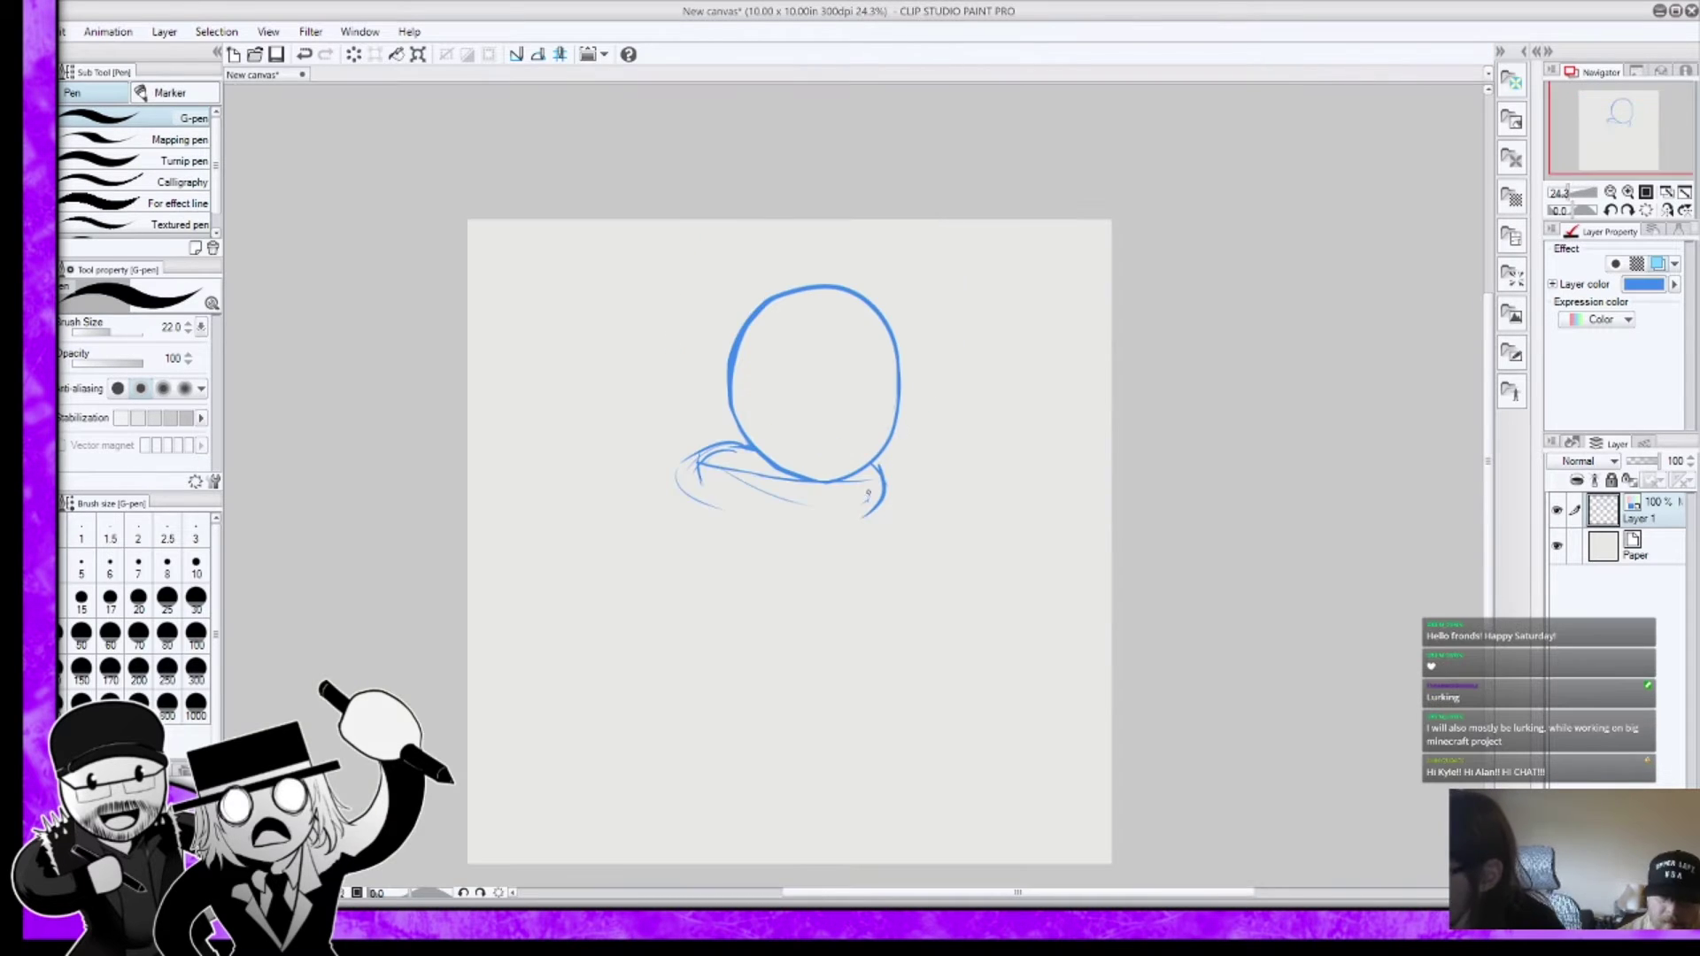
left_click_drag(868, 493, 871, 529)
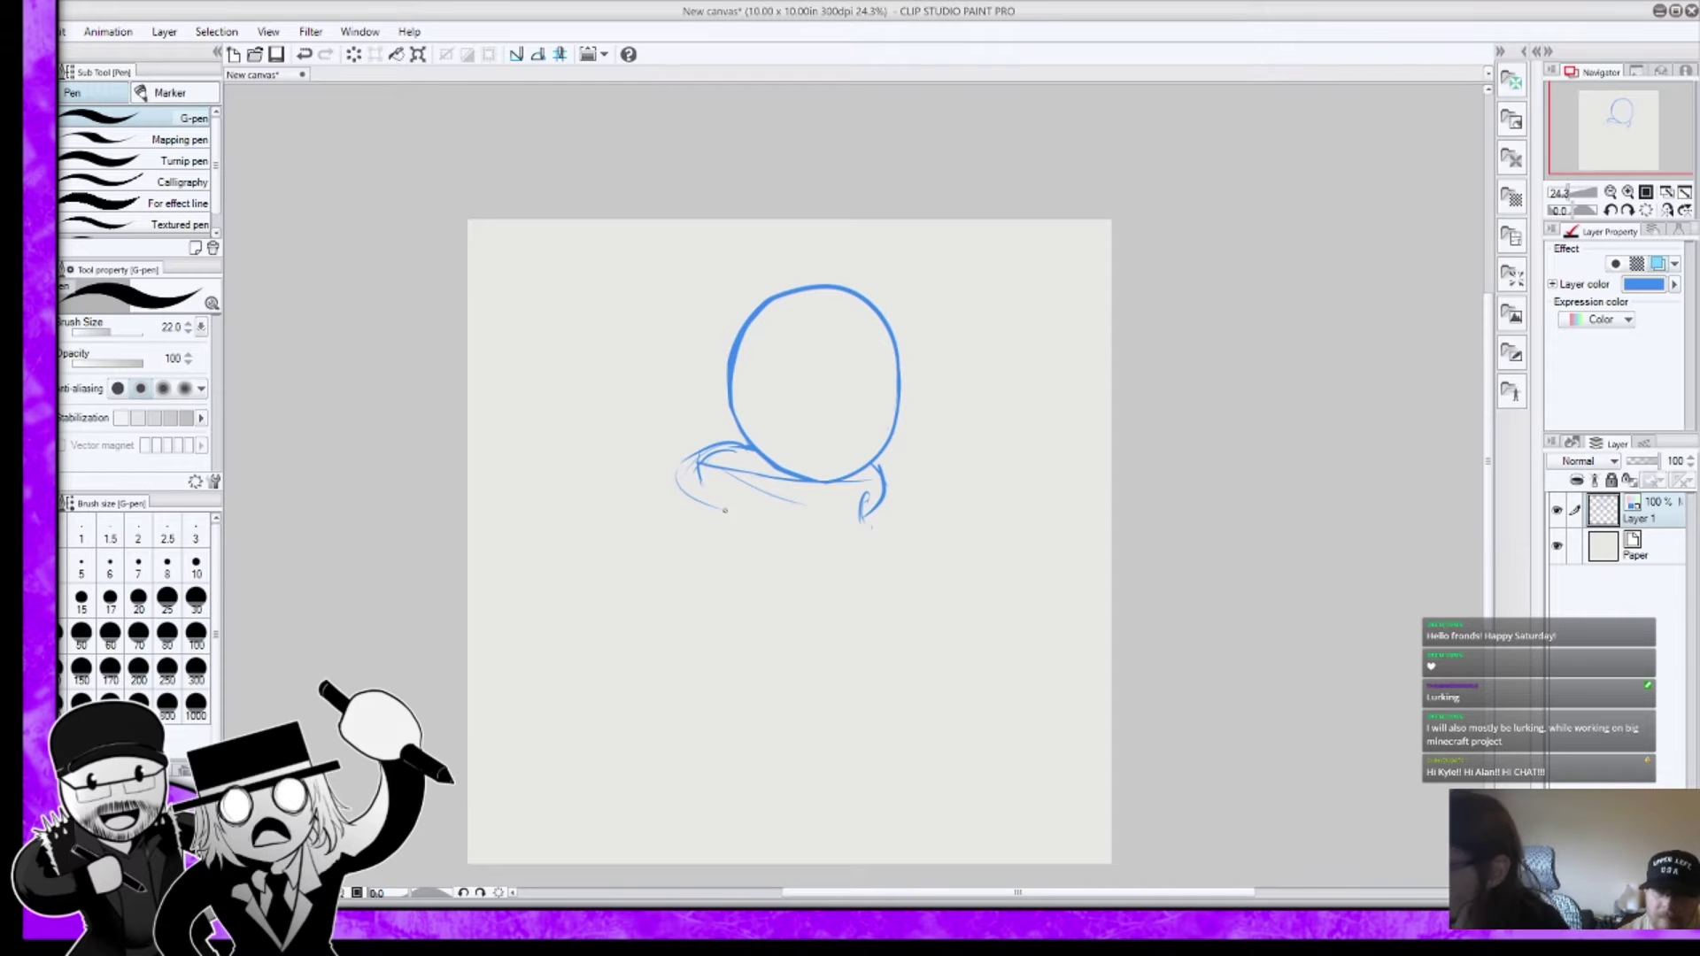
left_click_drag(723, 467, 711, 521)
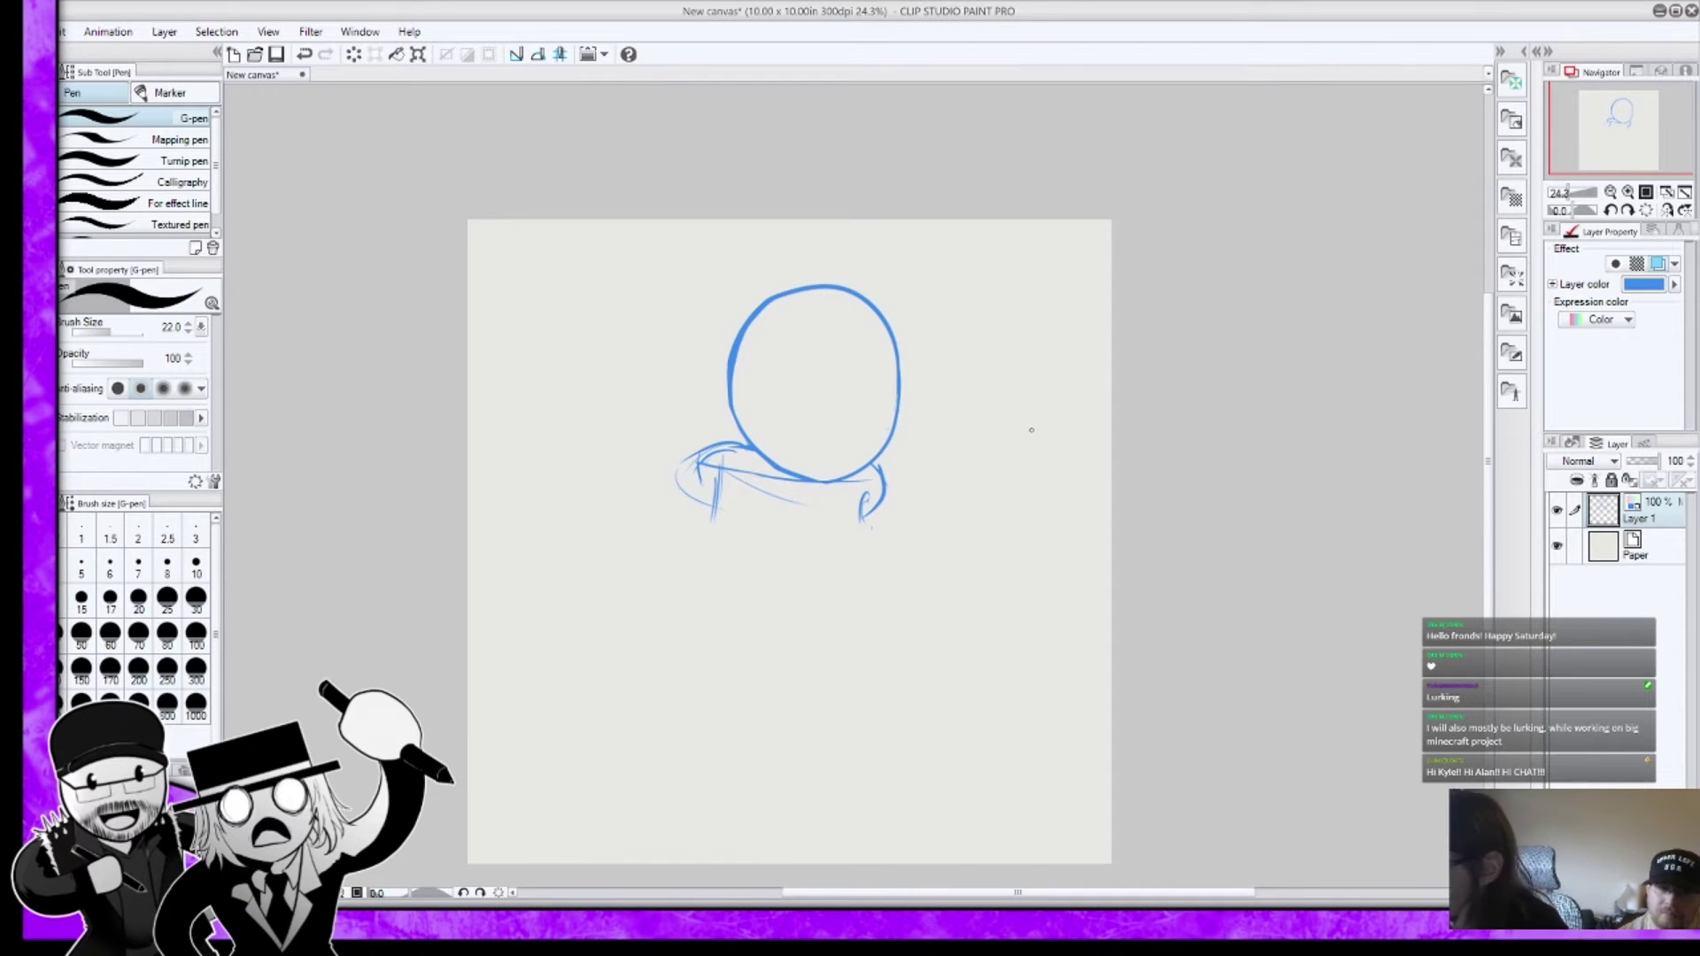
Step: Sketch both sides of the torso, narrowing from the shoulders to a point at the lower-left hip
left_click_drag(876, 494, 813, 555)
left_click_drag(879, 490, 815, 558)
left_click_drag(867, 486, 821, 551)
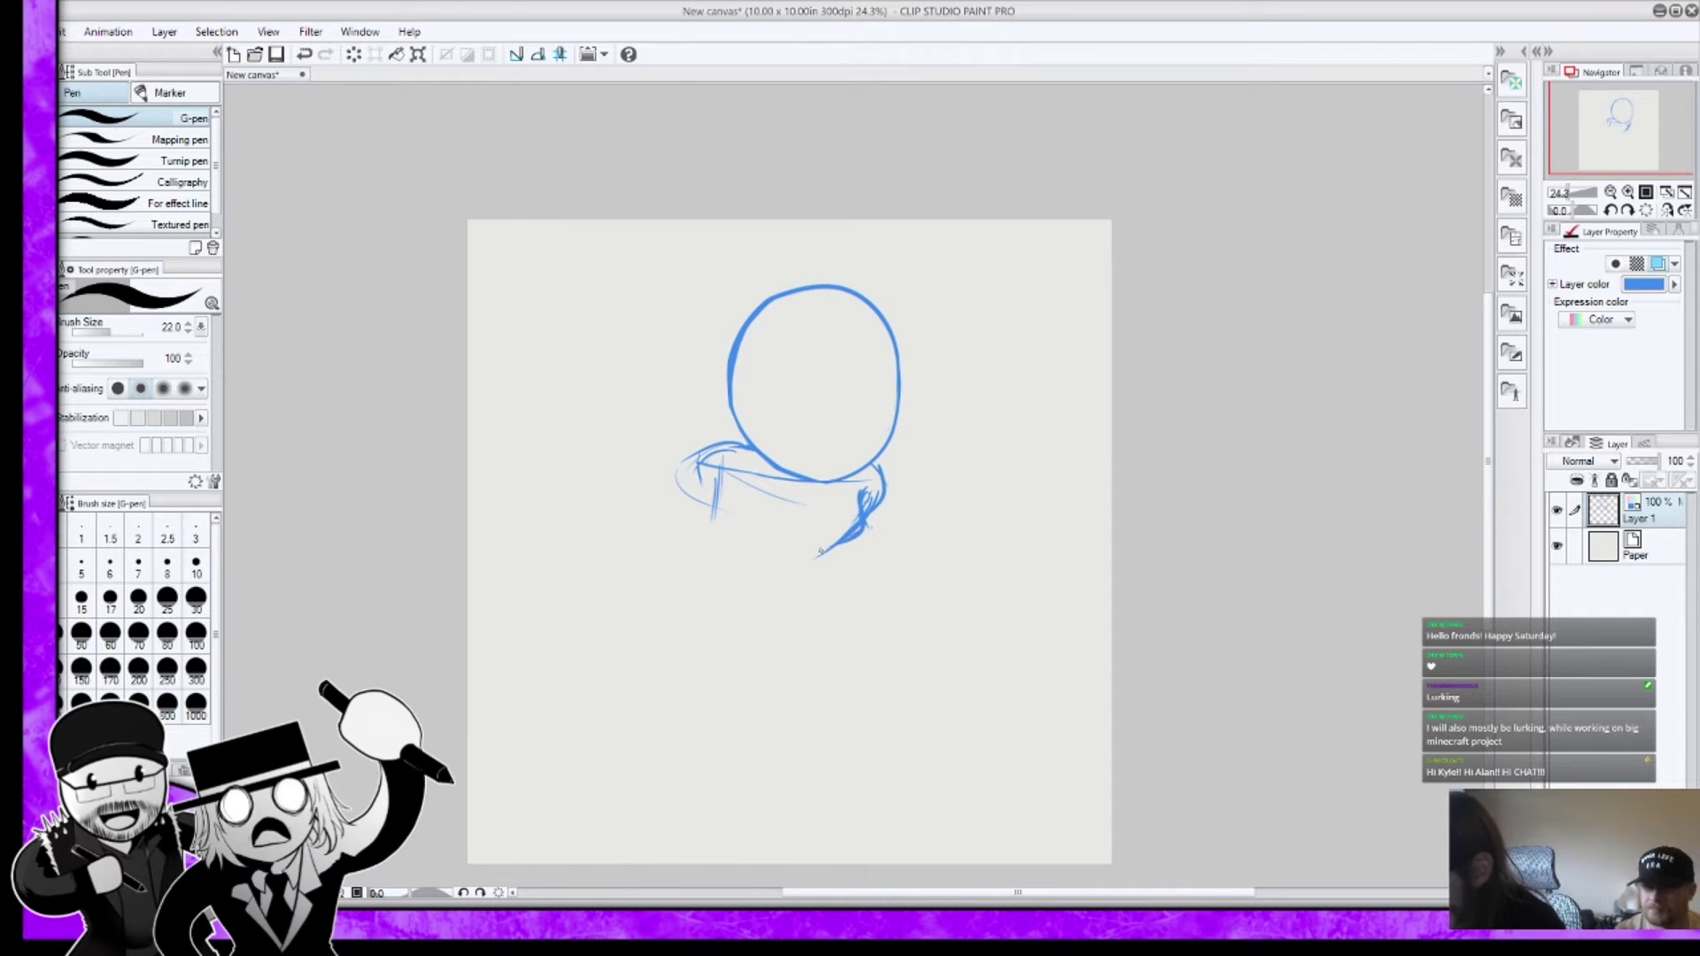
left_click_drag(719, 472, 708, 645)
left_click_drag(753, 617, 822, 555)
left_click_drag(720, 518, 712, 637)
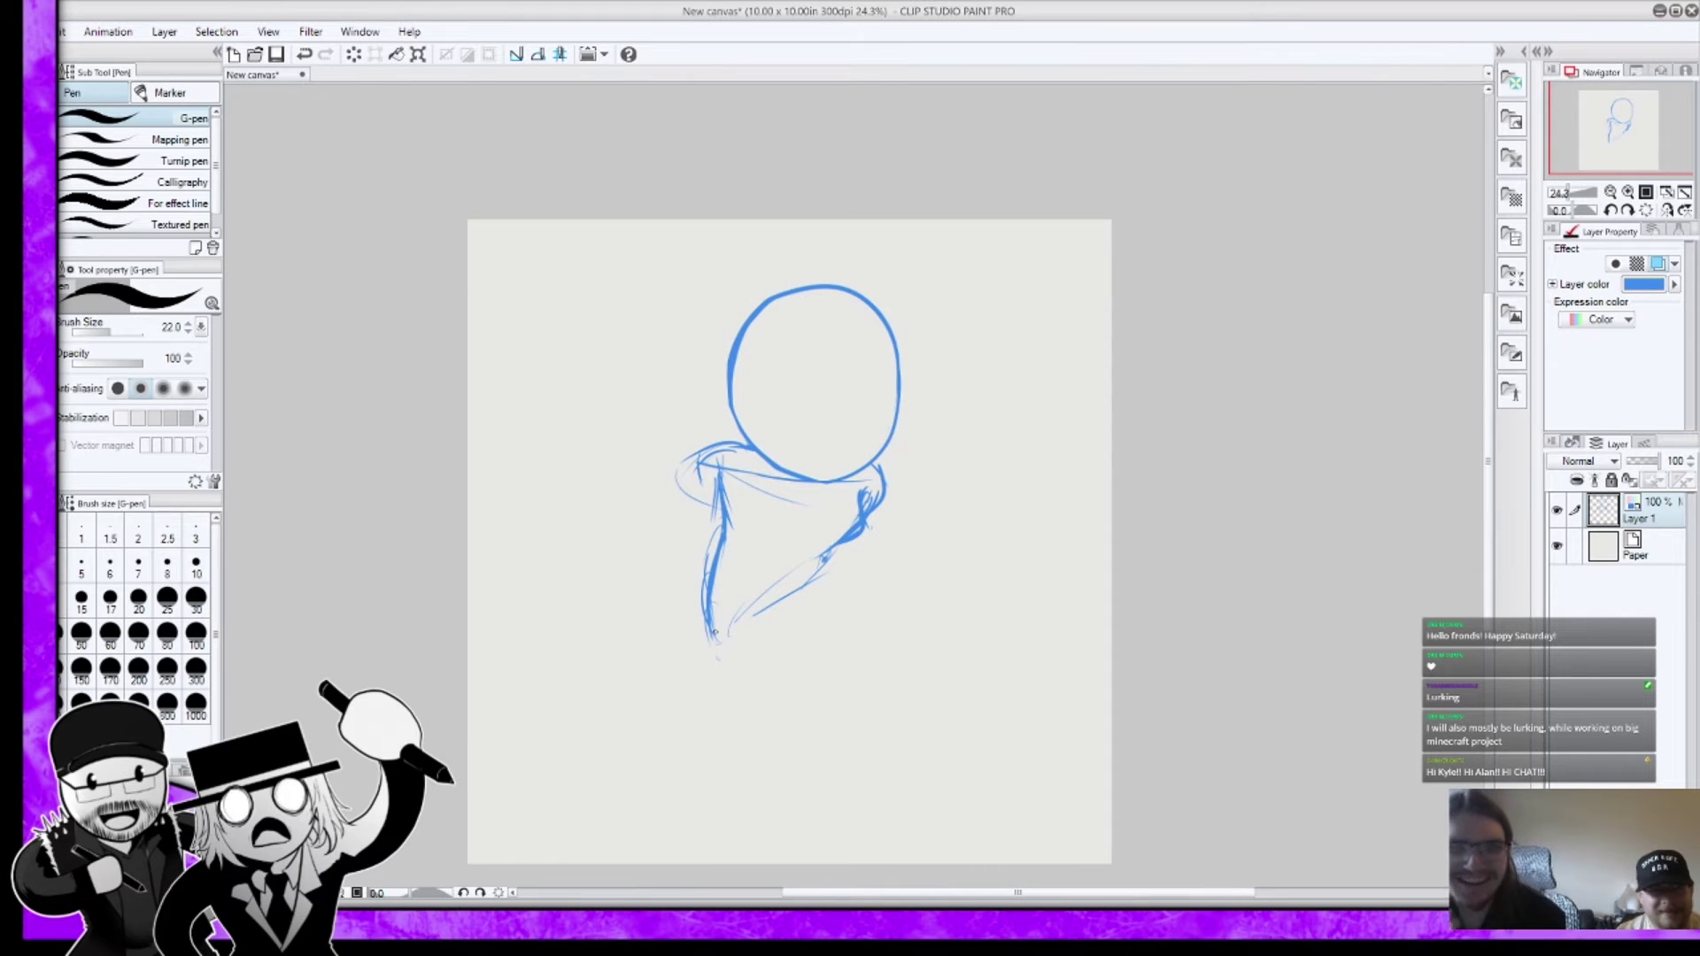
Step: Sketch the hip and a rounded thigh below the torso, with a long outer leg line sweeping down to the right
left_click_drag(726, 627, 731, 697)
mouse_move(797, 610)
left_mouse_down()
mouse_move(778, 624)
mouse_move(790, 680)
mouse_move(845, 604)
mouse_move(852, 650)
mouse_move(813, 744)
mouse_move(830, 739)
left_mouse_up()
mouse_move(850, 651)
left_mouse_down()
mouse_move(850, 704)
mouse_move(821, 742)
left_mouse_up()
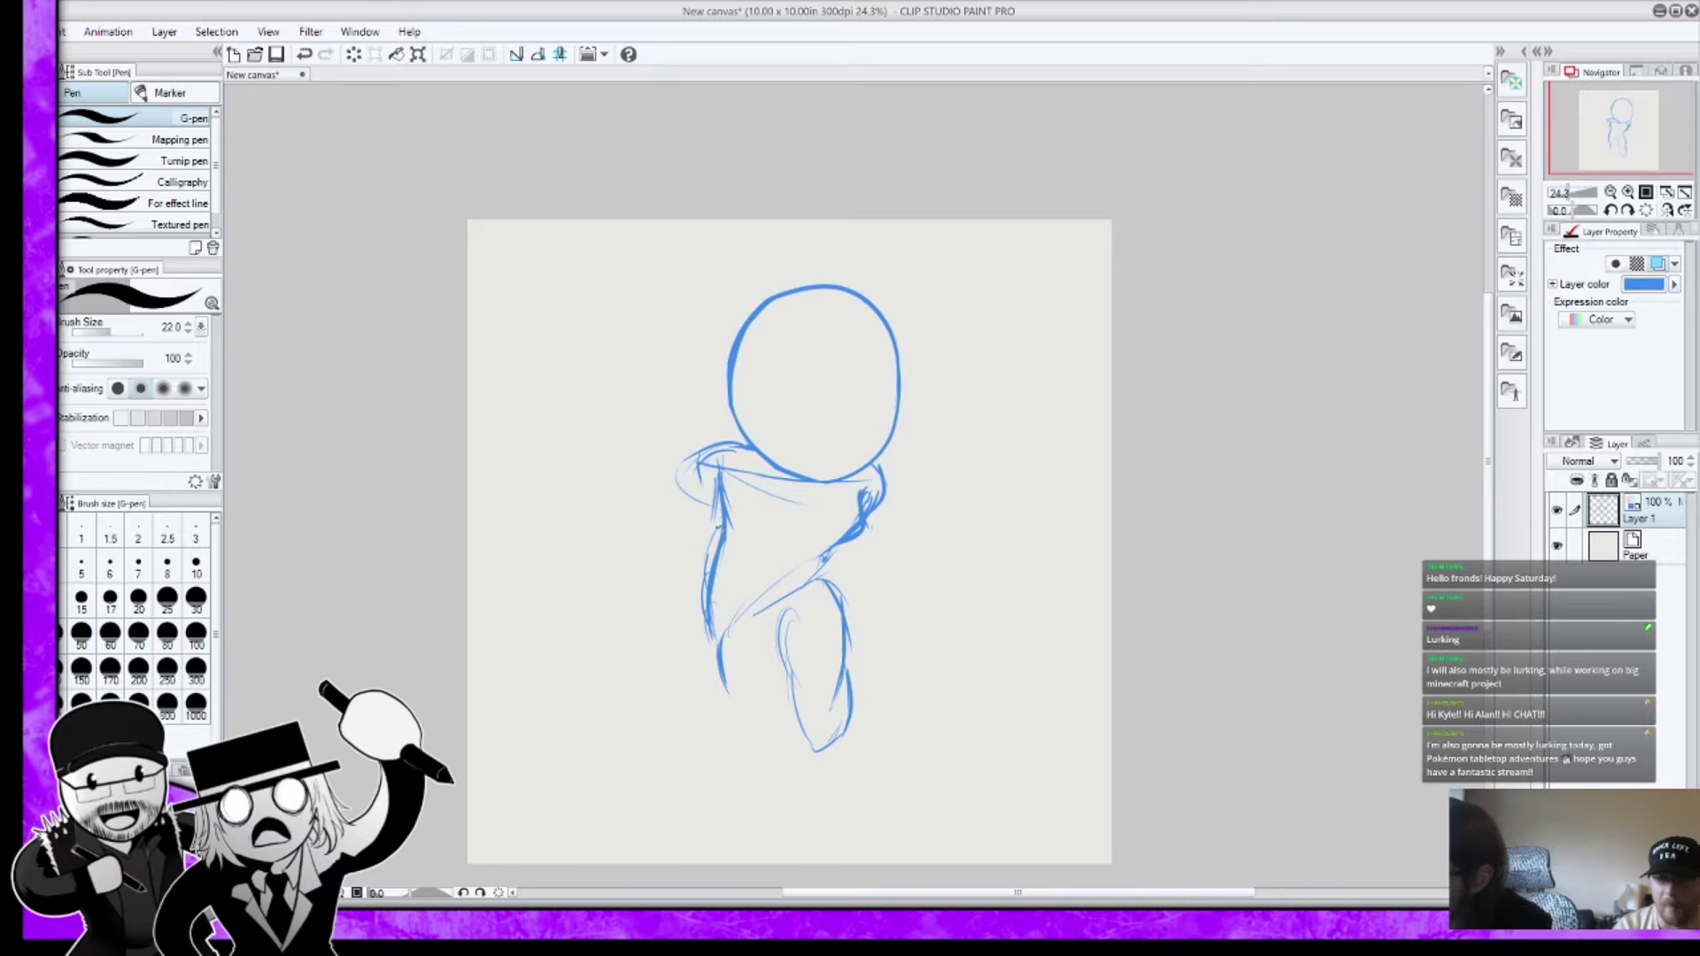
left_click_drag(709, 633, 765, 725)
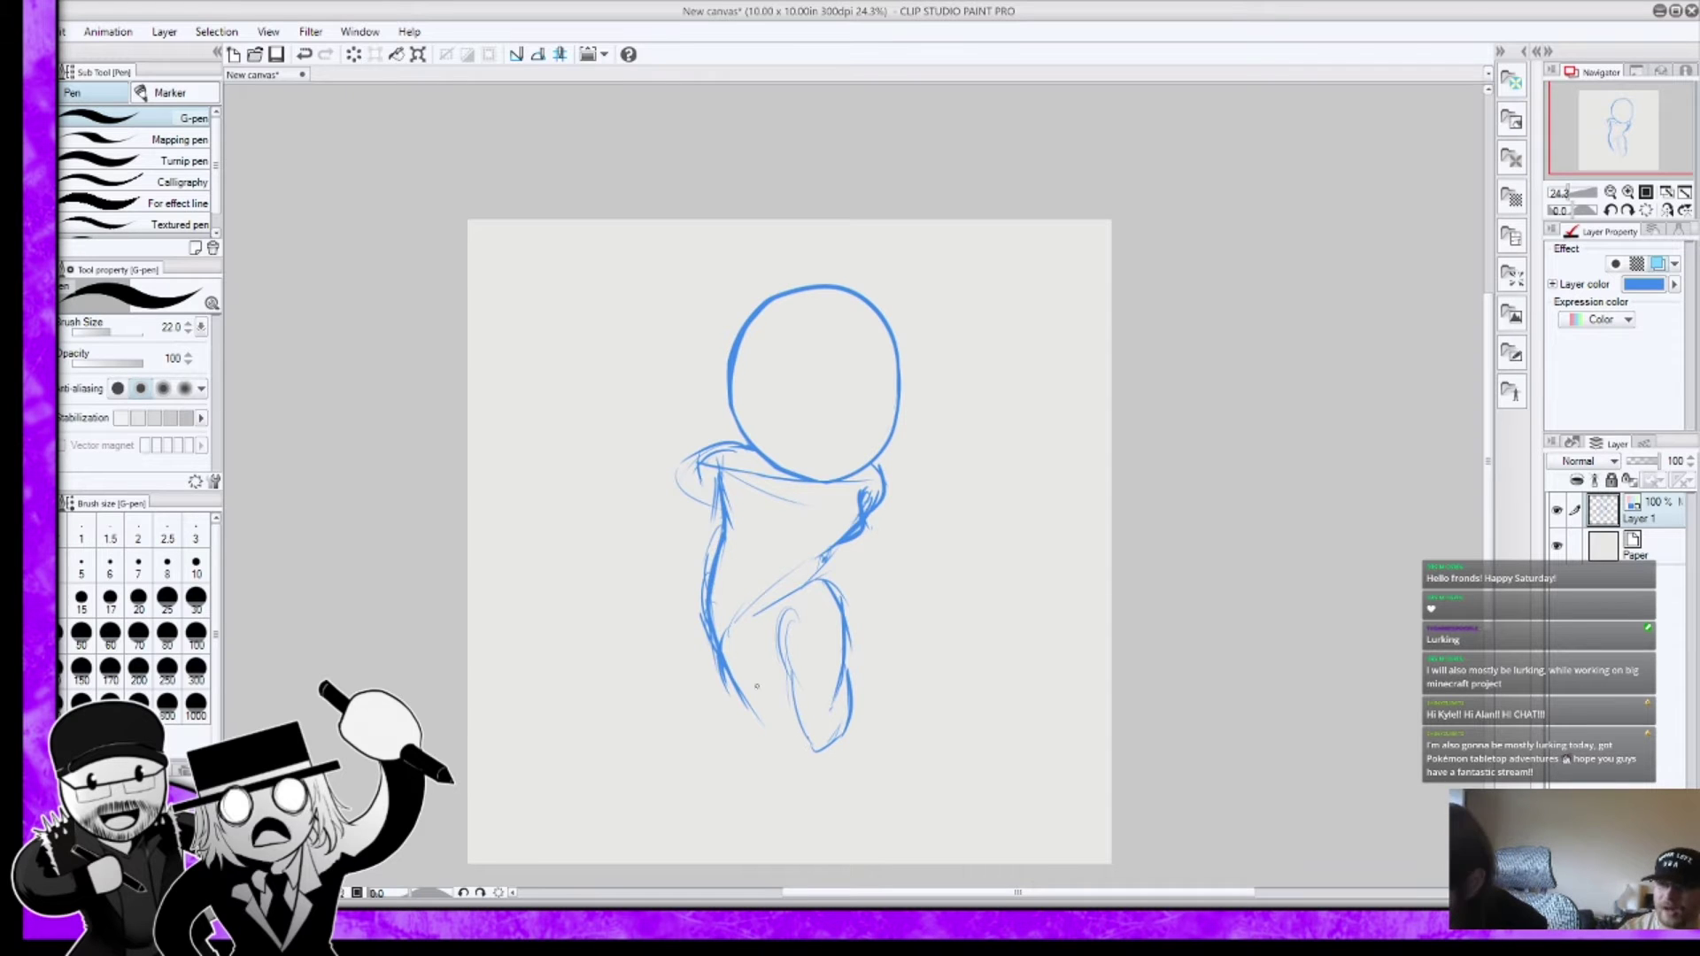
left_click_drag(745, 701, 854, 835)
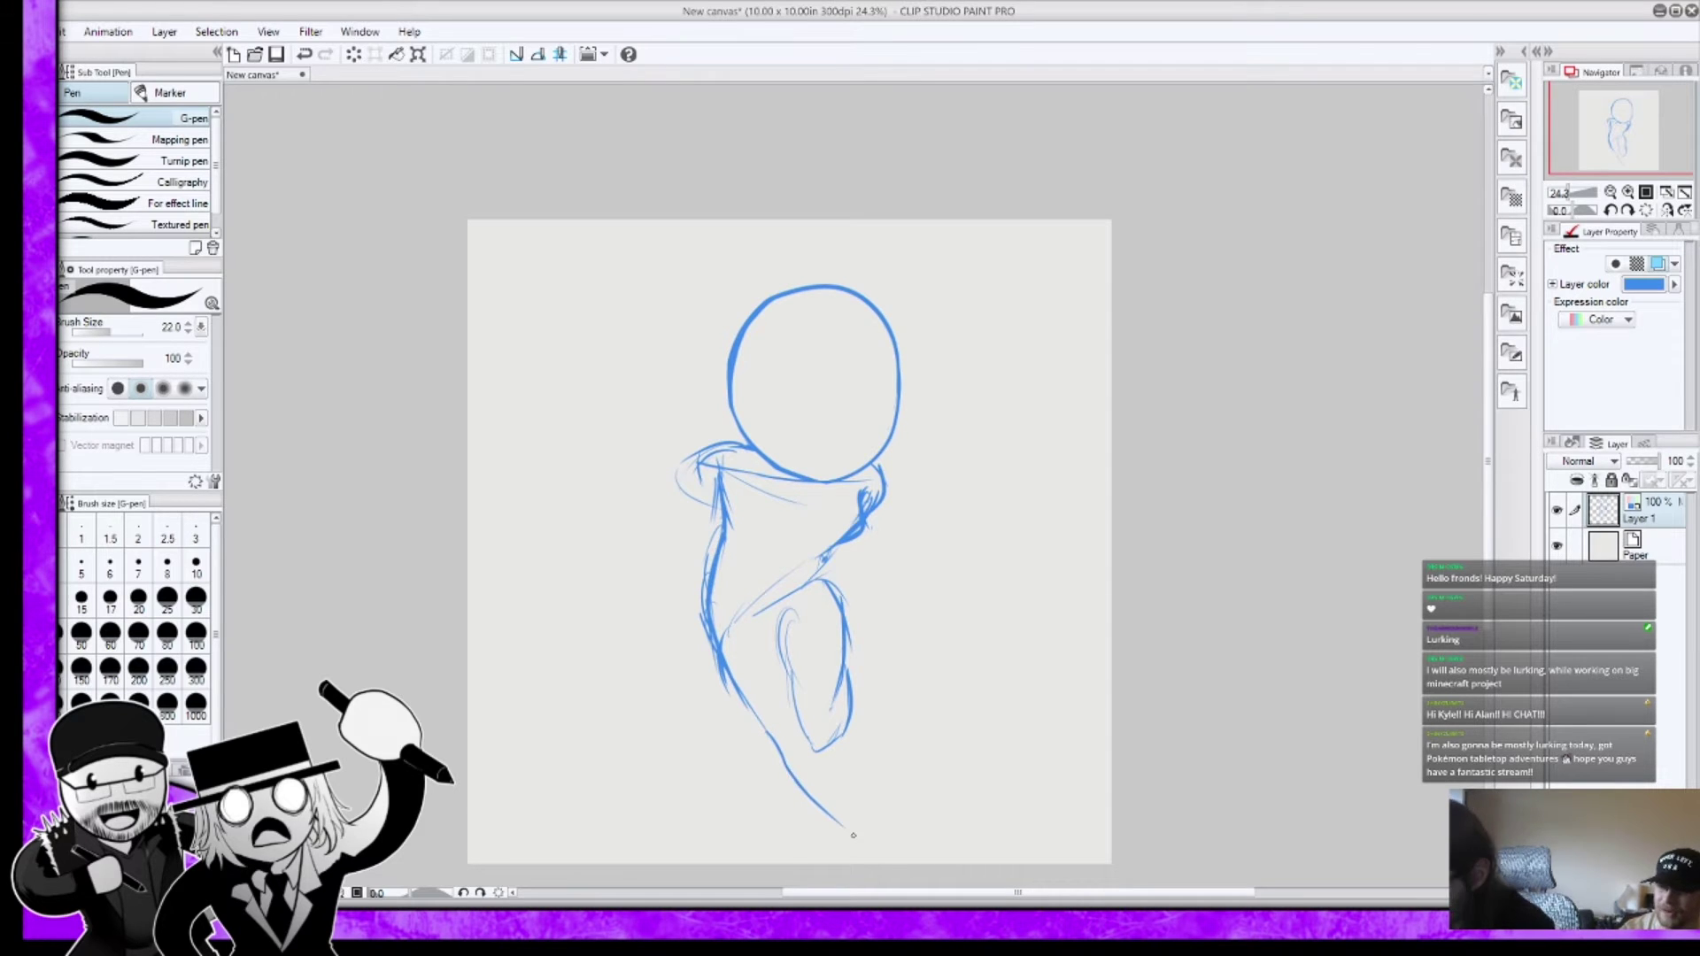
Step: Scale the whole figure sketch to 88% with its proportions kept, shift it slightly up and left, and apply the transform
left_click(63, 31)
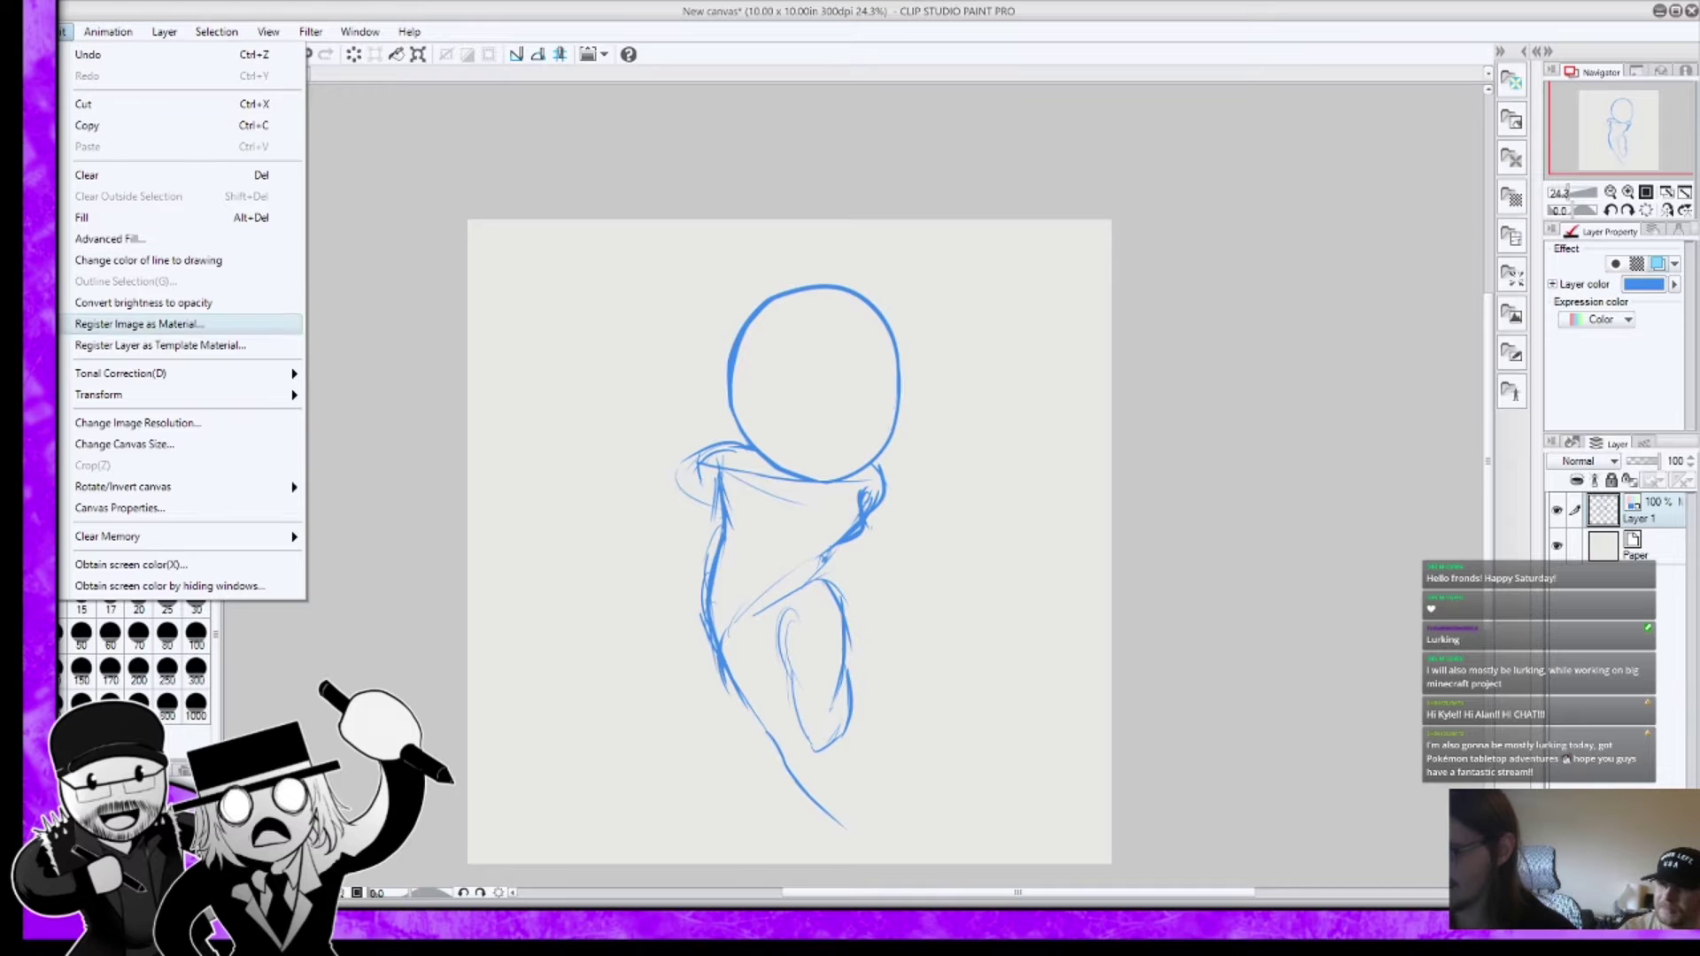
left_click(416, 395)
left_click_drag(900, 833, 874, 766)
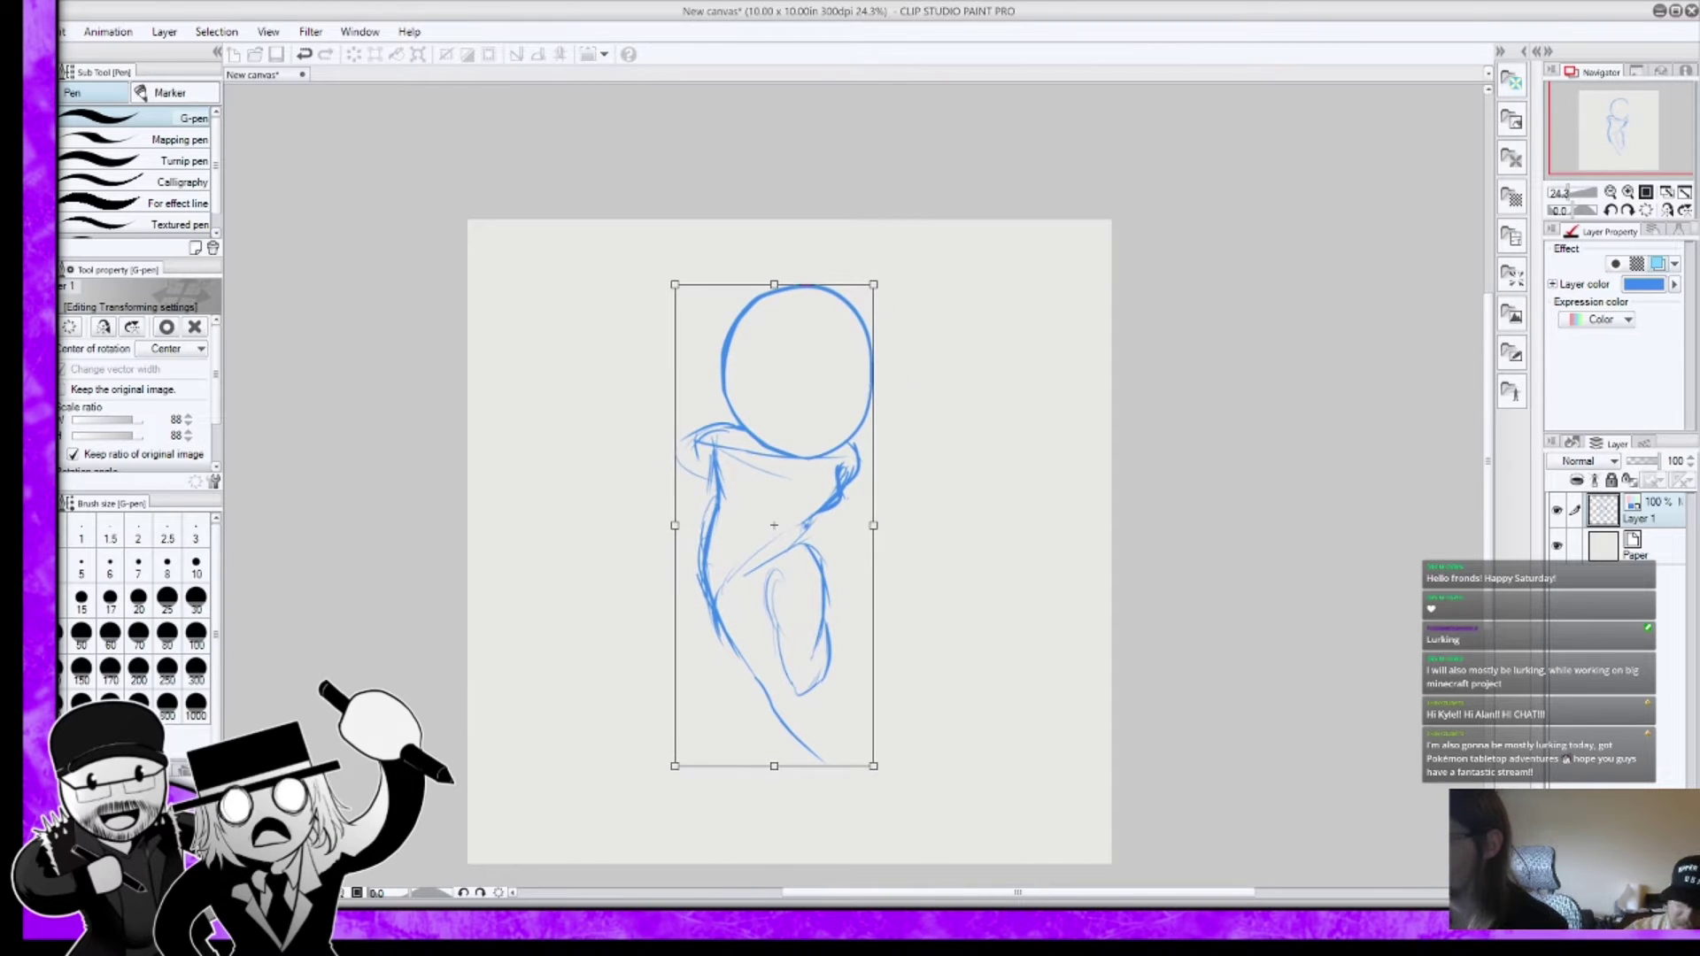
left_click_drag(774, 525, 757, 509)
key("p")
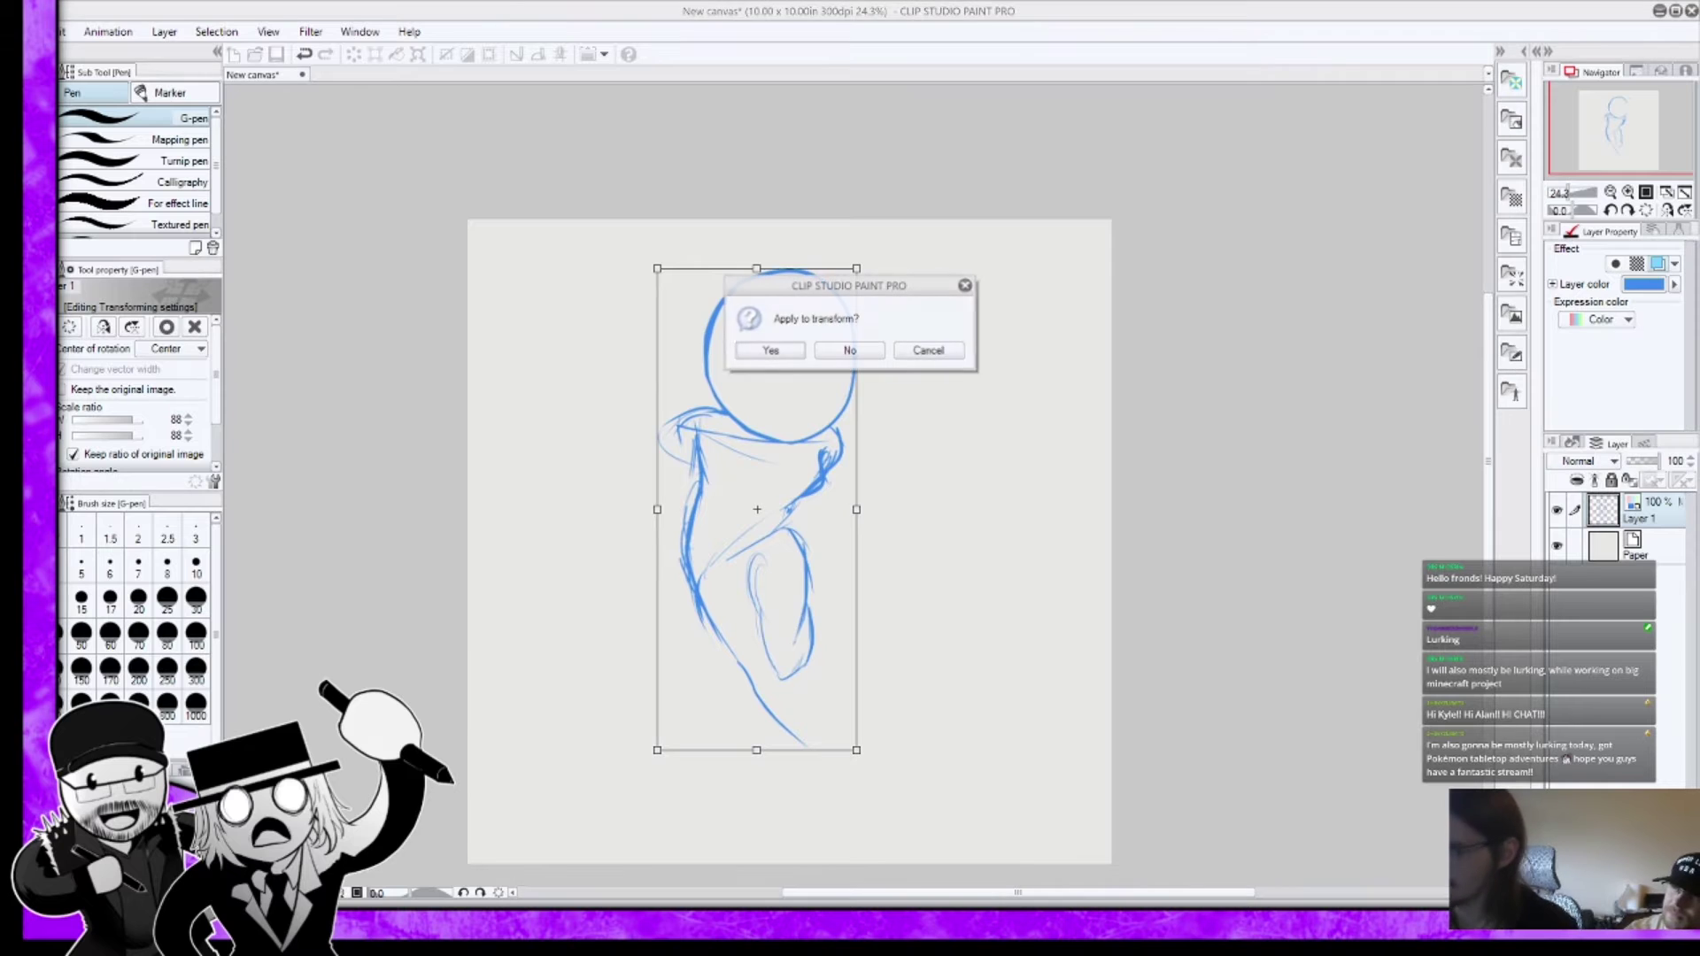
left_click(767, 348)
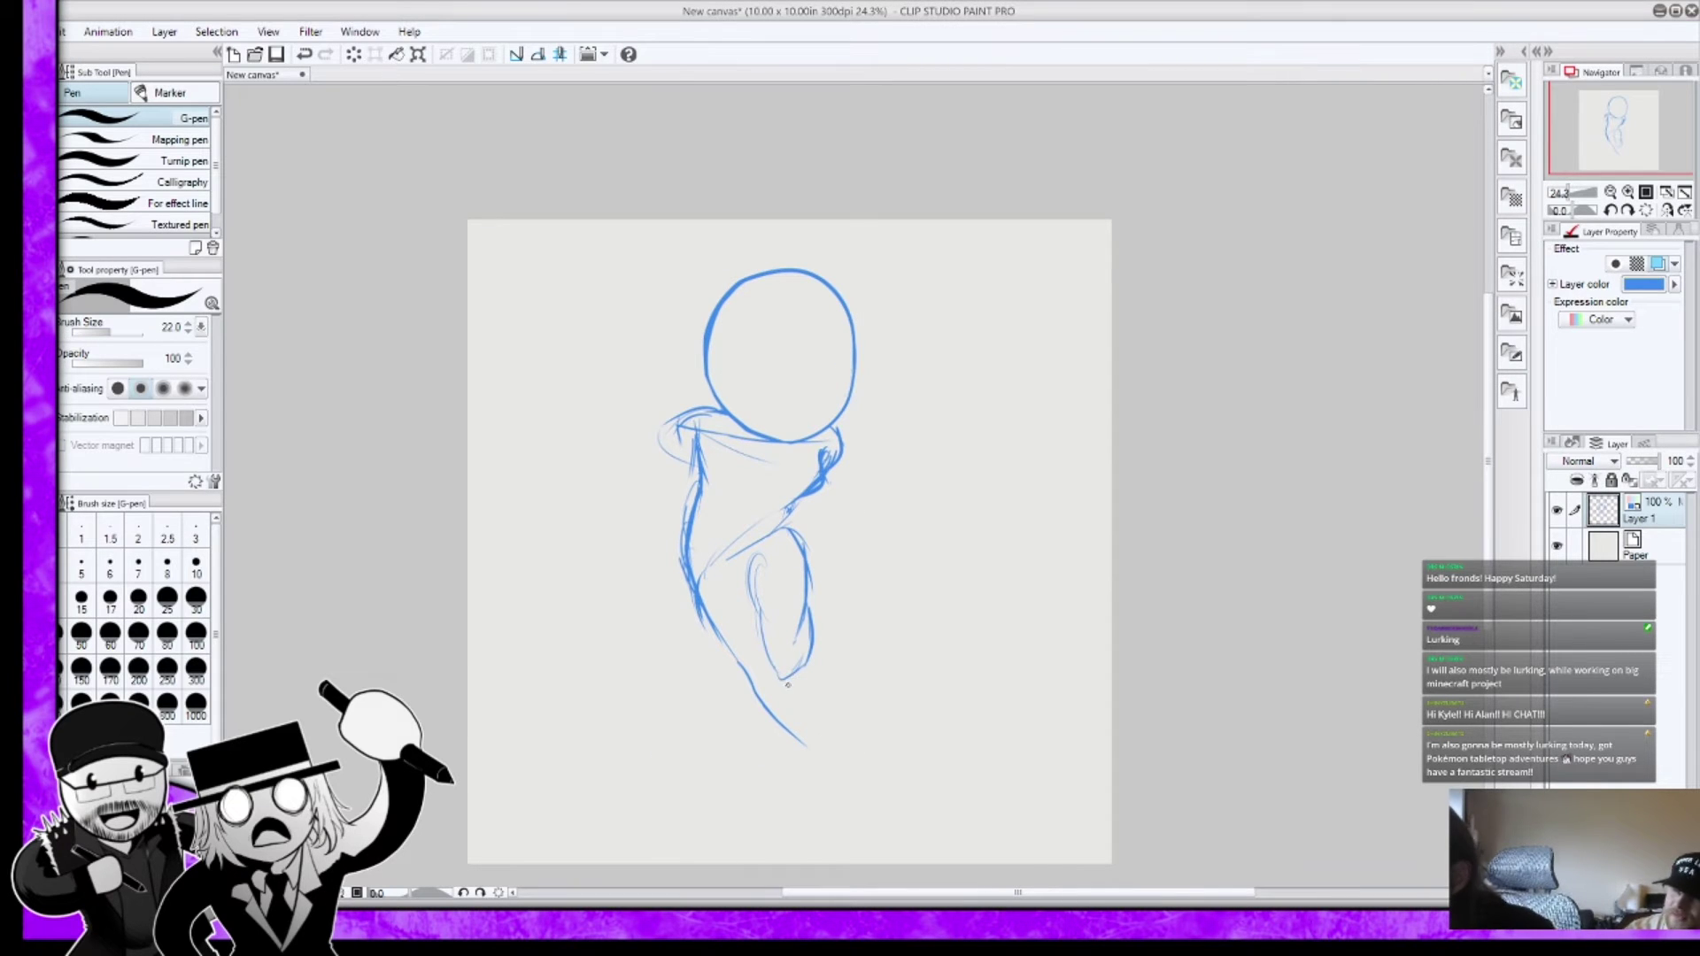
Step: Add the tapering lower-leg lines below the thigh and an upper-arm line reaching outward from the left shoulder
left_click_drag(787, 677, 822, 776)
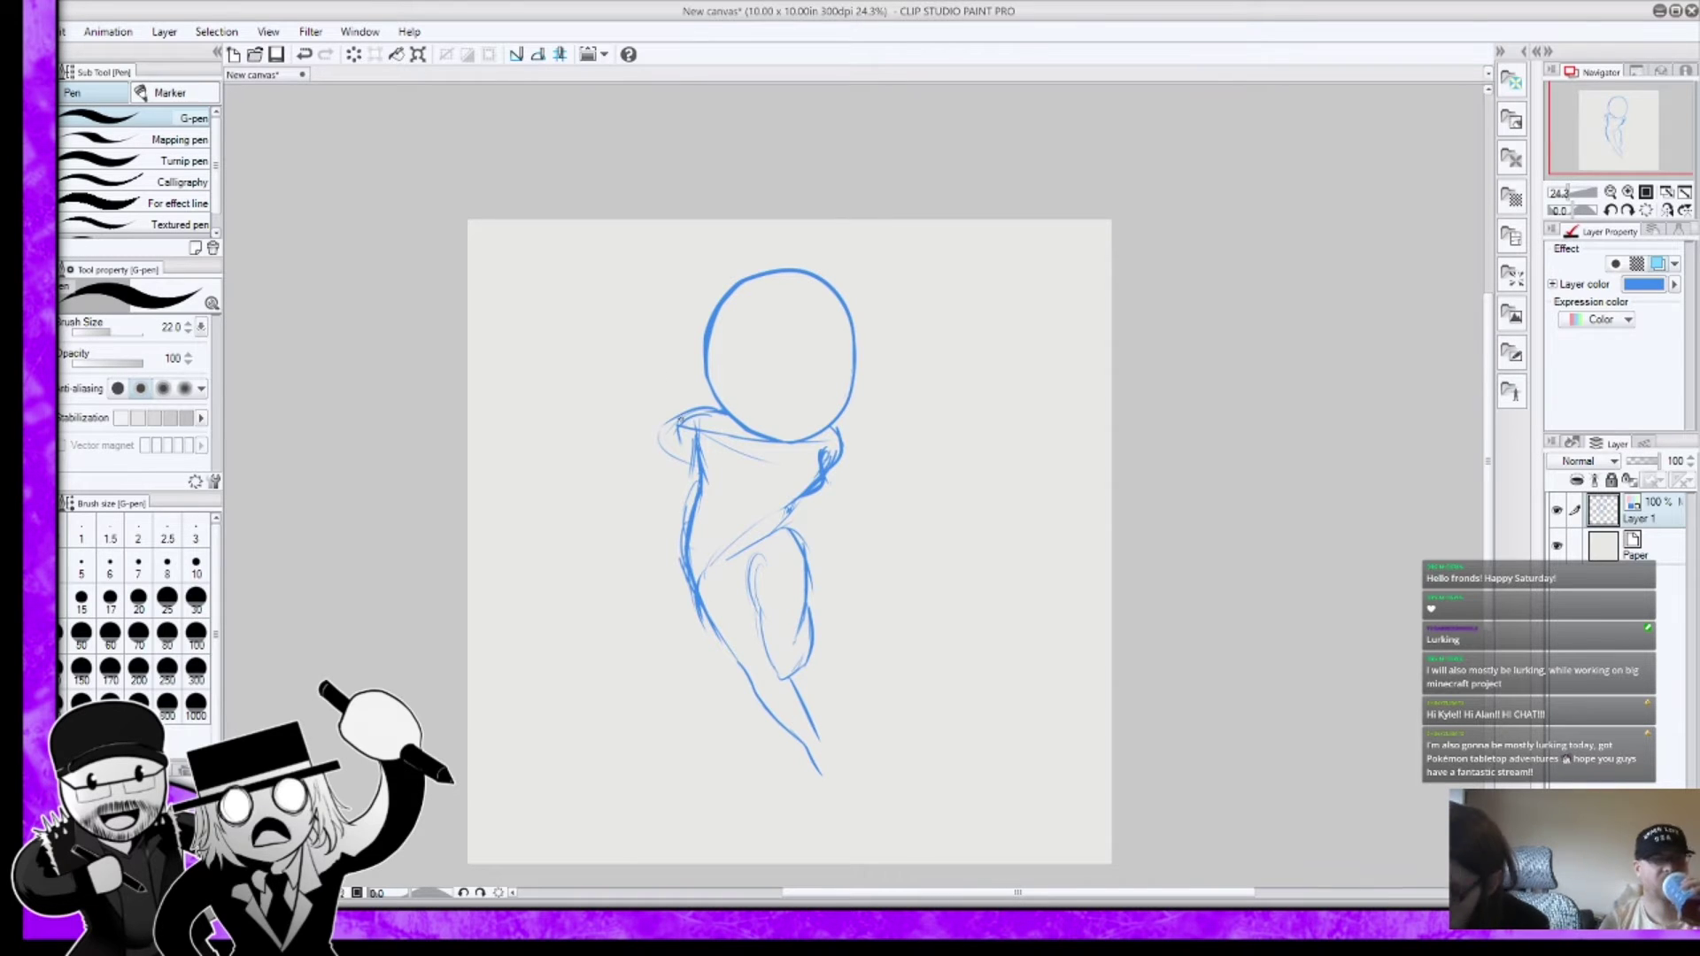
left_click_drag(673, 429, 606, 472)
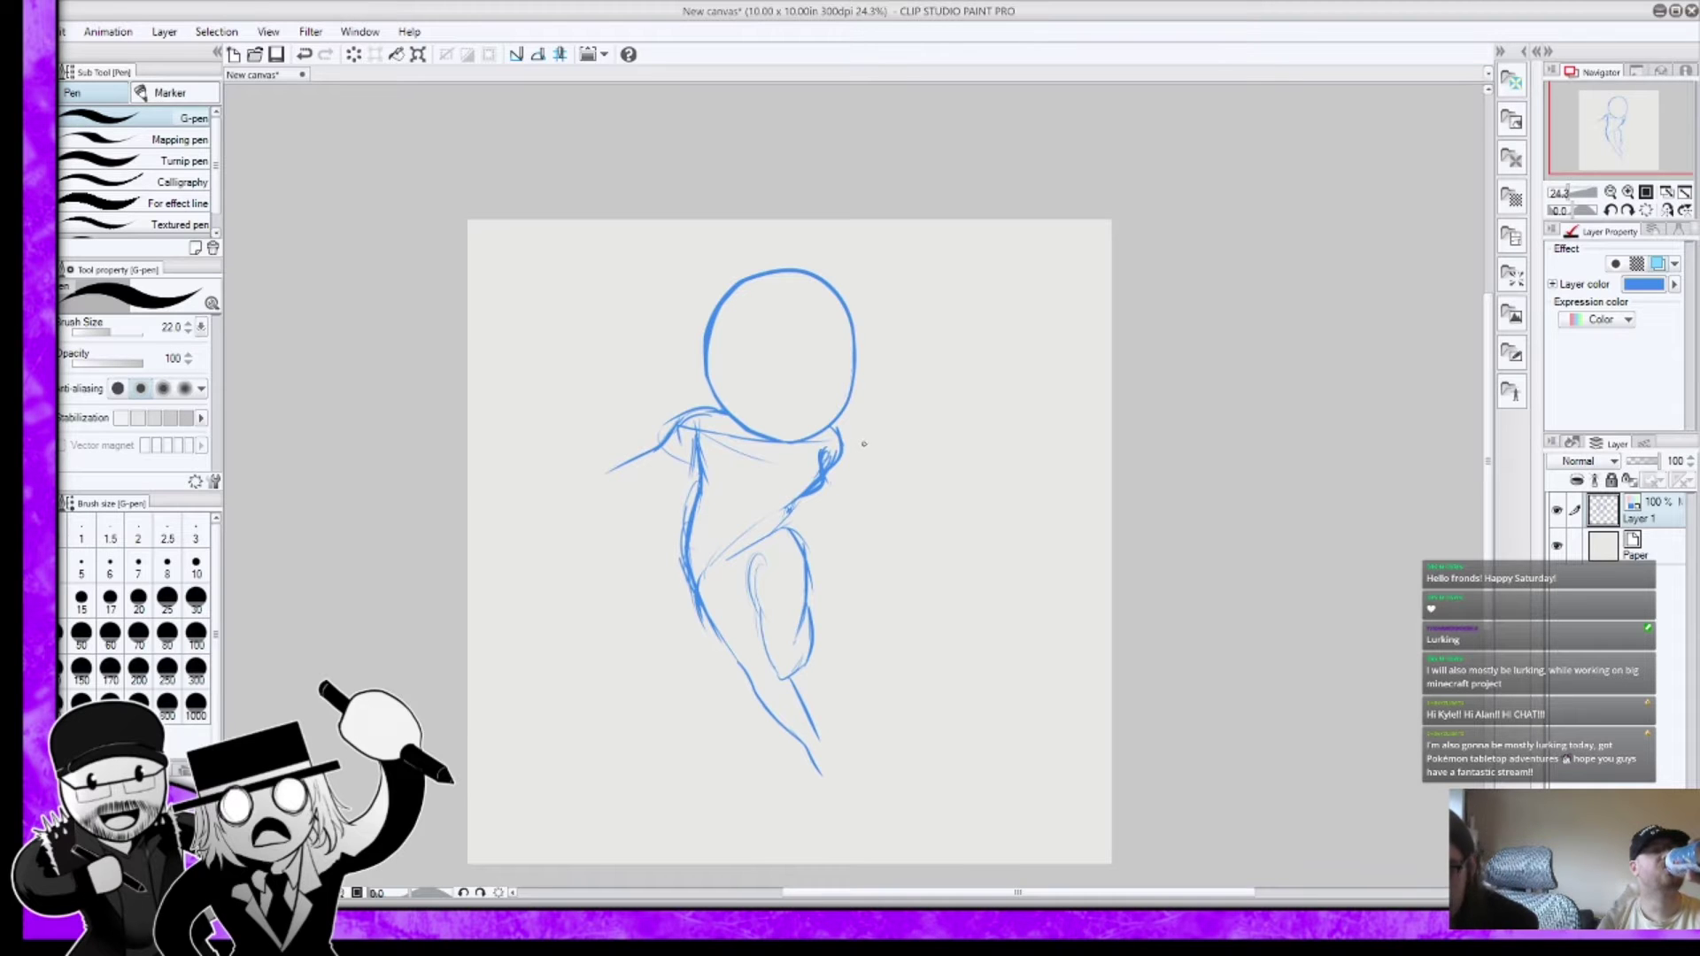
Step: Add chest and rib contour lines inside the torso and erase excess line weight along its right side
left_click_drag(815, 454, 791, 509)
mouse_move(704, 435)
left_mouse_down()
mouse_move(706, 502)
mouse_move(772, 500)
left_mouse_up()
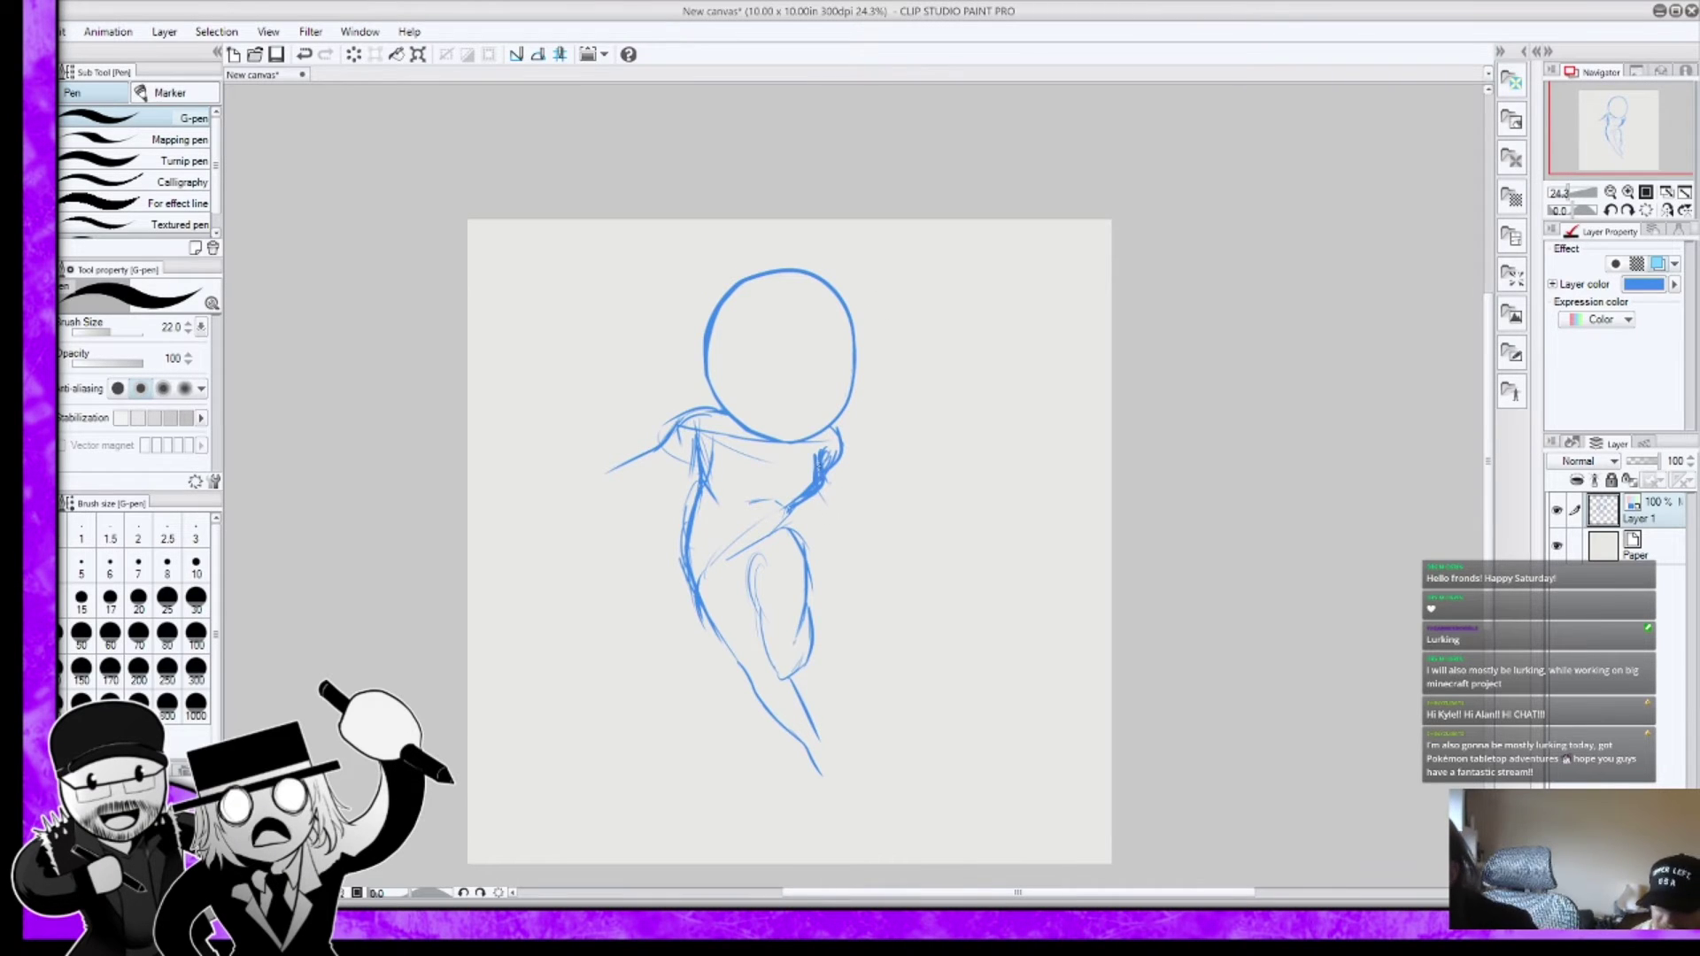
left_click_drag(819, 493, 795, 510)
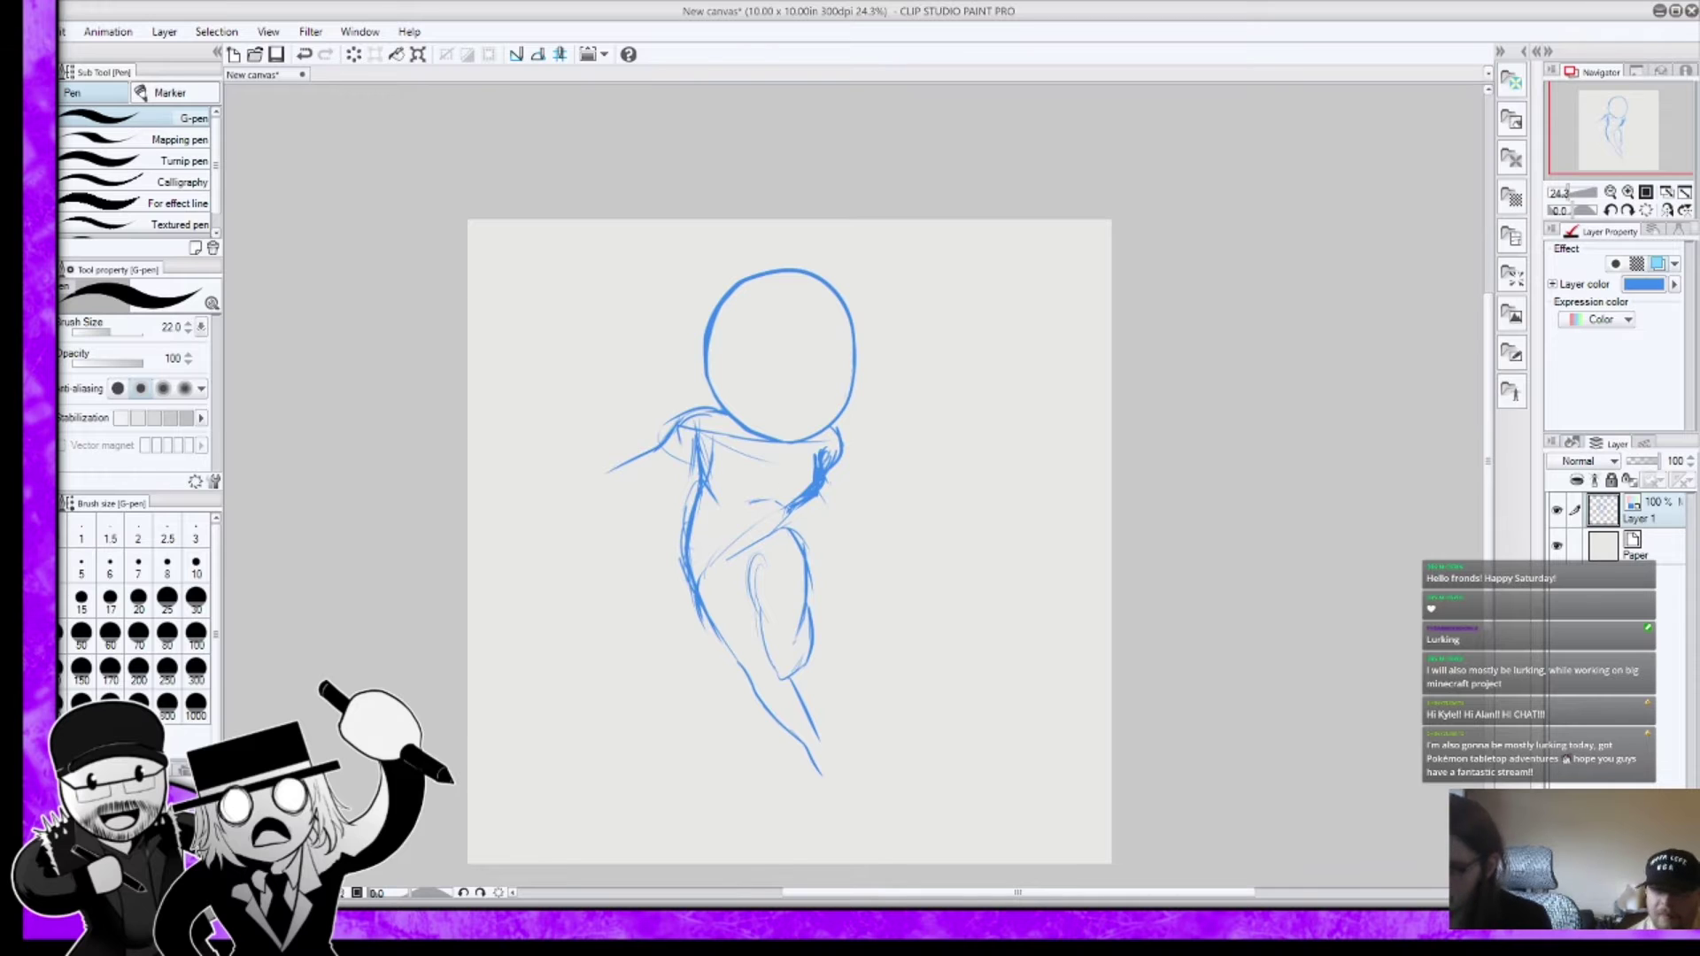
key("e")
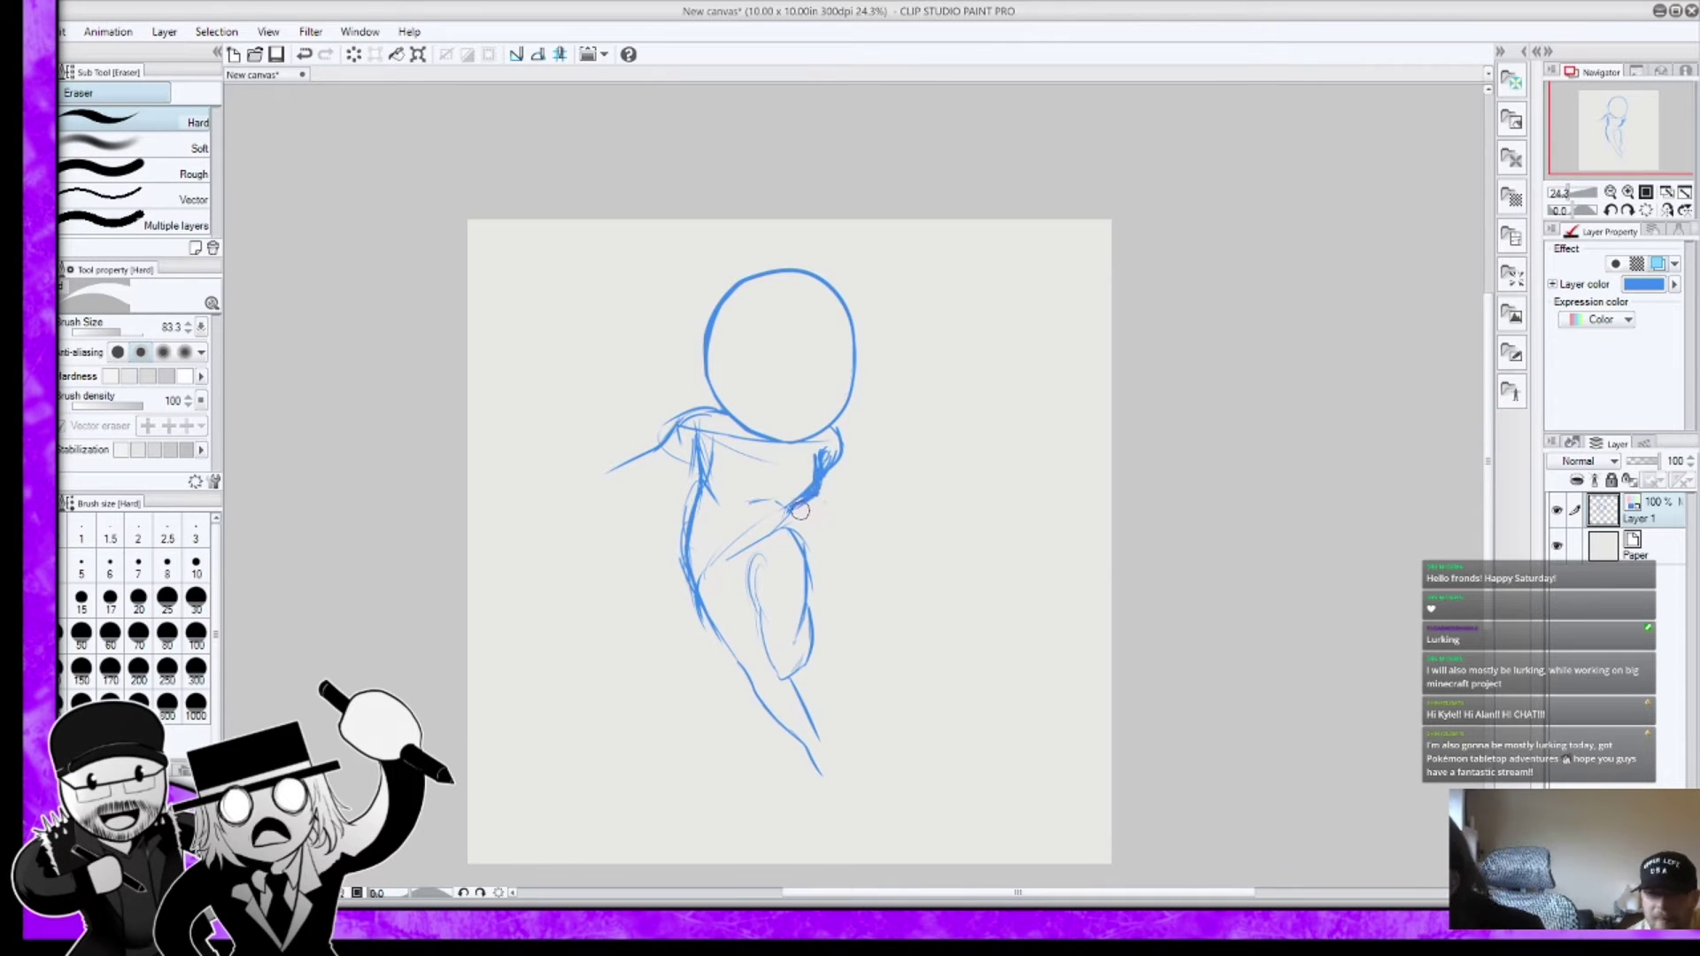
left_click_drag(799, 511, 817, 462)
Step: Sketch the right arm ending in a rounded fist and bend the left forearm back to a round hand resting on the waist
key("p")
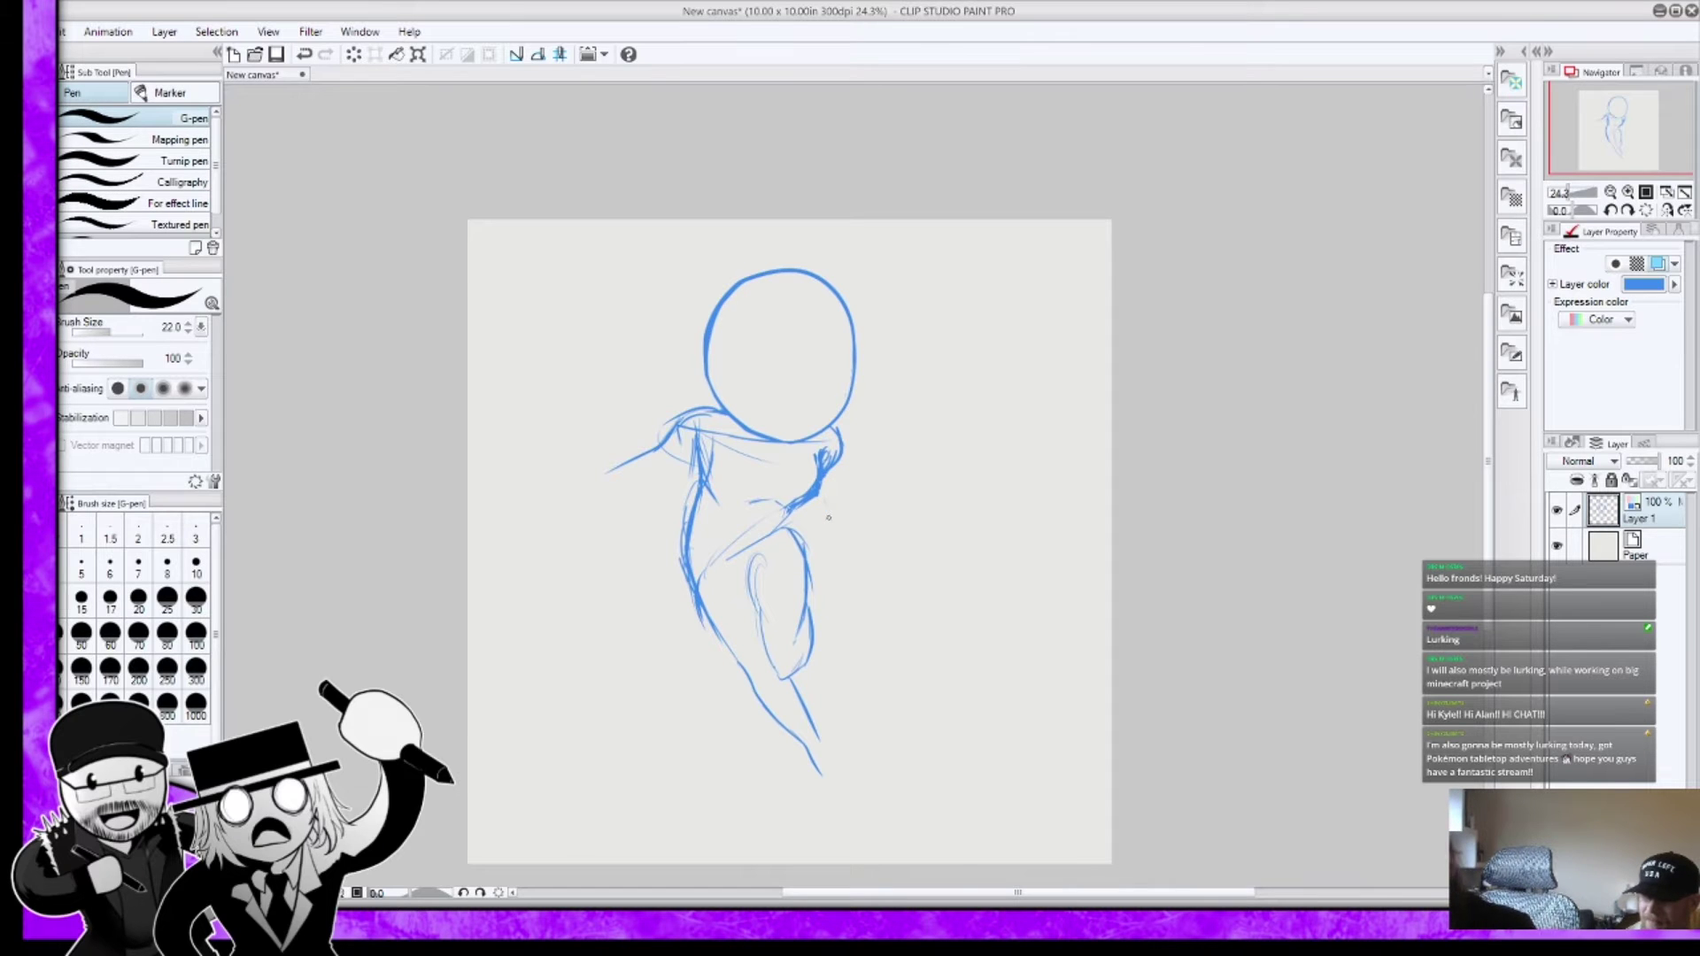
mouse_move(822, 497)
left_mouse_down()
mouse_move(848, 531)
mouse_move(819, 539)
mouse_move(853, 564)
left_mouse_up()
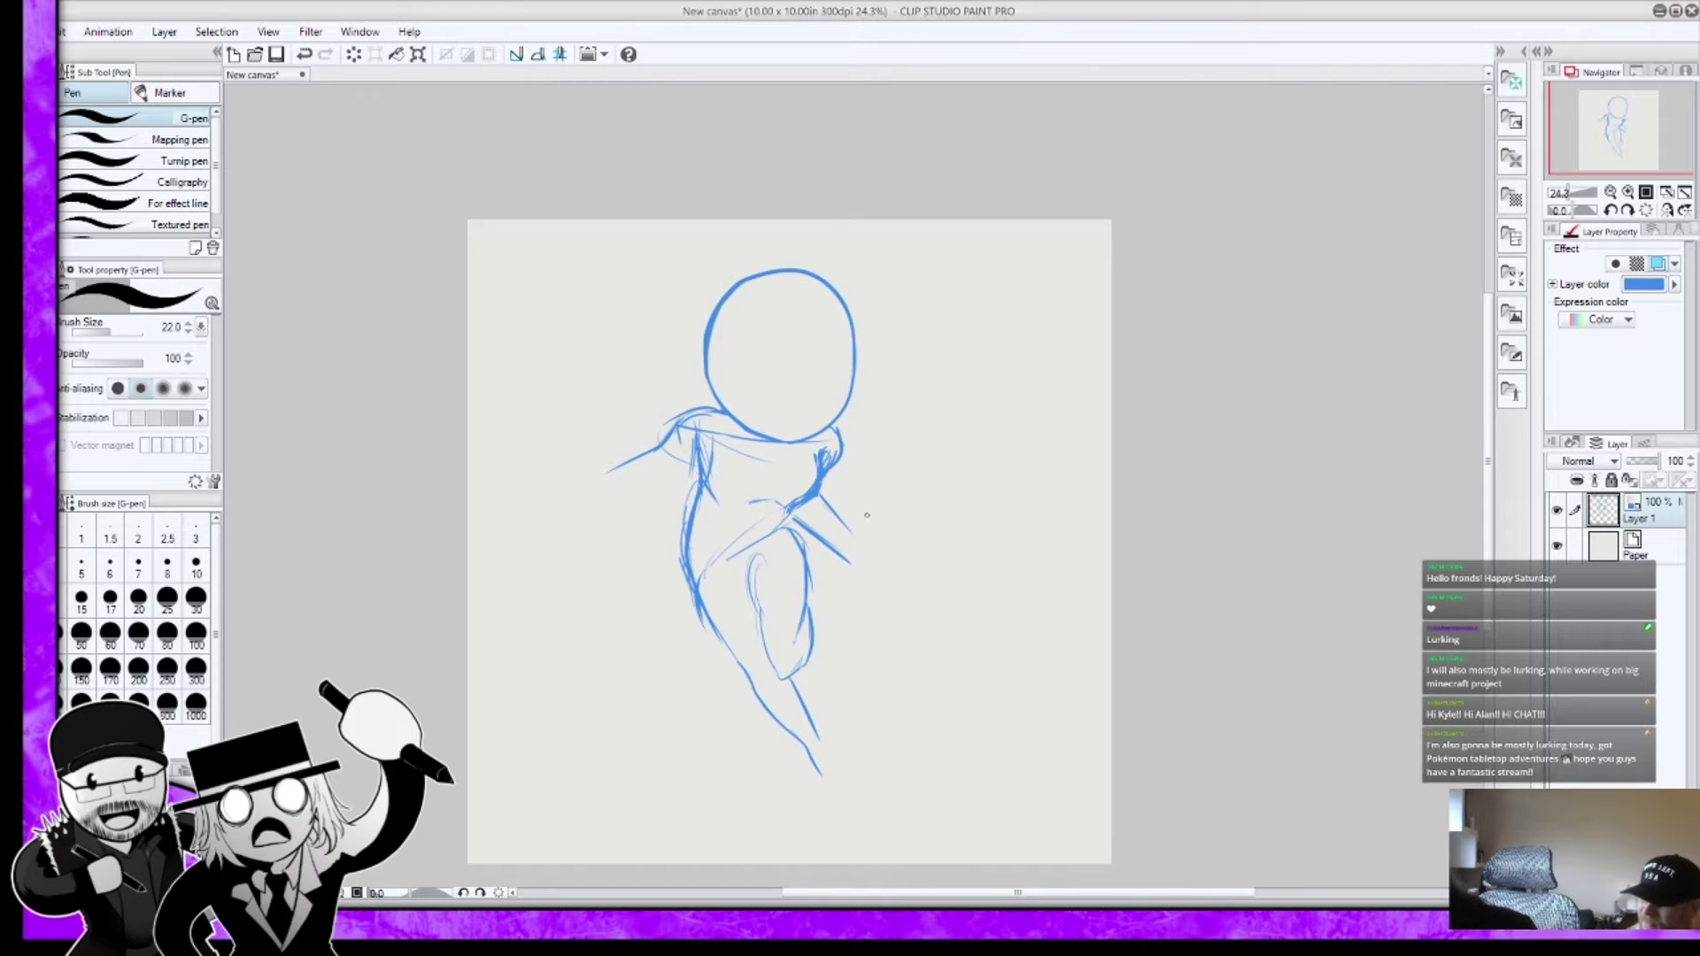
mouse_move(853, 534)
left_mouse_down()
mouse_move(881, 551)
mouse_move(861, 573)
mouse_move(885, 556)
mouse_move(853, 531)
left_mouse_up()
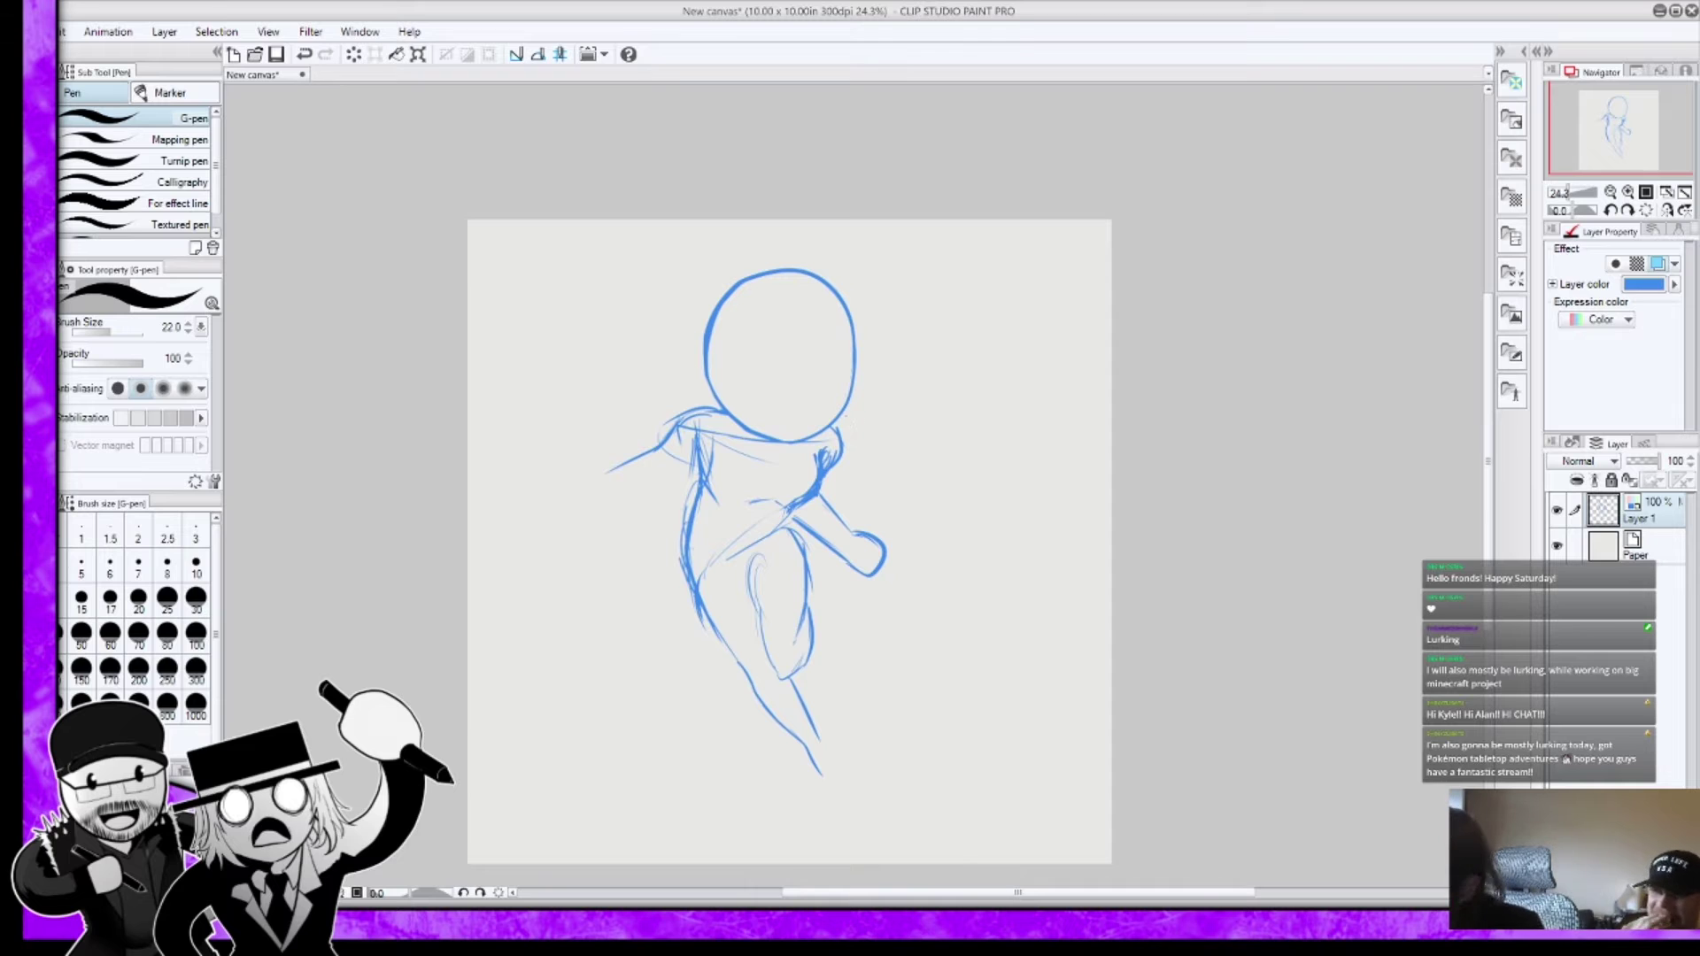
mouse_move(616, 468)
left_mouse_down()
mouse_move(610, 483)
mouse_move(638, 500)
left_mouse_up()
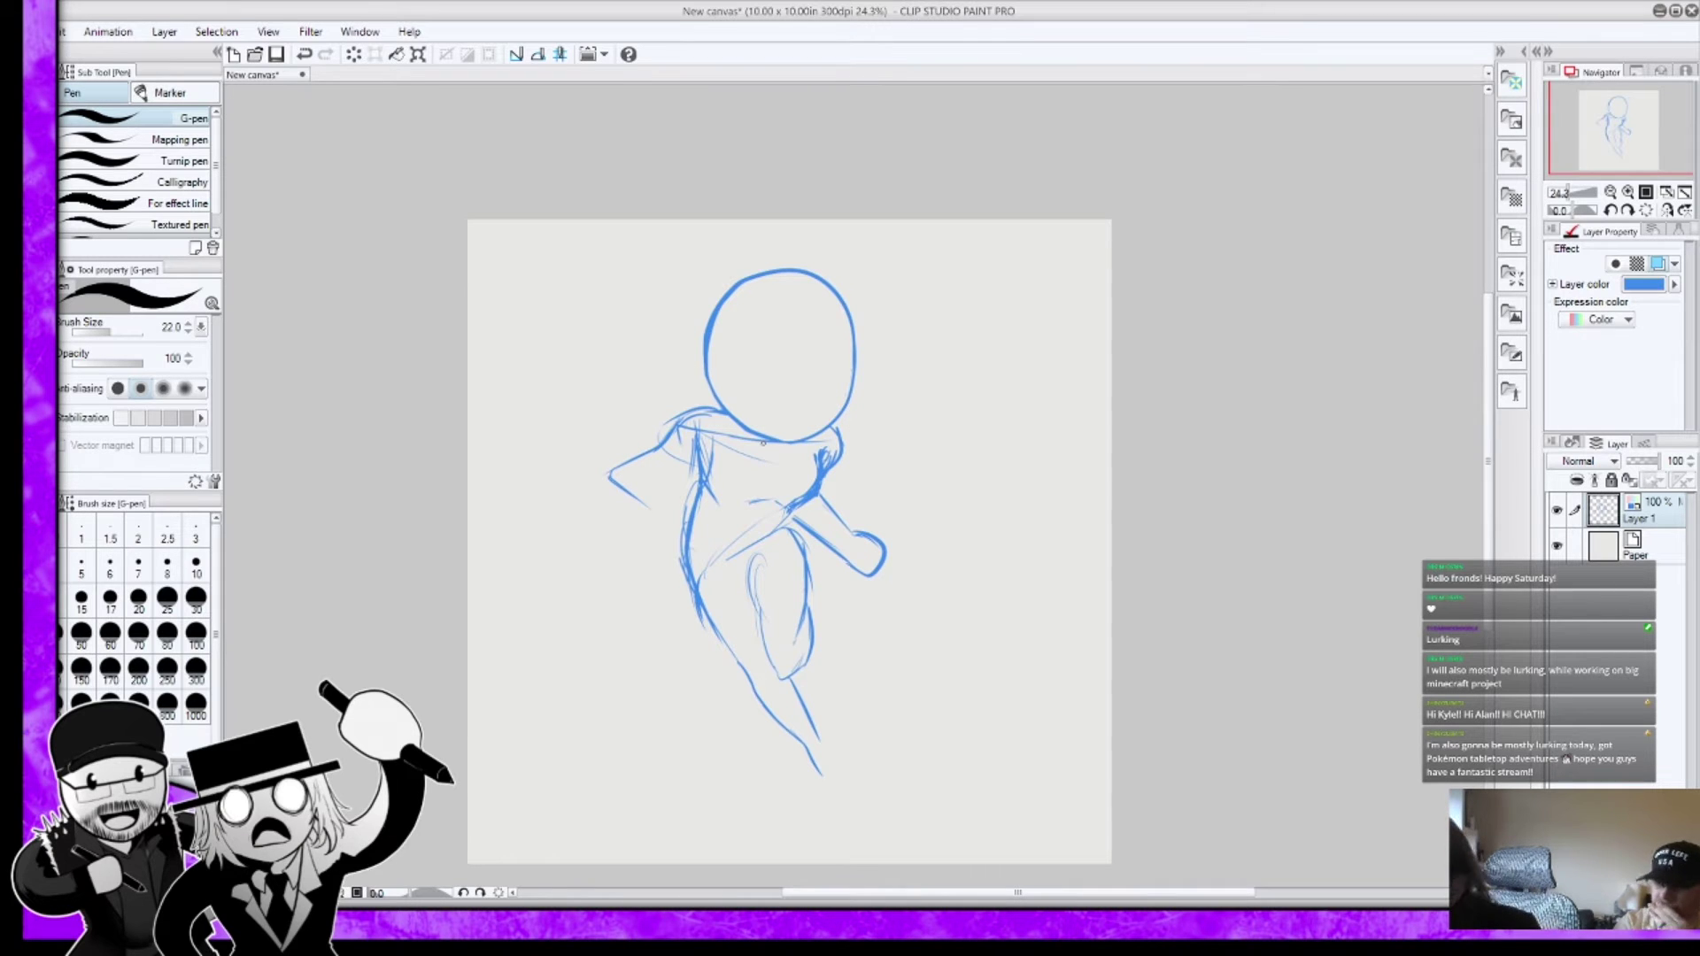
mouse_move(638, 475)
left_mouse_down()
mouse_move(676, 473)
mouse_move(653, 511)
mouse_move(708, 522)
mouse_move(693, 520)
mouse_move(720, 499)
mouse_move(690, 527)
left_mouse_up()
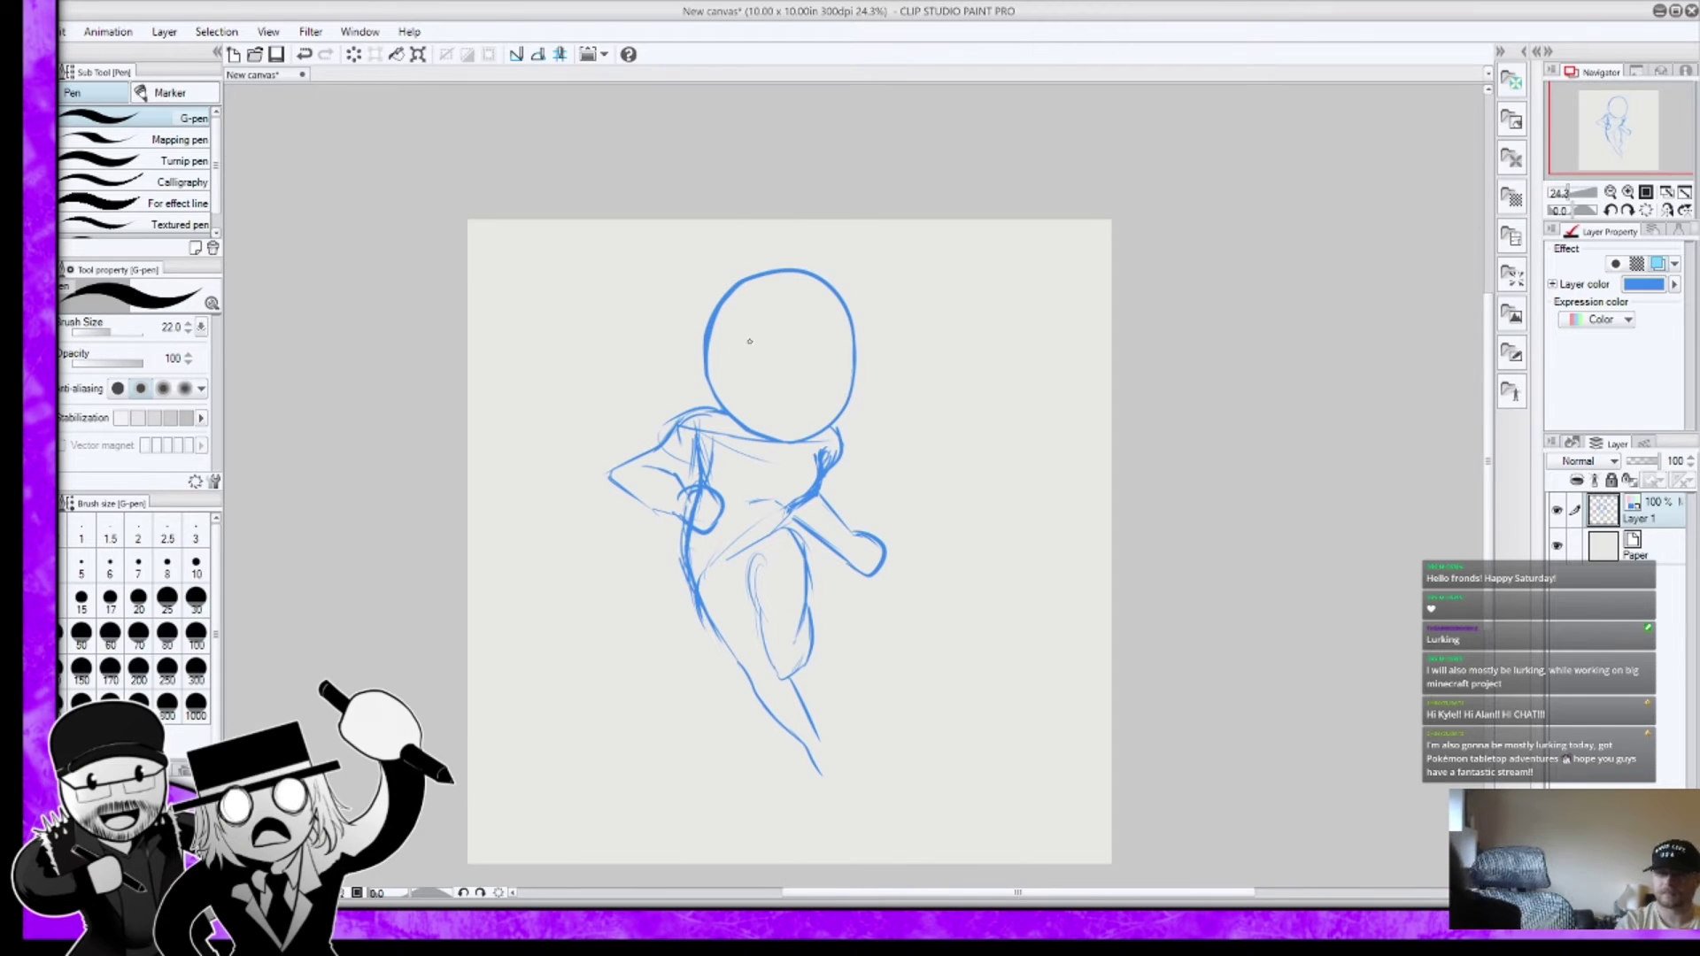
left_click_drag(787, 371, 796, 387)
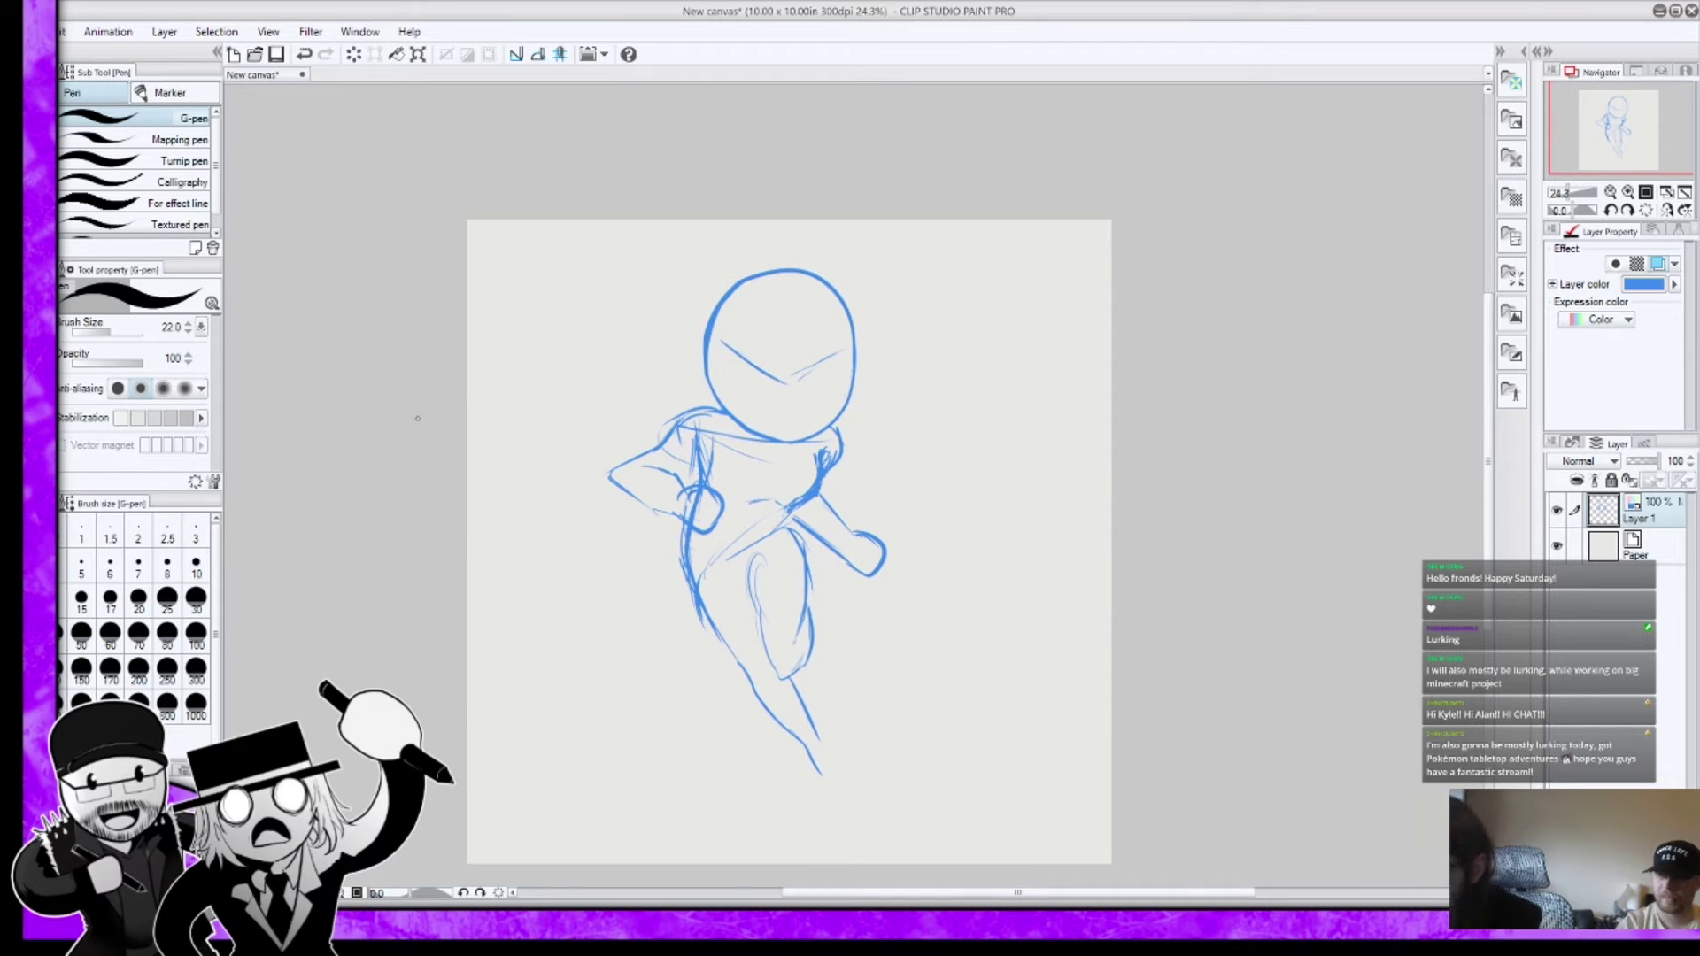
key("e")
mouse_move(774, 383)
left_mouse_down()
mouse_move(832, 350)
mouse_move(744, 356)
left_mouse_up()
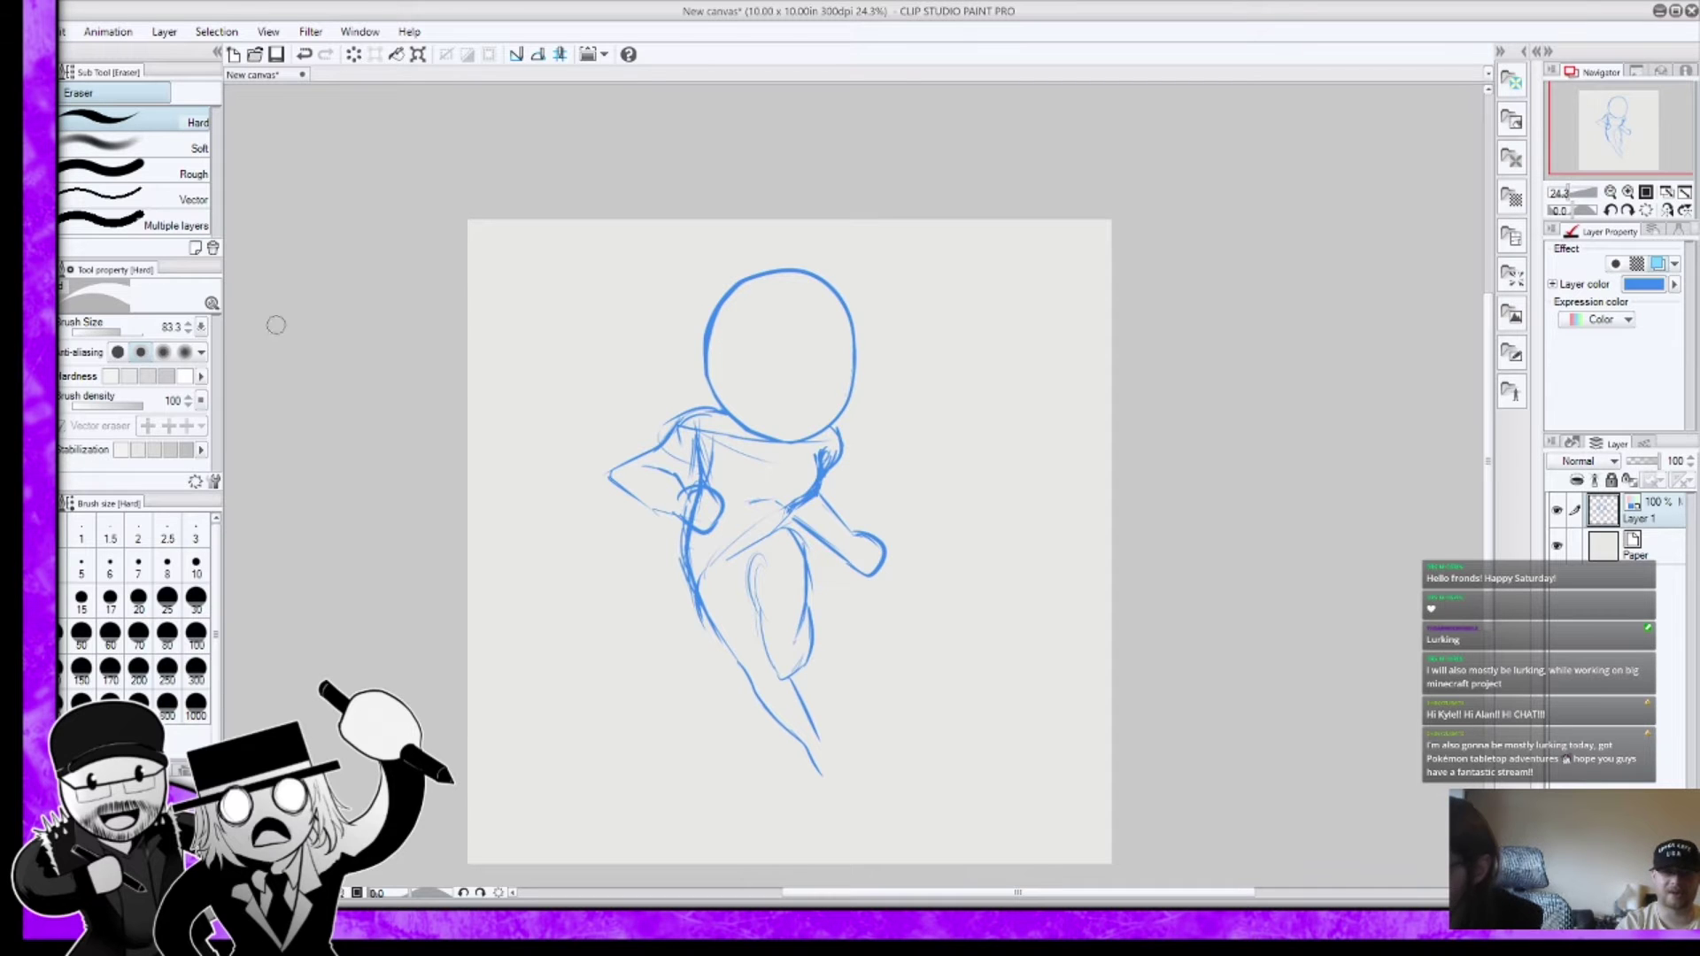
Step: Sketch two separate, inward-slanting brow lines on the face and add an angled waistline across the hips
key("p")
mouse_move(740, 357)
left_mouse_down()
mouse_move(776, 373)
mouse_move(855, 353)
left_mouse_up()
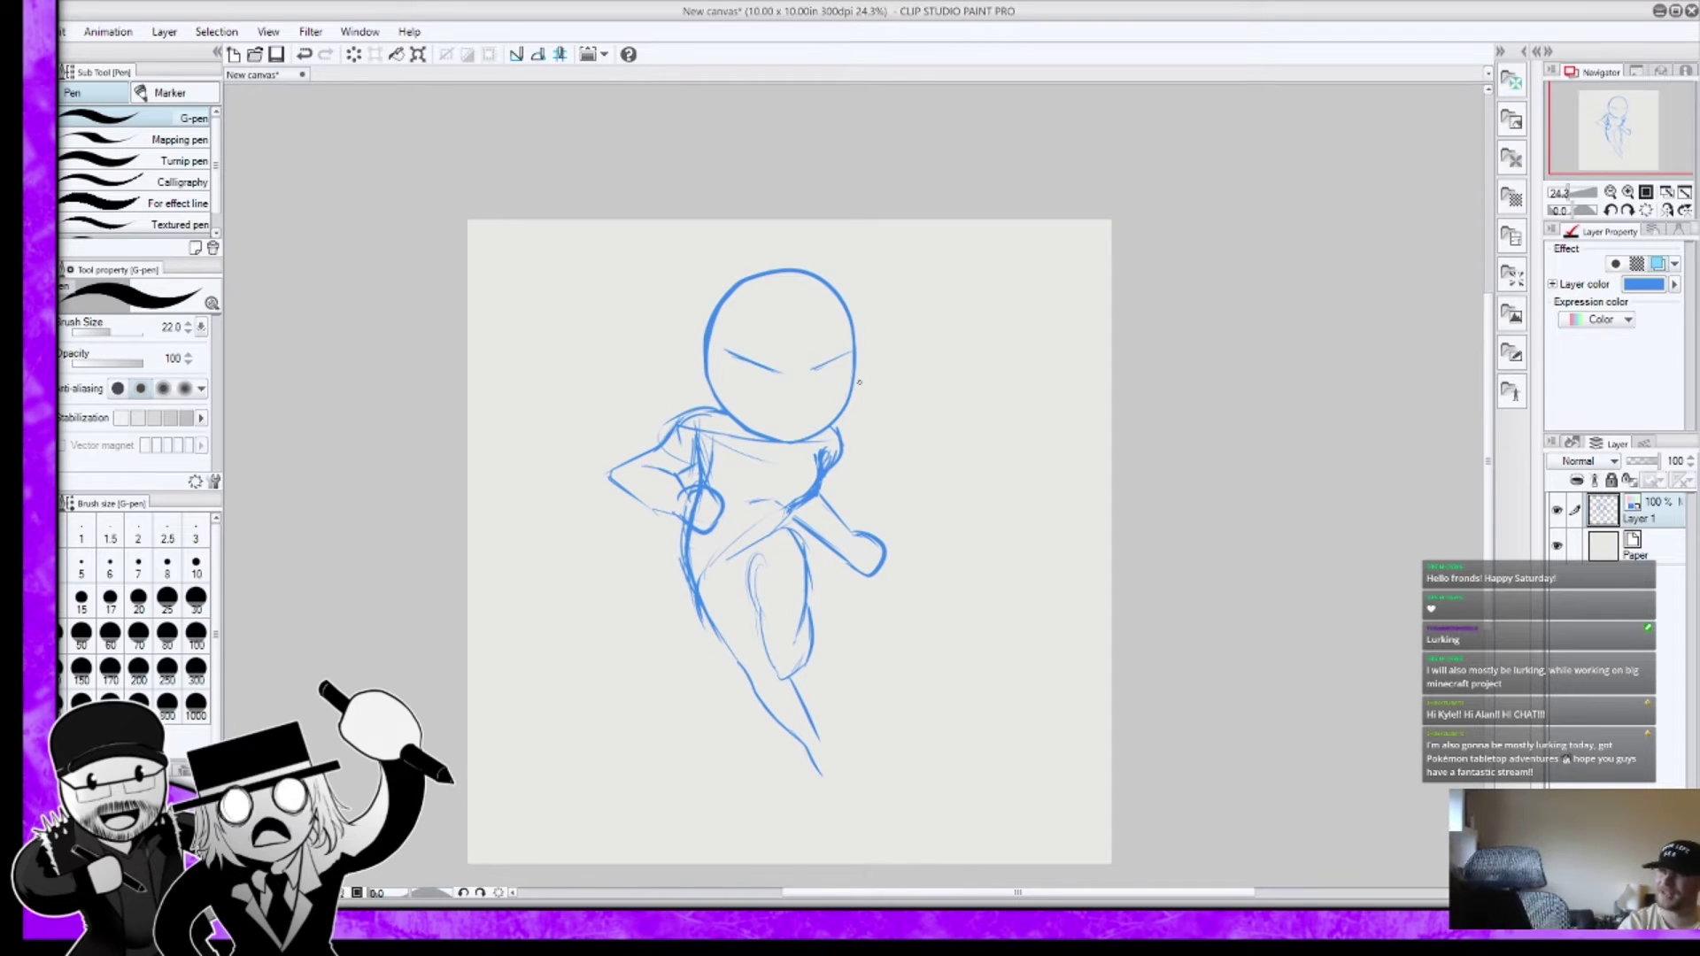
mouse_move(687, 542)
left_mouse_down()
mouse_move(731, 568)
mouse_move(742, 553)
left_mouse_up()
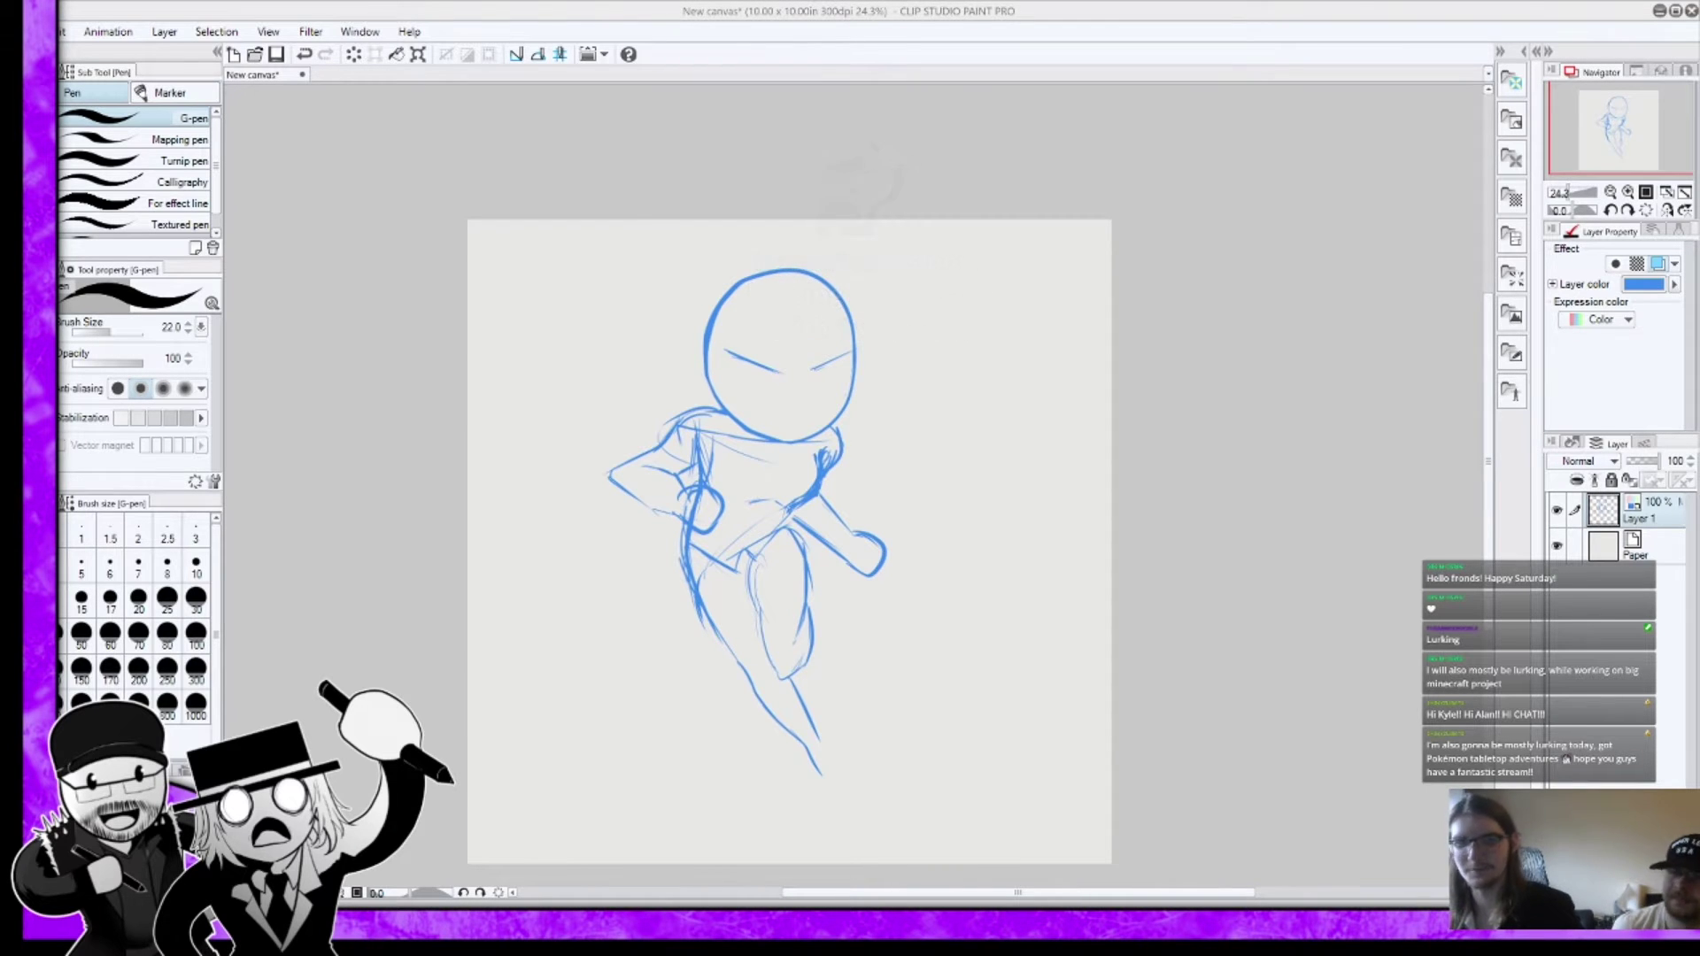
Step: Shorten the outer end of the left brow line, erase the right brow and redraw it as a cleaner slanted stroke
scroll(822, 416, "up", 3)
key("e")
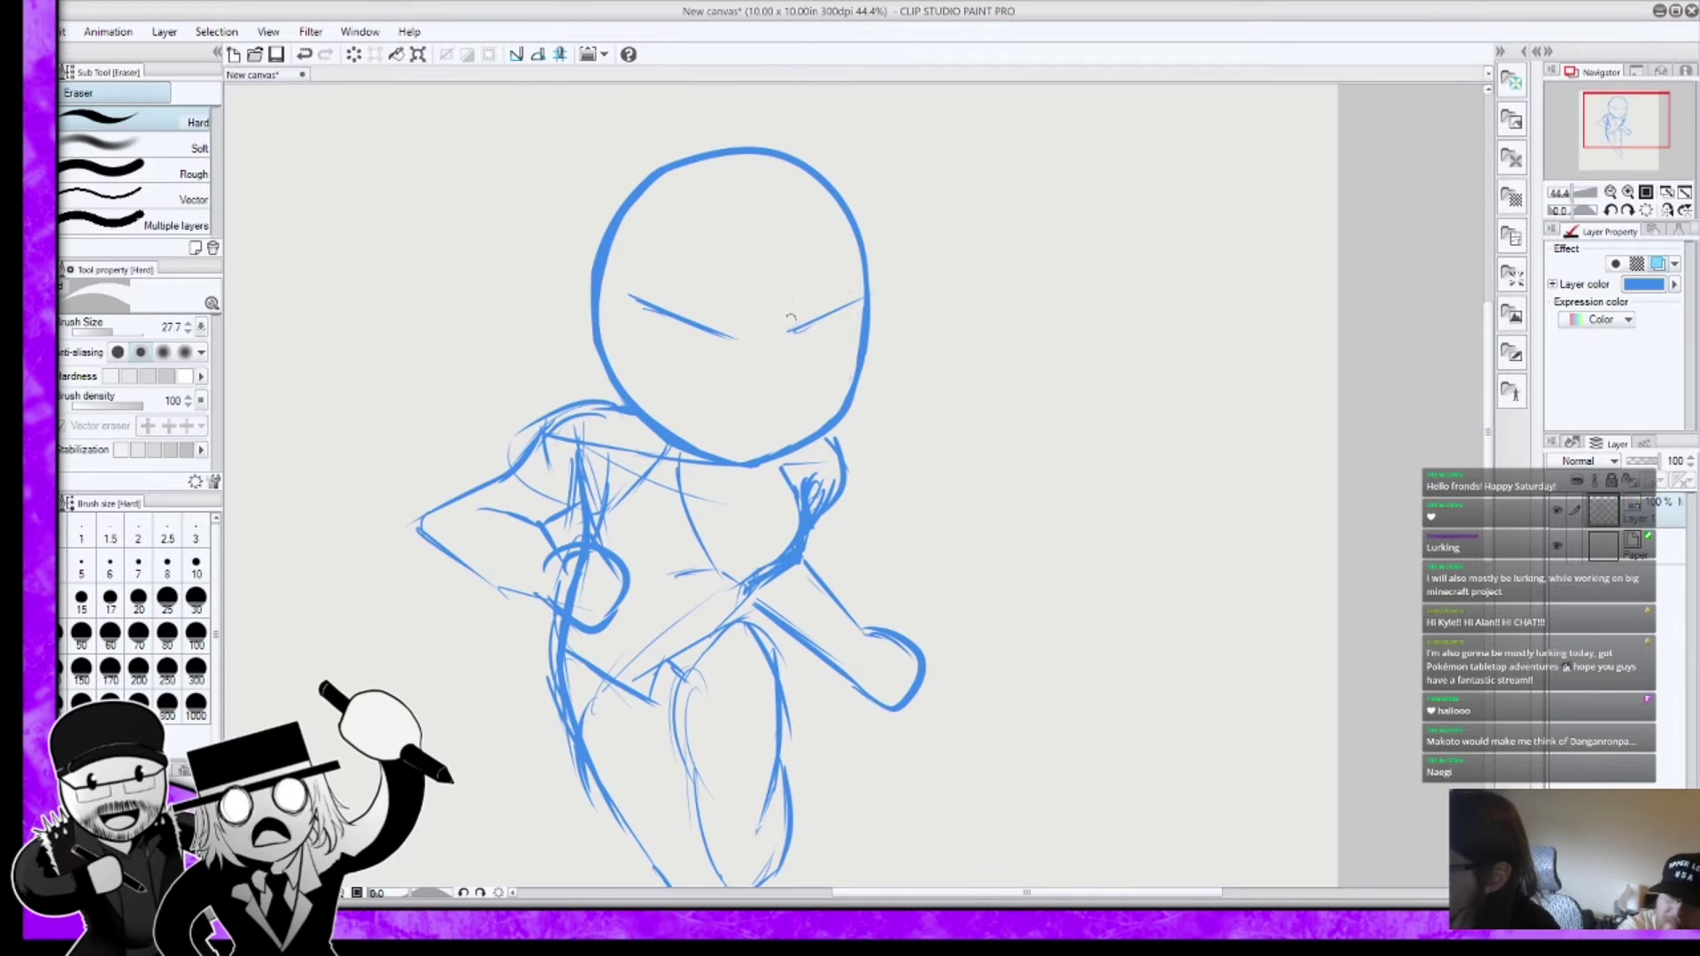
mouse_move(808, 324)
left_mouse_down()
mouse_move(858, 296)
mouse_move(824, 305)
left_mouse_up()
left_click_drag(627, 295, 645, 303)
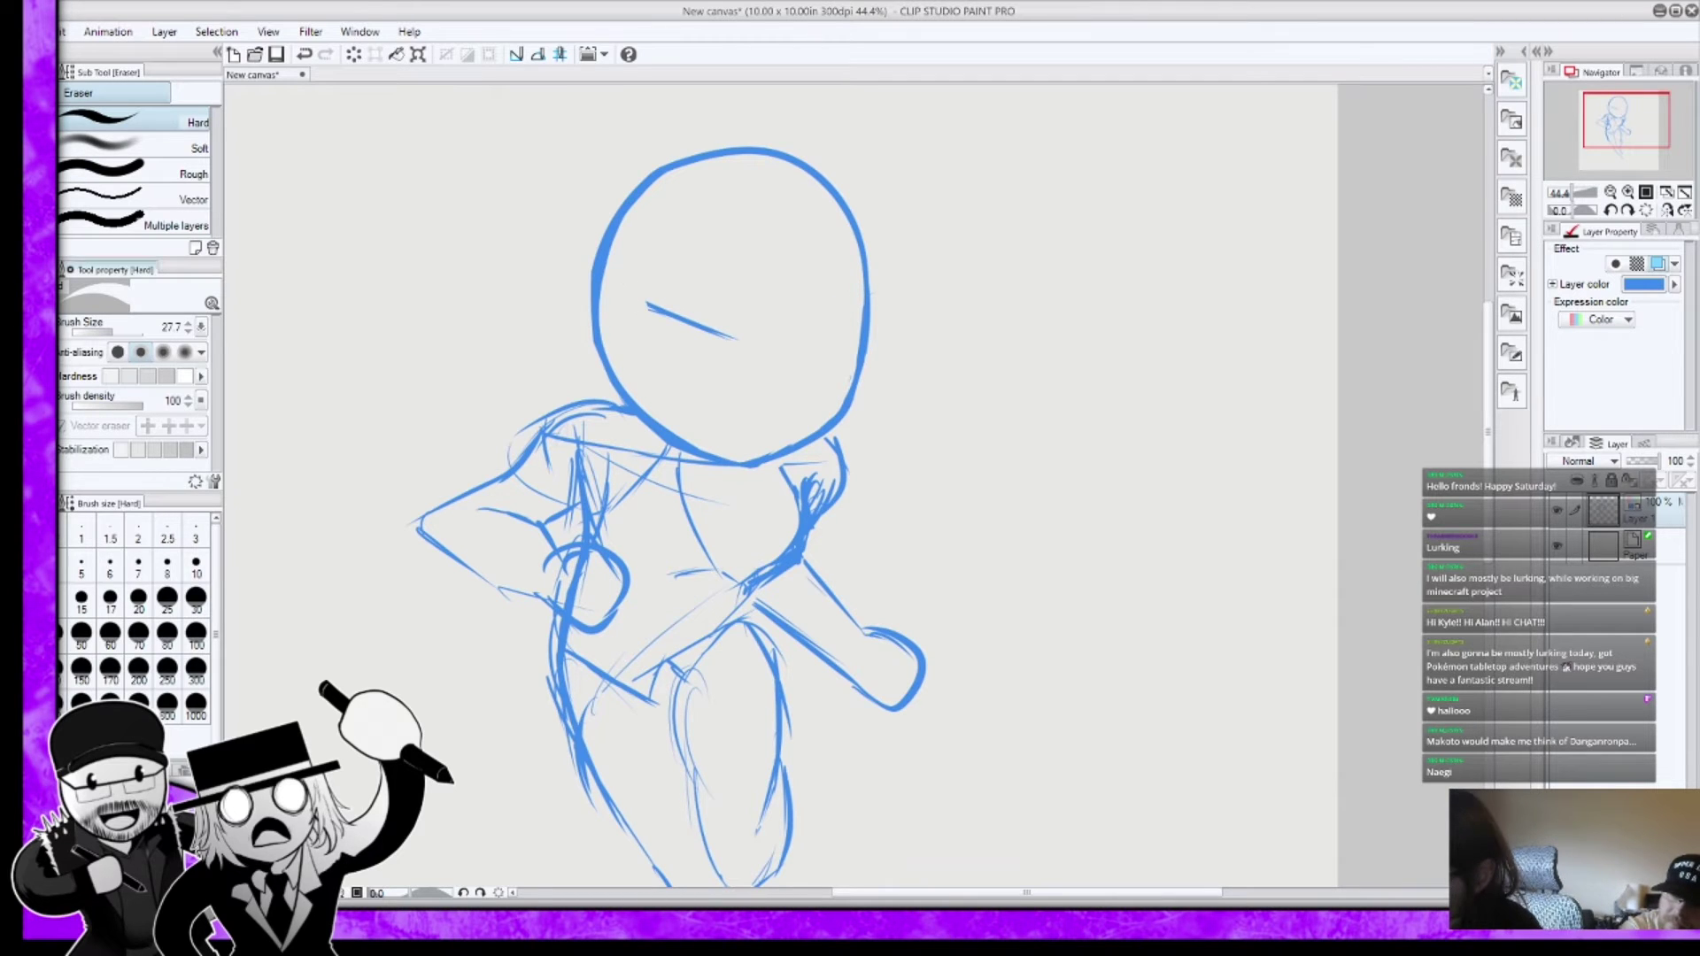
key("p")
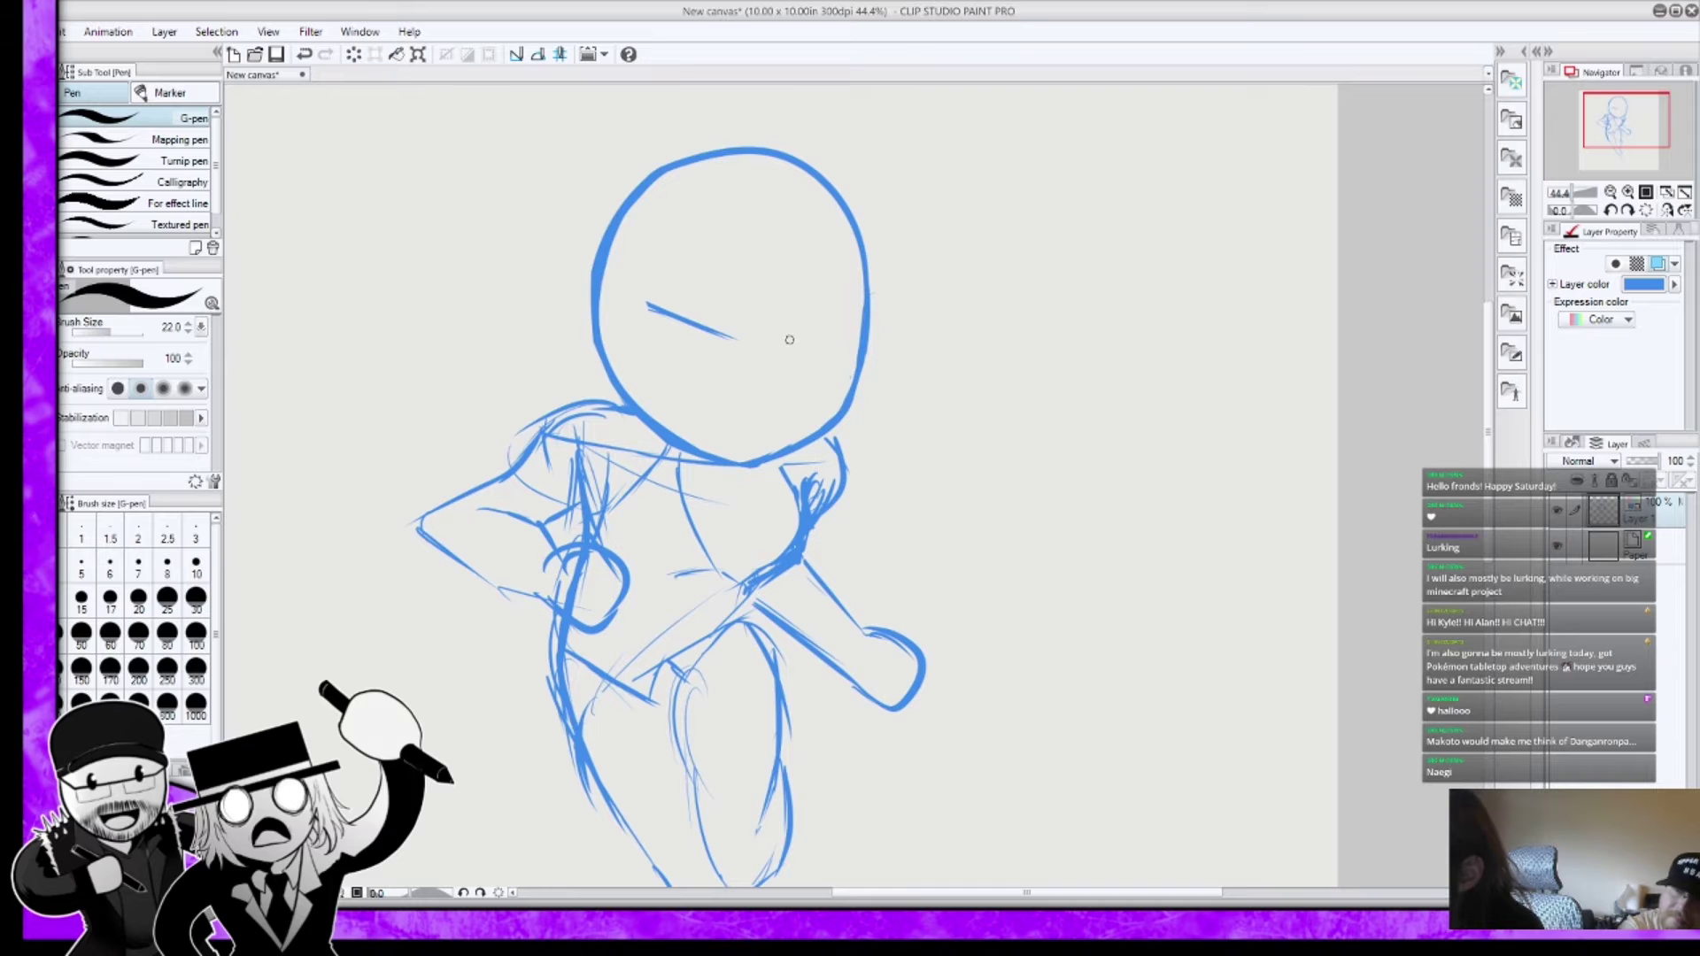
left_click_drag(797, 339, 862, 305)
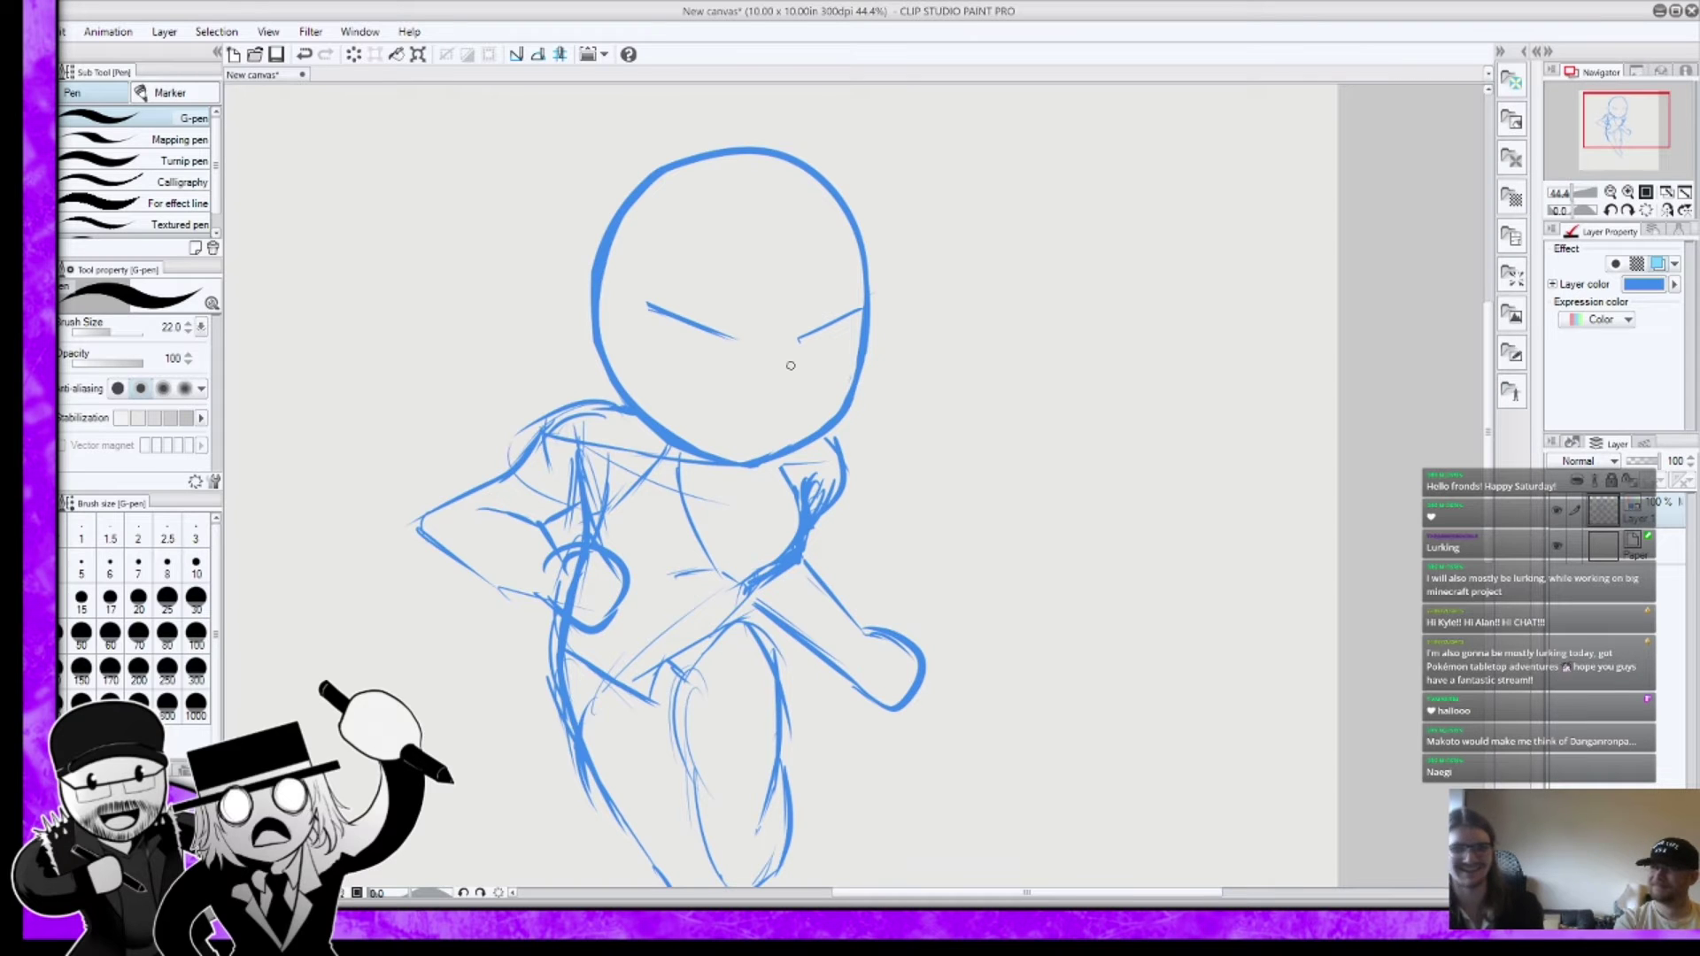
Step: Add a curved collar line down the right side of the chest and erase the torso lines crossing the fist at the waist
mouse_move(767, 464)
left_mouse_down()
mouse_move(724, 568)
mouse_move(762, 624)
left_mouse_up()
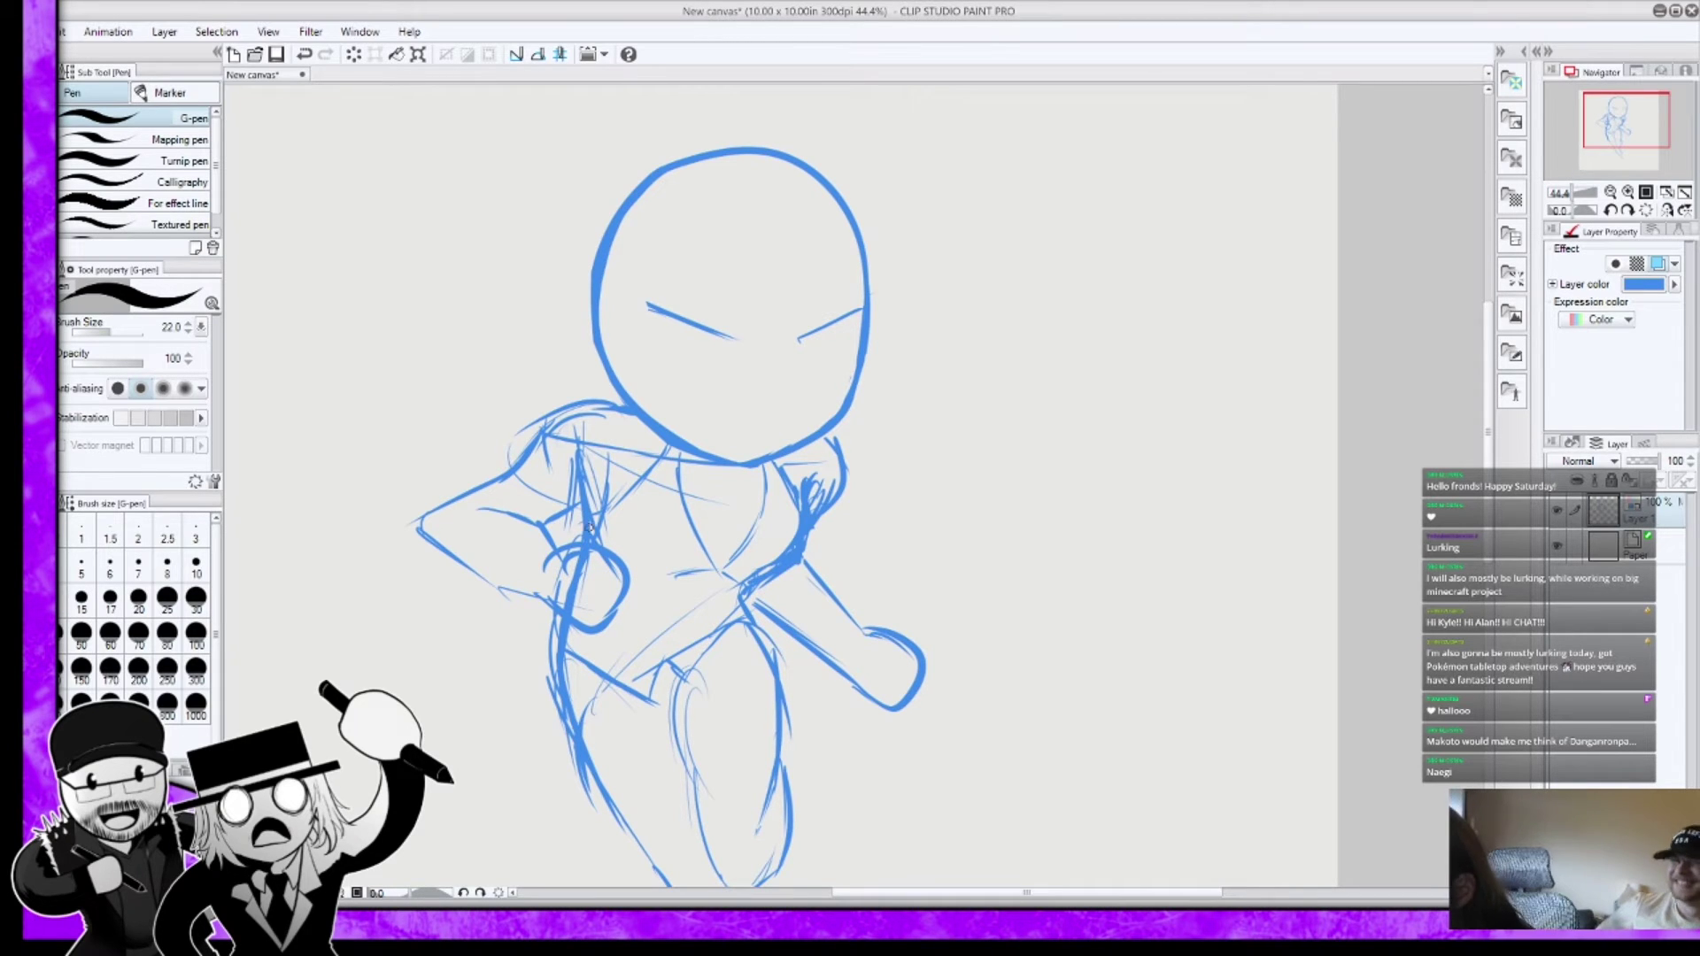
key("e")
mouse_move(568, 602)
left_mouse_down()
mouse_move(581, 567)
mouse_move(588, 600)
mouse_move(571, 591)
mouse_move(588, 562)
left_mouse_up()
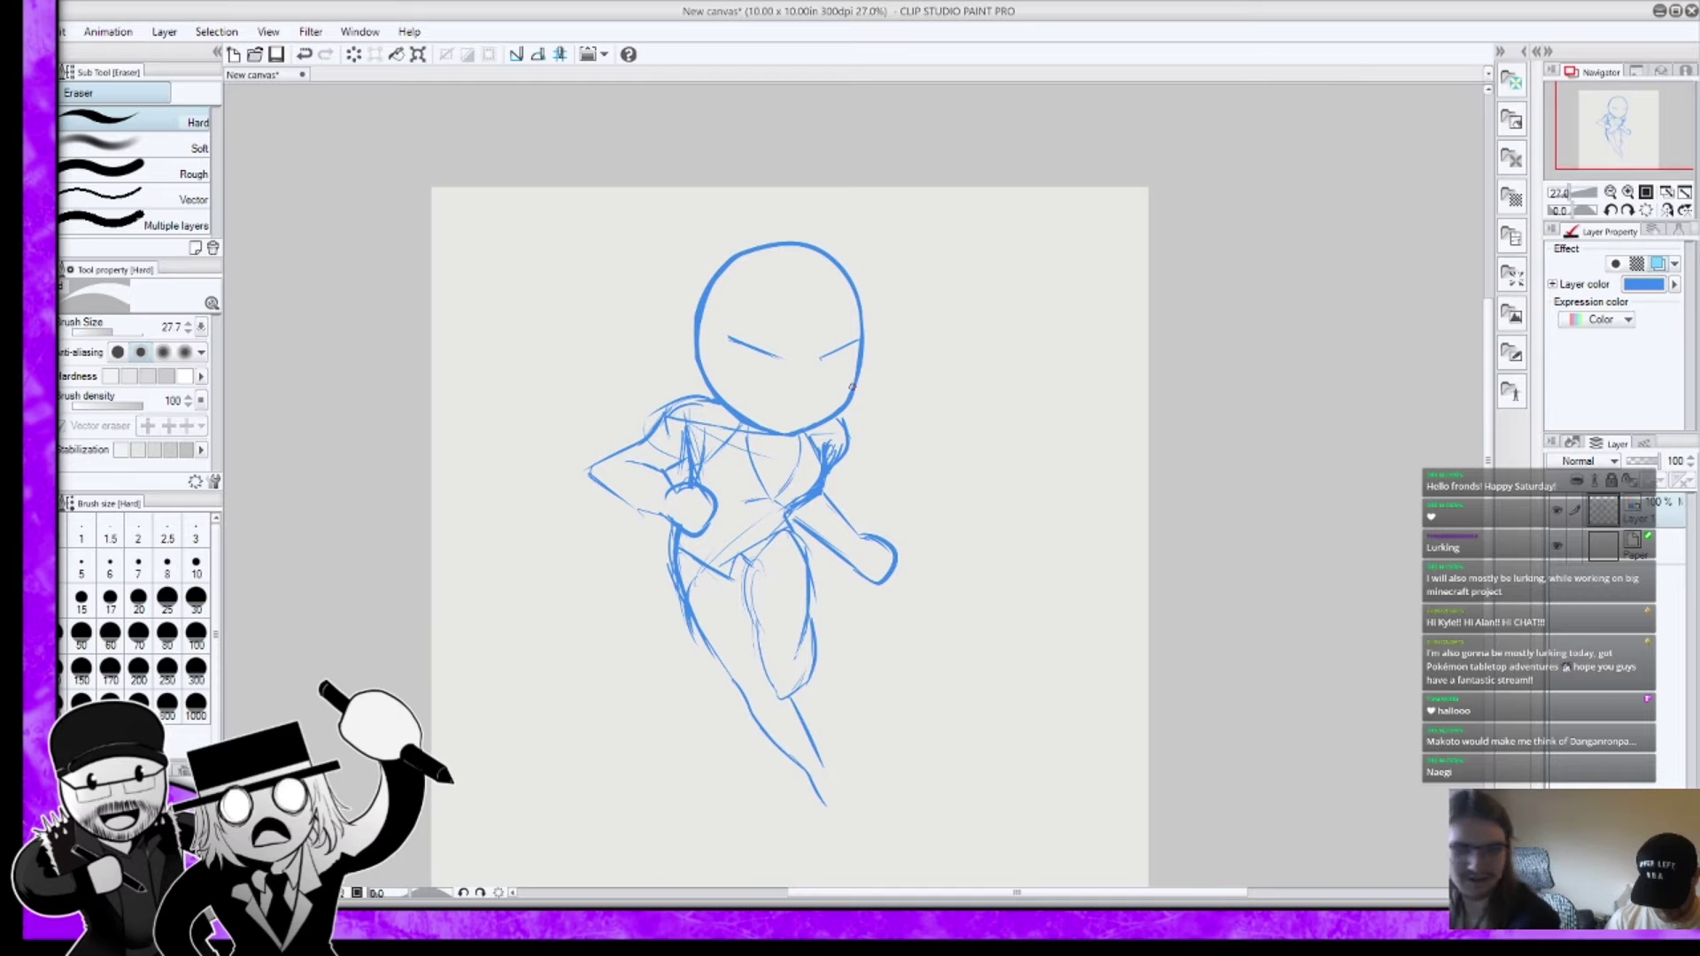
Step: Erase the messy strokes around the right armpit and shoulder, leaving a clean shoulder contour
scroll(852, 387, "up", 4)
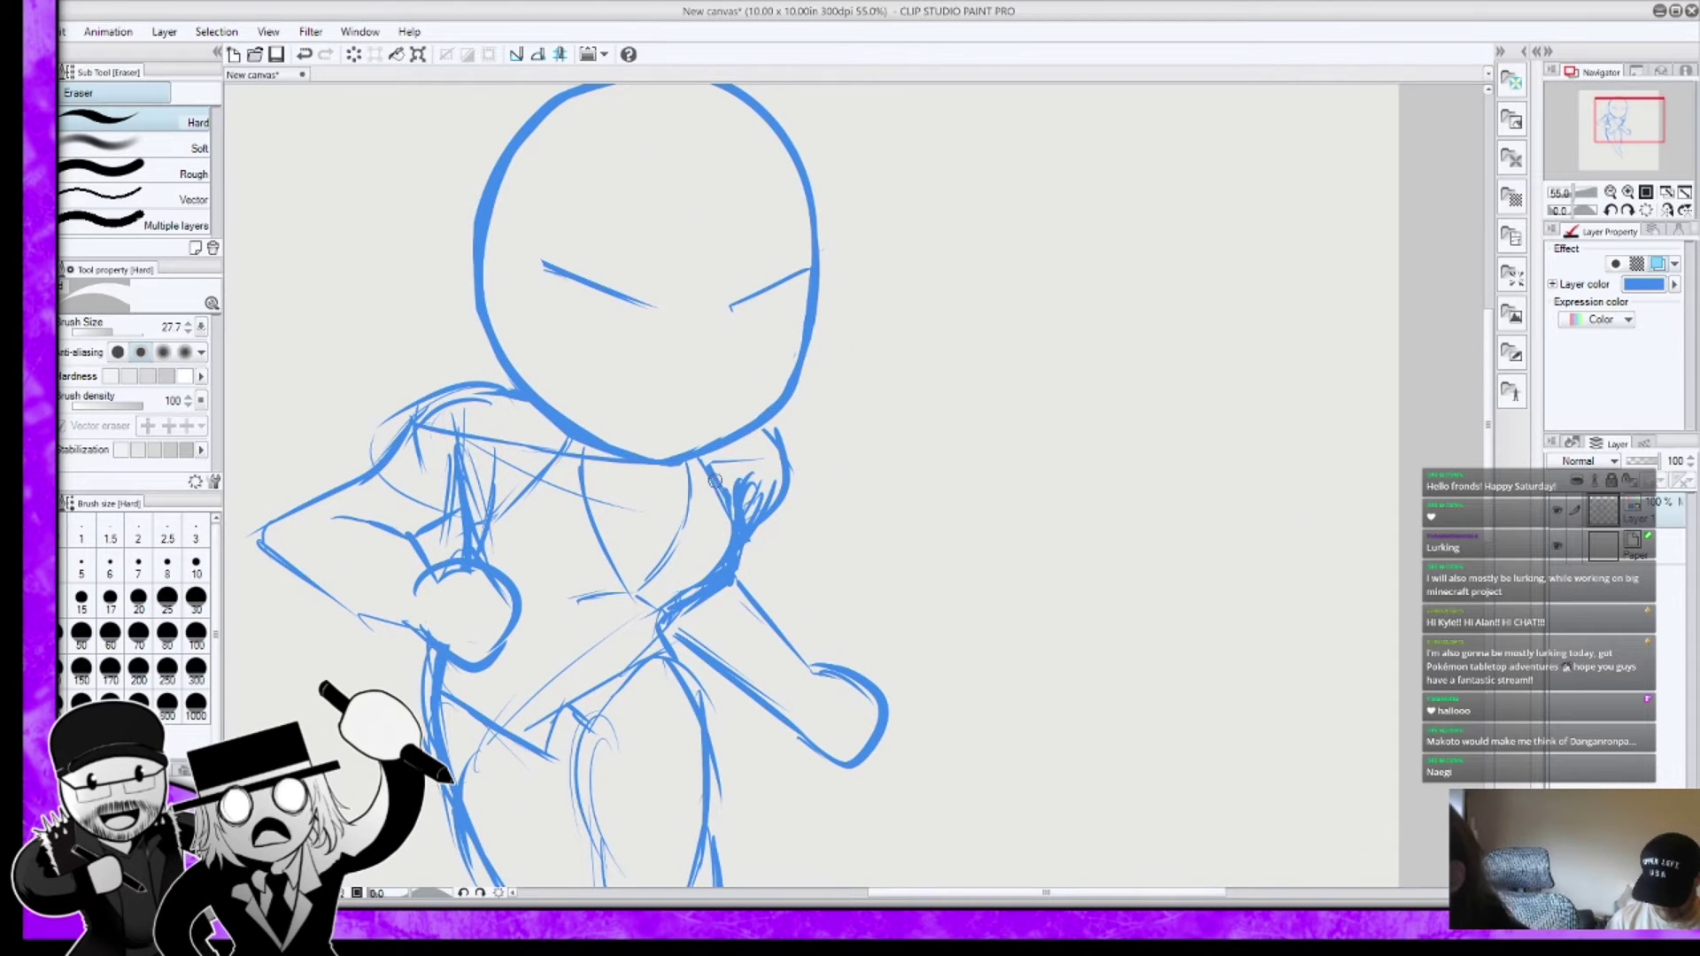
mouse_move(682, 615)
left_mouse_down()
mouse_move(727, 573)
mouse_move(741, 616)
mouse_move(723, 577)
mouse_move(734, 464)
mouse_move(724, 584)
mouse_move(733, 481)
mouse_move(739, 531)
mouse_move(761, 487)
left_mouse_up()
key("p")
Step: Draw half-closed glaring eyes beneath the two brow lines and a small mouth slanting upward to the right near the chin
scroll(797, 487, "up", 2)
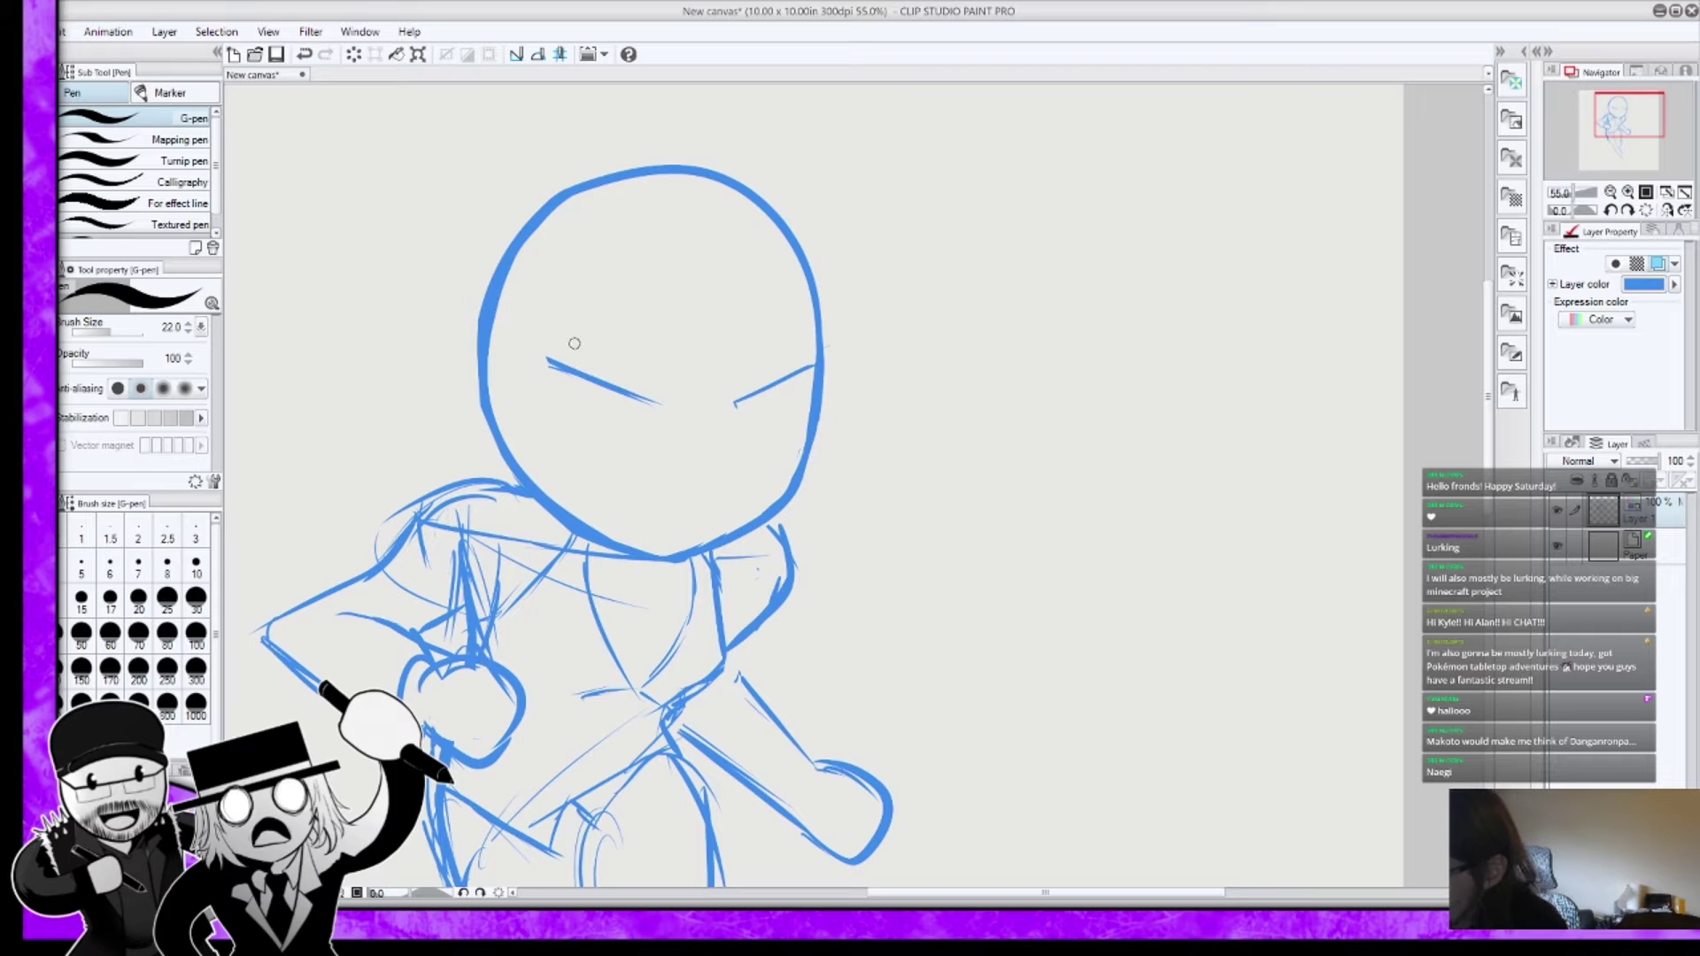
mouse_move(548, 360)
left_mouse_down()
mouse_move(586, 415)
mouse_move(616, 405)
left_mouse_up()
mouse_move(735, 404)
left_mouse_down()
mouse_move(776, 413)
mouse_move(795, 370)
left_mouse_up()
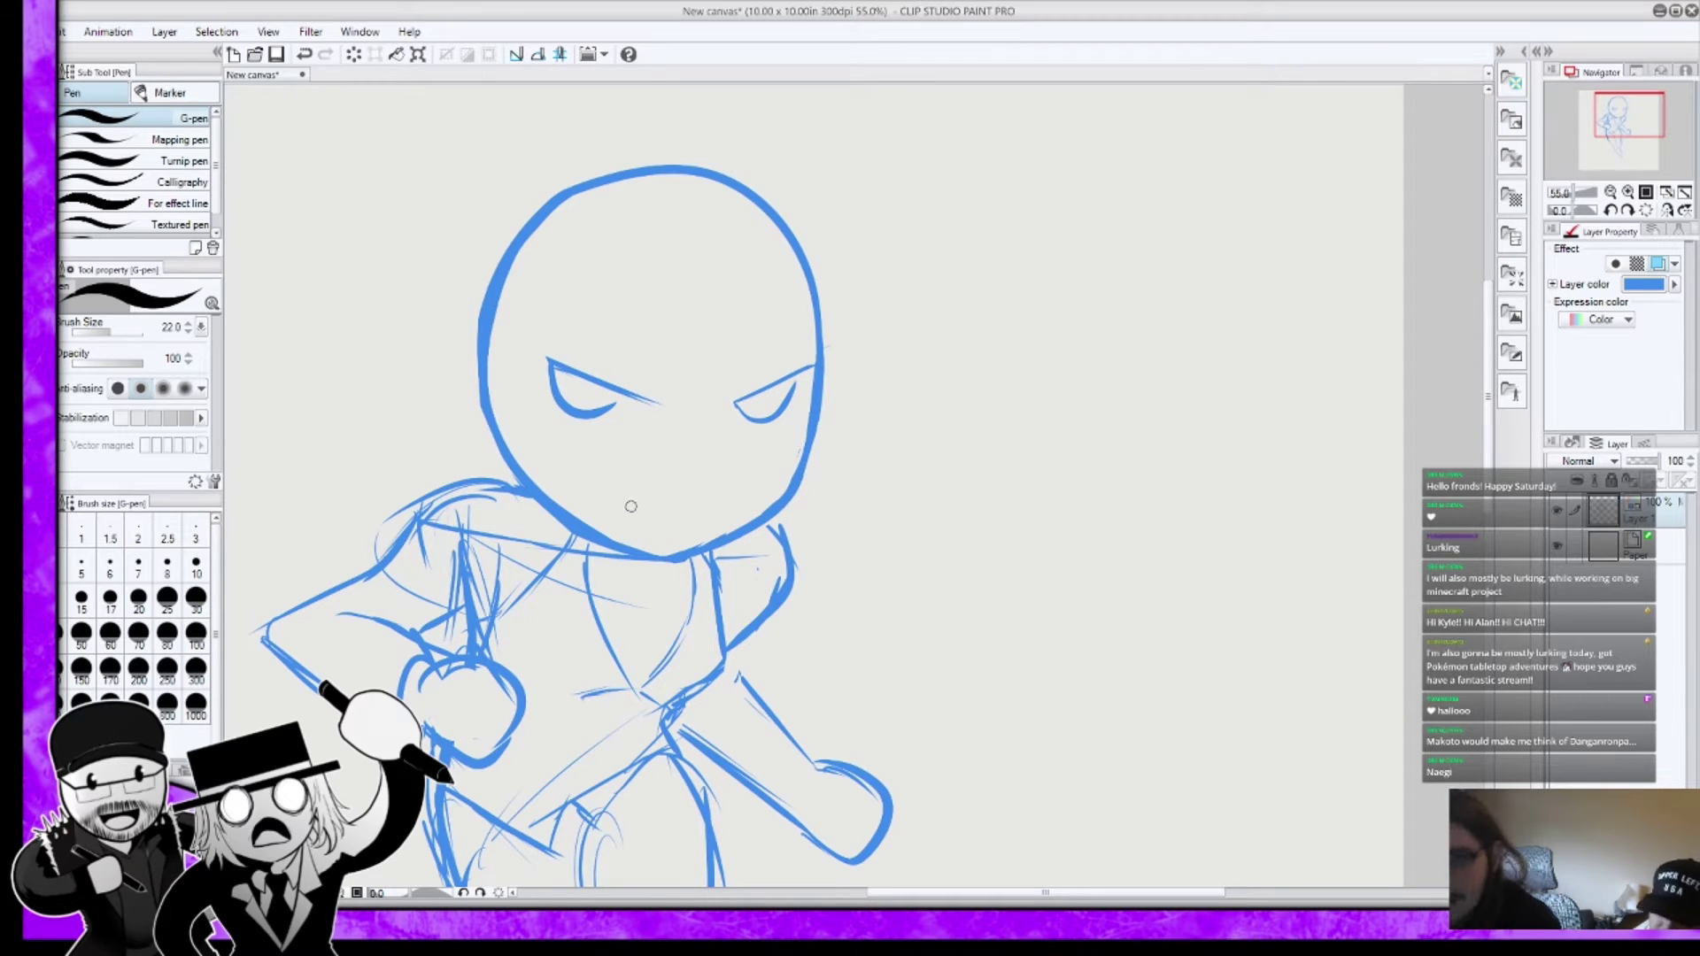
left_click_drag(648, 512, 697, 509)
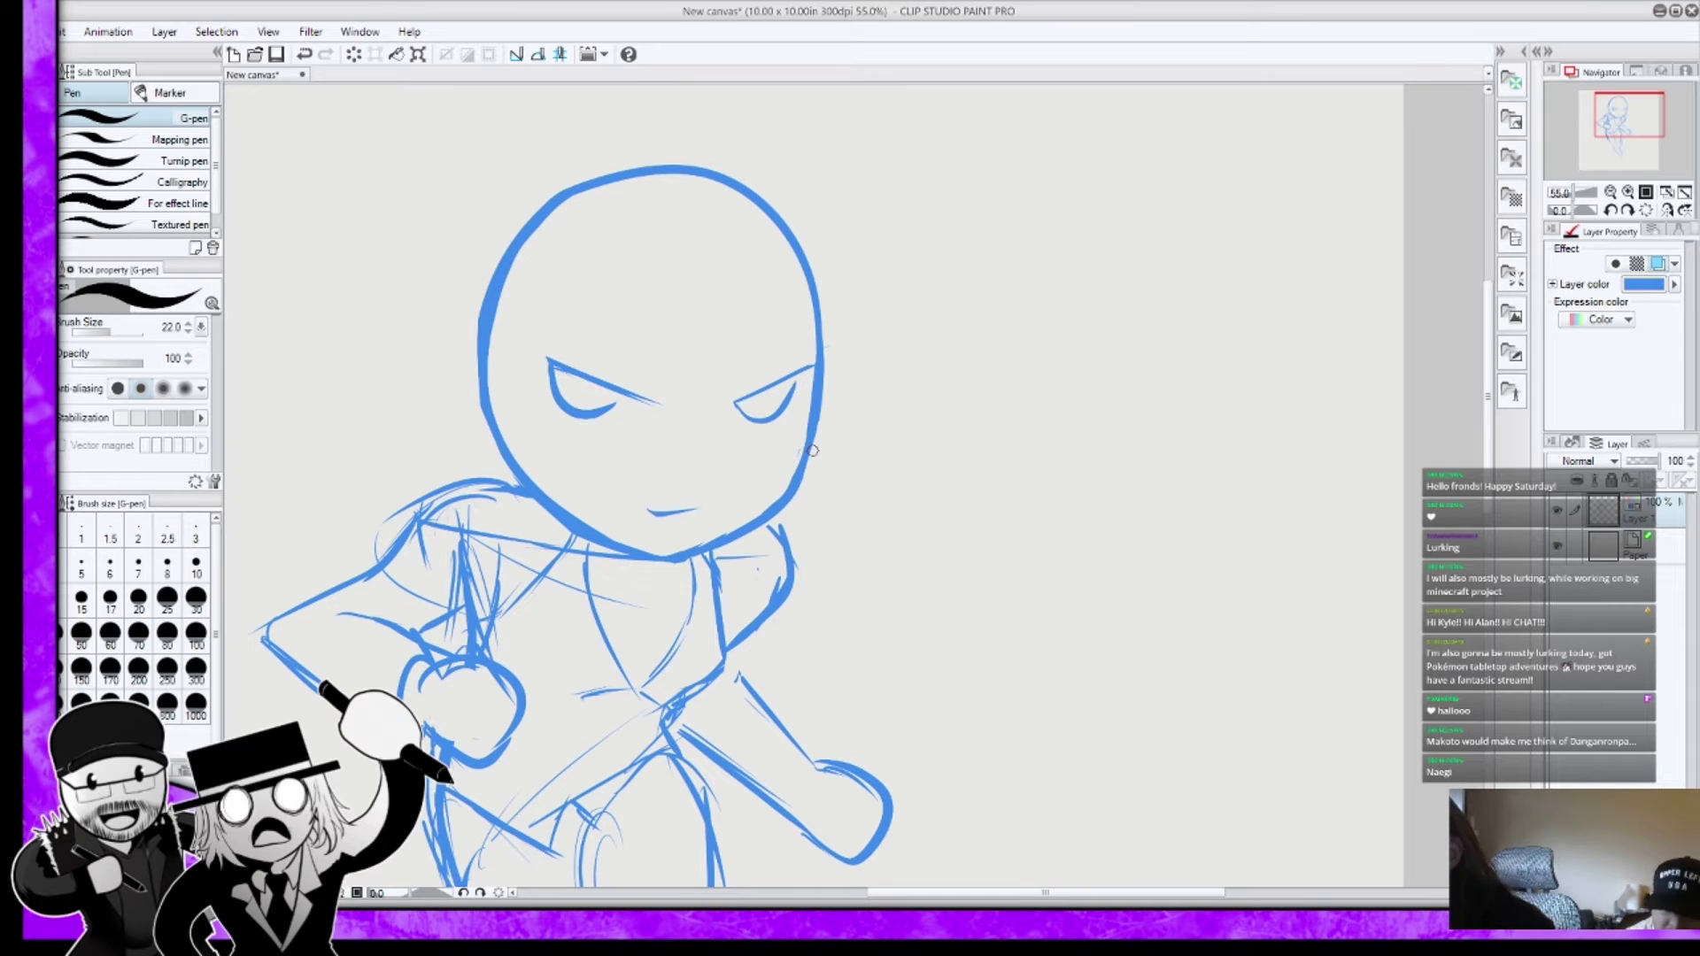
key("ctrl+z")
left_click_drag(646, 510, 705, 502)
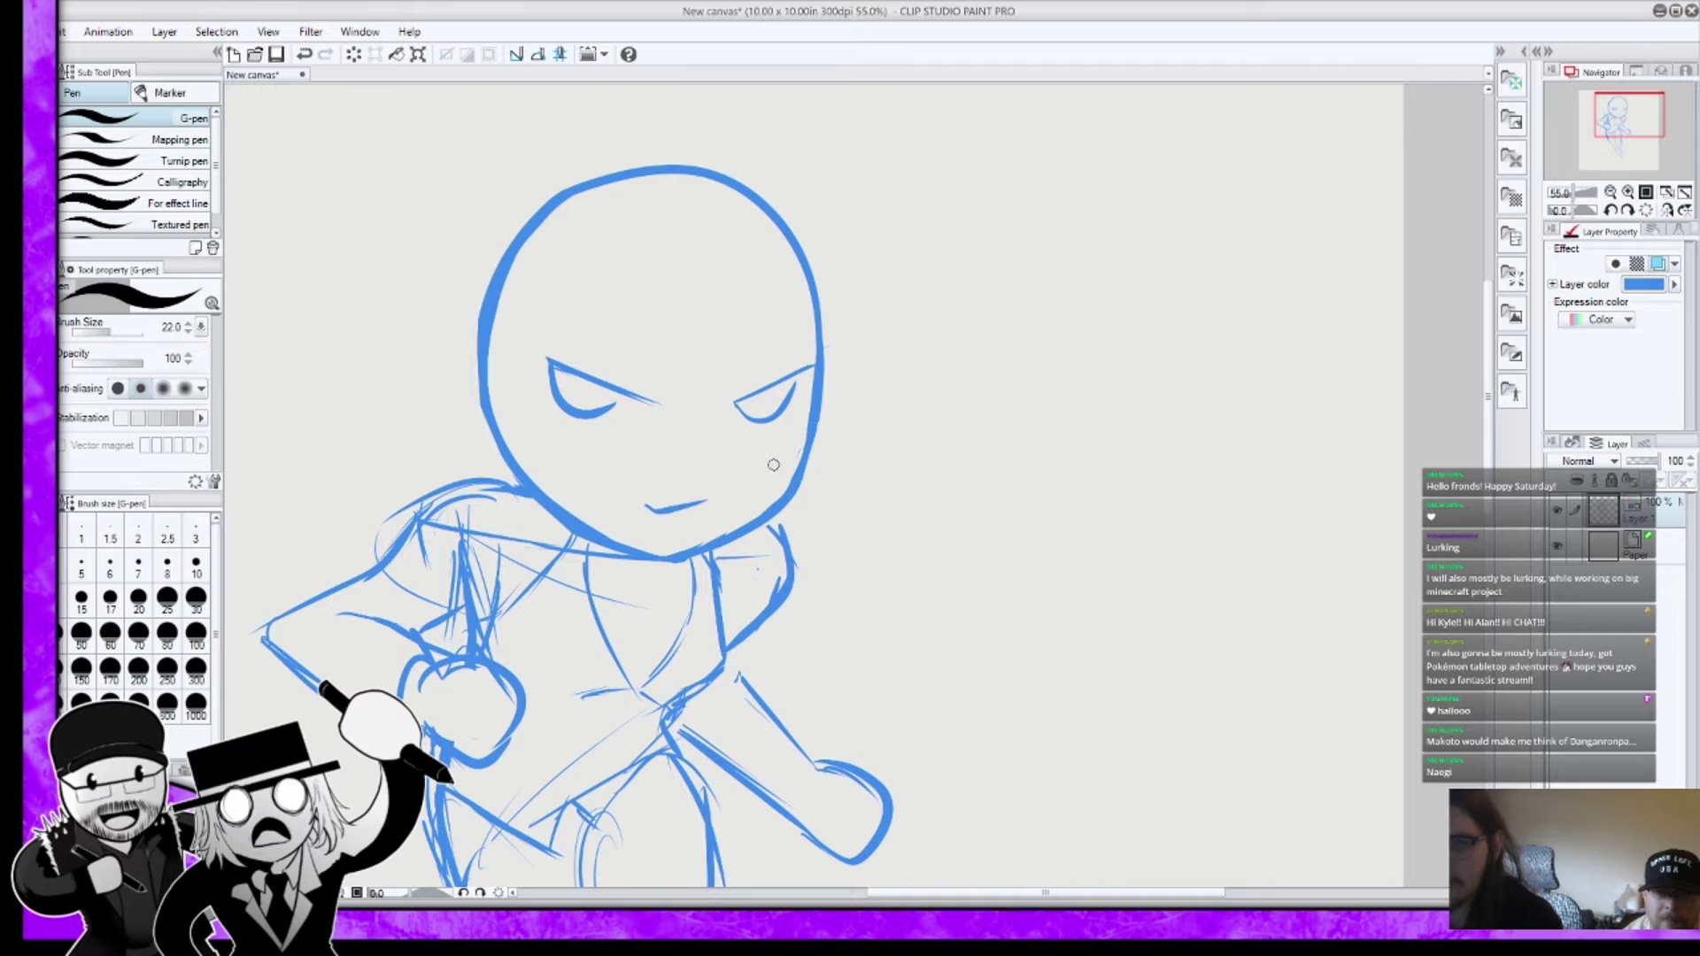
Step: Thin the head's right outline below the brow with the eraser and redraw it with an inward curve at the eye and cheek
mouse_move(820, 308)
left_mouse_down()
mouse_move(793, 472)
mouse_move(762, 513)
left_mouse_up()
key("e")
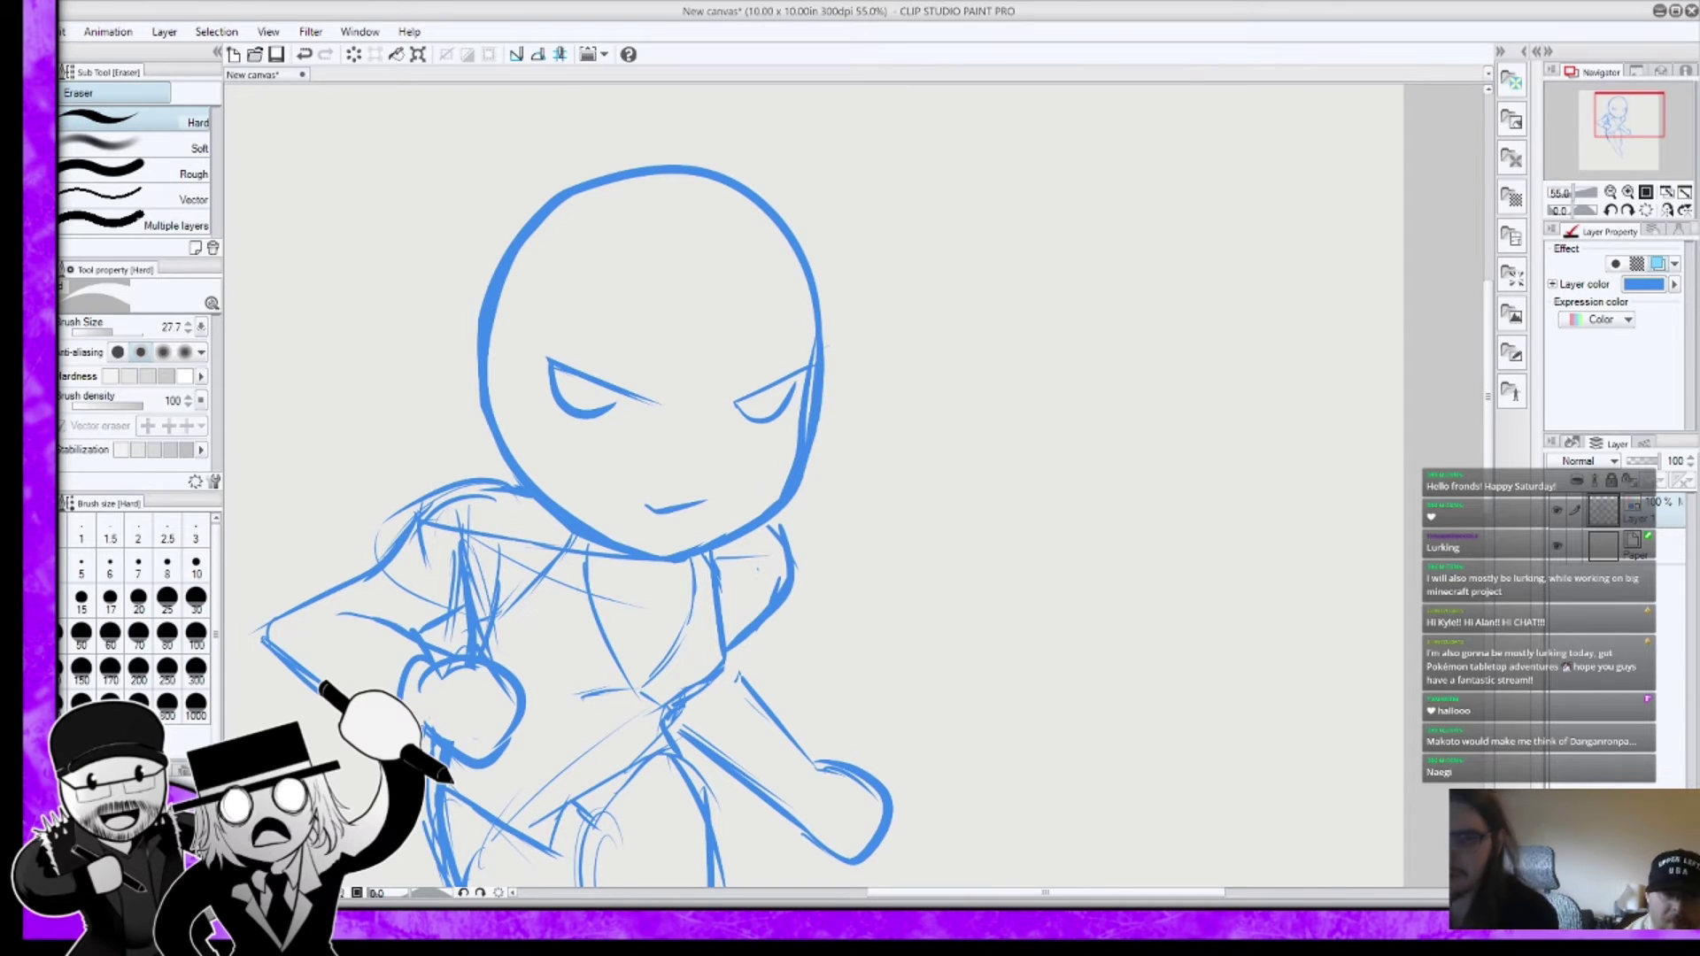
key("ctrl+z")
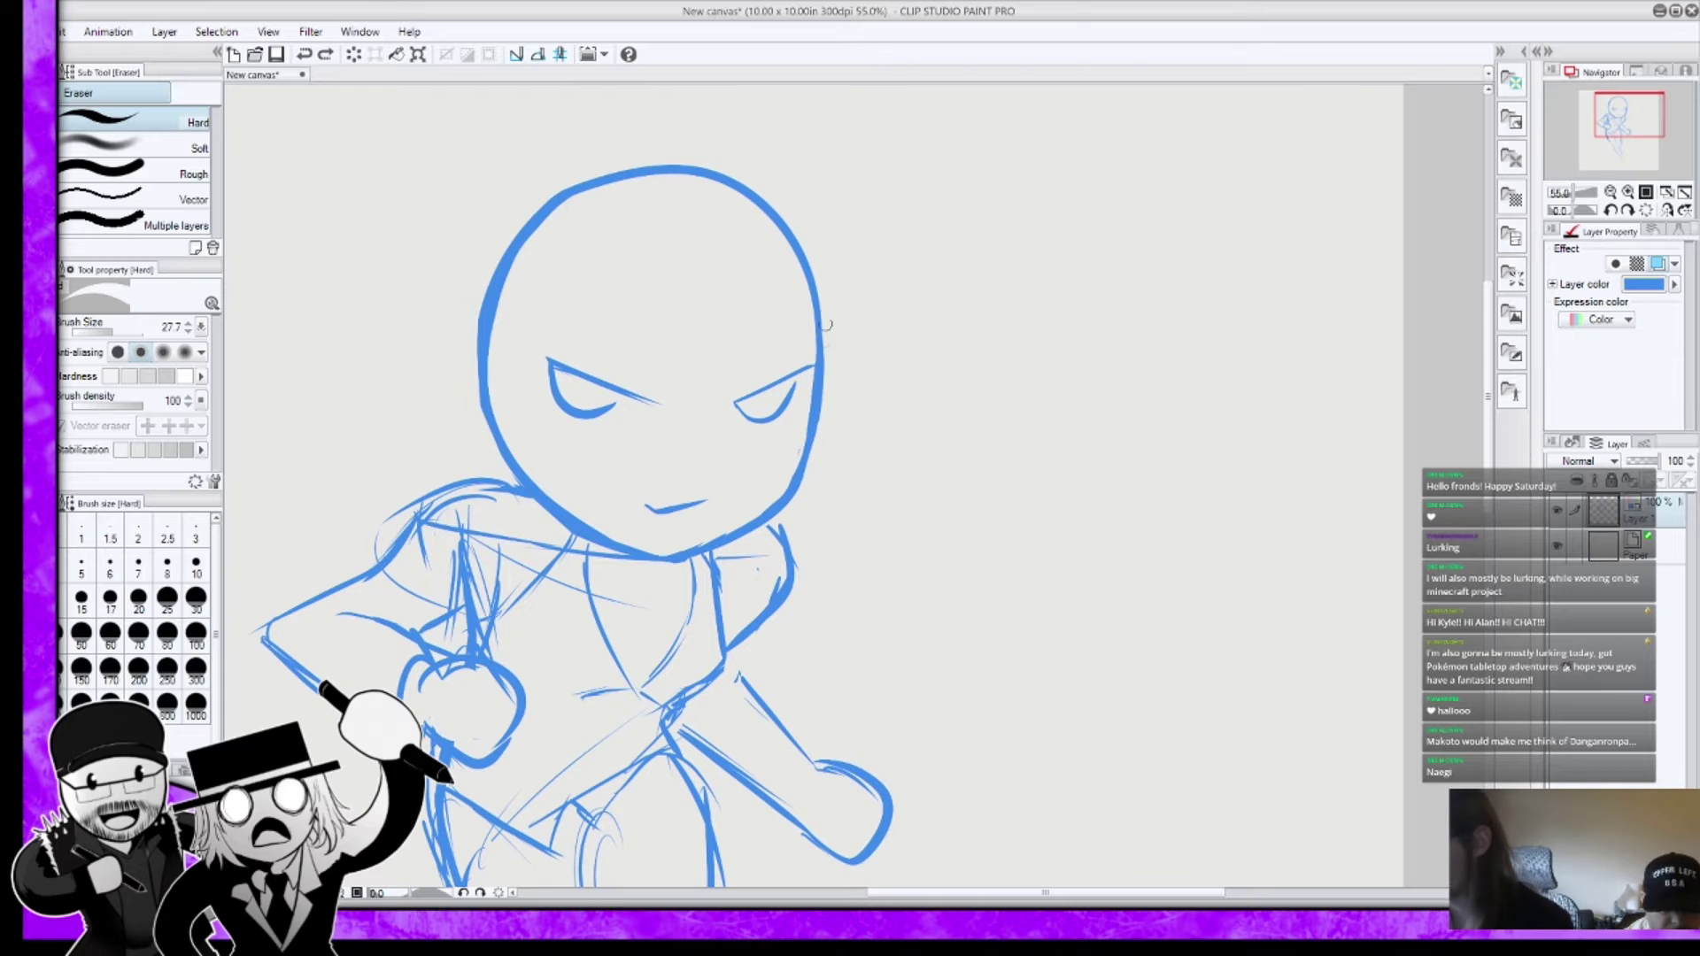
left_click_drag(829, 343, 809, 486)
mouse_move(828, 387)
left_mouse_down()
mouse_move(806, 470)
mouse_move(845, 326)
mouse_move(789, 532)
left_mouse_up()
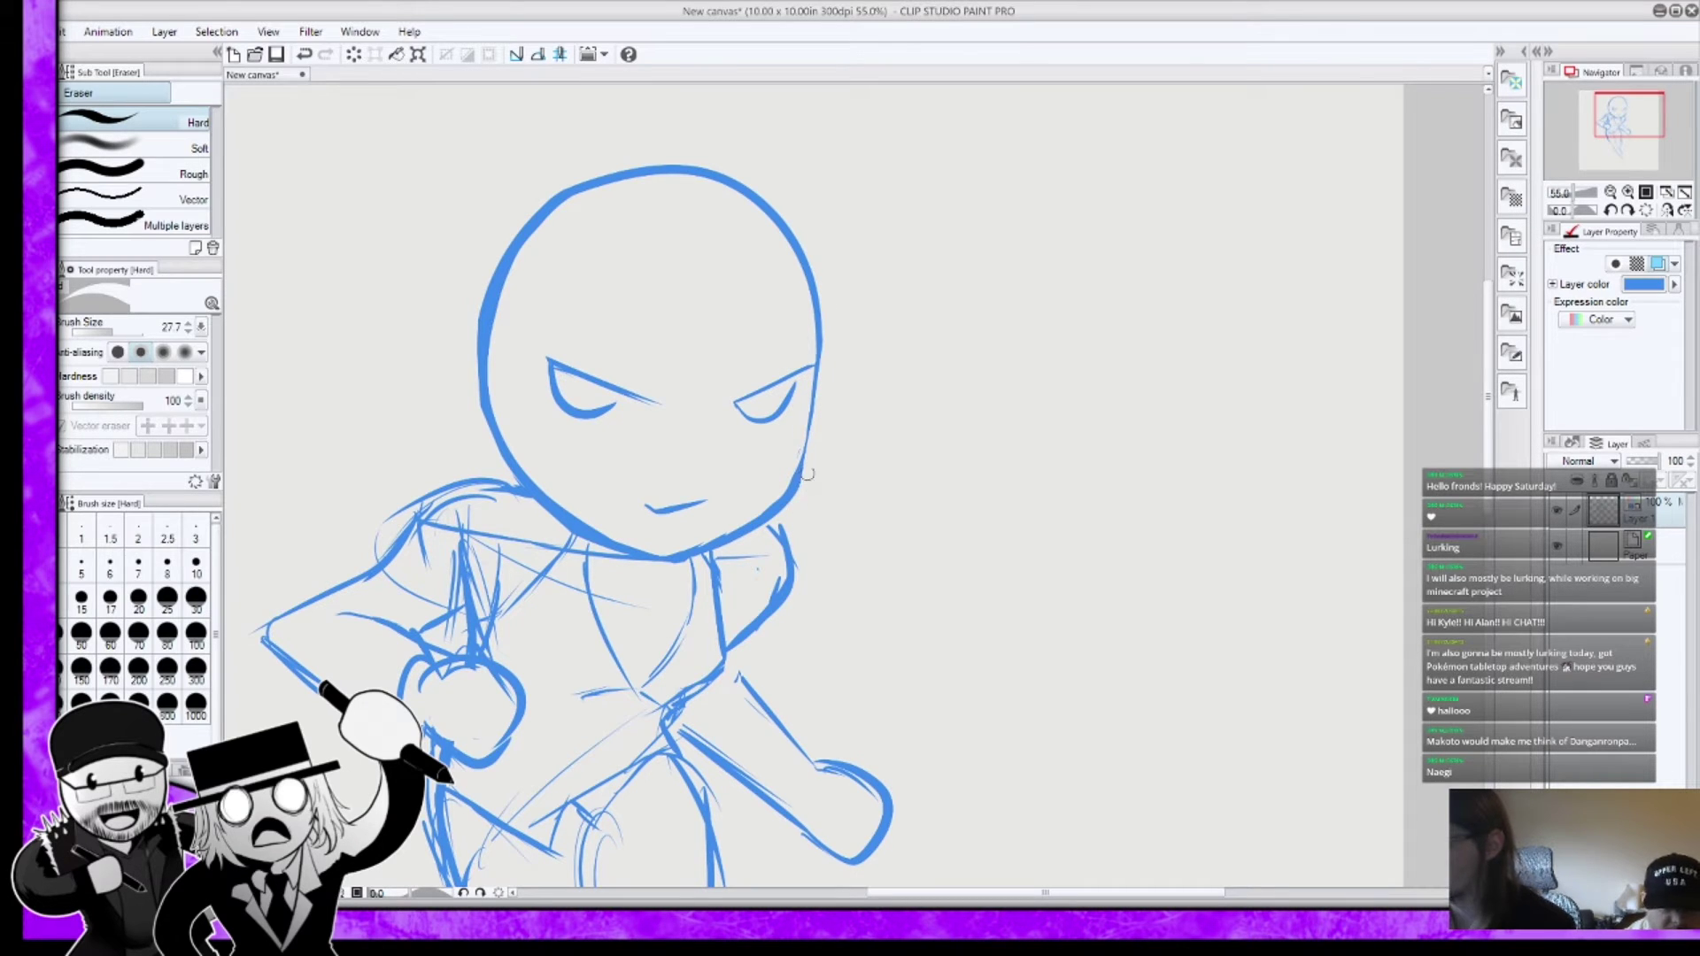
key("p")
mouse_move(816, 372)
left_mouse_down()
mouse_move(819, 349)
mouse_move(784, 518)
left_mouse_up()
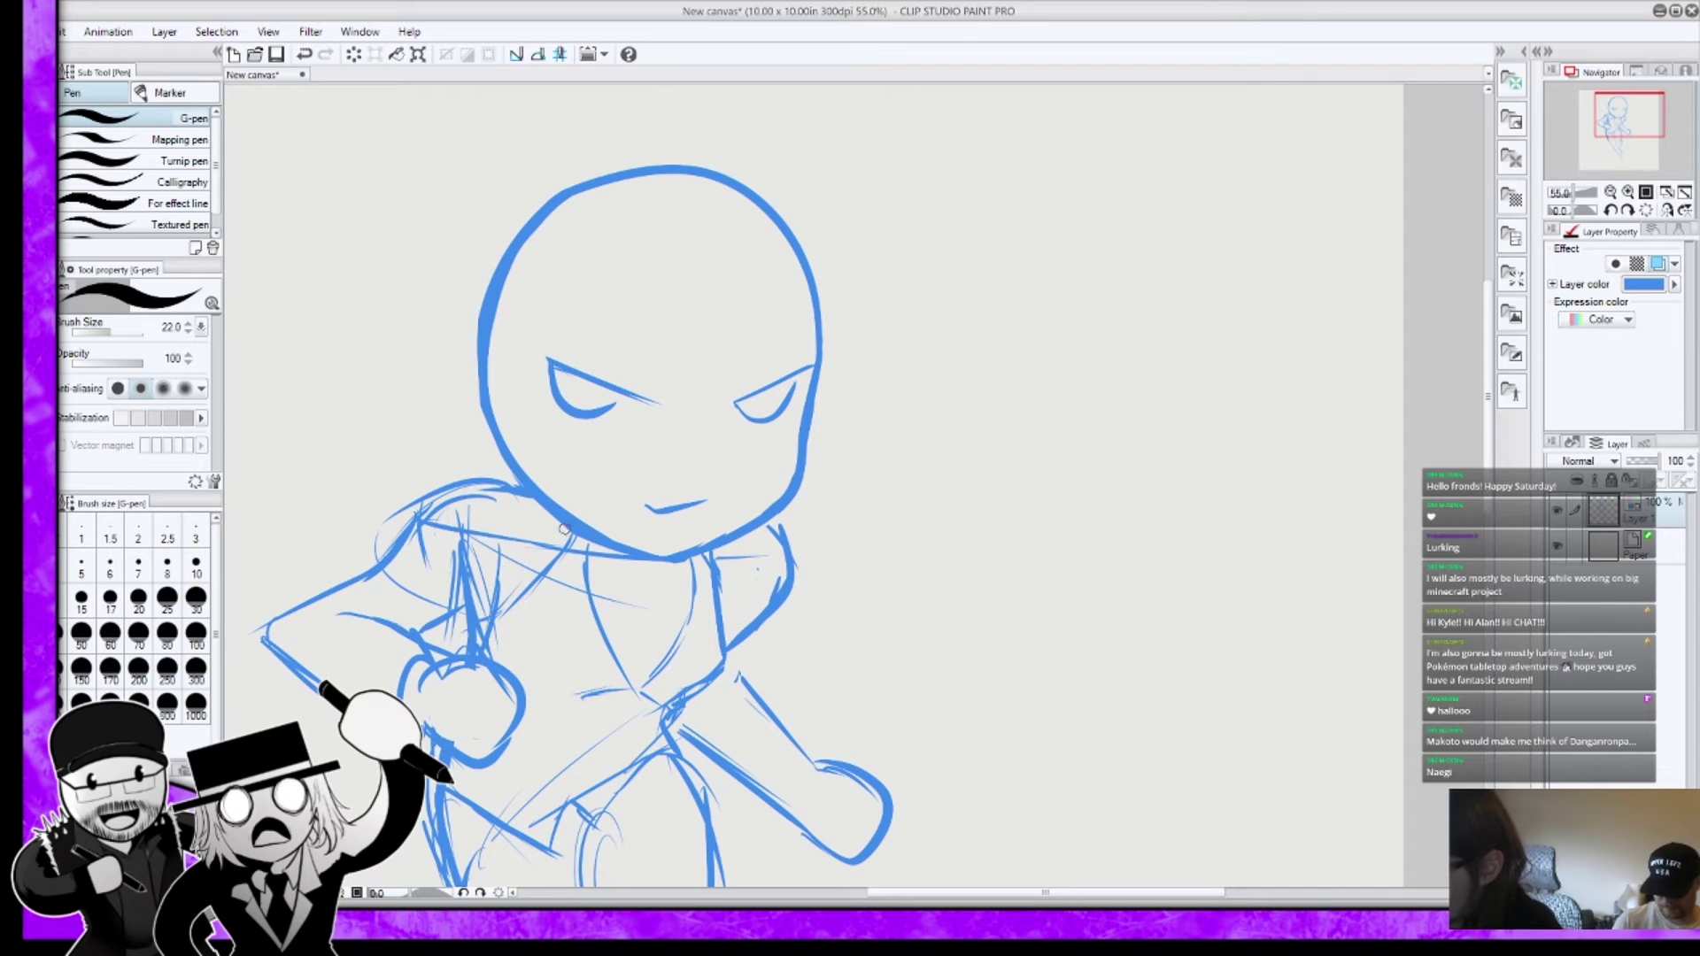
Step: Redraw the collar and lapel lines from the neck down to the chest with heavier strokes
mouse_move(568, 531)
left_mouse_down()
mouse_move(548, 574)
mouse_move(501, 620)
left_mouse_up()
mouse_move(592, 542)
left_mouse_down()
mouse_move(588, 592)
mouse_move(639, 692)
left_mouse_up()
mouse_move(691, 553)
left_mouse_down()
mouse_move(678, 651)
mouse_move(634, 697)
left_mouse_up()
mouse_move(711, 547)
left_mouse_down()
mouse_move(720, 611)
mouse_move(697, 701)
left_mouse_up()
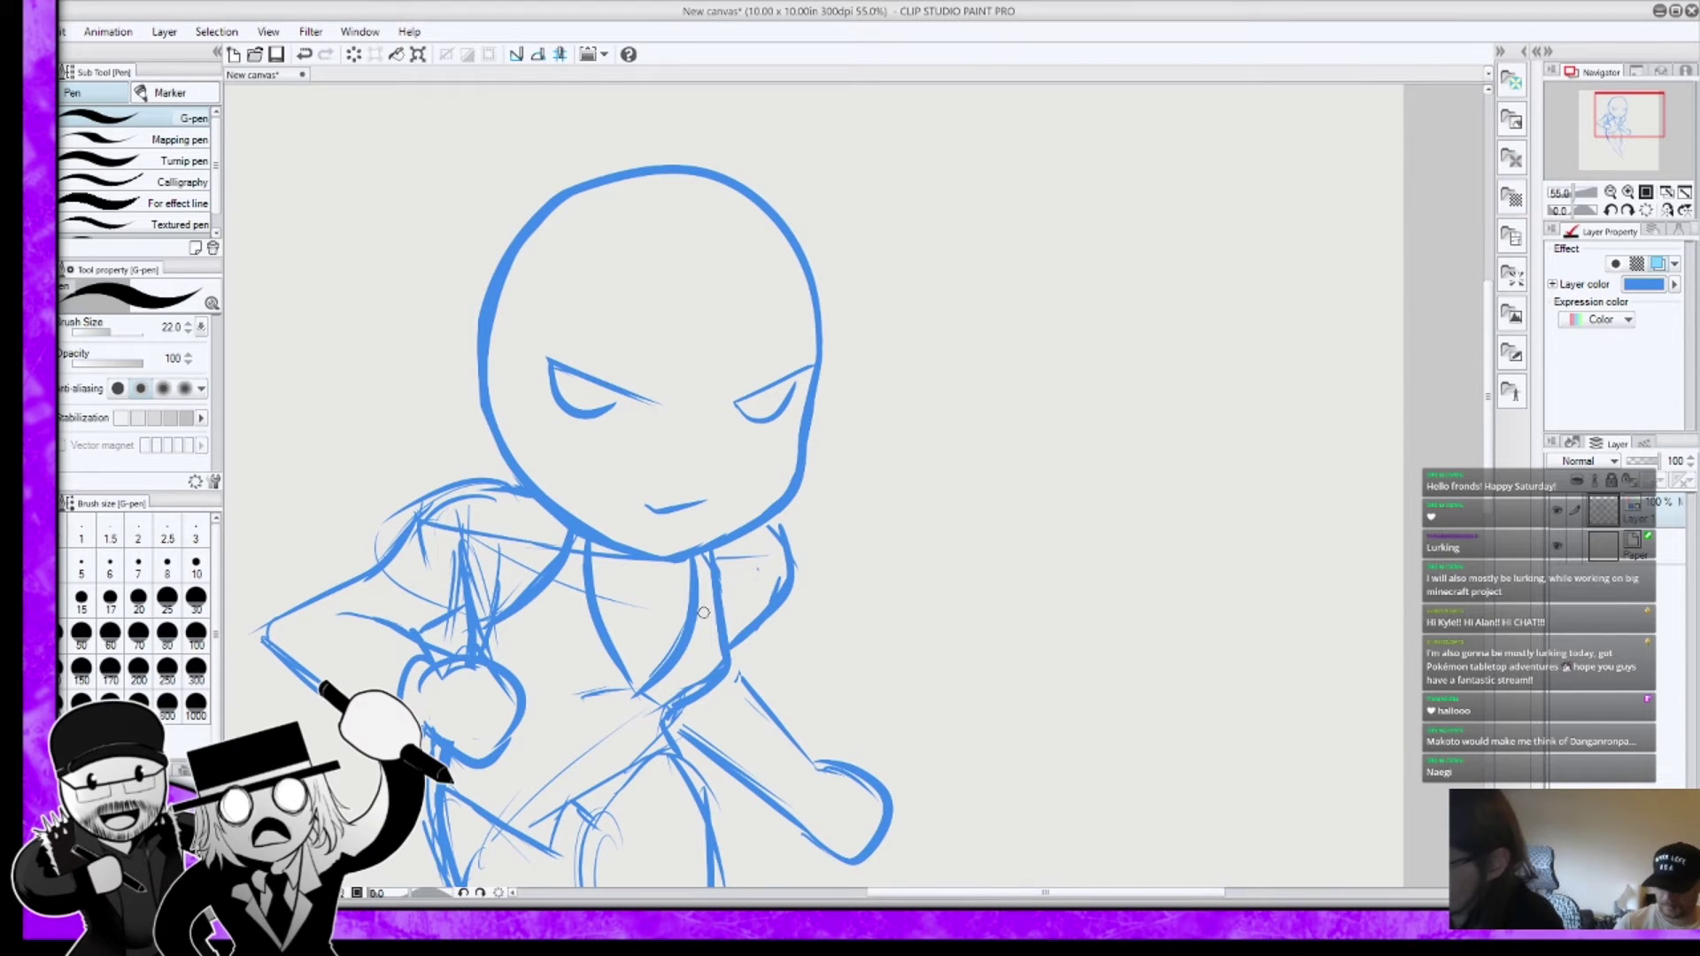
Step: Sketch long hair strands down the left side of the head, framing the face from the temple to the cheek
mouse_move(526, 211)
left_mouse_down()
mouse_move(489, 282)
mouse_move(506, 405)
mouse_move(489, 348)
mouse_move(540, 465)
left_mouse_up()
left_click_drag(525, 295, 525, 432)
left_click_drag(512, 324, 543, 463)
left_click_drag(511, 365, 556, 479)
mouse_move(542, 391)
left_mouse_down()
mouse_move(560, 480)
mouse_move(570, 236)
left_mouse_up()
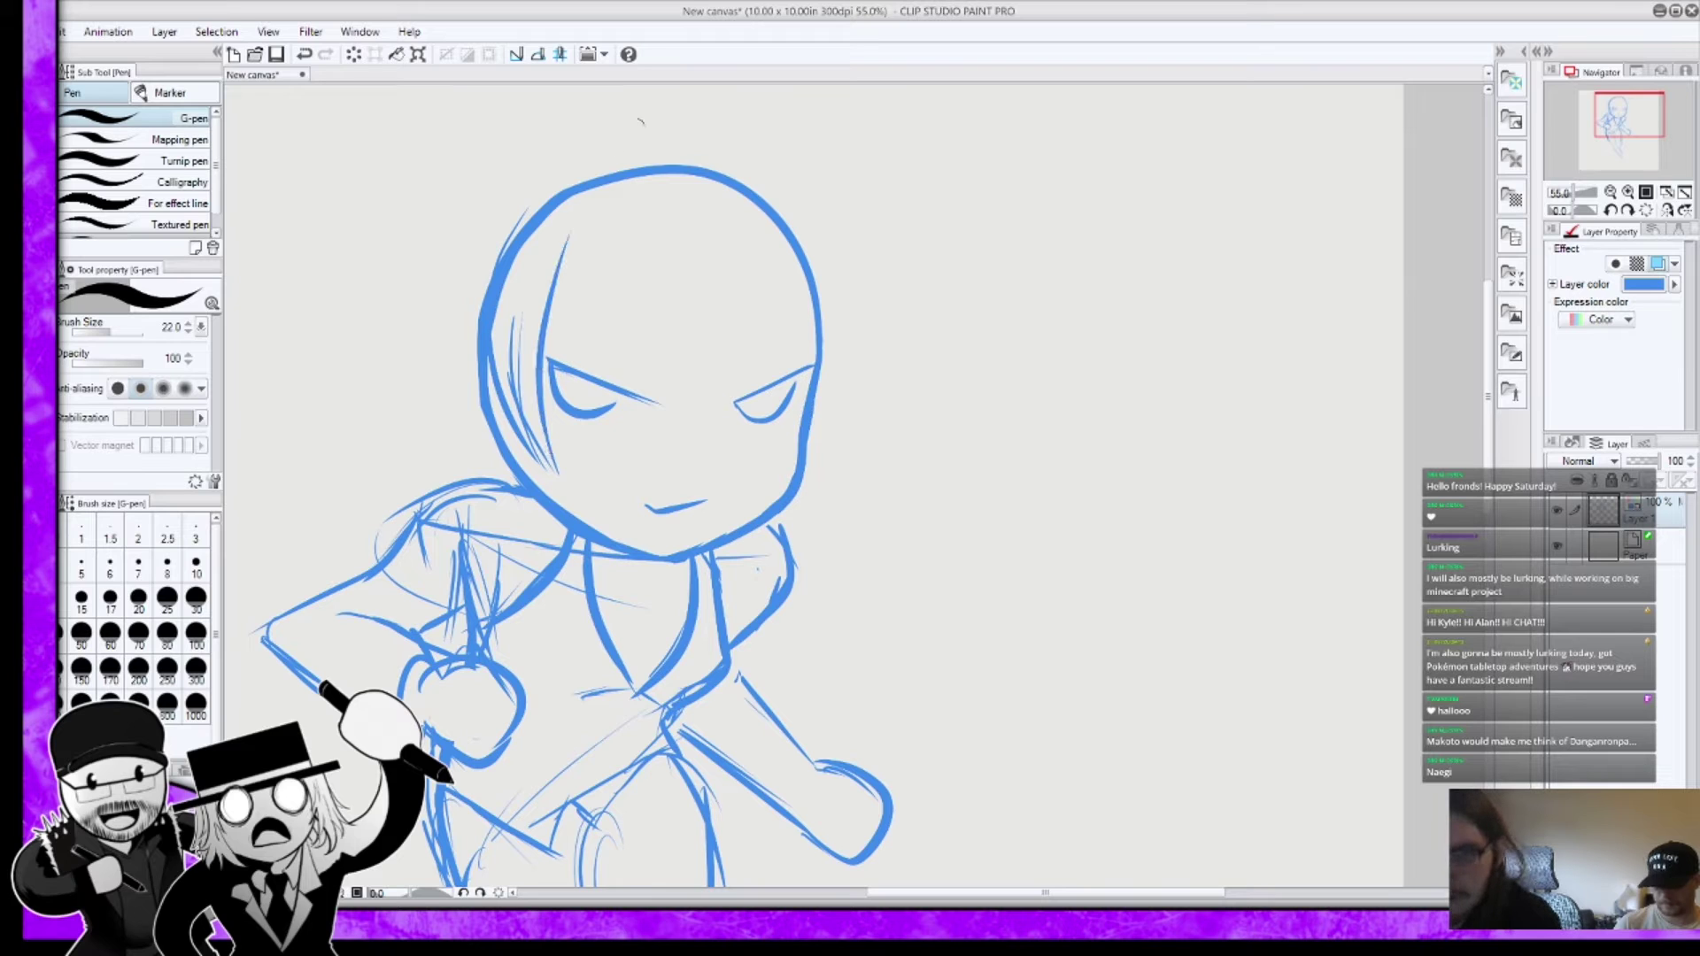
Step: Sketch pointed bangs across the forehead, from above the left eye to the middle of the face
mouse_move(548, 301)
left_mouse_down()
mouse_move(595, 376)
mouse_move(592, 277)
left_mouse_up()
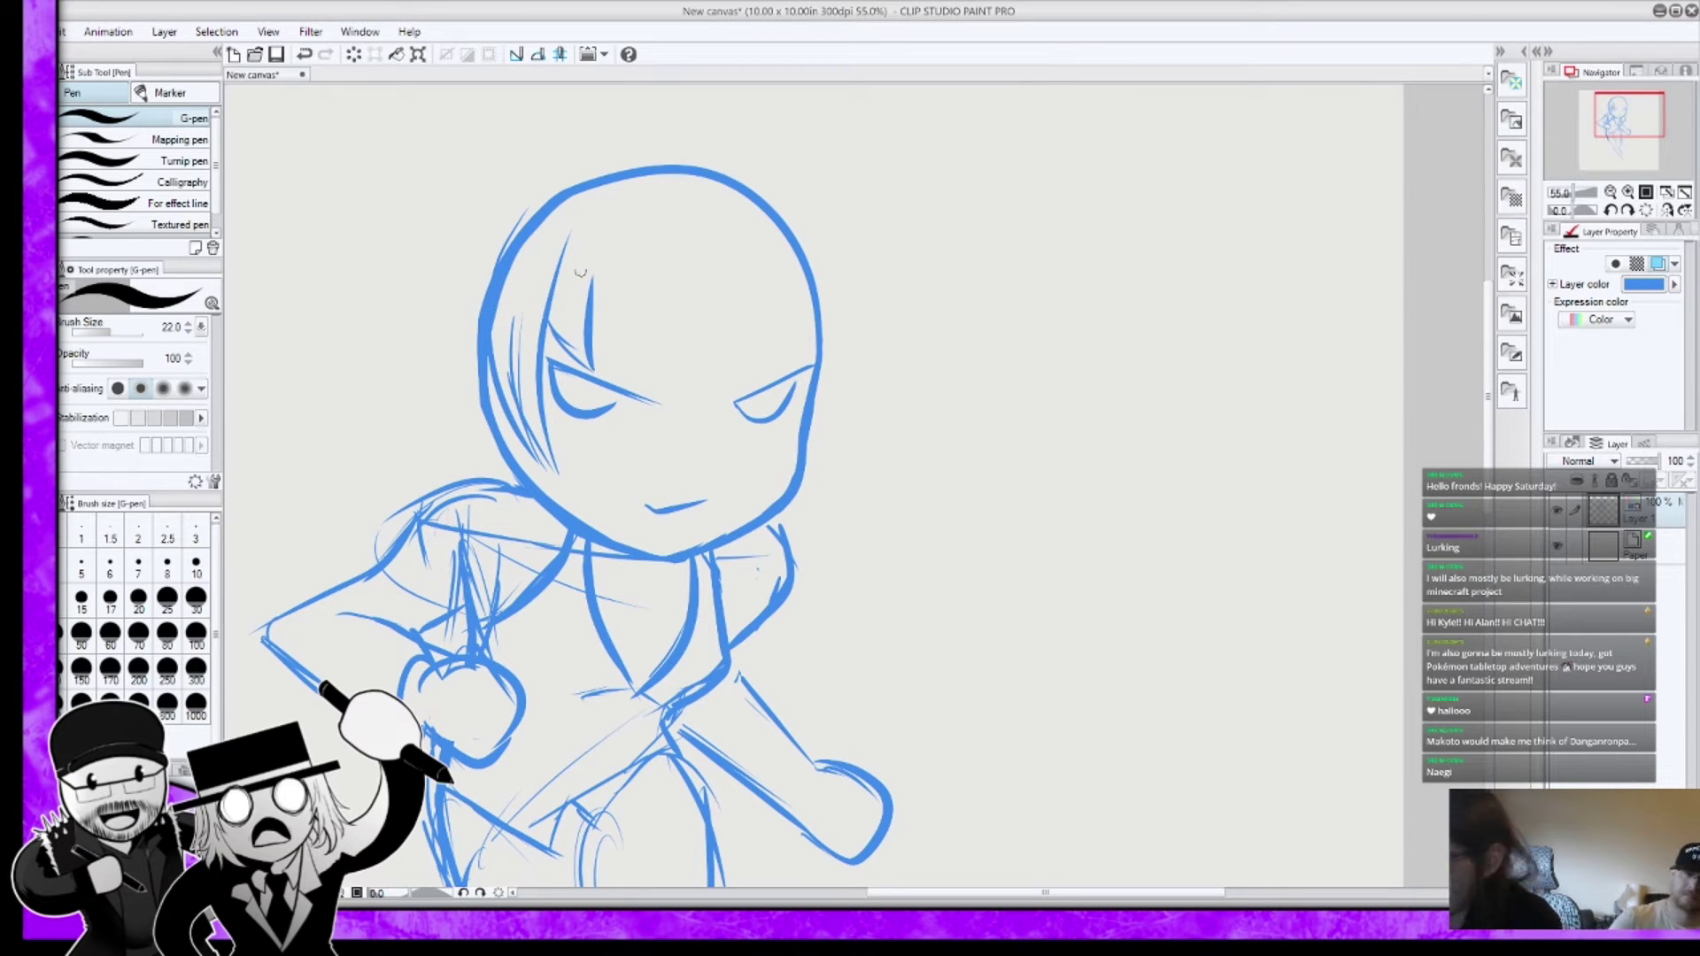
mouse_move(583, 248)
left_mouse_down()
mouse_move(605, 342)
mouse_move(652, 403)
left_mouse_up()
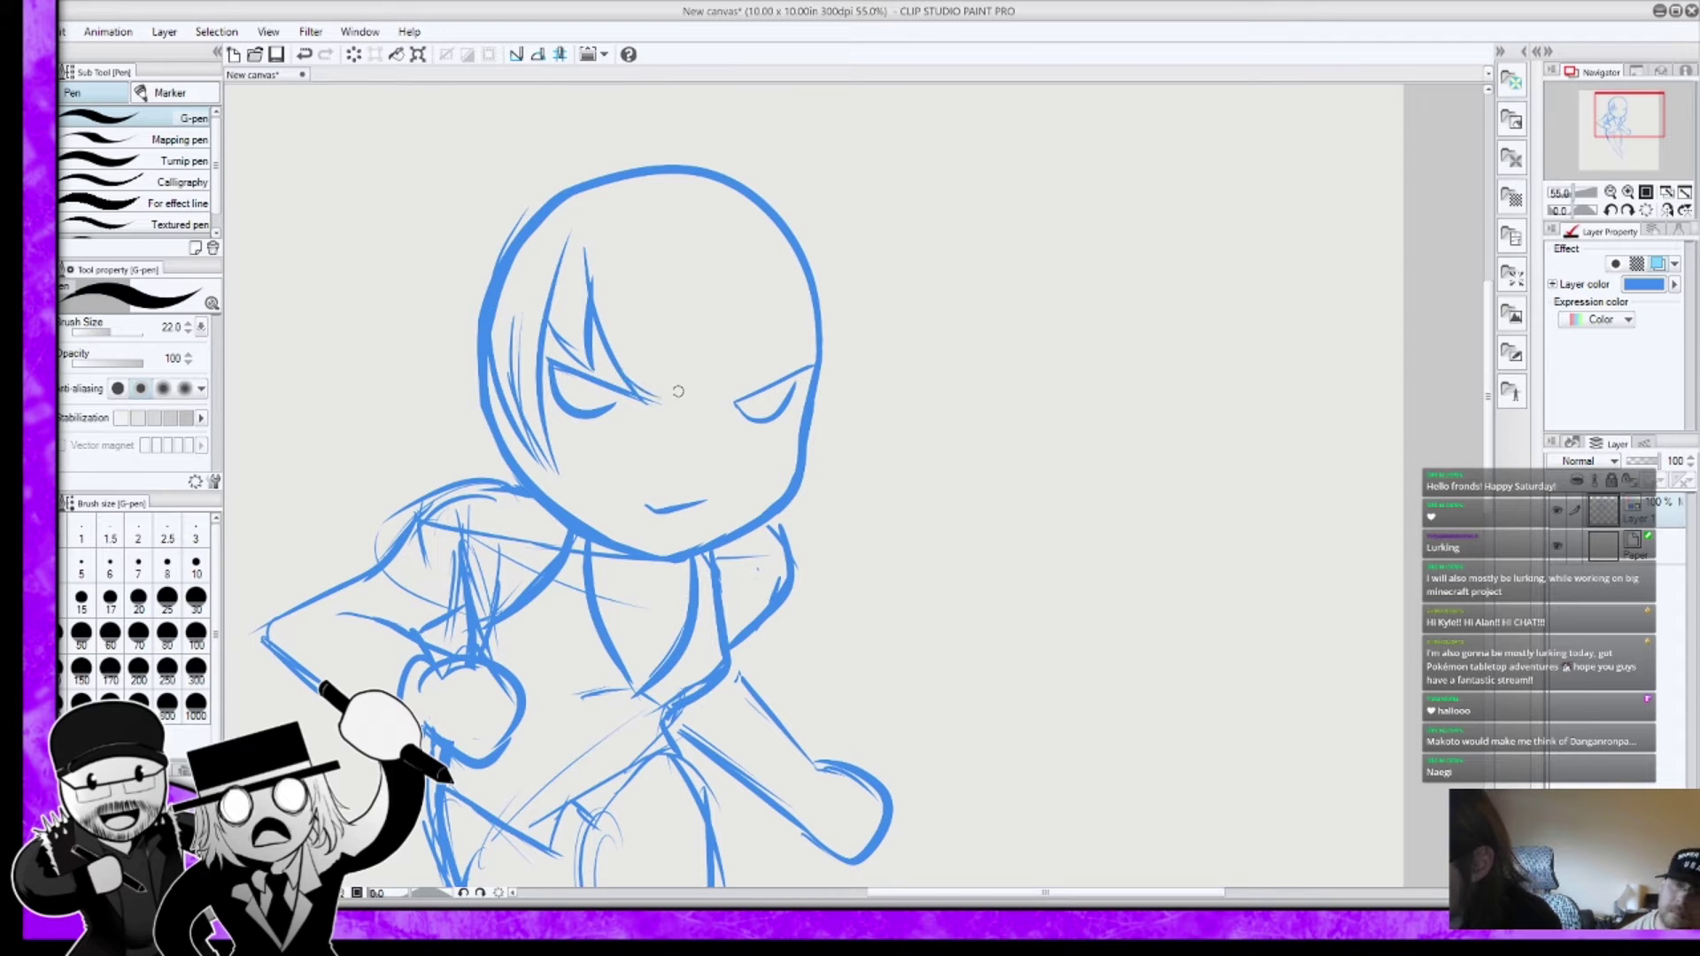
left_click_drag(654, 336, 668, 377)
mouse_move(641, 269)
left_mouse_down()
mouse_move(685, 404)
mouse_move(716, 371)
left_mouse_up()
mouse_move(705, 276)
left_mouse_down()
mouse_move(733, 359)
mouse_move(716, 369)
left_mouse_up()
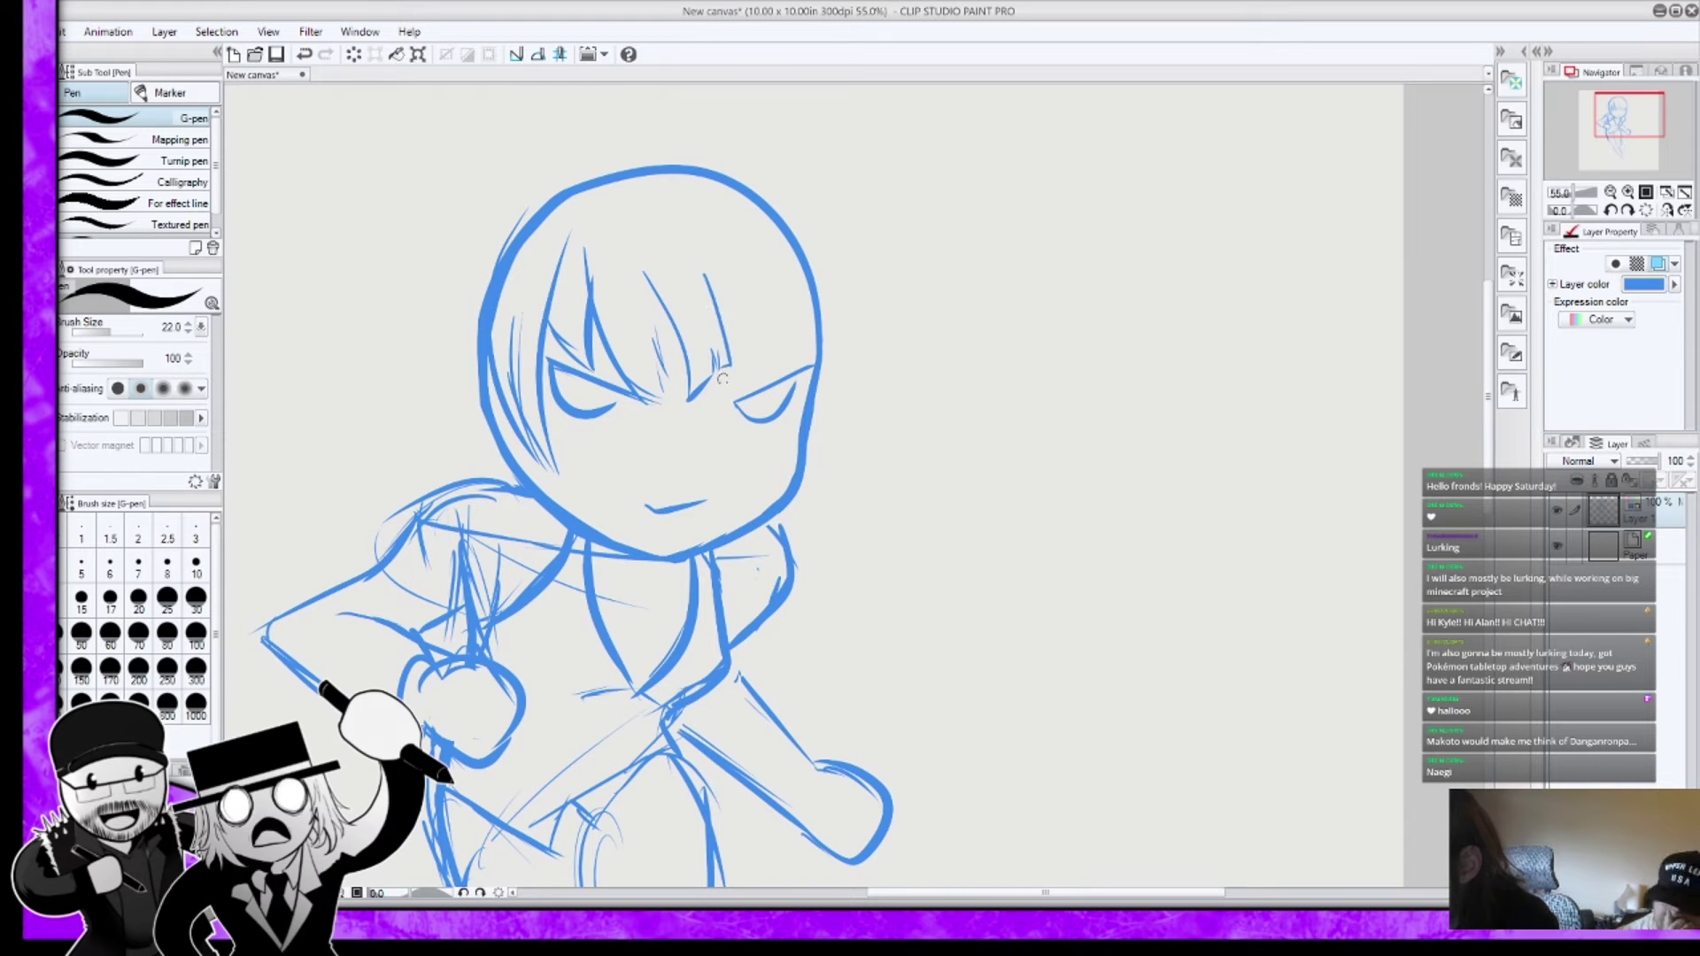
left_click_drag(652, 284, 673, 387)
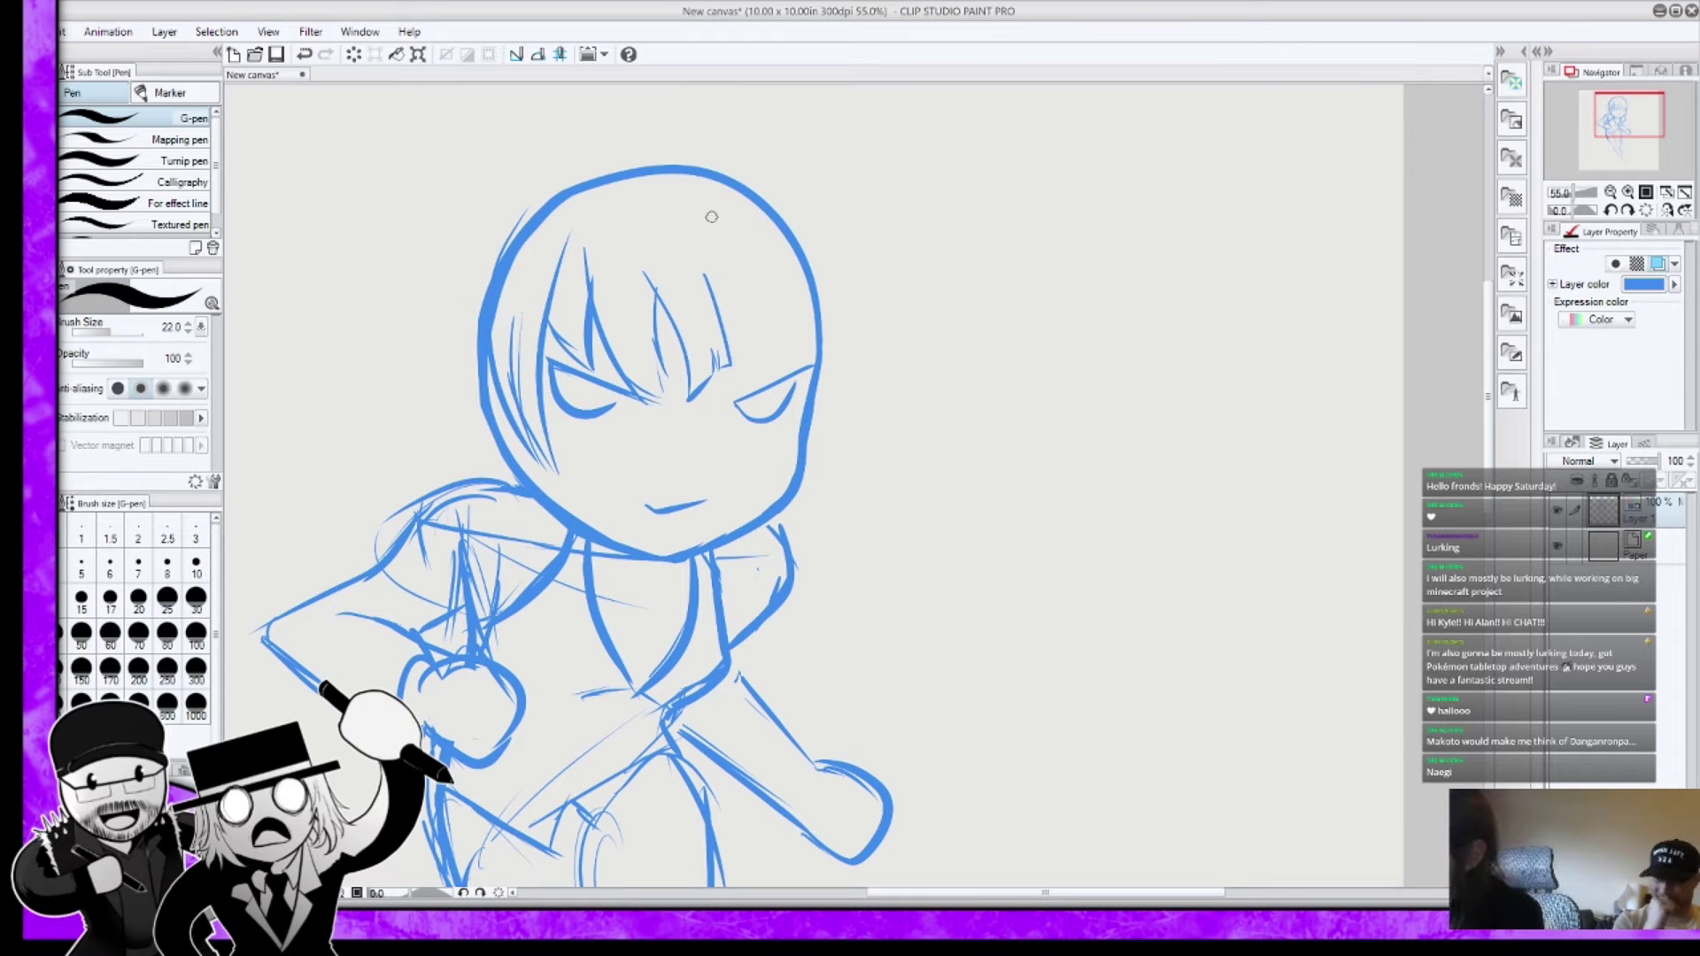
Step: Add a sweeping bang from the crown toward the right eye and short pointed strands at the right temple
left_click_drag(663, 203, 758, 314)
mouse_move(679, 219)
left_mouse_down()
mouse_move(755, 310)
mouse_move(782, 399)
mouse_move(795, 326)
mouse_move(815, 372)
left_mouse_up()
left_click_drag(818, 390, 811, 429)
left_click_drag(809, 344, 820, 403)
left_click_drag(800, 298, 822, 382)
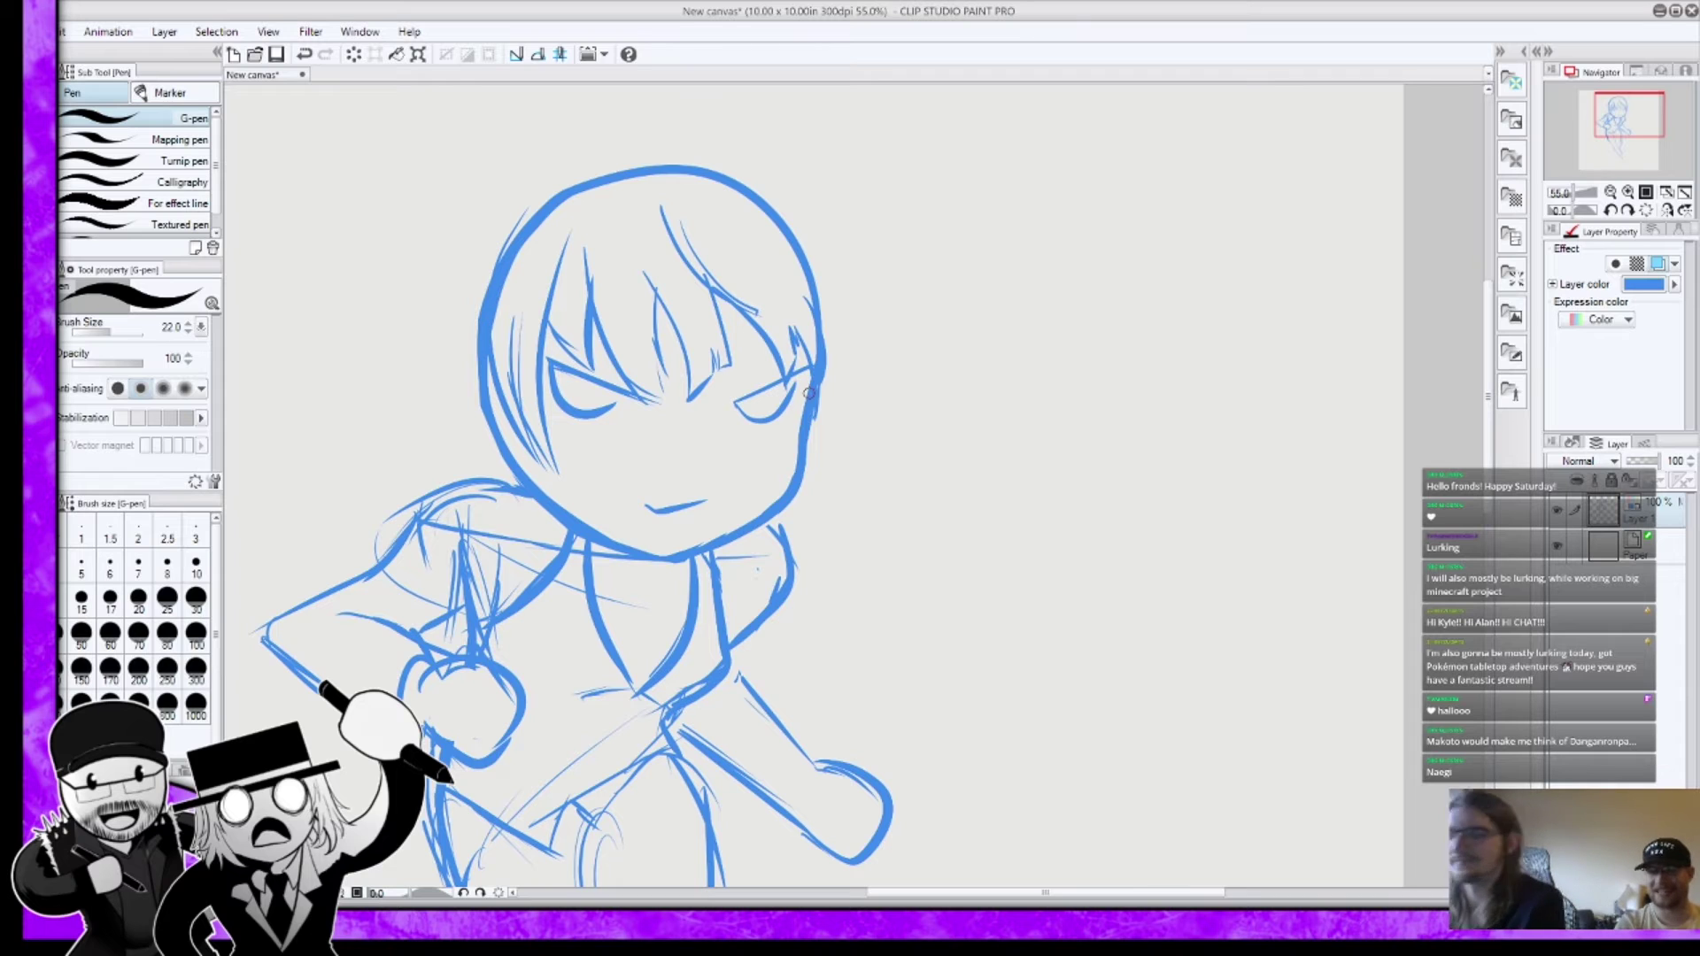
Step: Erase the top and upper-right skull outline and draw the outer hair contour on the left with flicked-out tips near the neck
key("e")
left_click_drag(708, 175, 814, 287)
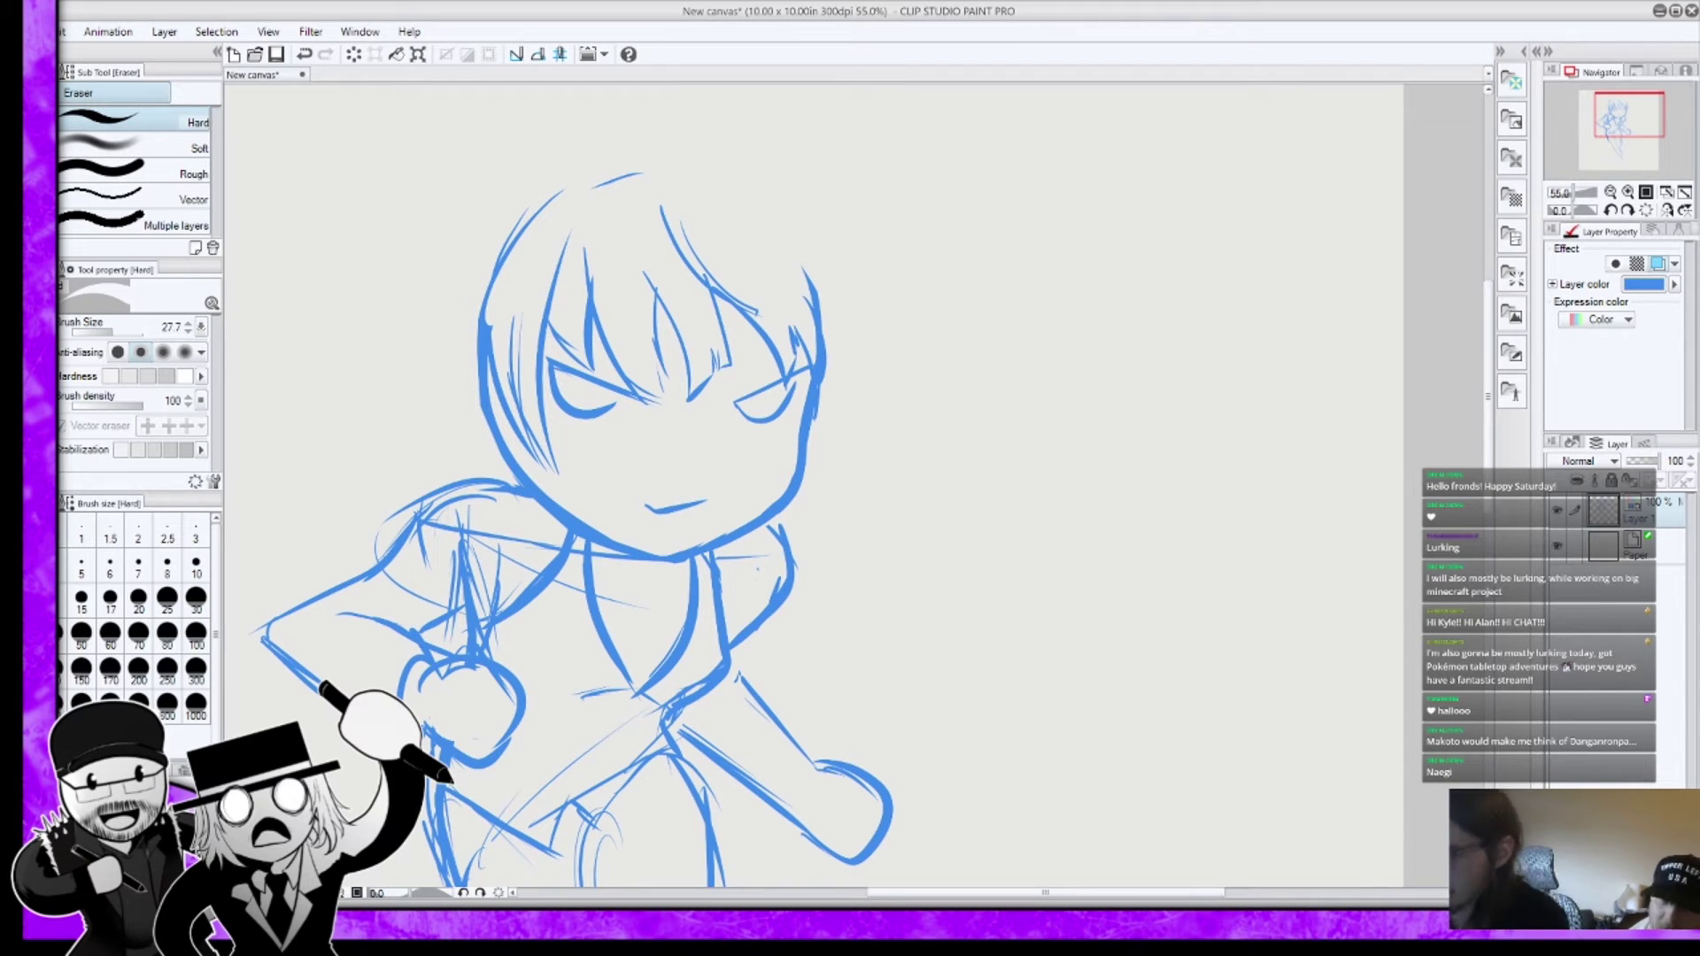
key("p")
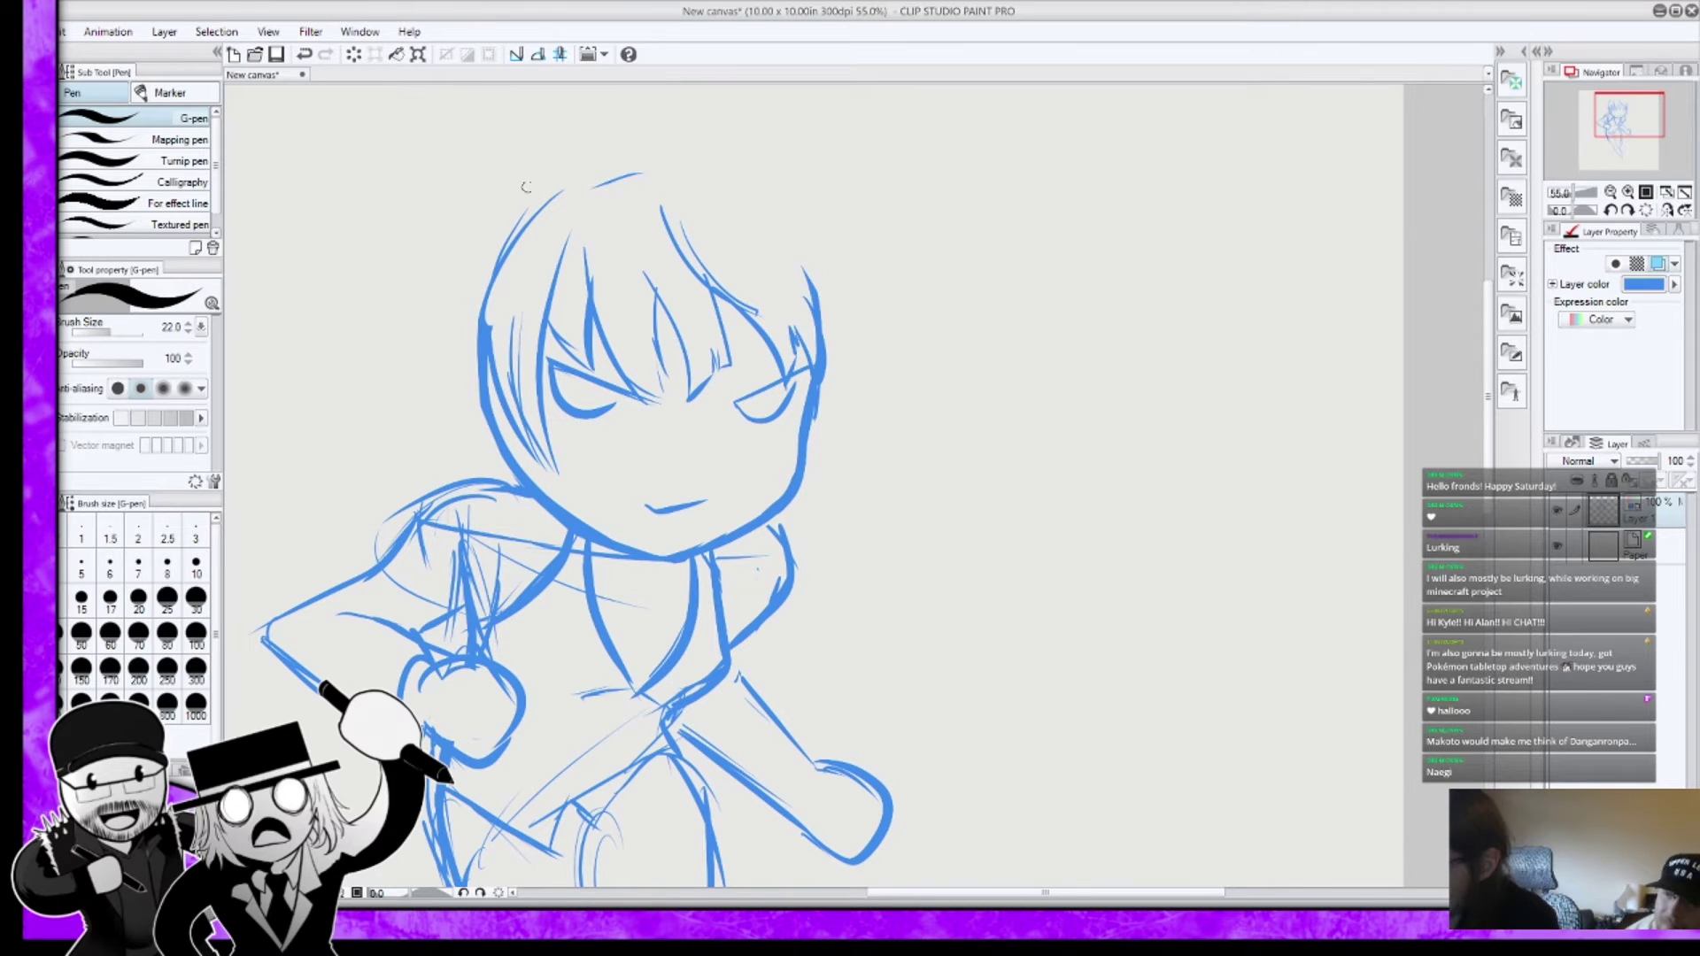
mouse_move(539, 176)
left_mouse_down()
mouse_move(477, 240)
mouse_move(456, 293)
mouse_move(447, 447)
mouse_move(469, 432)
mouse_move(452, 452)
mouse_move(477, 442)
mouse_move(501, 478)
left_mouse_up()
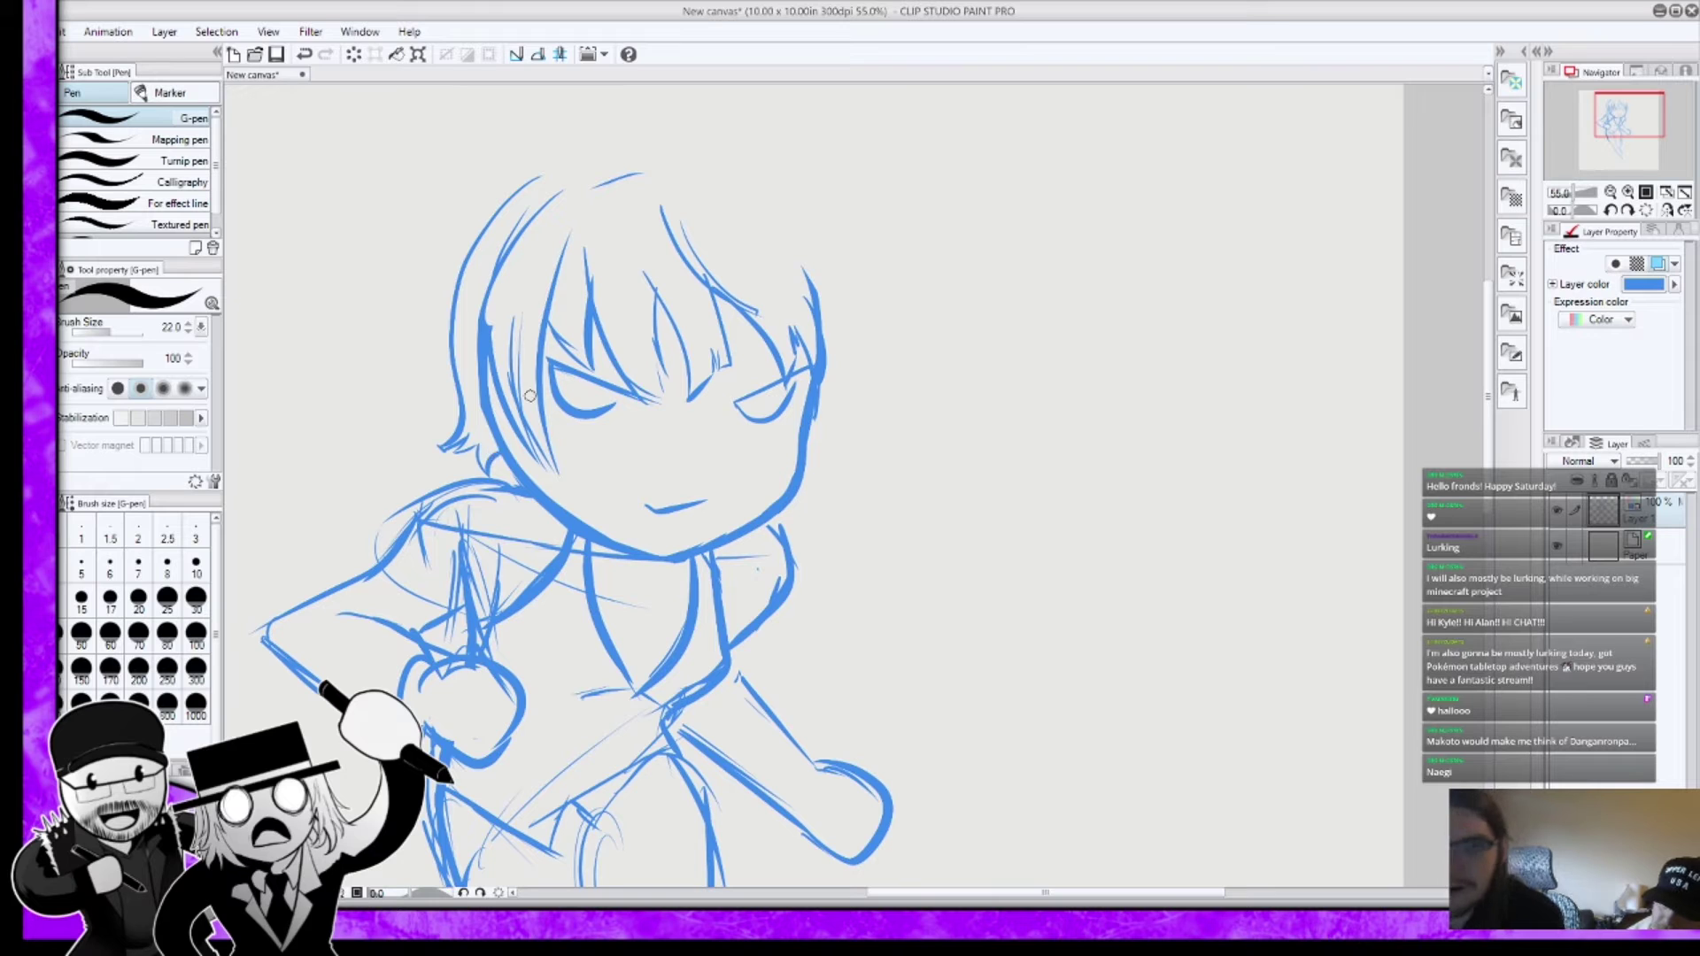
mouse_move(485, 227)
left_mouse_down()
mouse_move(404, 399)
mouse_move(459, 330)
left_mouse_up()
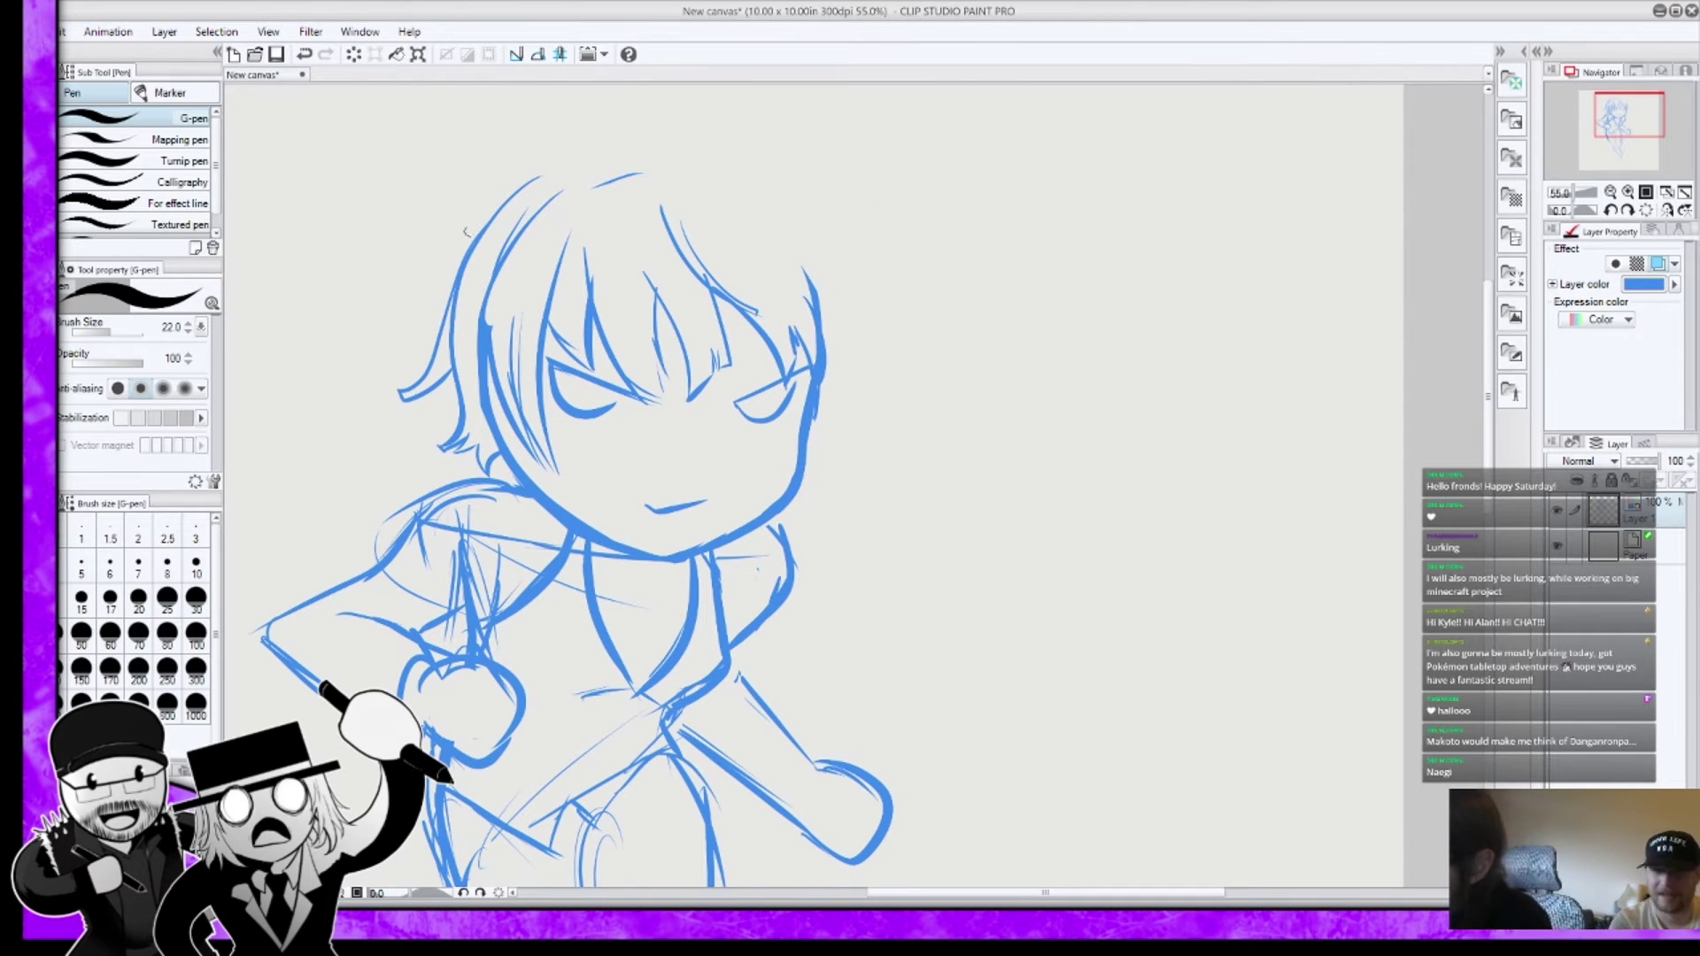
Step: Draw the outer hair contour from the flicked strands beside the cheek up over the crown, ending in an upturned tip
mouse_move(514, 193)
left_mouse_down()
mouse_move(455, 246)
mouse_move(413, 351)
left_mouse_up()
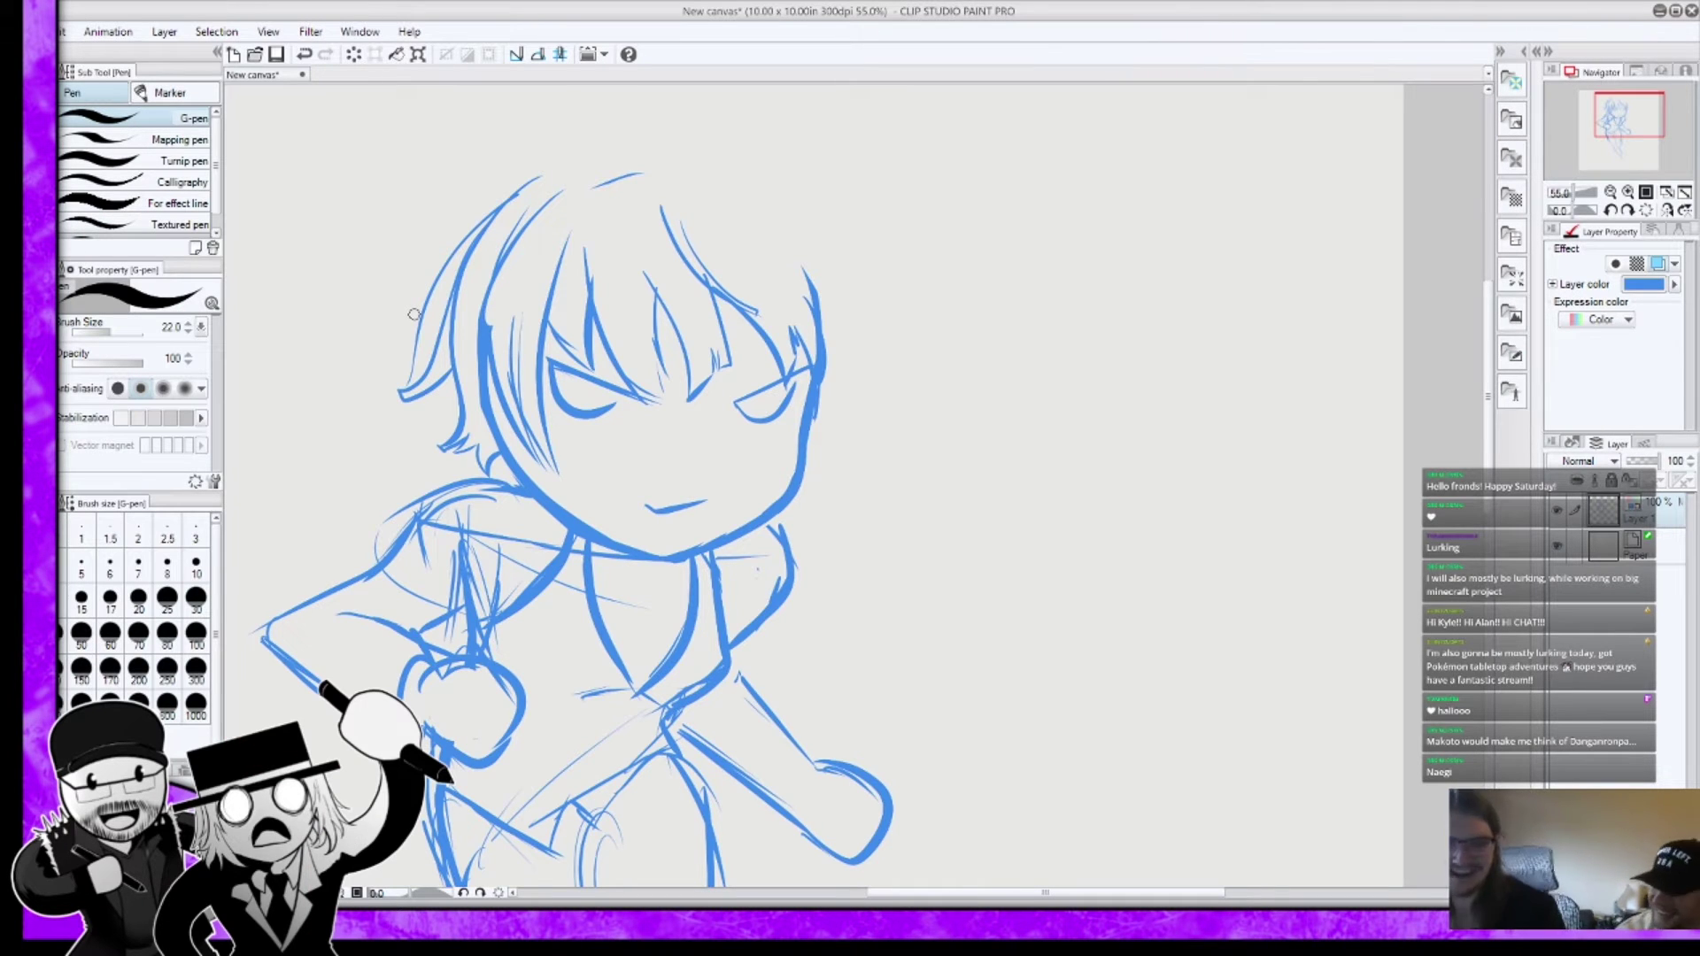
left_click_drag(414, 314, 758, 182)
key("ctrl+z")
left_click_drag(509, 196, 731, 165)
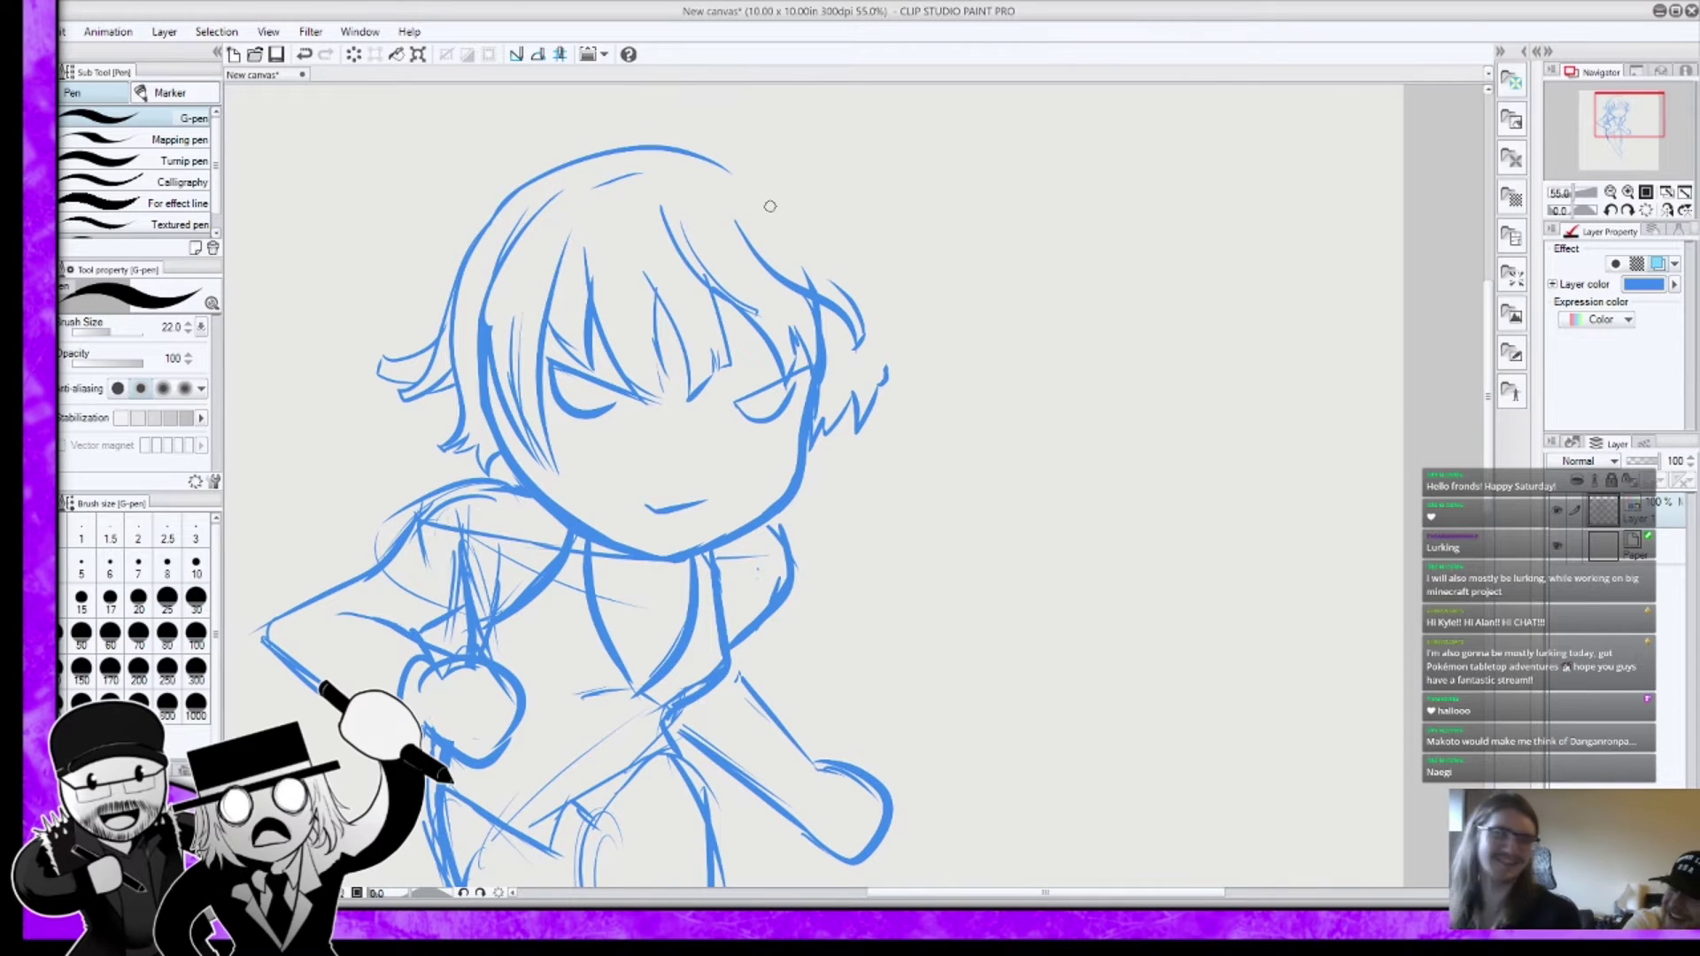
key("ctrl+z")
mouse_move(496, 214)
left_mouse_down()
mouse_move(517, 182)
mouse_move(757, 132)
mouse_move(800, 176)
left_mouse_up()
key("ctrl+z")
mouse_move(755, 142)
left_mouse_down()
mouse_move(856, 143)
mouse_move(825, 177)
left_mouse_up()
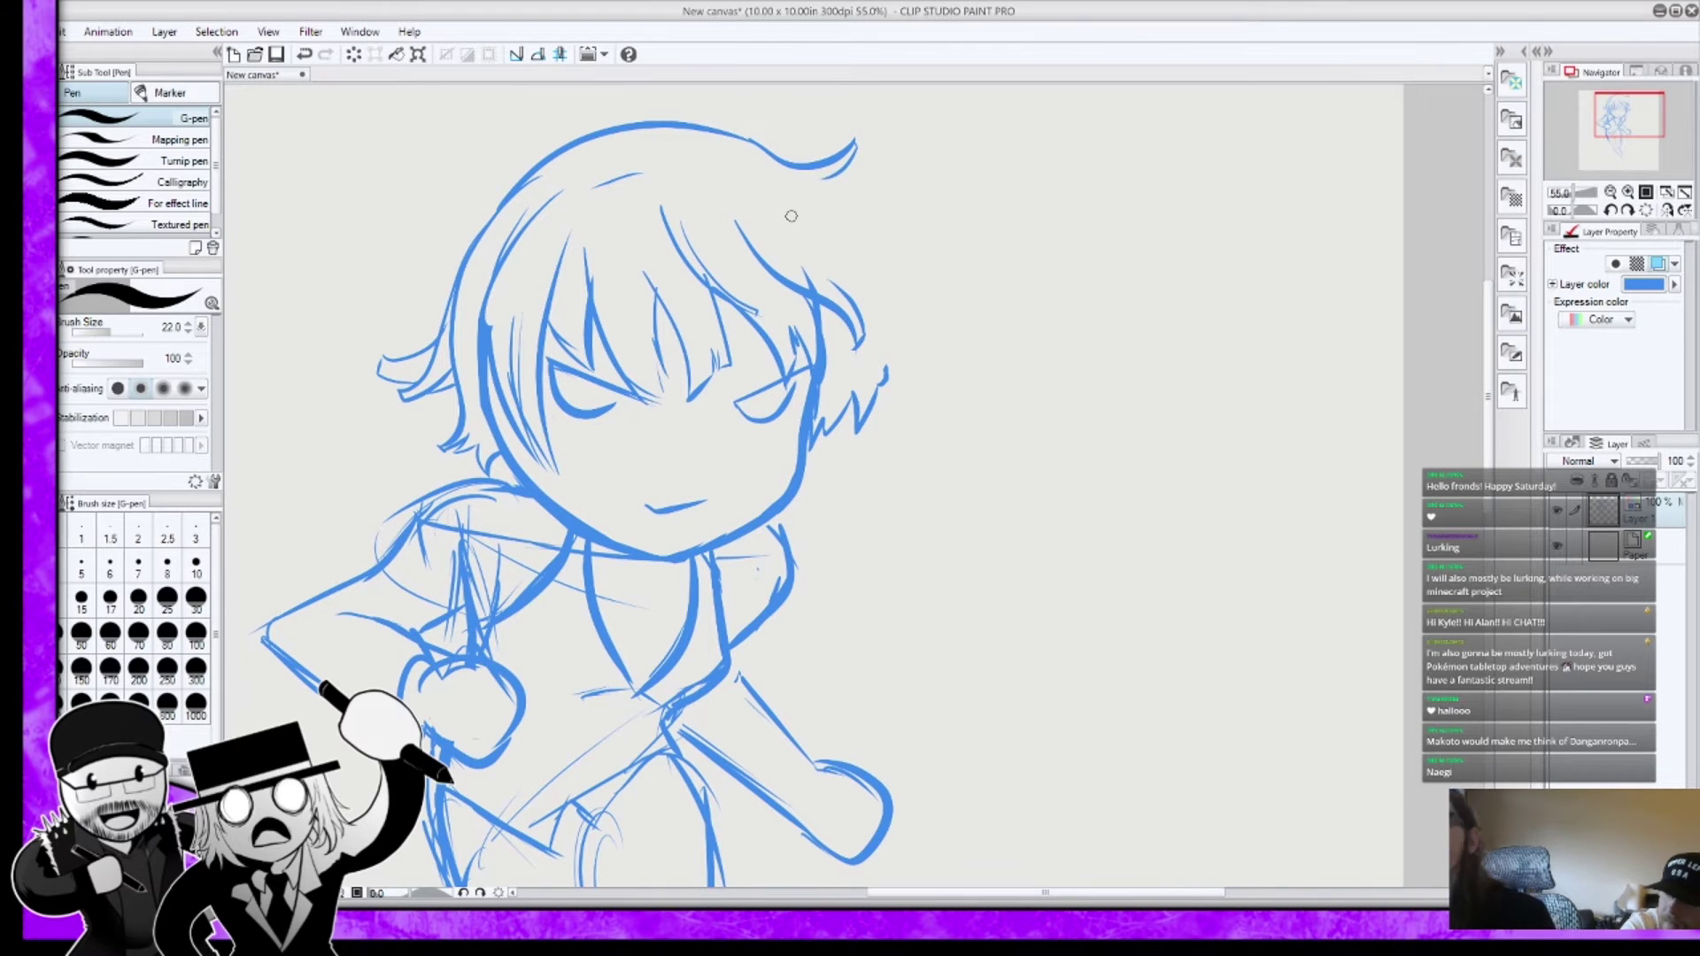
key("ctrl+z")
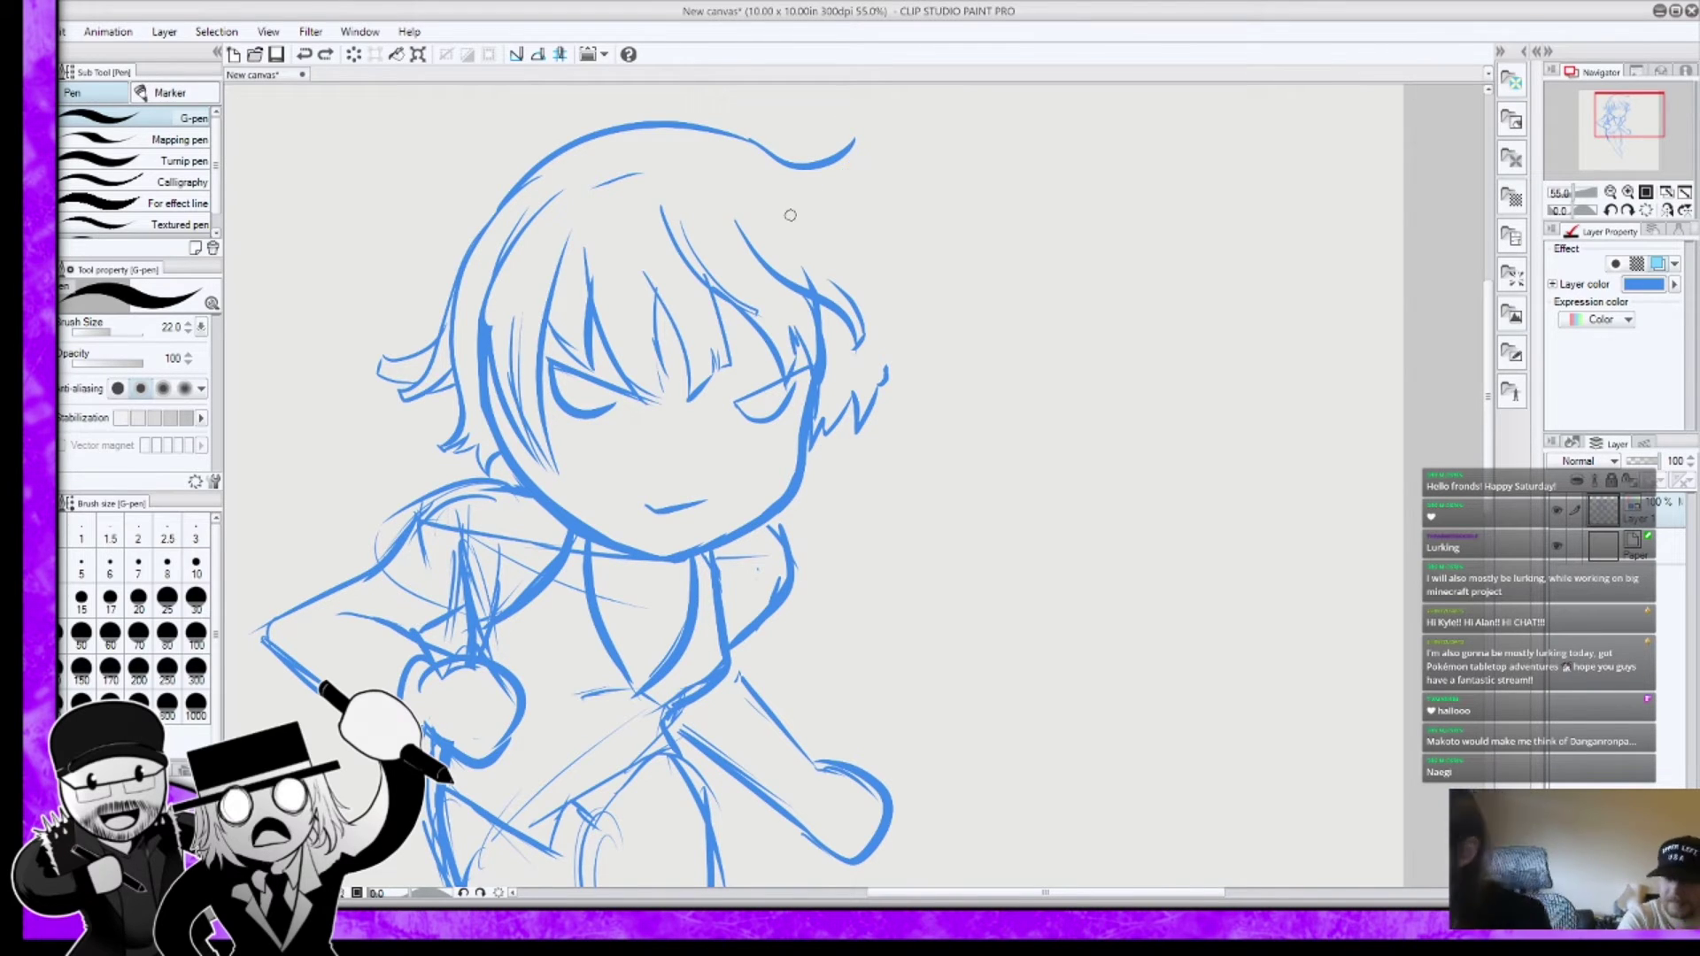
left_click_drag(858, 143, 884, 155)
key("ctrl+z")
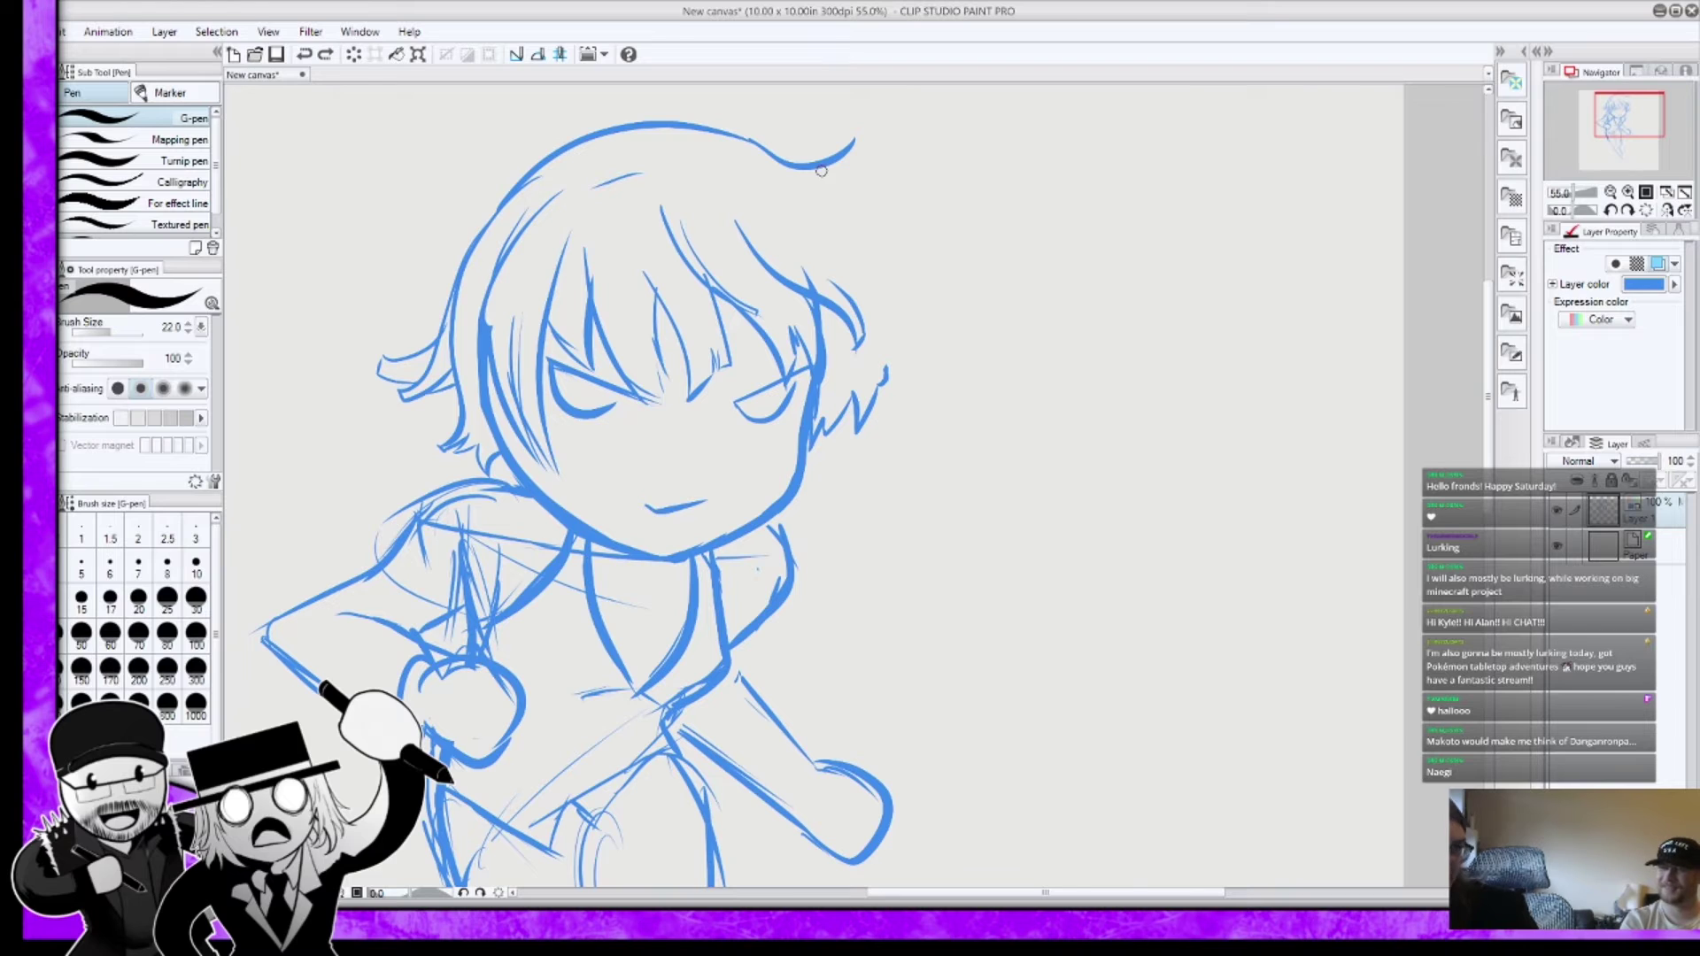
Step: Draw the back of the hair behind the bangs and add a spiky swept-out tuft reaching down past the eye
left_click_drag(783, 167, 830, 258)
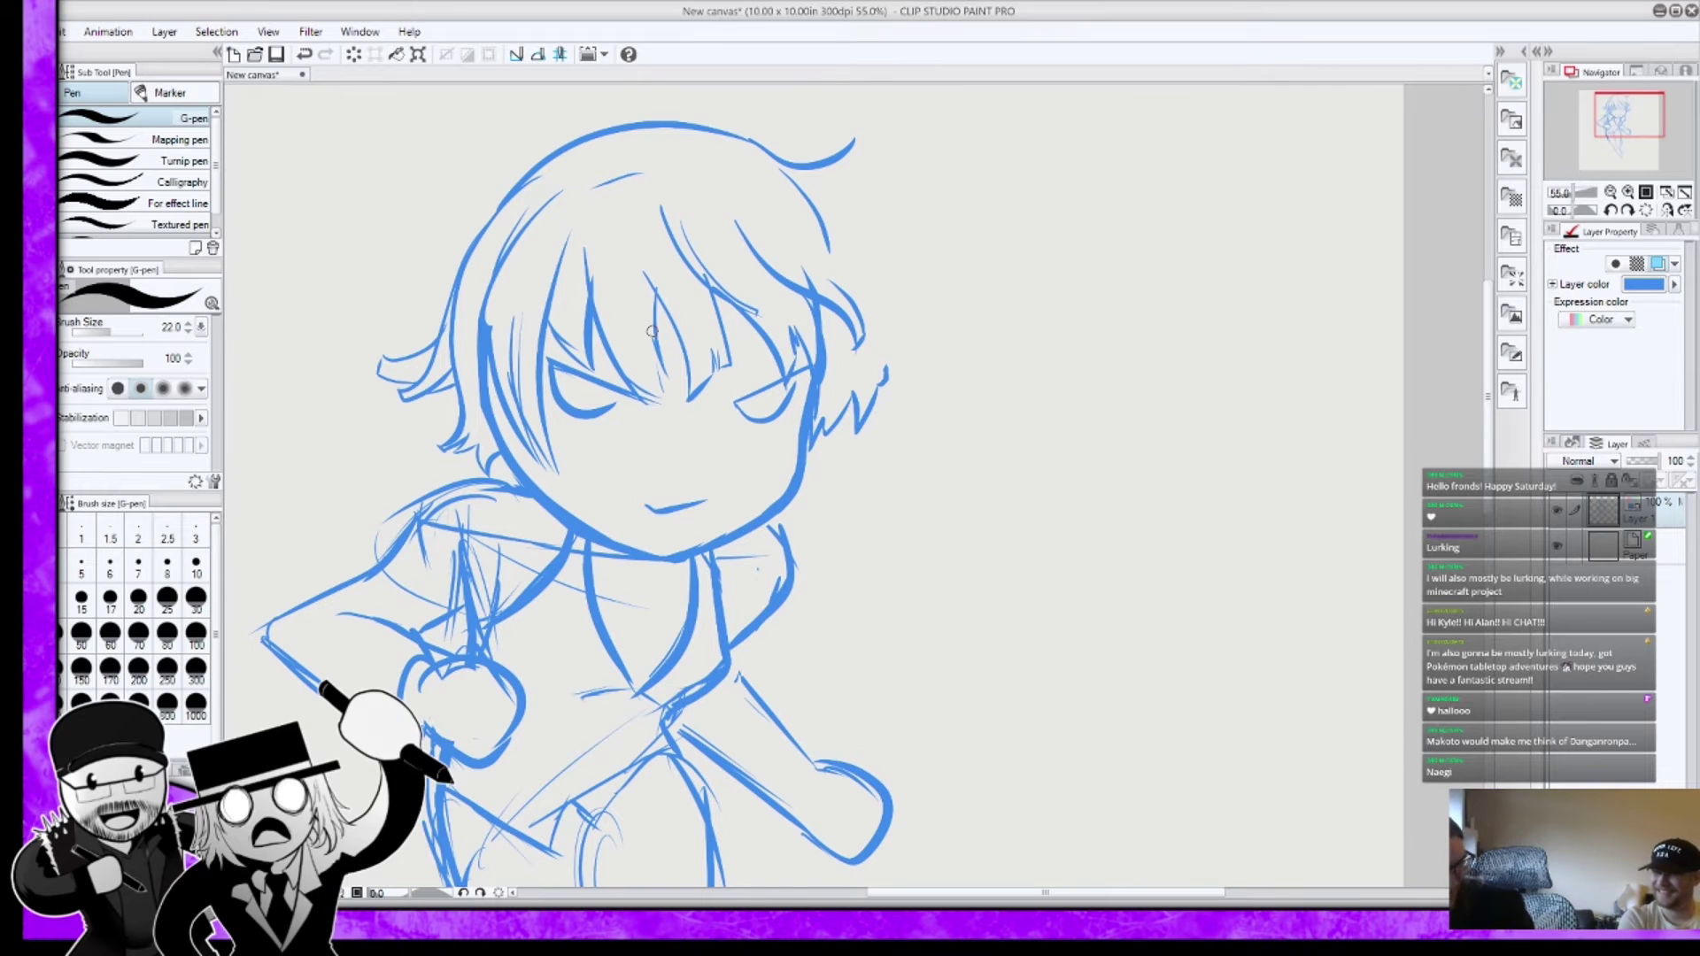
left_click_drag(808, 198, 880, 301)
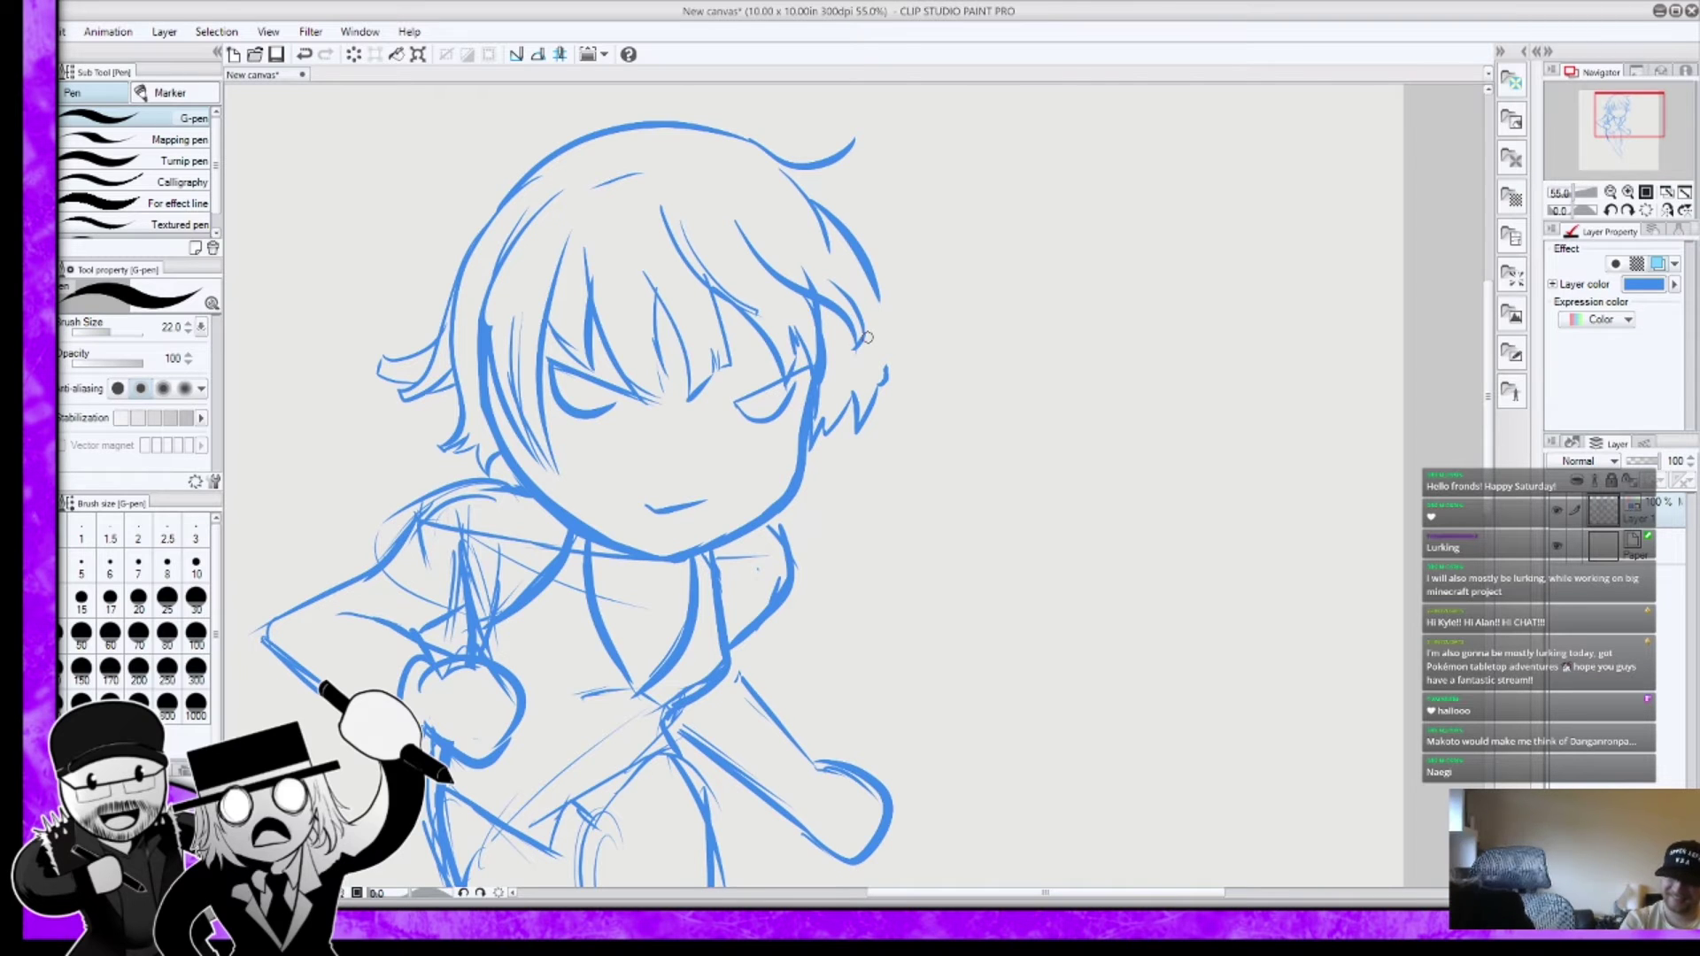
key("ctrl+z")
left_click_drag(837, 158, 935, 447)
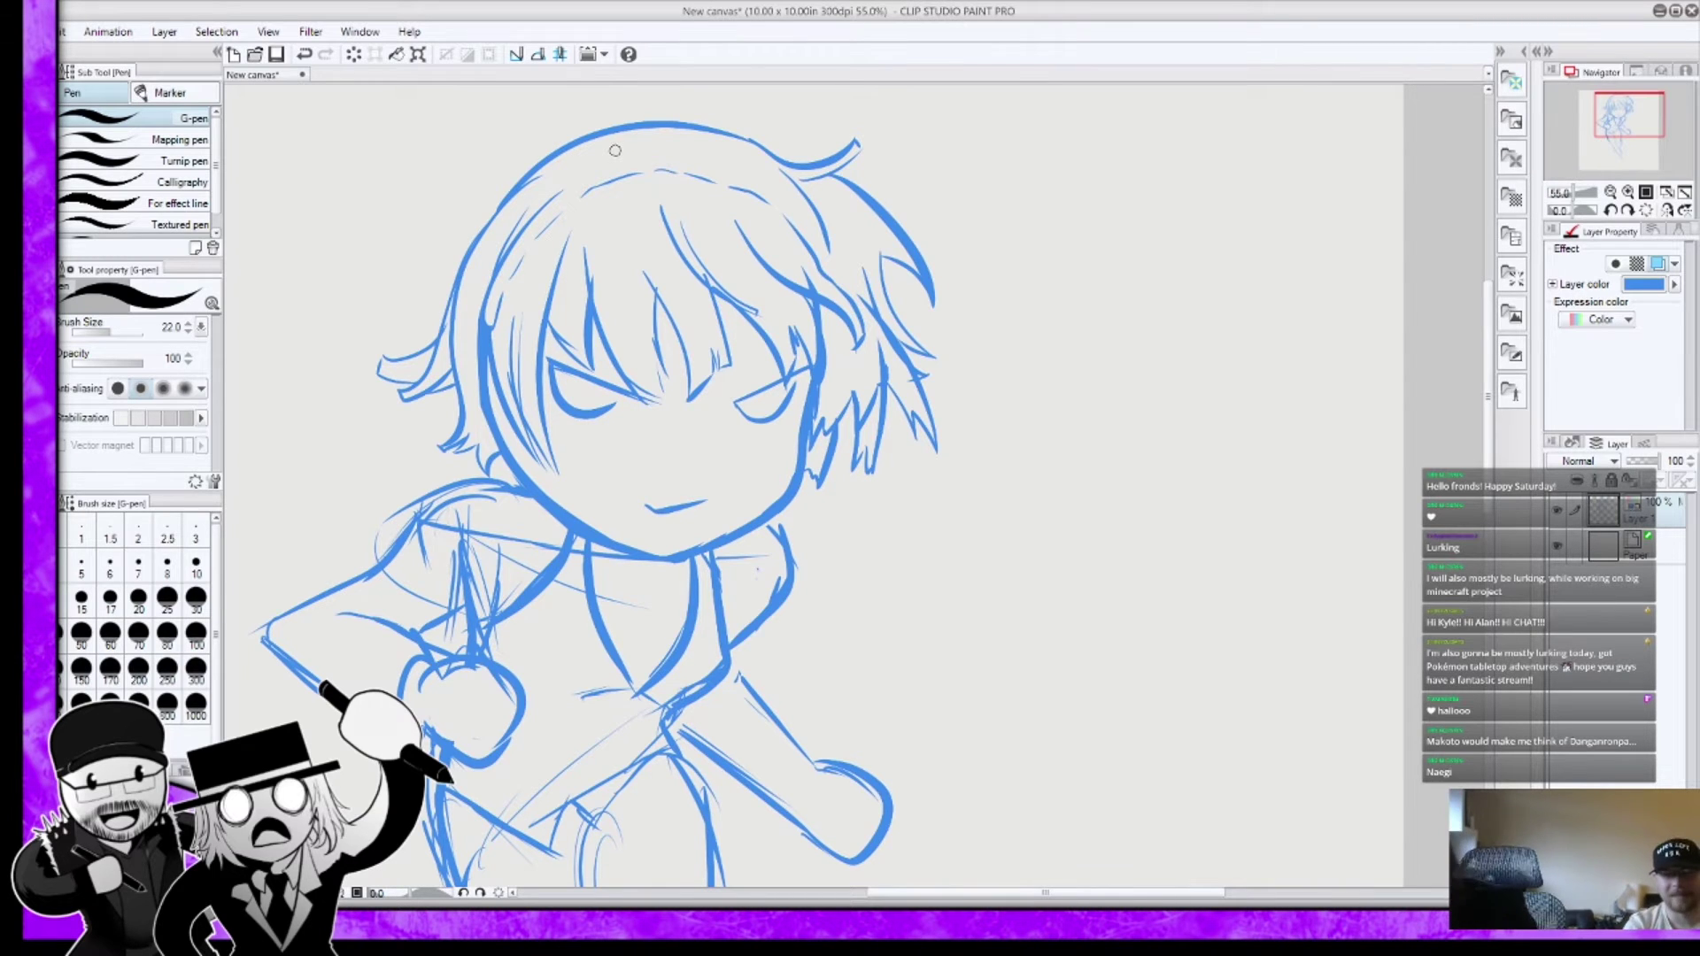
Step: Sketch the upper and lower edges of a wide belt running from the fist across the waist
scroll(653, 307, "down", 1)
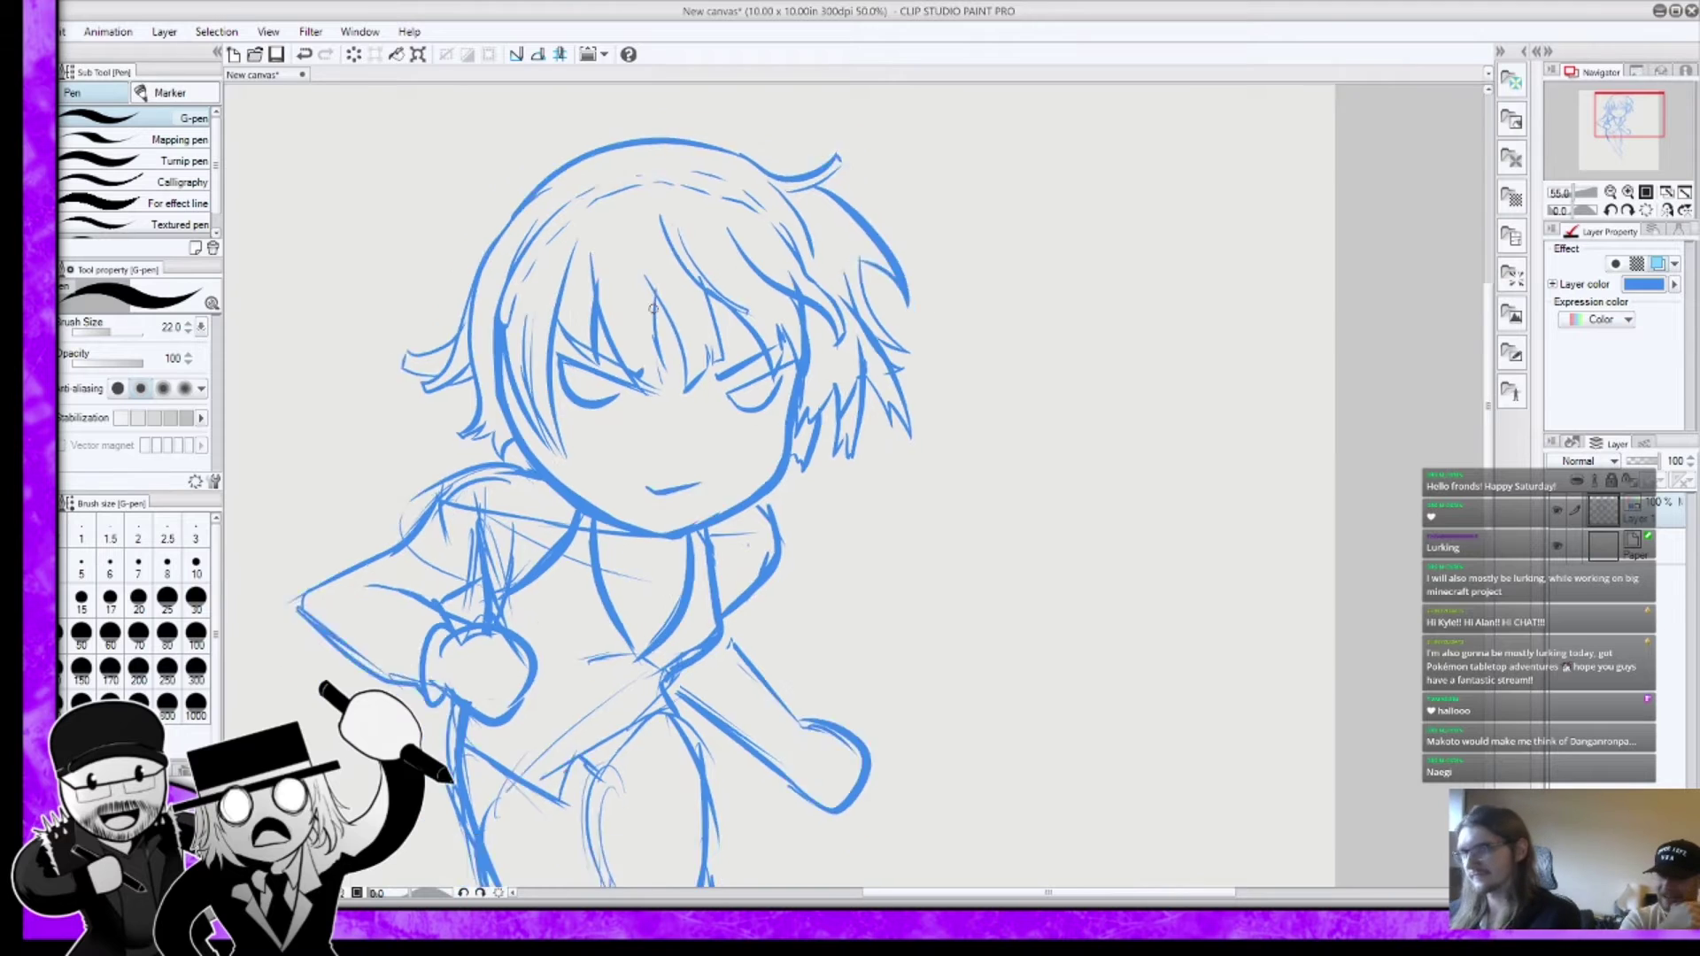
scroll(652, 307, "down", 3)
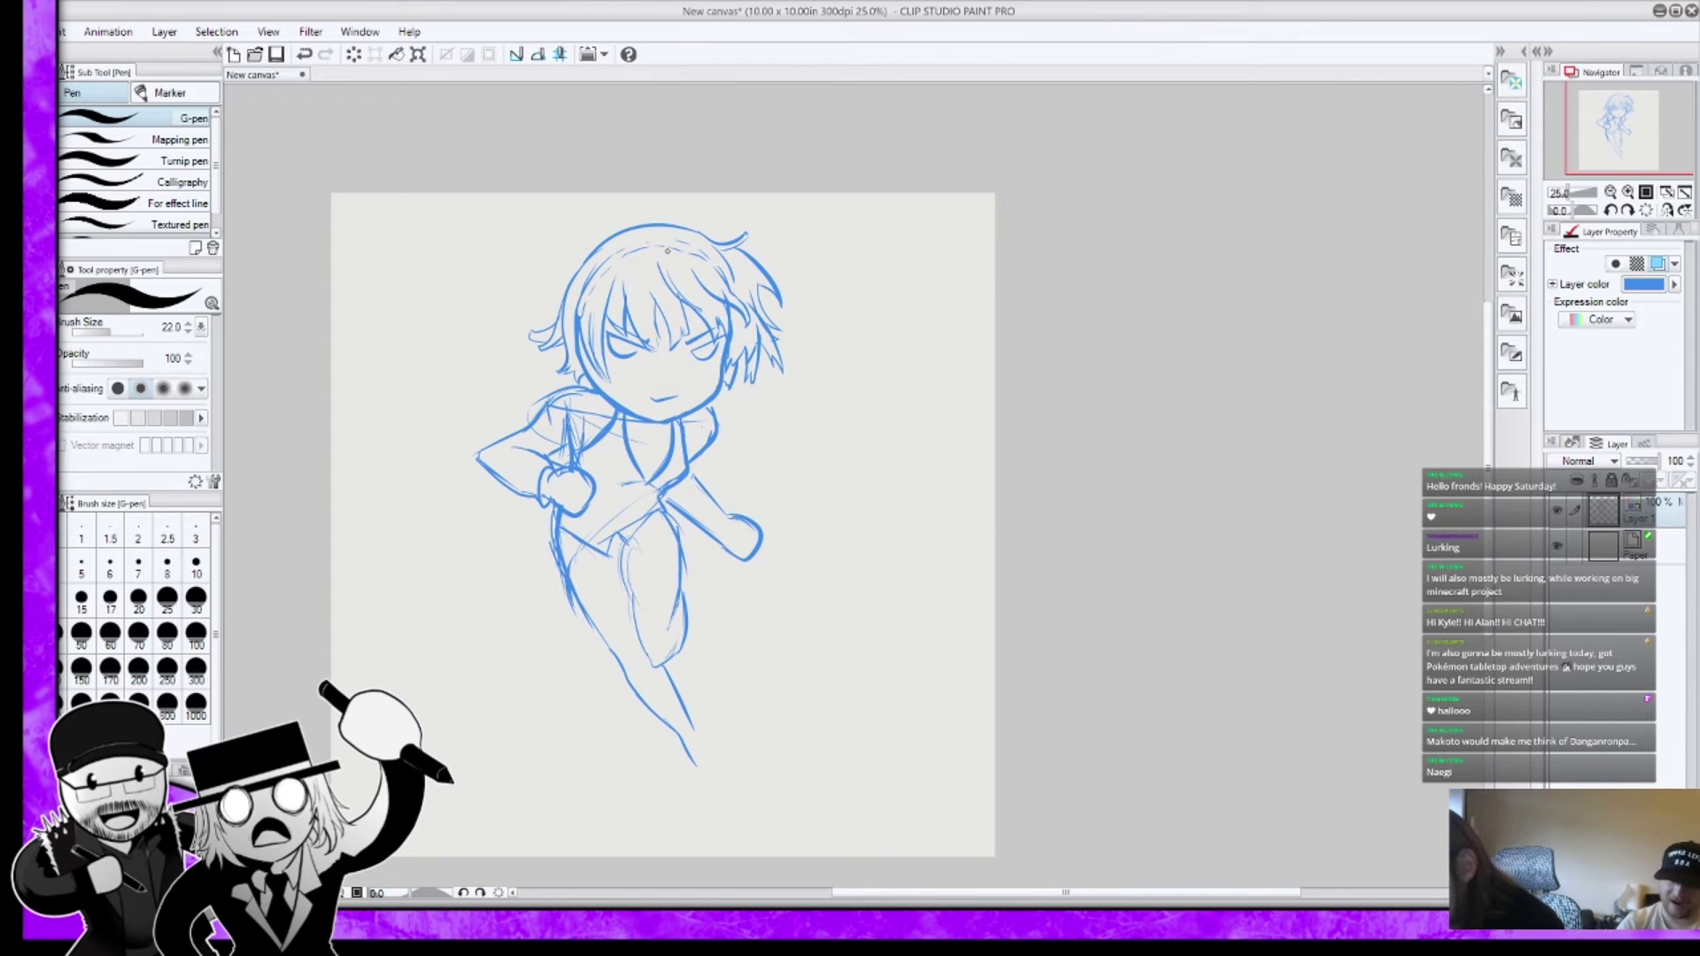
scroll(667, 250, "up", 1)
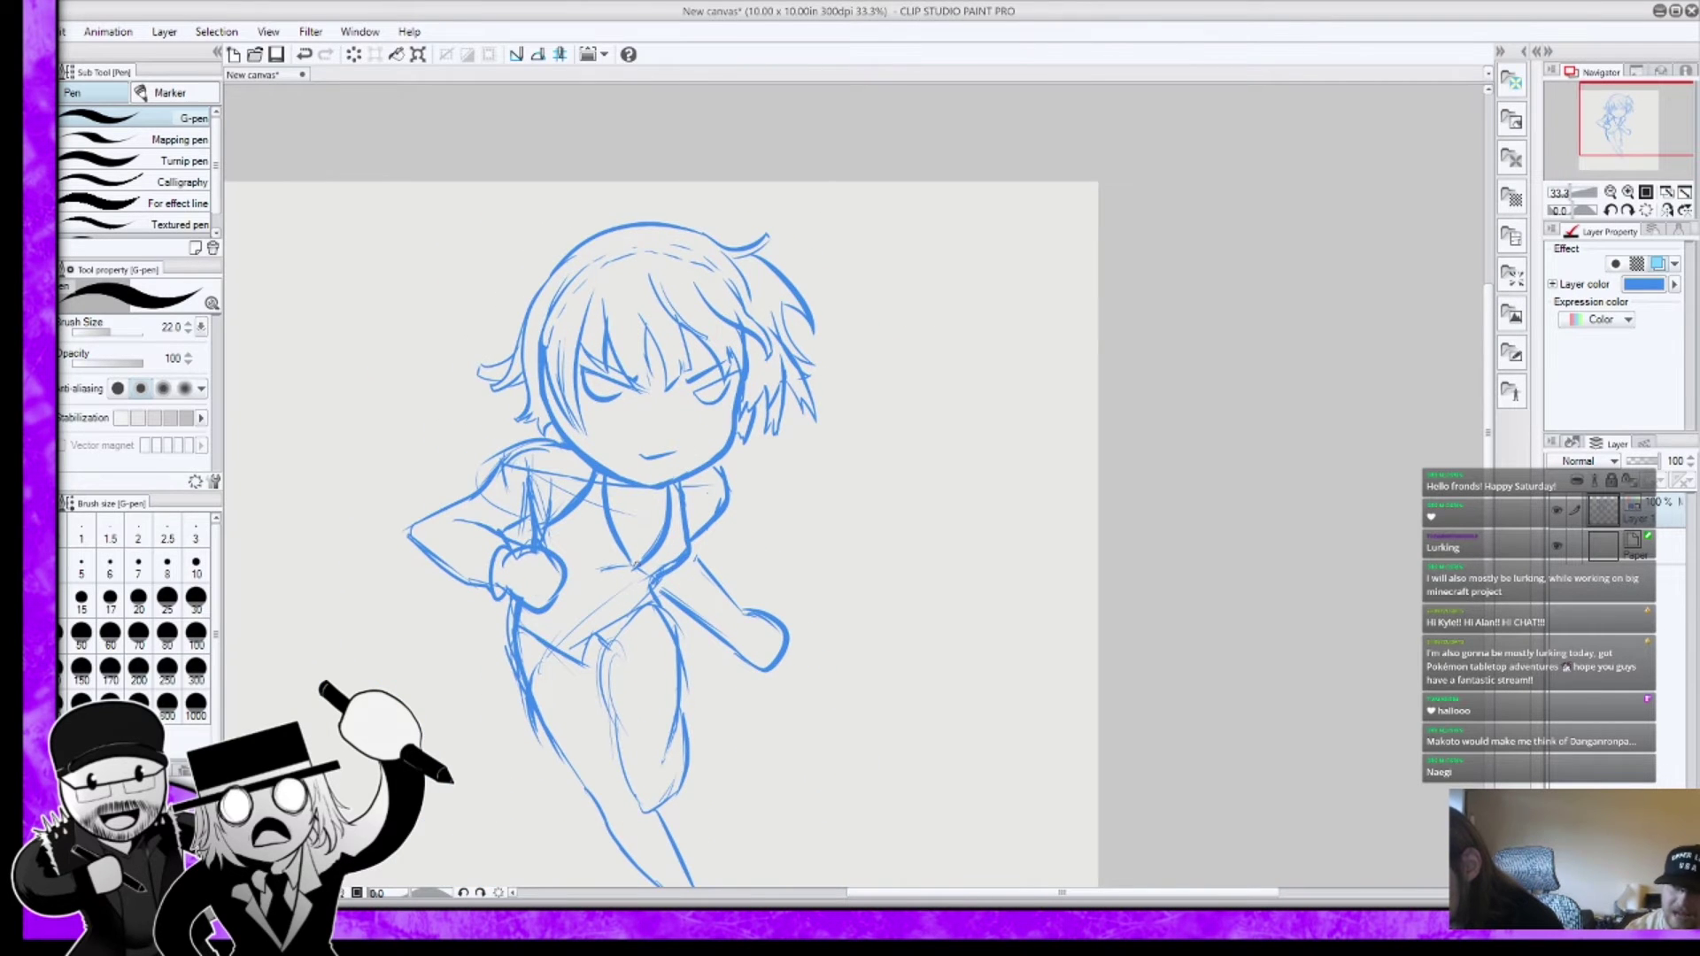
scroll(558, 679, "down", 1)
scroll(558, 679, "up", 2)
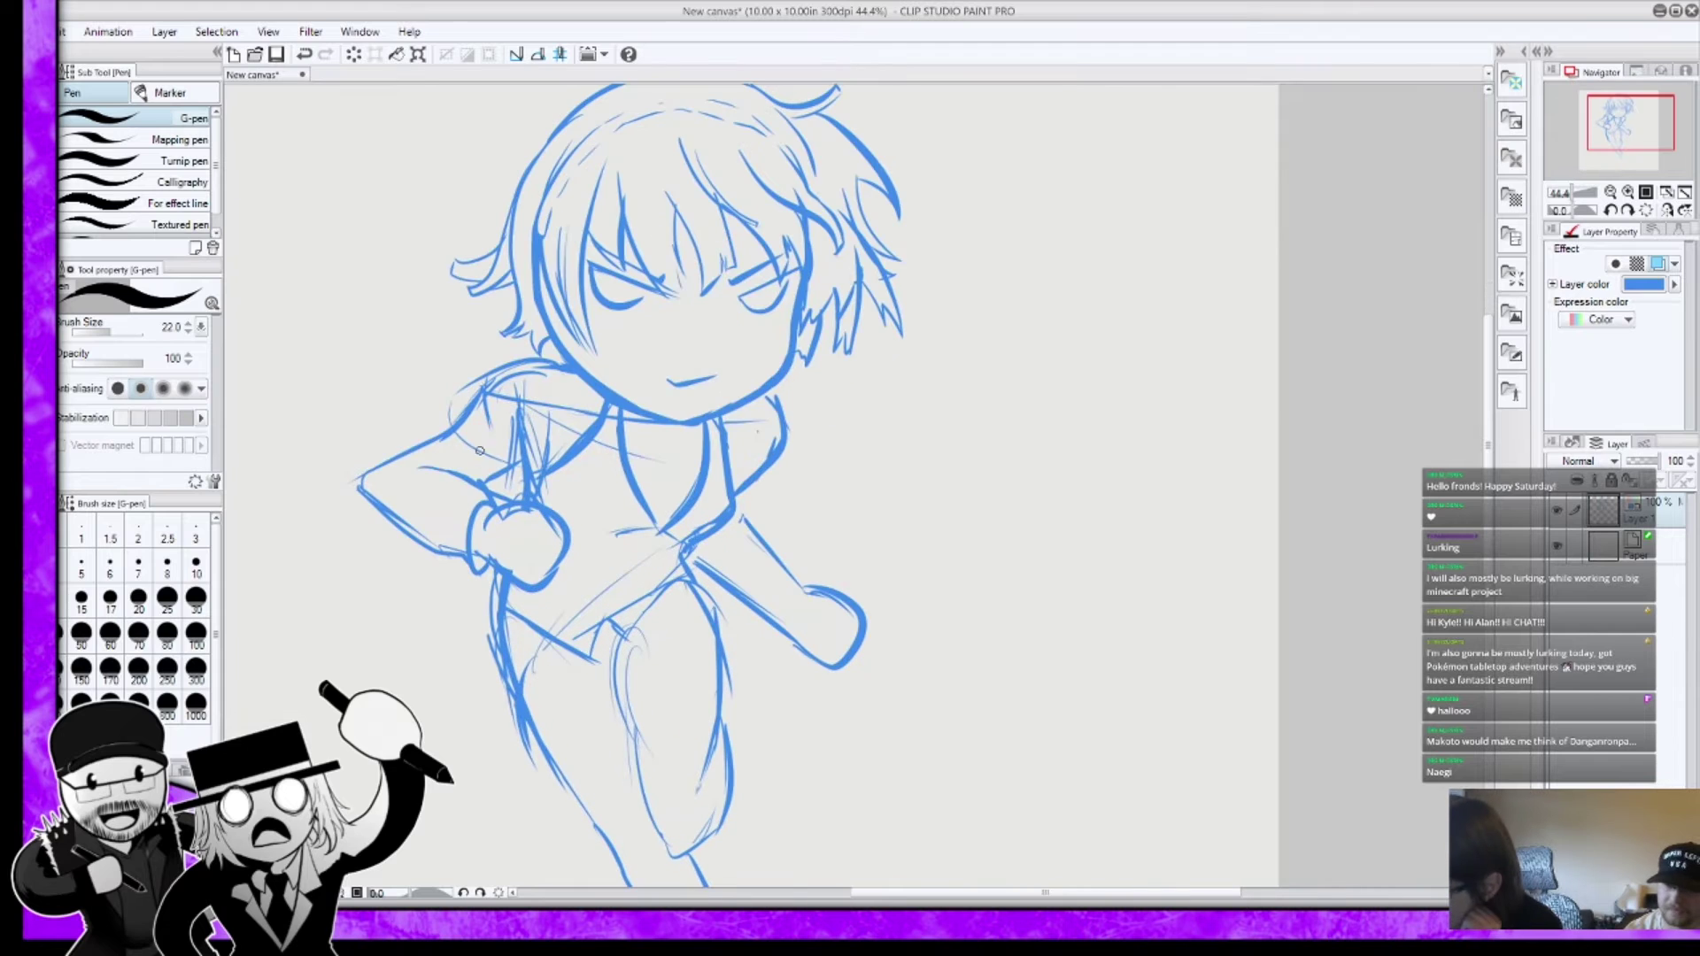
mouse_move(521, 501)
left_mouse_down()
mouse_move(518, 446)
mouse_move(584, 496)
mouse_move(664, 503)
left_mouse_up()
mouse_move(562, 562)
left_mouse_down()
mouse_move(695, 529)
mouse_move(660, 517)
mouse_move(655, 536)
left_mouse_up()
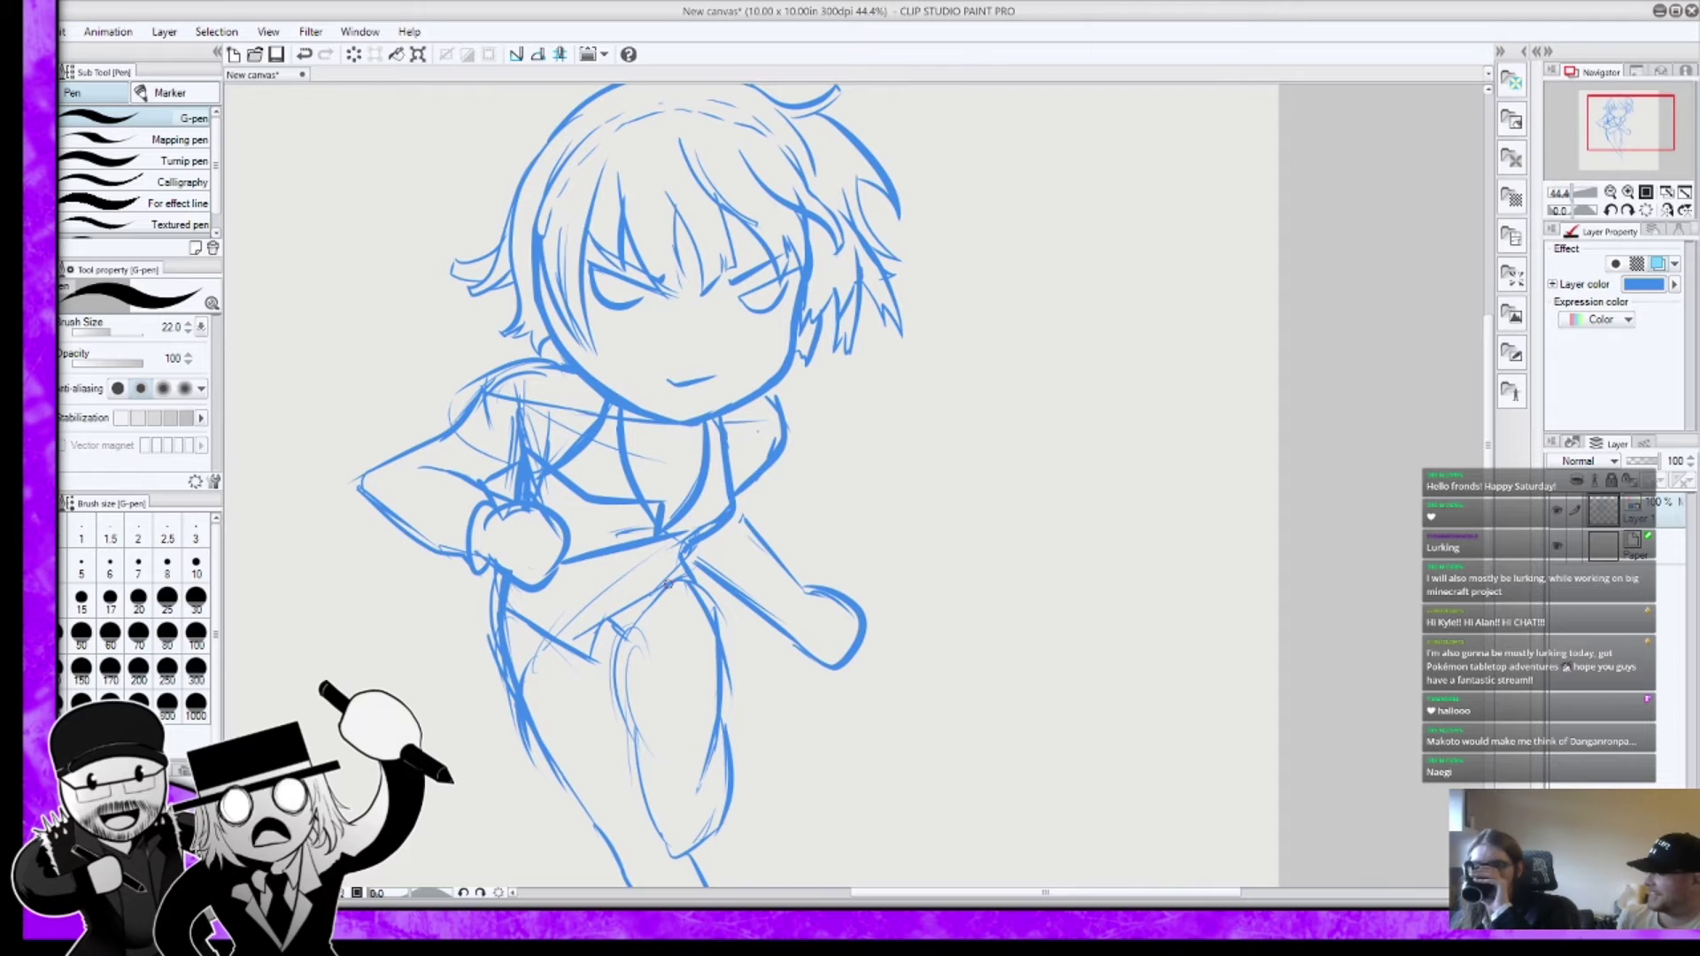
Step: Erase the outermost curved contour and outer strands of the spiky hair tuft
key("e")
mouse_move(893, 266)
left_mouse_down()
mouse_move(857, 193)
mouse_move(879, 222)
mouse_move(890, 182)
left_mouse_up()
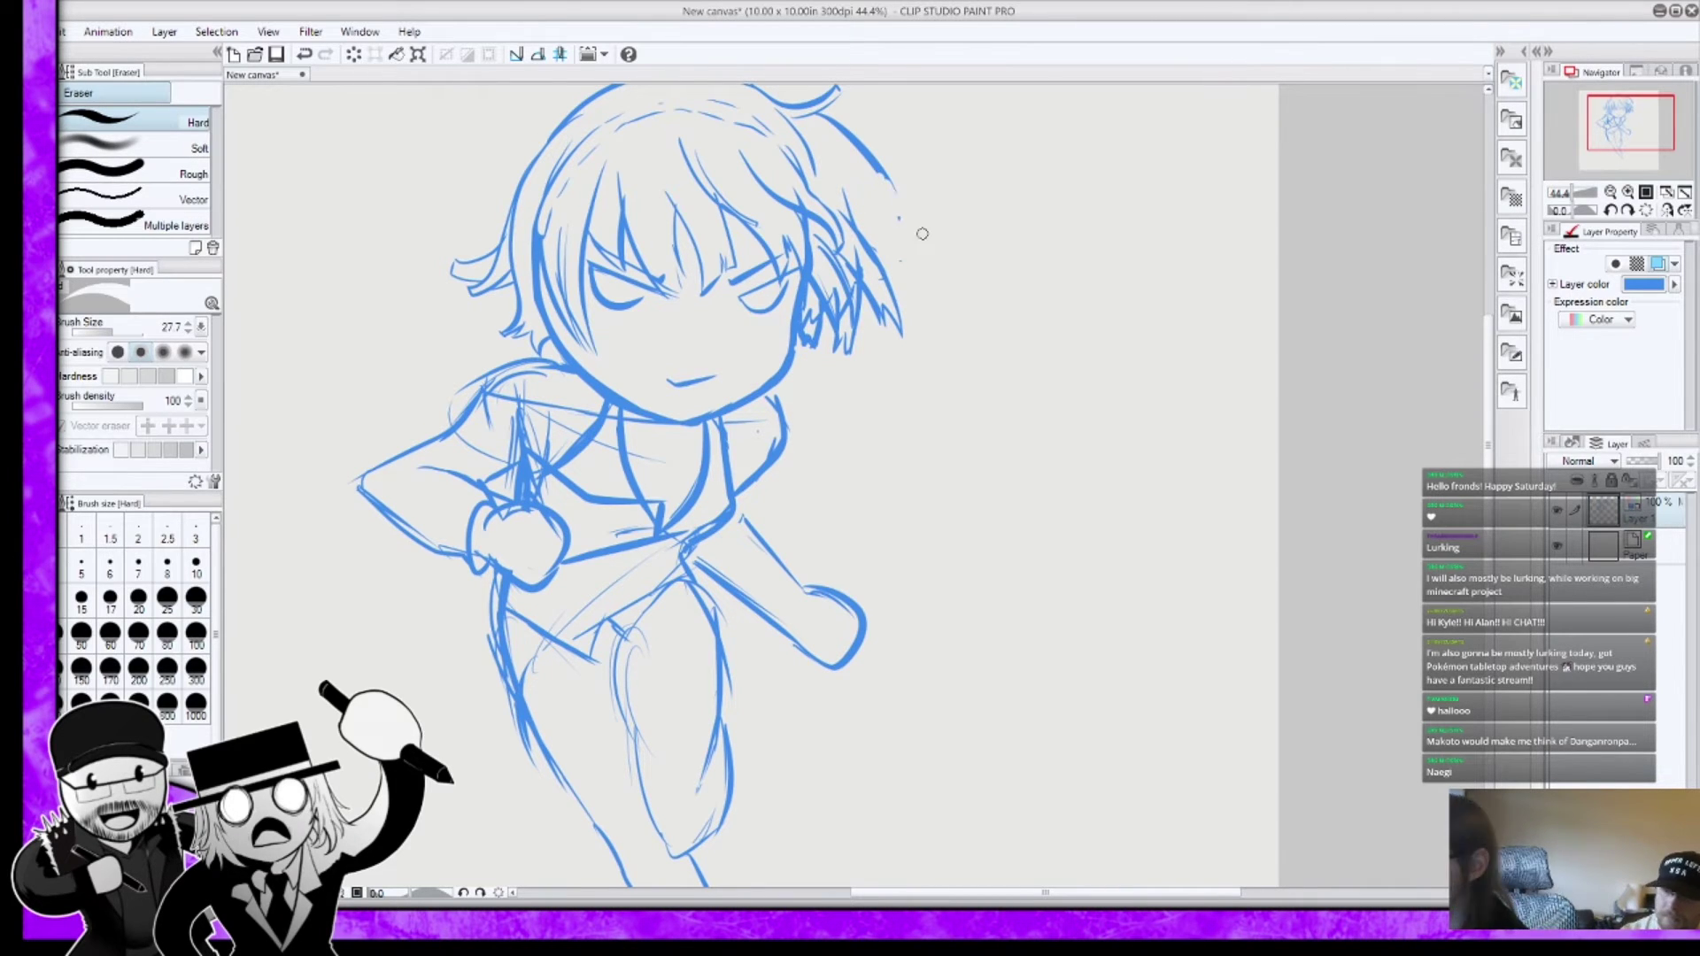
scroll(850, 181, "up", 2)
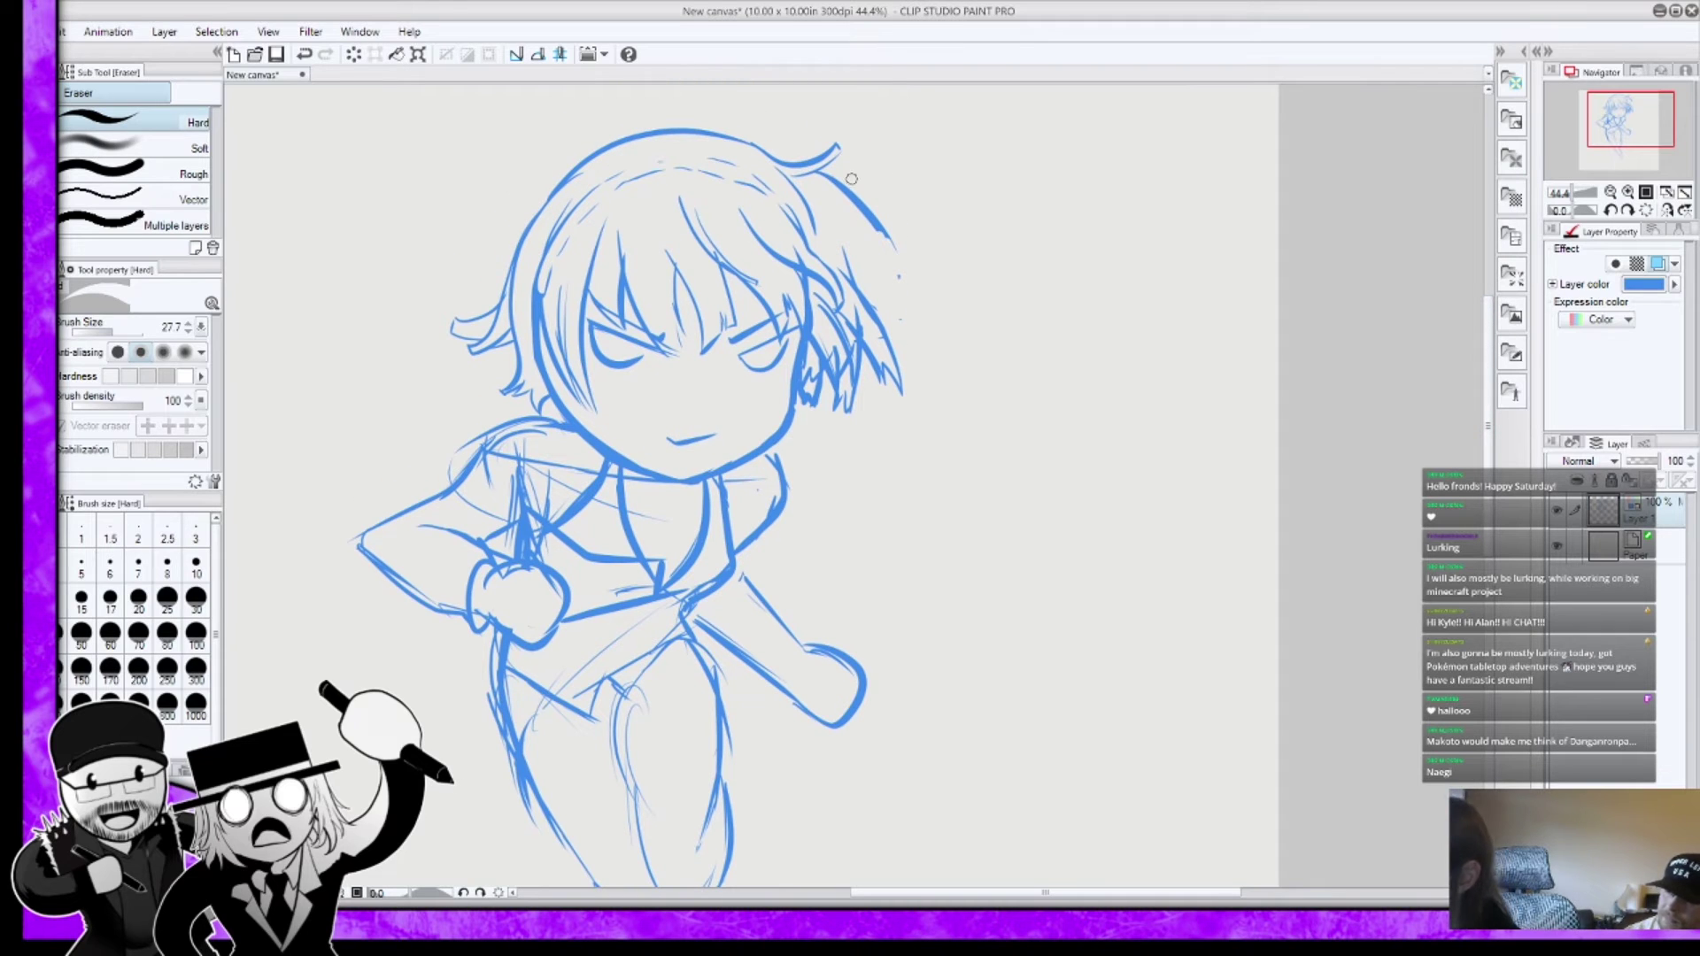
left_click_drag(822, 173, 890, 239)
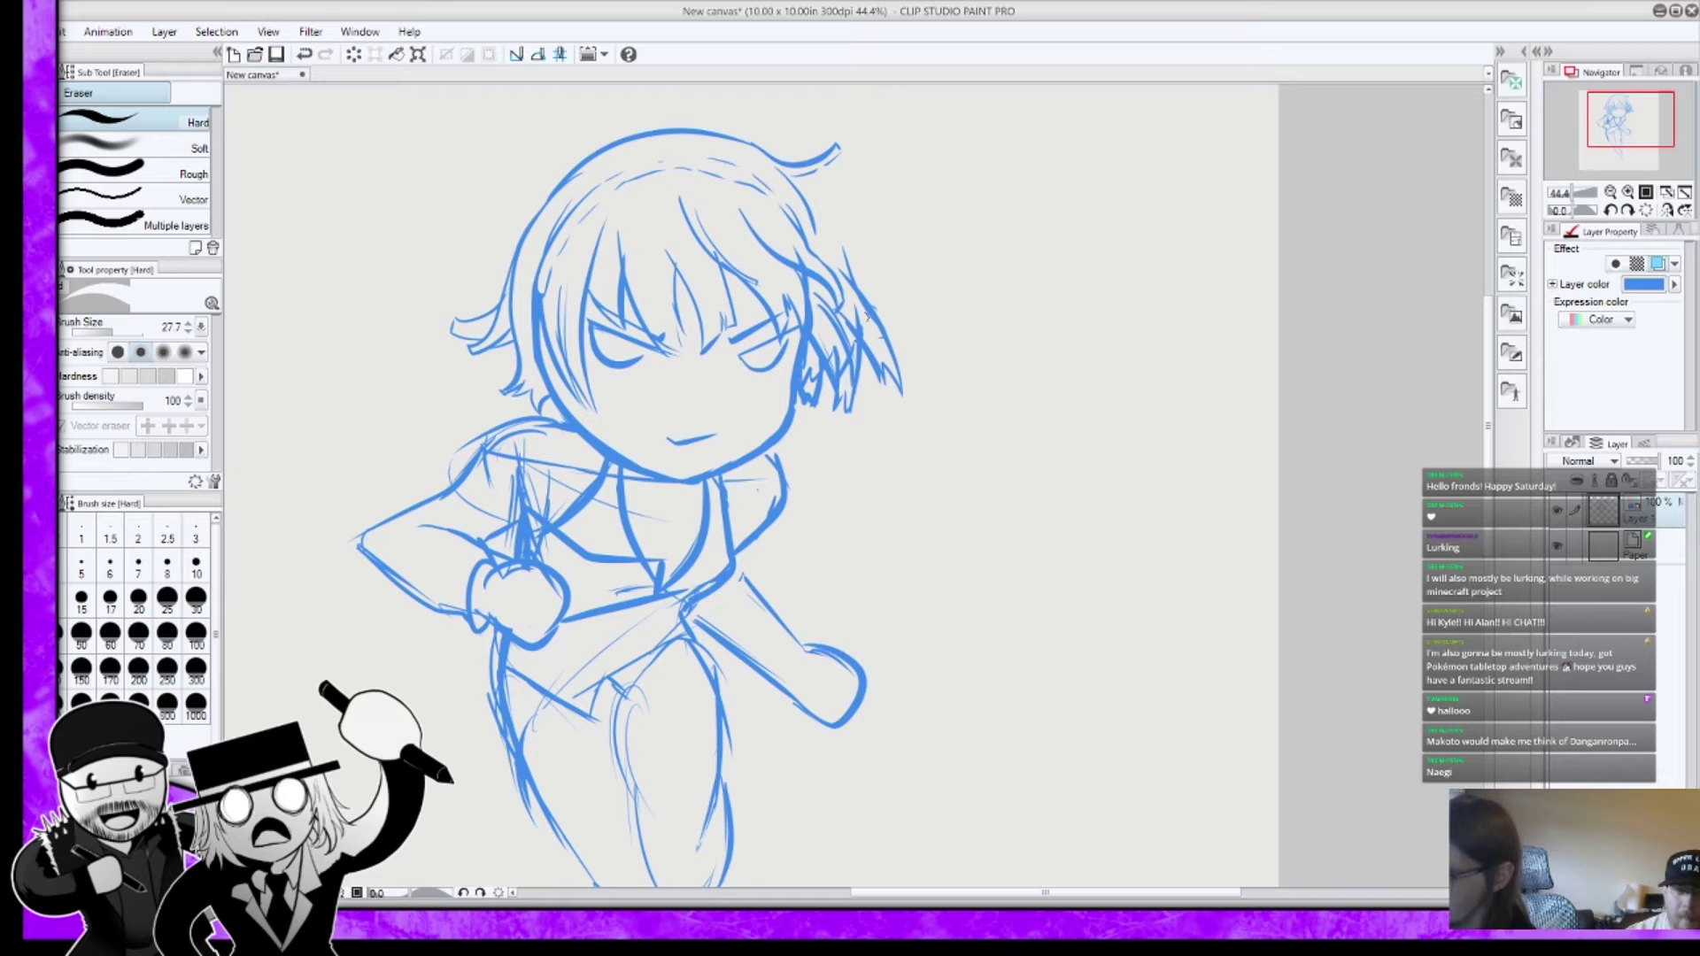
Step: Sketch a small detail on the belt's side panel beside the fist and reinforce the fold line between the belt panels
key("p")
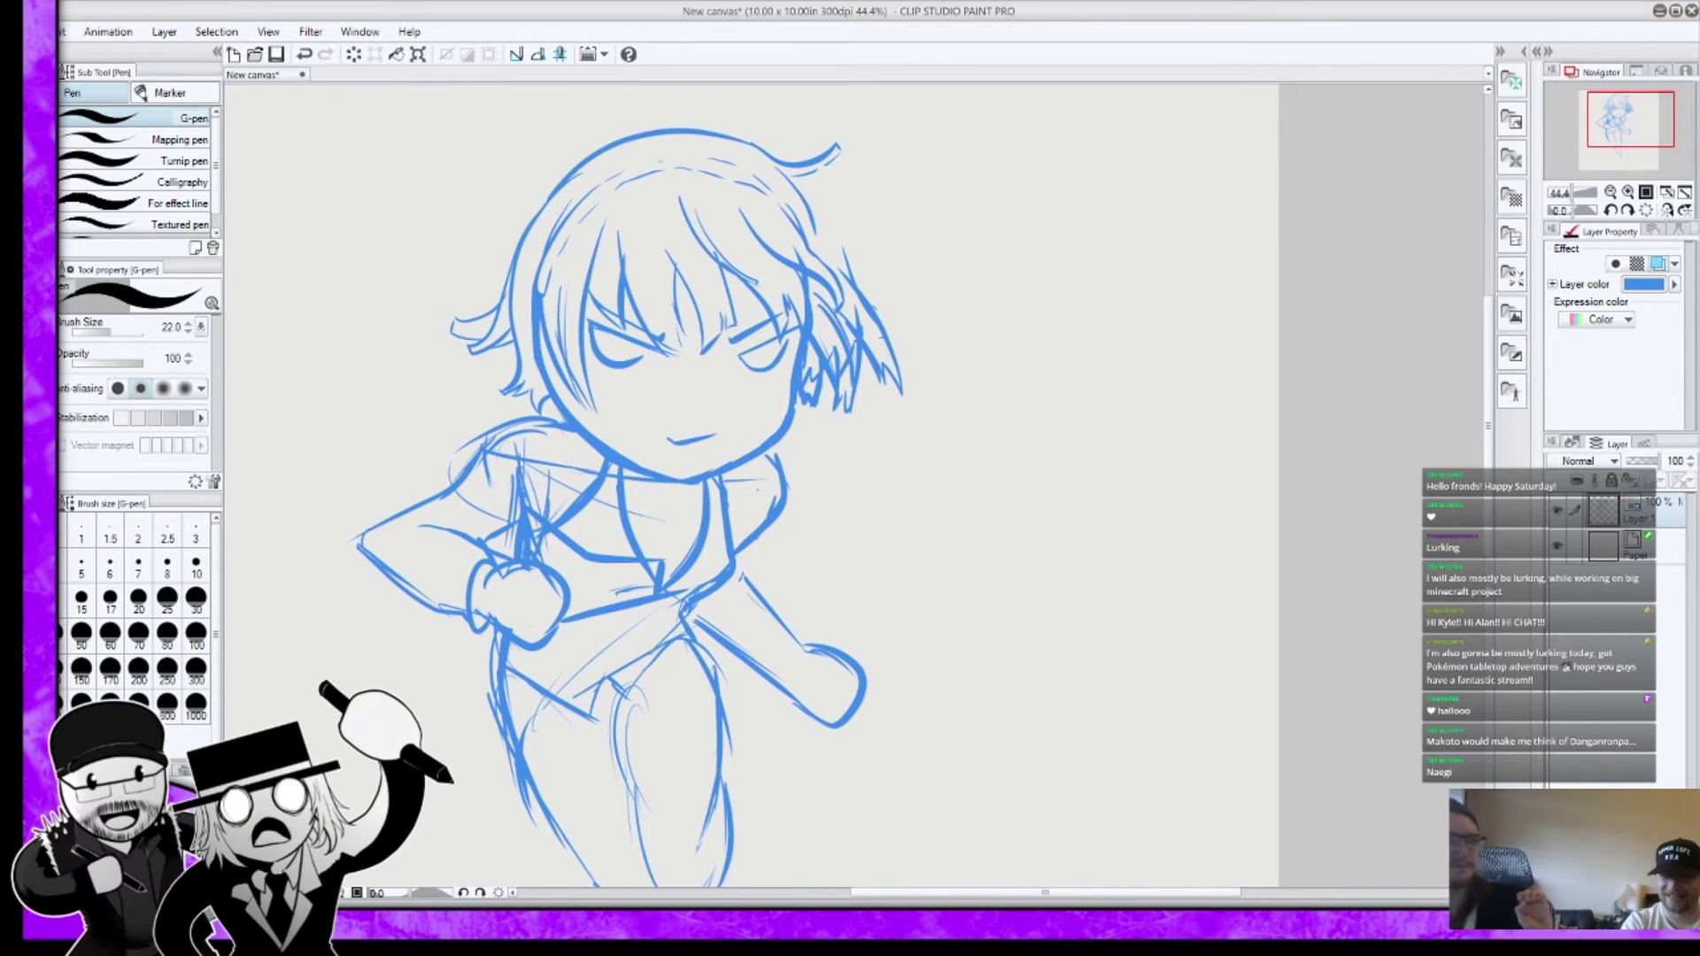
scroll(585, 766, "up", 3)
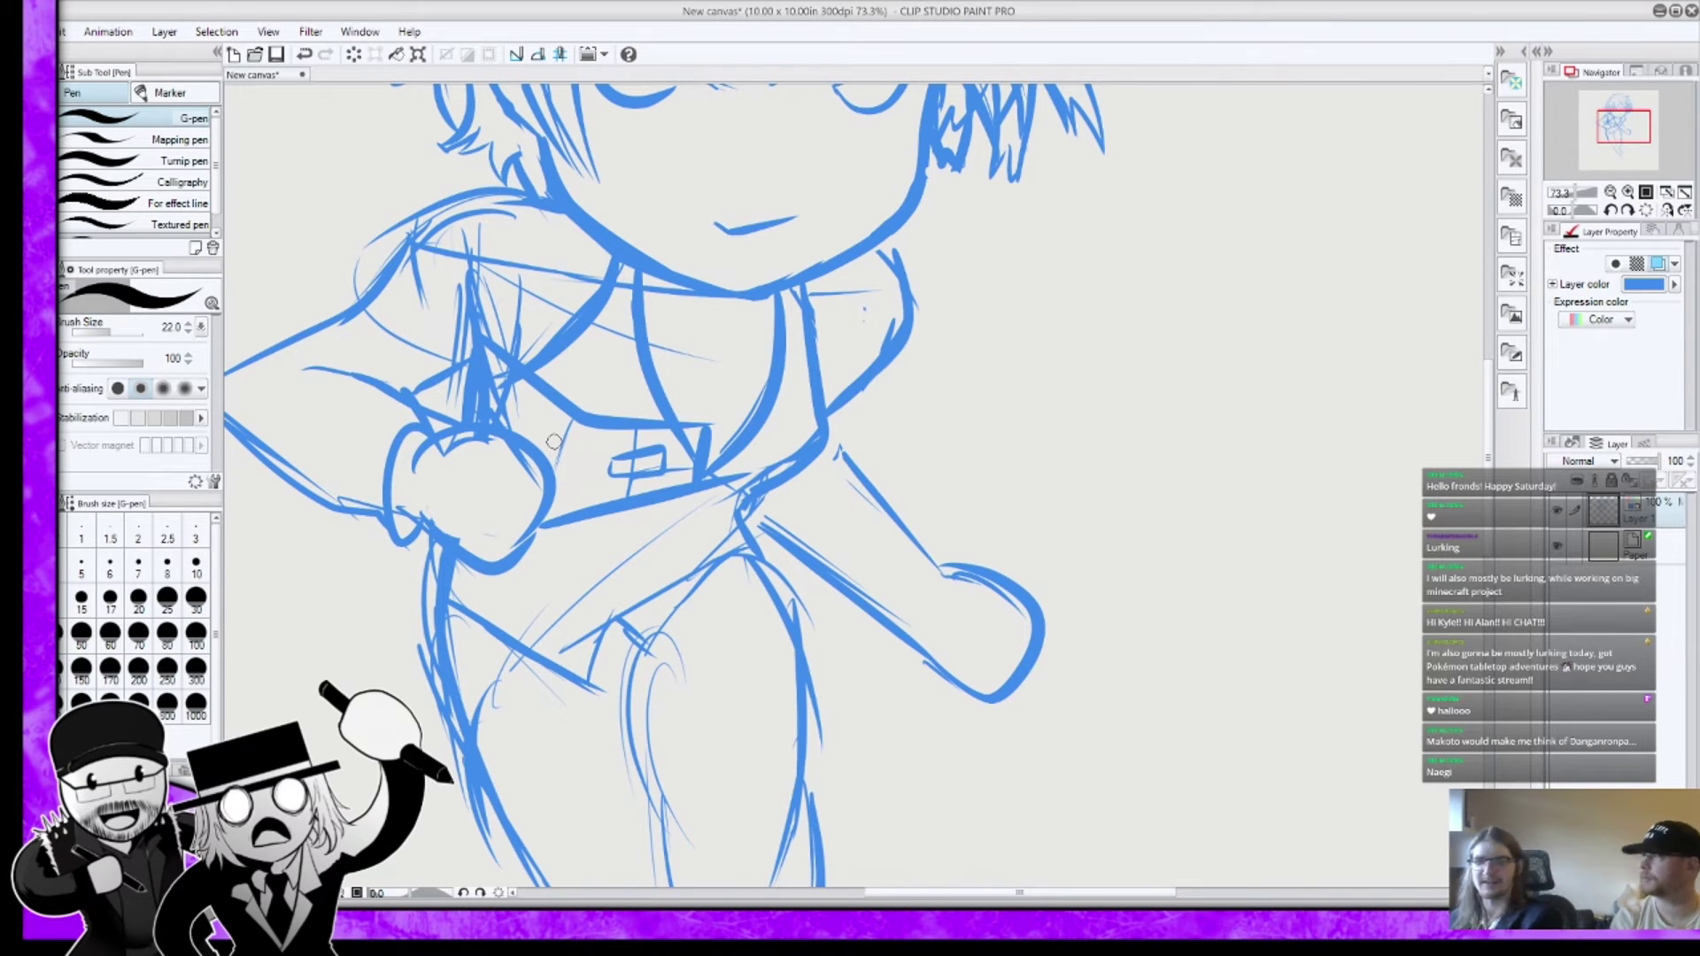
left_click_drag(537, 400, 508, 440)
left_click_drag(501, 384, 484, 426)
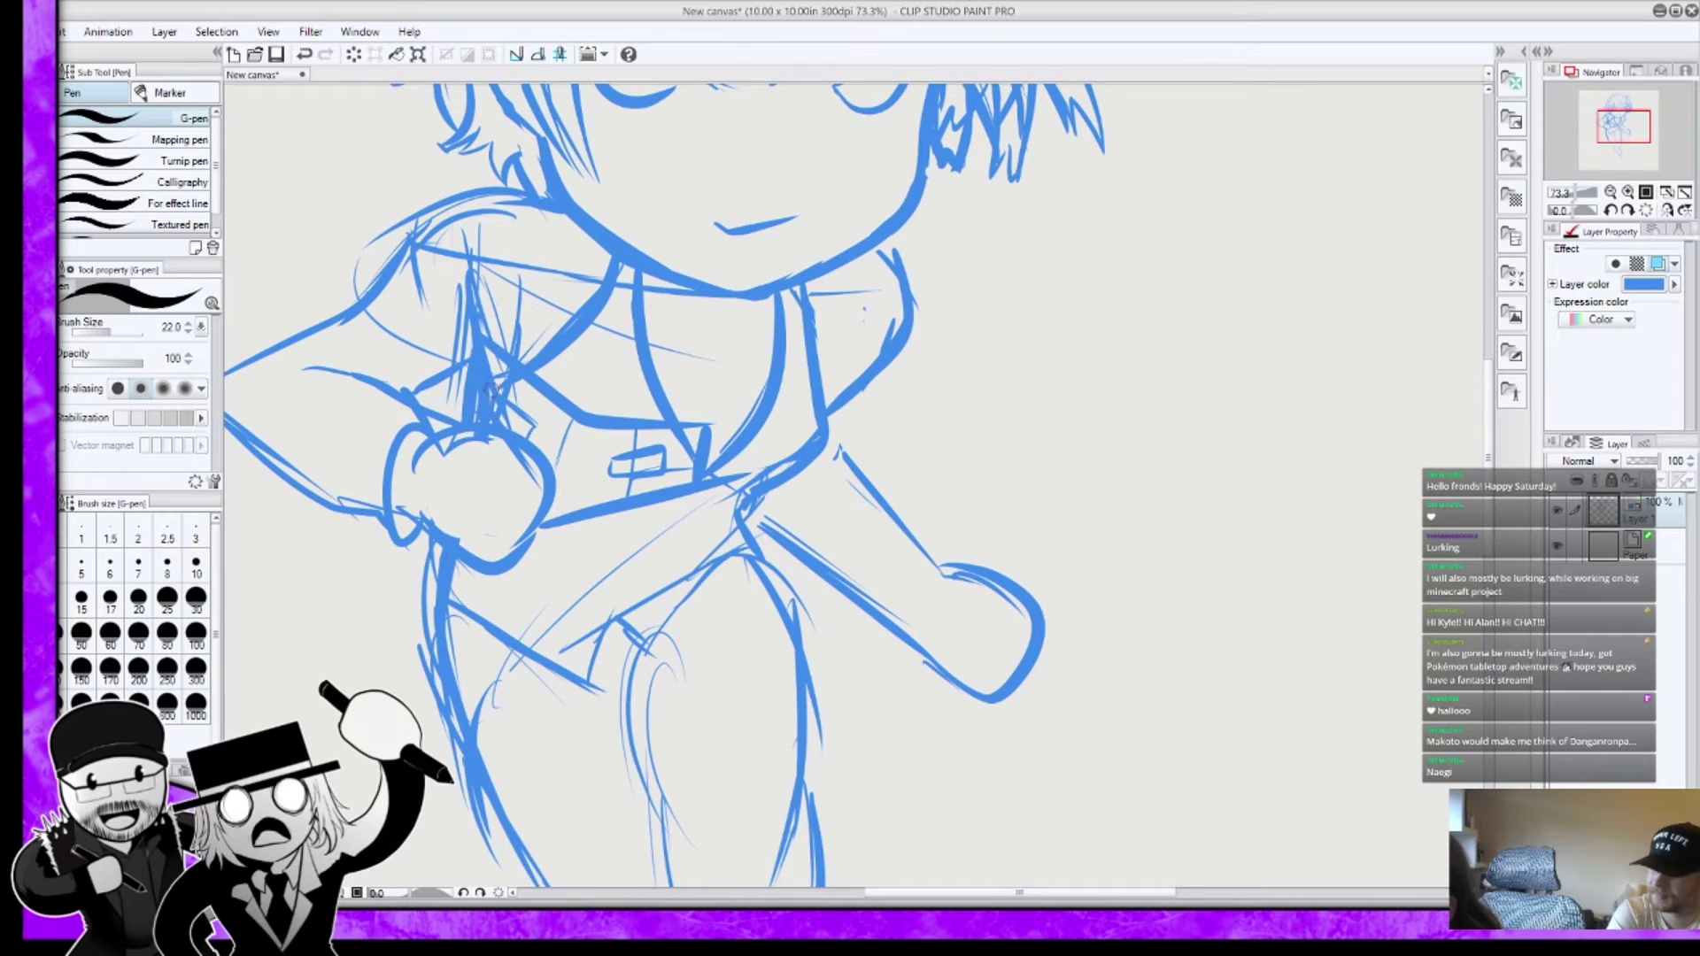
left_click_drag(574, 423, 555, 484)
left_click_drag(578, 425, 551, 485)
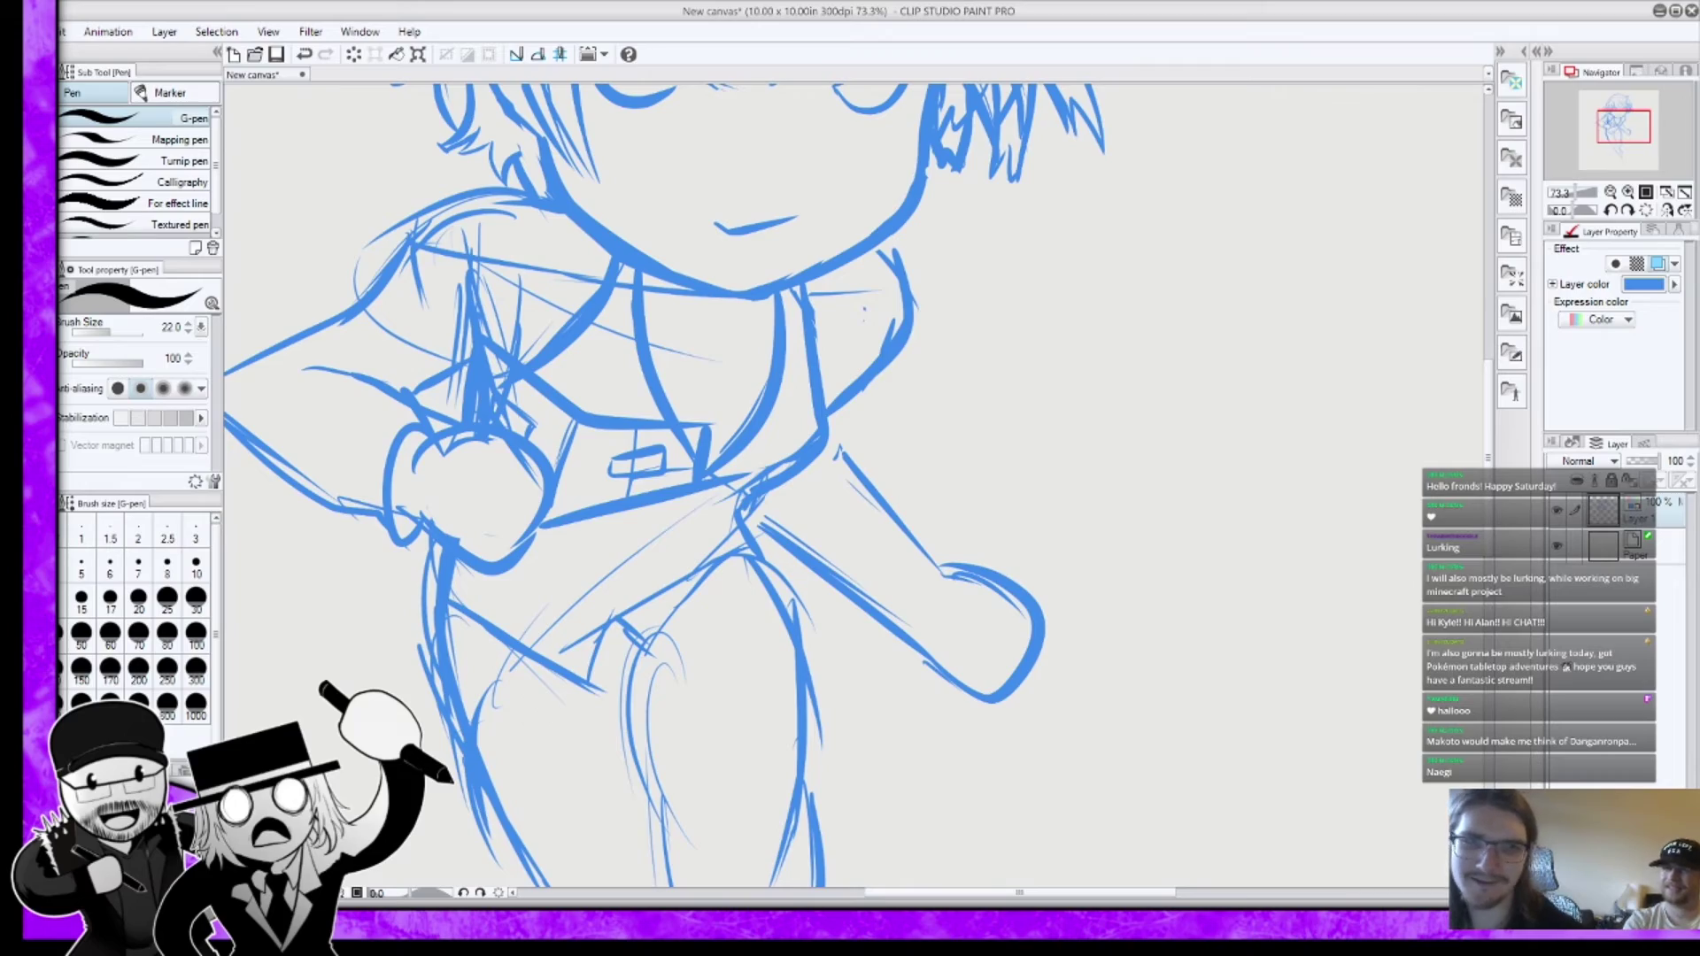
Step: Nudge the filled blue rectangle details on the belt slightly with the Move layer tool
key("ctrl+minus")
left_click(217, 31)
key("m")
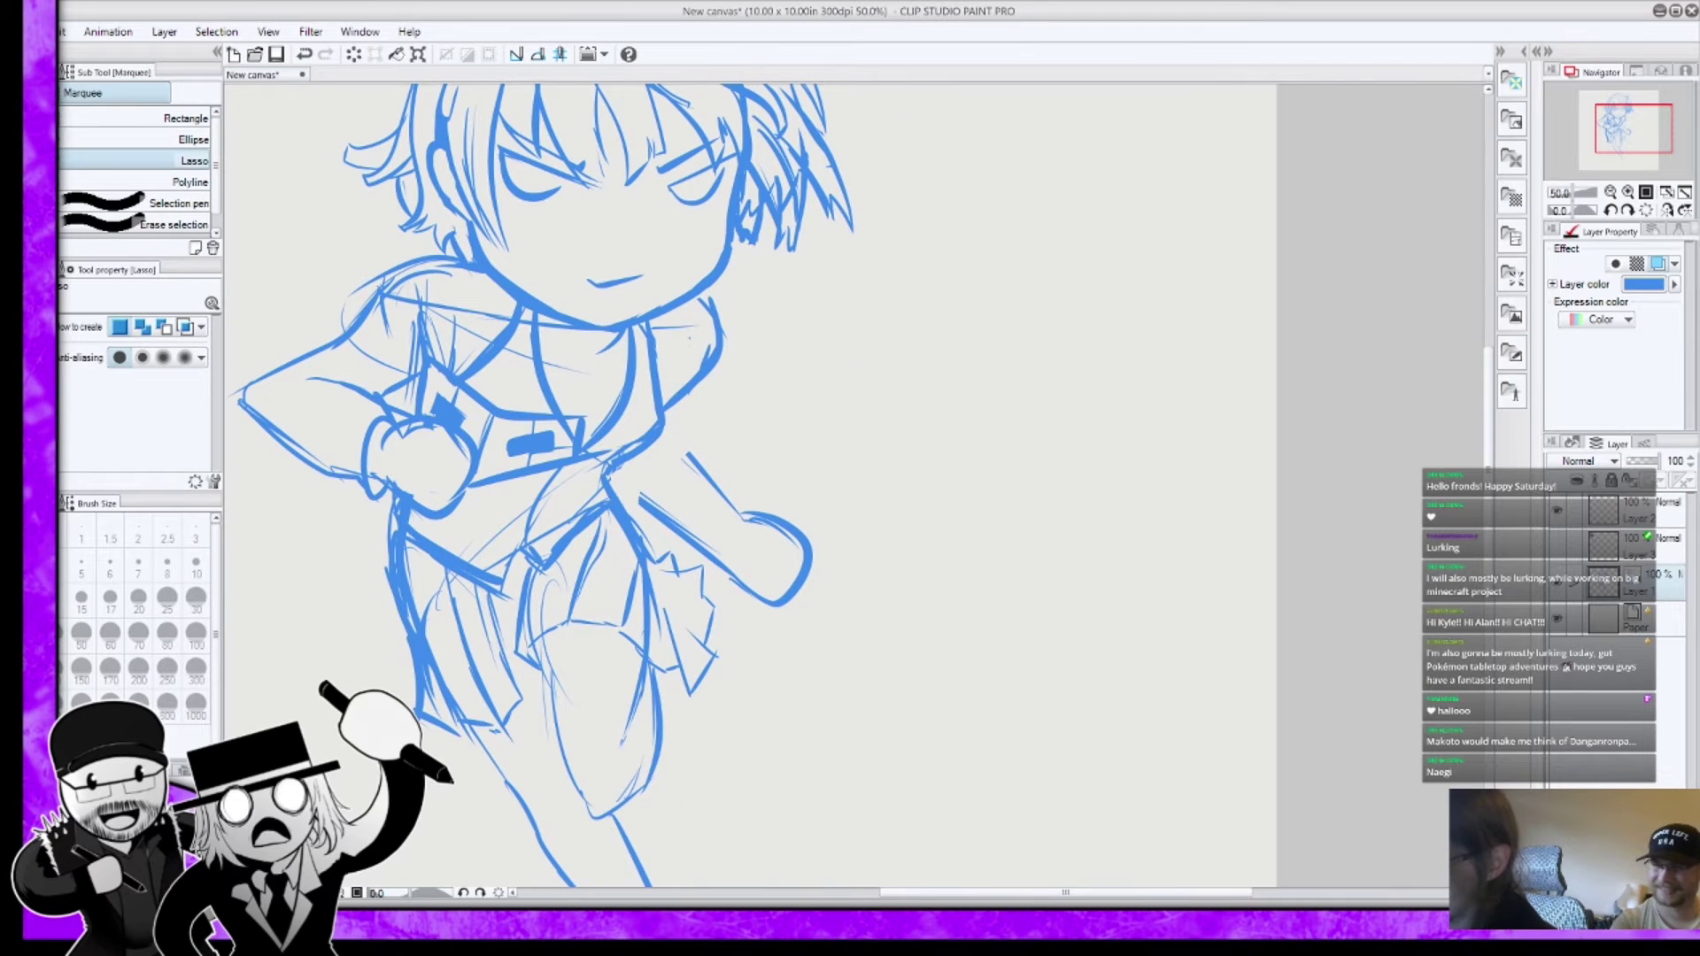
key("k")
left_click_drag(531, 443, 521, 432)
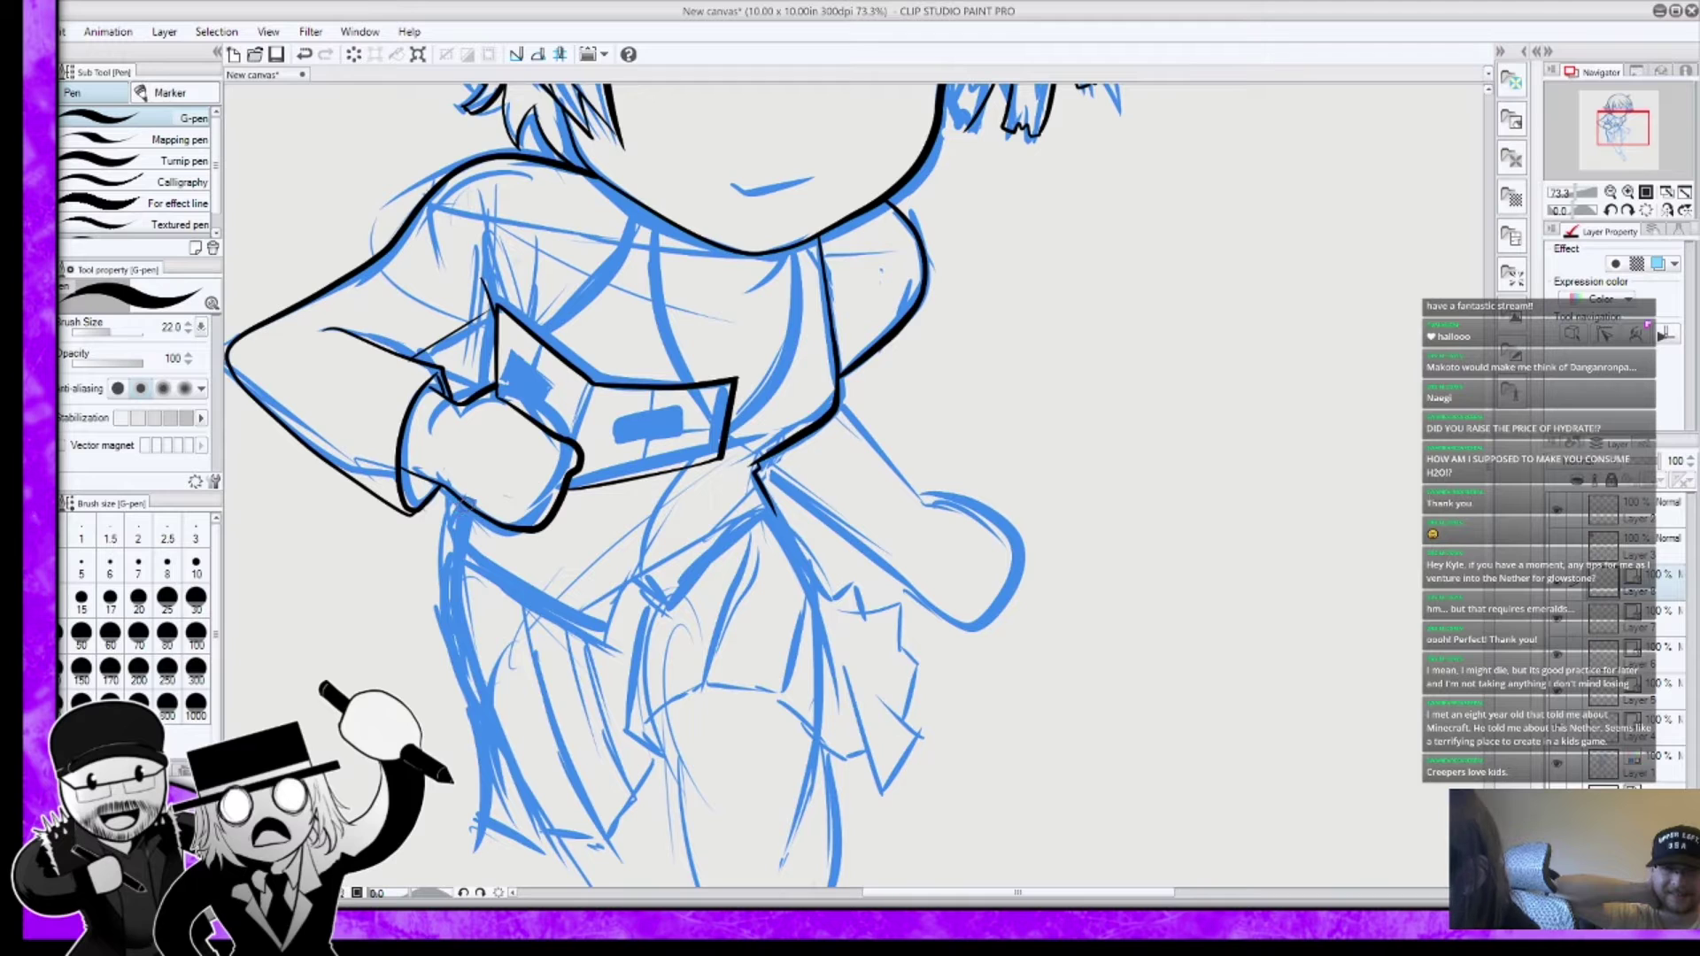
Step: Ink the jacket's pointed lower hem from below the fist to the central notch and over the top of the thigh
left_click_drag(448, 542, 613, 627)
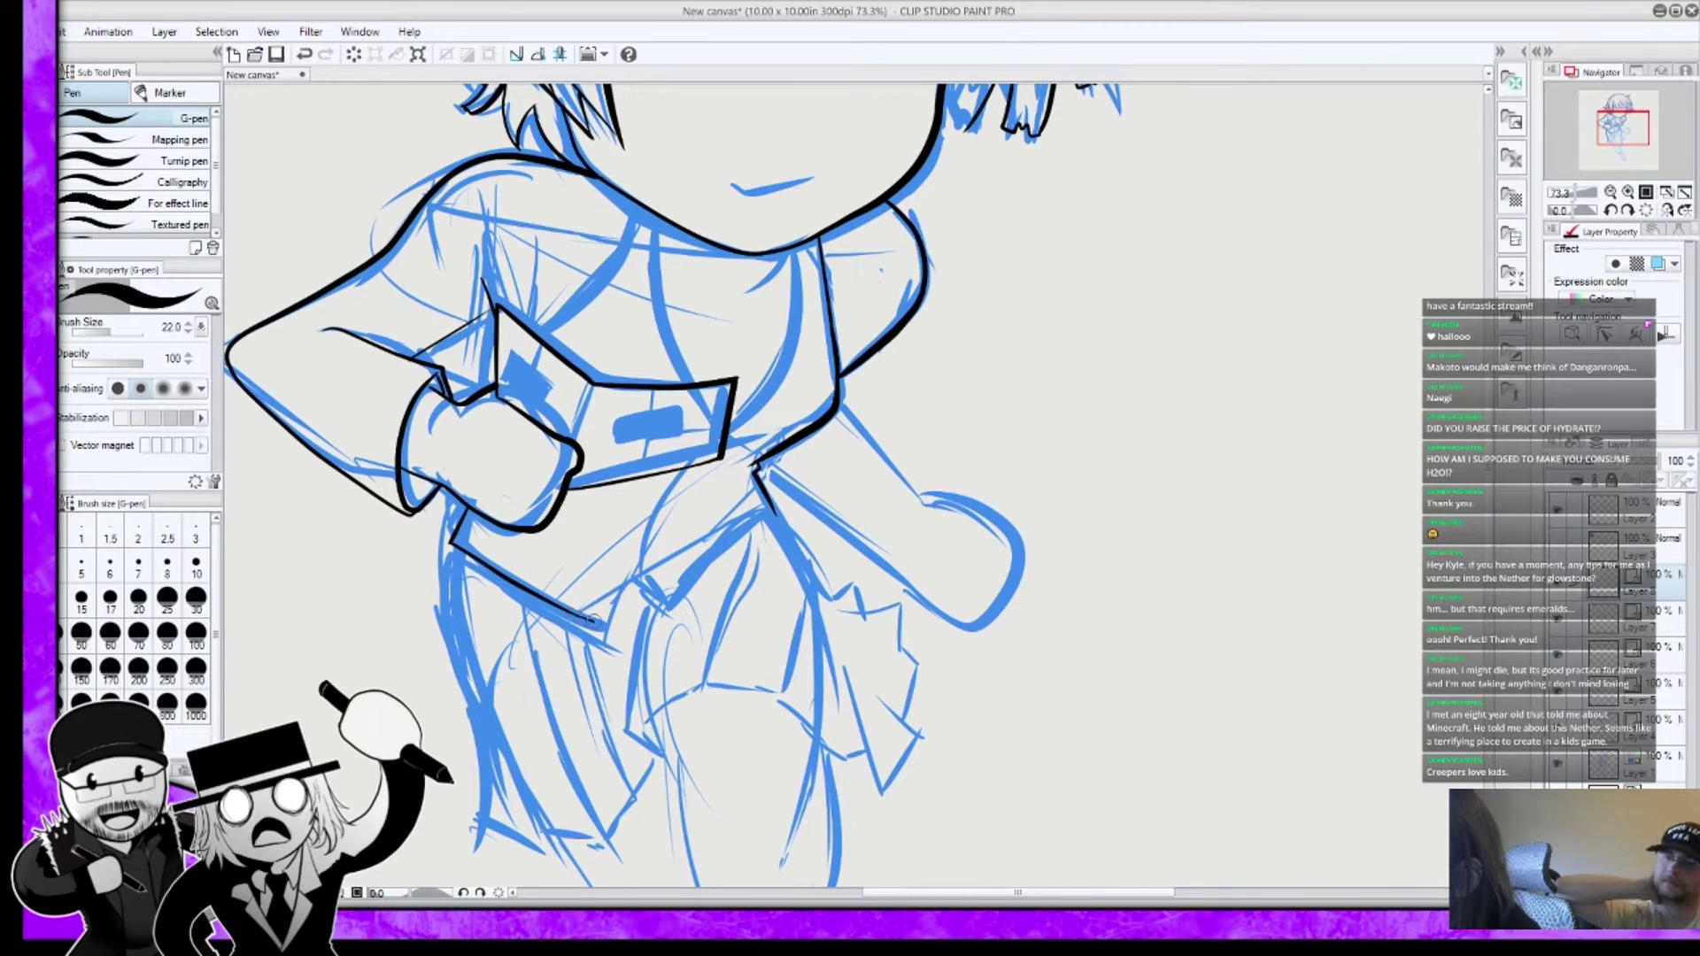
left_click_drag(613, 627, 647, 574)
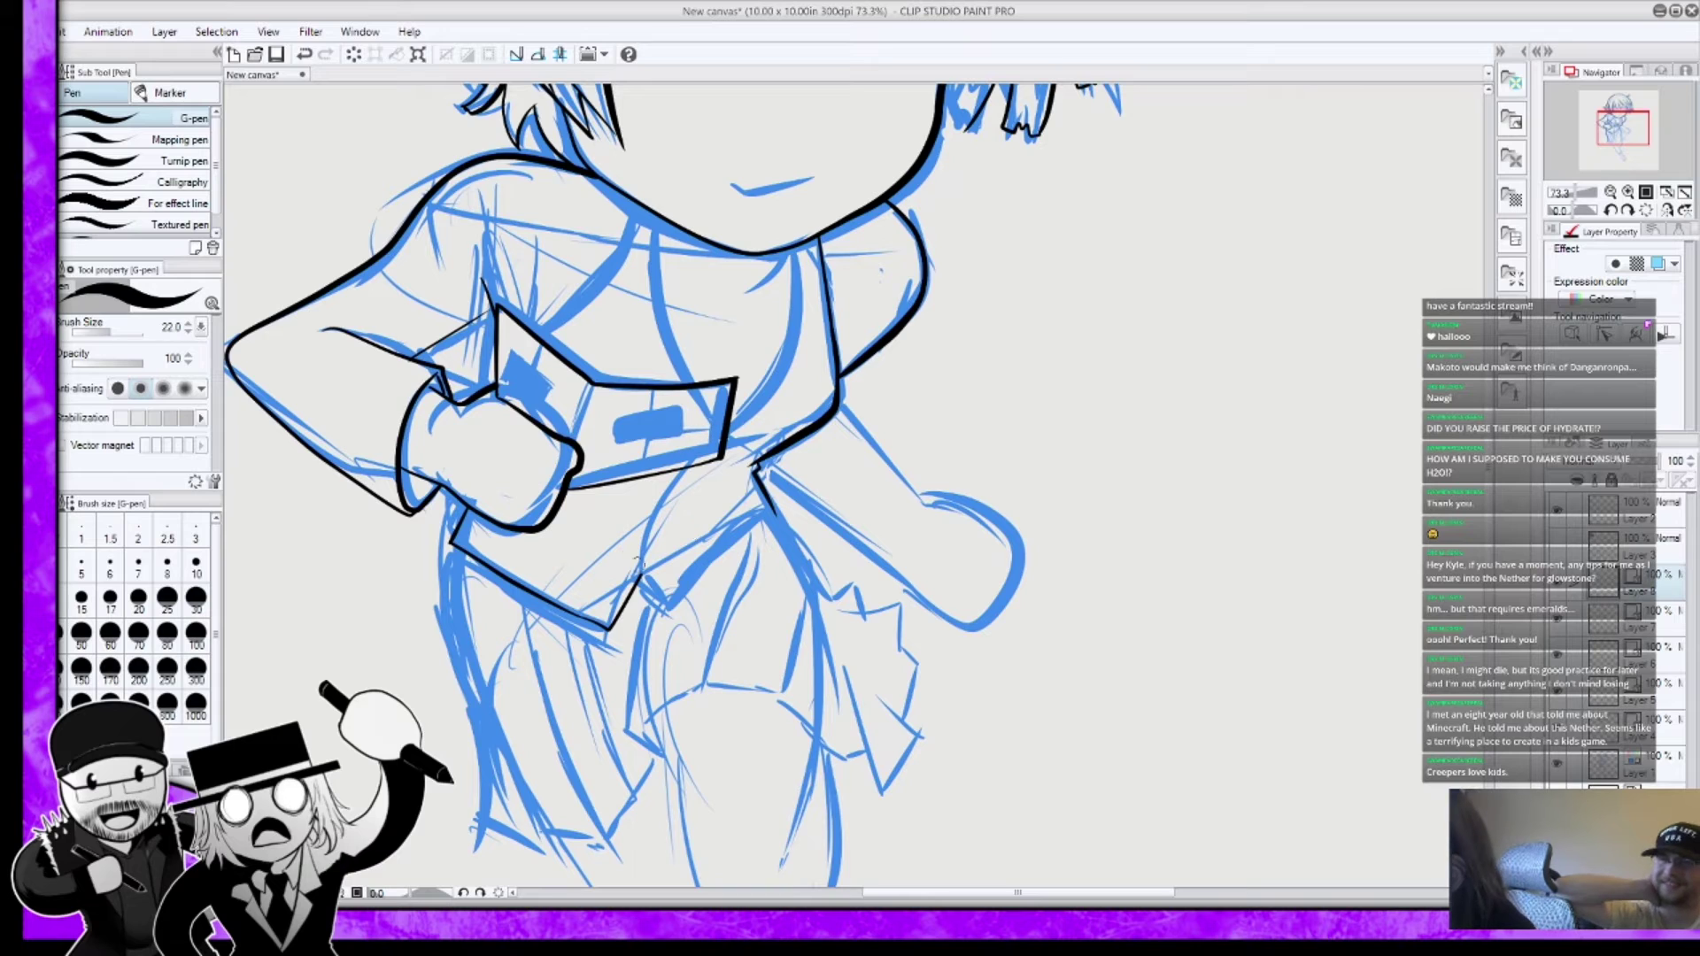
mouse_move(644, 537)
left_mouse_down()
mouse_move(645, 581)
mouse_move(671, 604)
mouse_move(673, 572)
mouse_move(759, 508)
mouse_move(794, 545)
left_mouse_up()
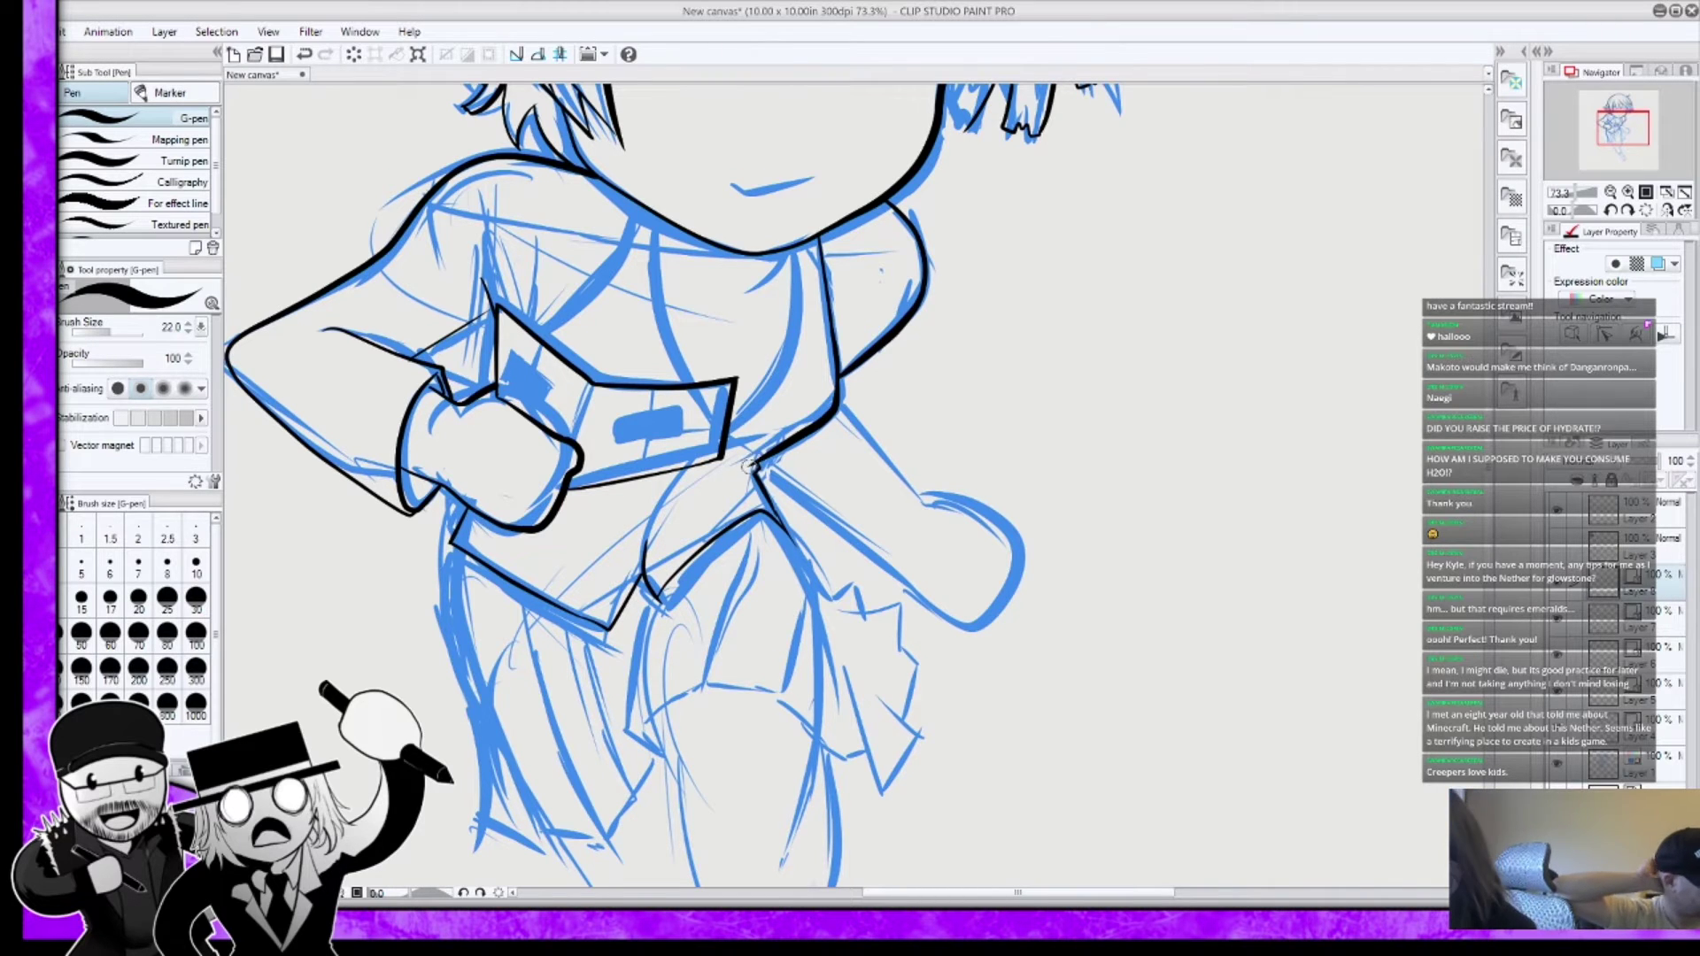
Step: Ink short parallel fold lines running from the hip toward the middle of the jacket below the belt
left_click_drag(750, 460, 656, 526)
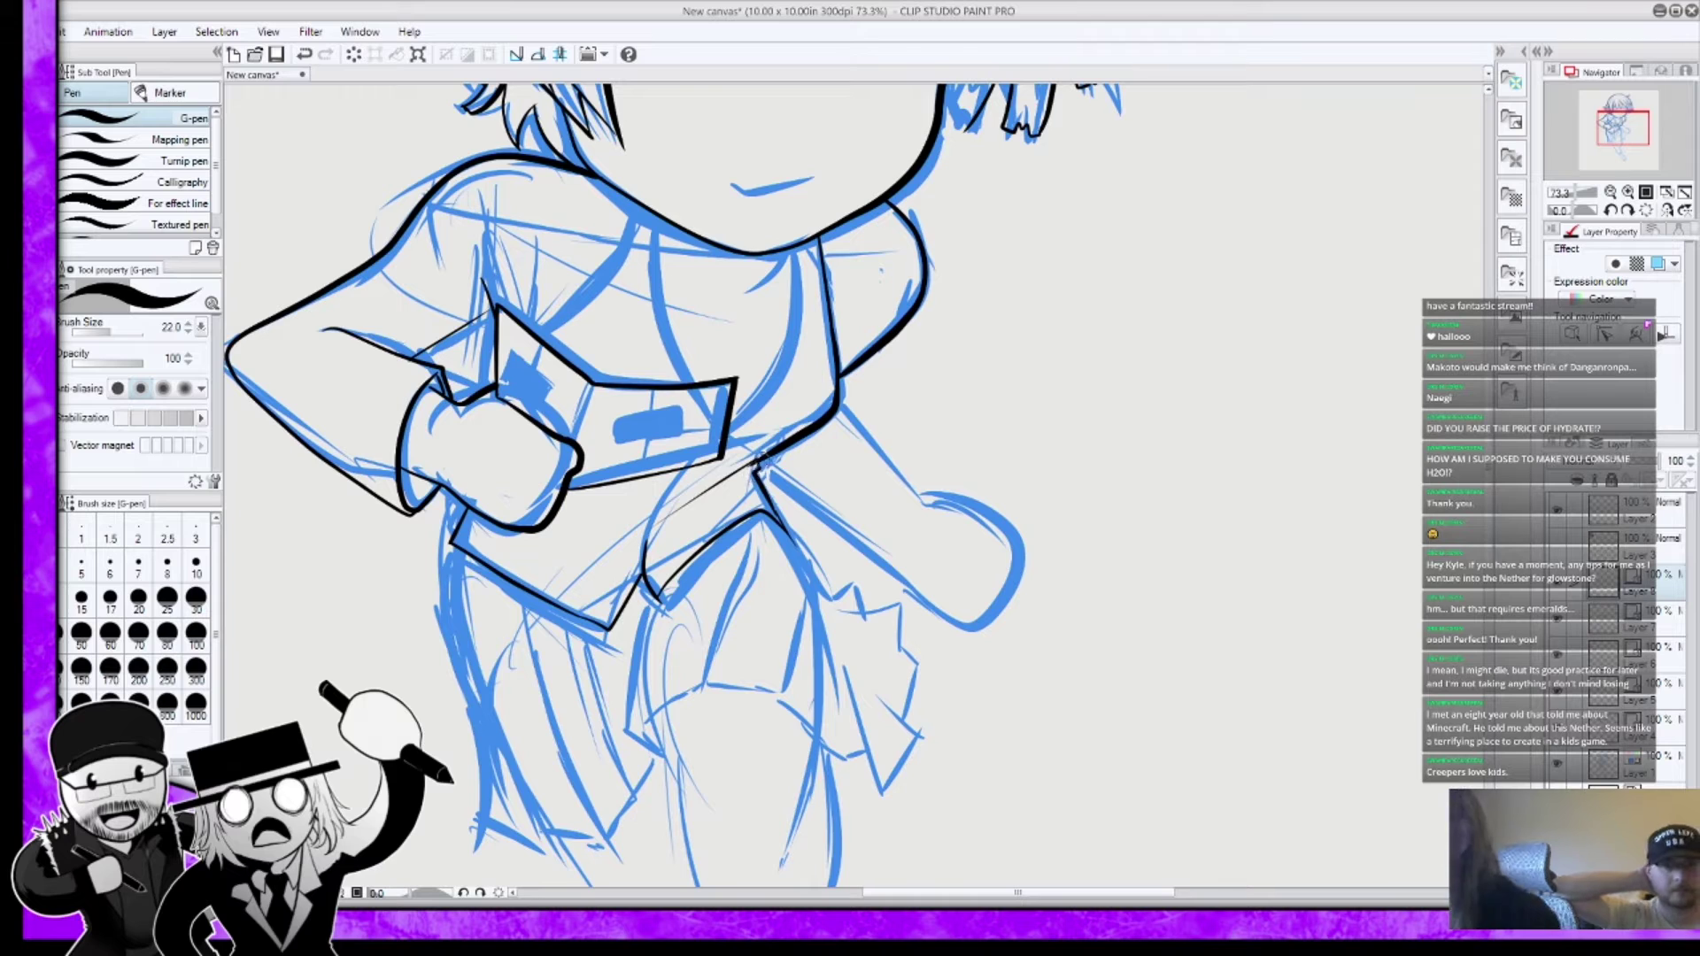
key("ctrl+z")
left_click_drag(759, 460, 662, 515)
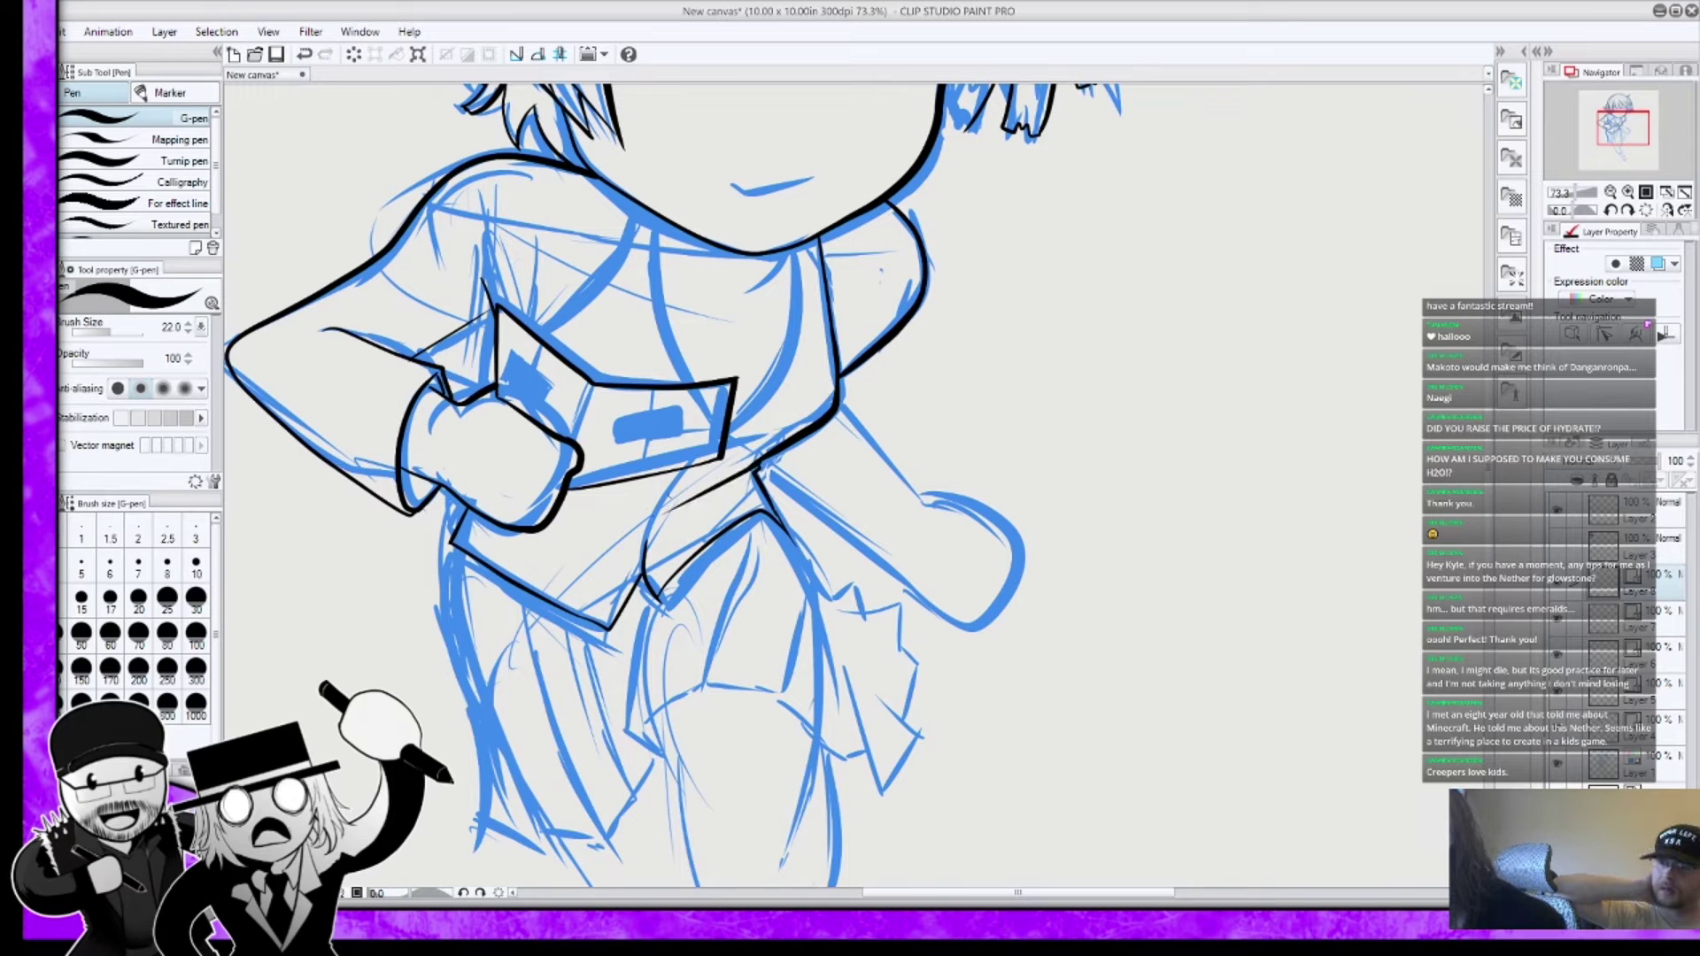
left_click_drag(757, 469, 662, 527)
left_click_drag(828, 253, 783, 447)
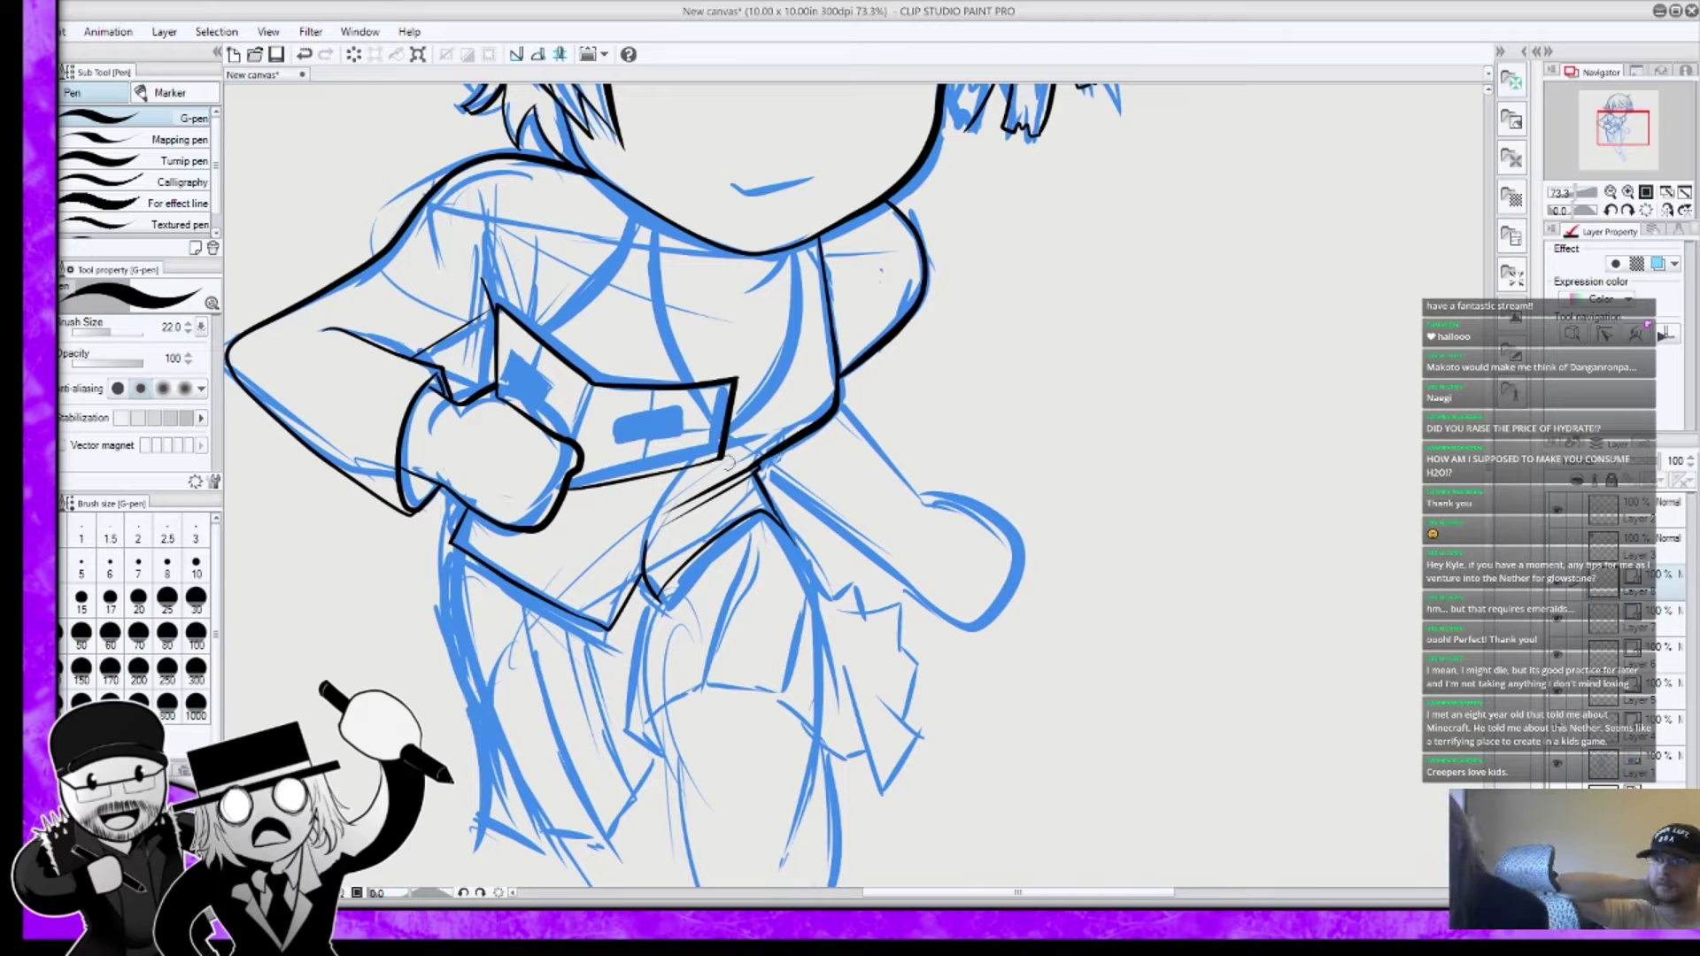
left_click_drag(591, 561, 608, 591)
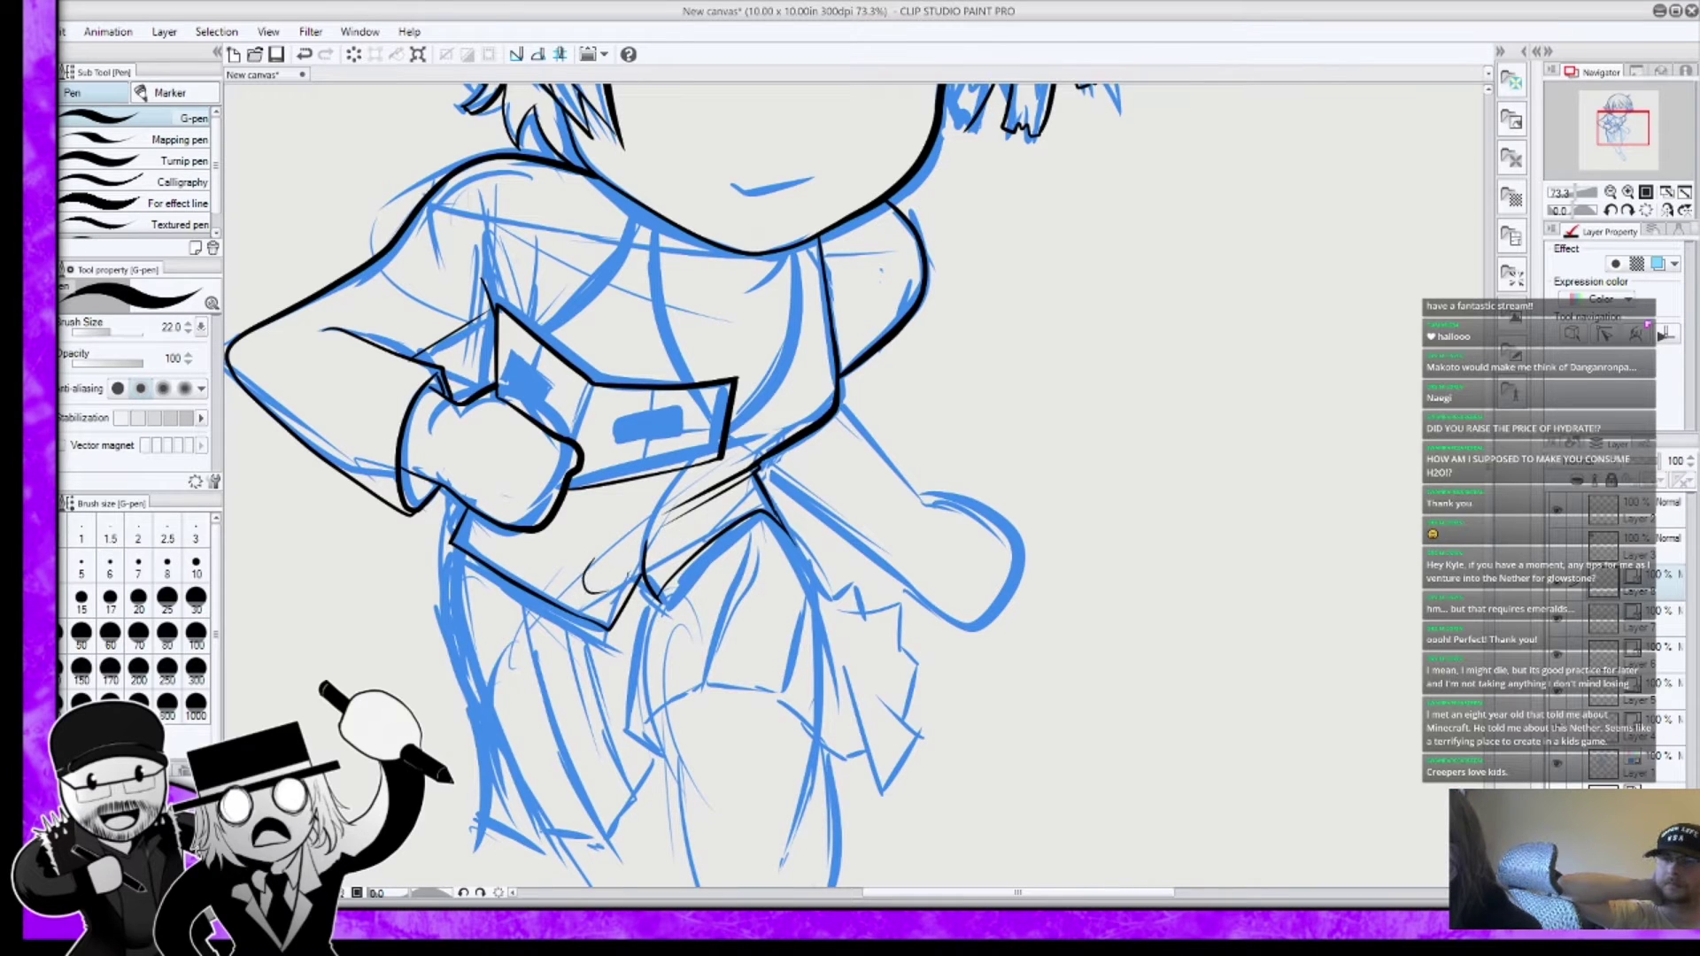
key("ctrl+z")
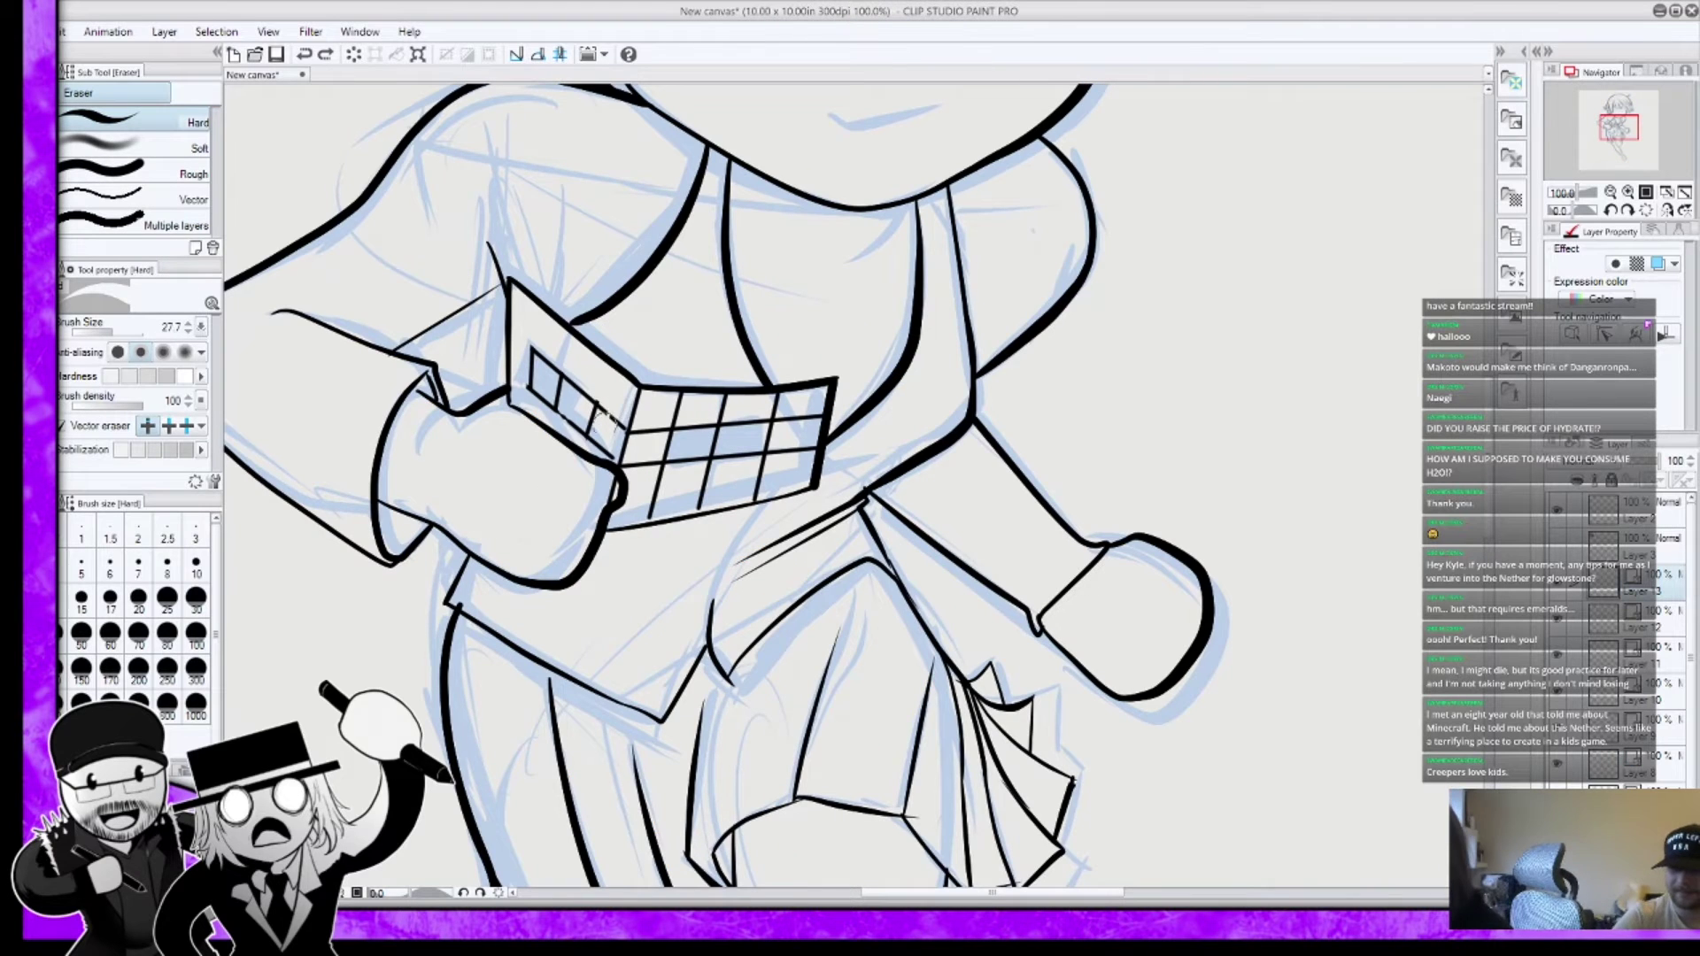
Step: Erase the excess grid lines with the vector eraser, leaving one clean small rectangle on each belt panel
mouse_move(609, 403)
left_mouse_down()
mouse_move(591, 454)
mouse_move(638, 396)
left_mouse_up()
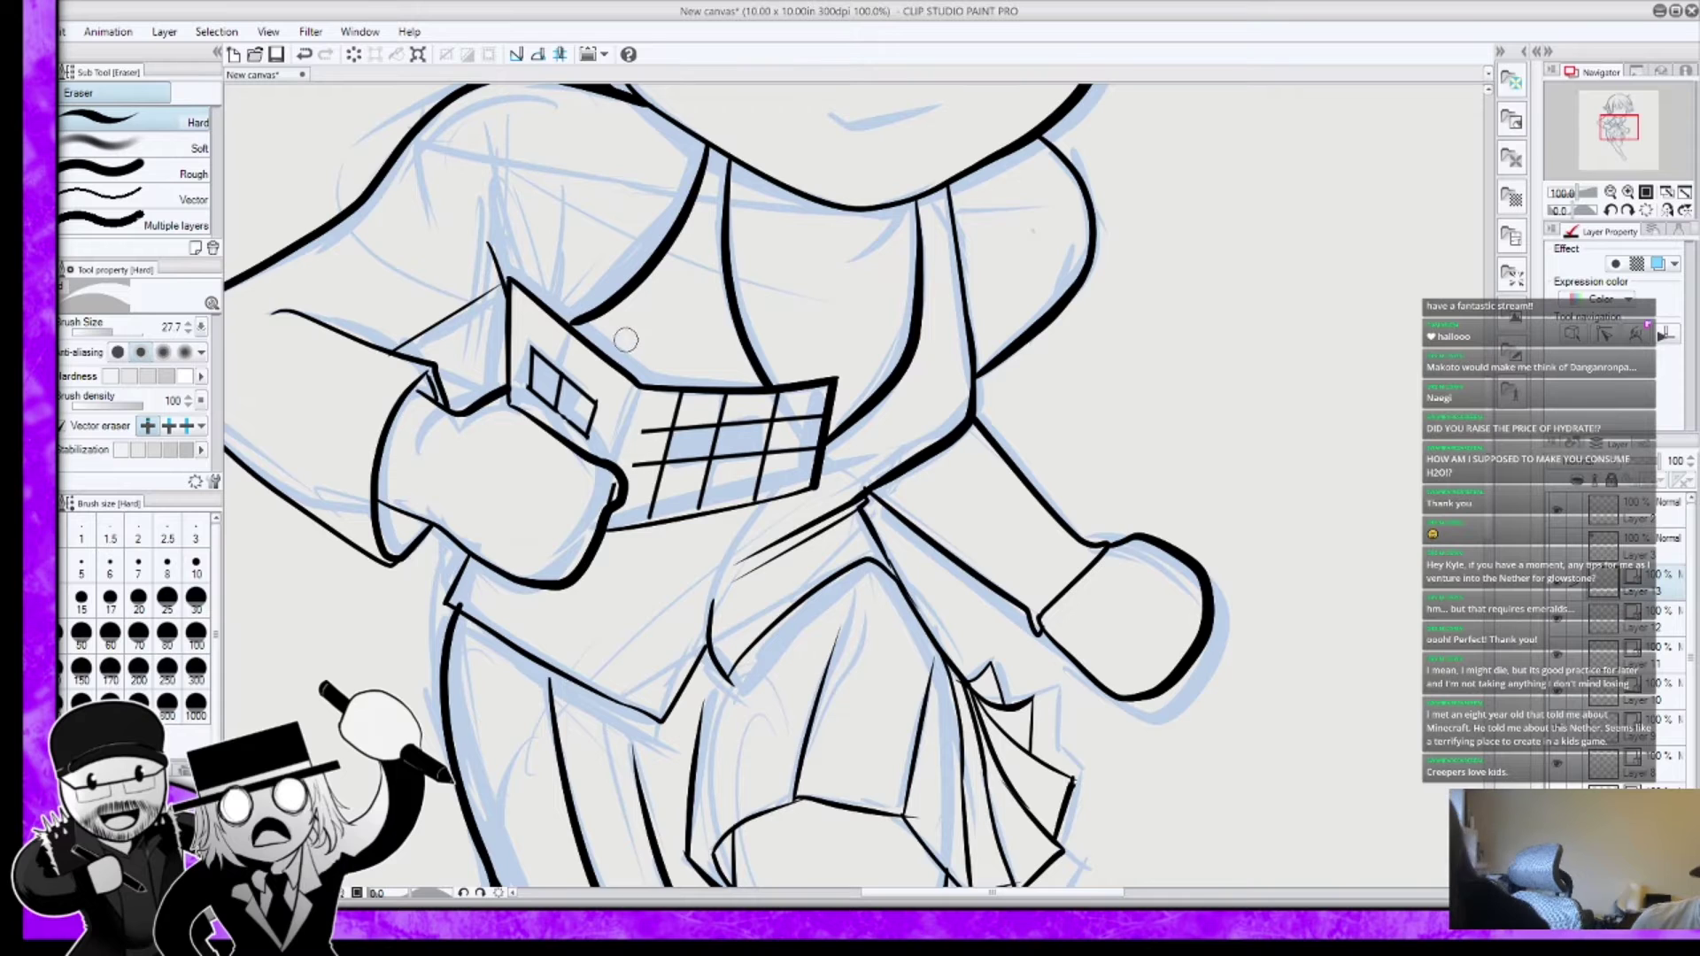
key("ctrl+z")
mouse_move(616, 405)
left_mouse_down()
mouse_move(584, 456)
mouse_move(611, 403)
mouse_move(659, 507)
left_mouse_up()
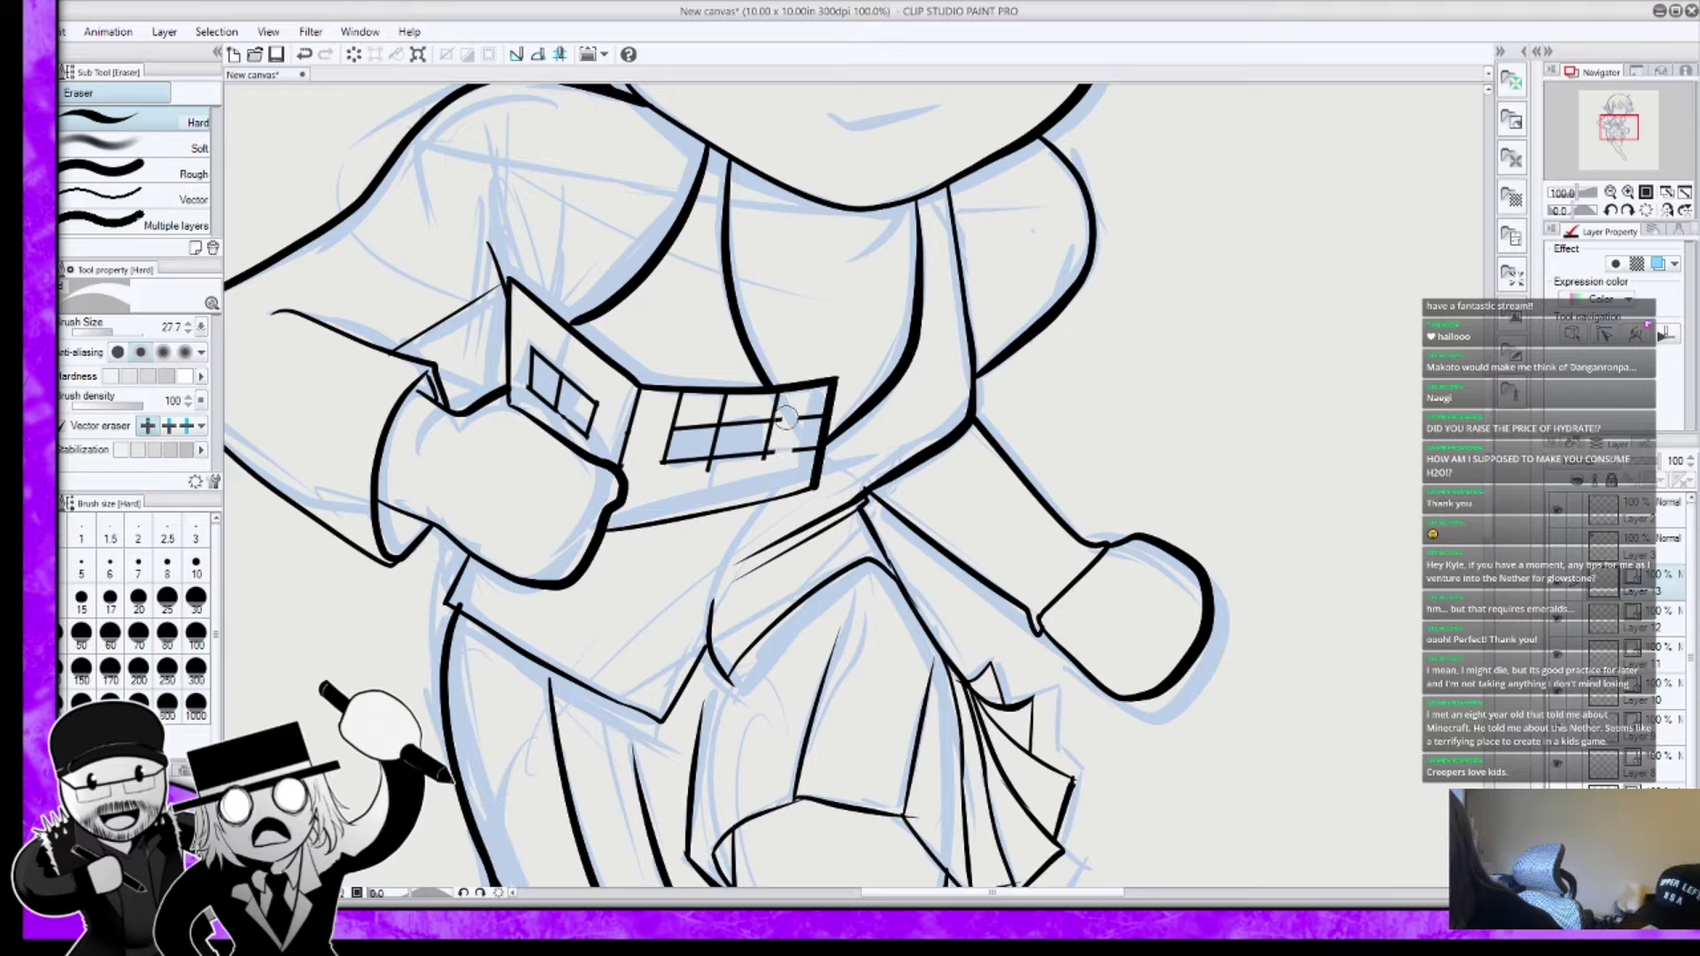
mouse_move(773, 447)
left_mouse_down()
mouse_move(782, 410)
mouse_move(777, 474)
mouse_move(802, 416)
mouse_move(815, 456)
left_mouse_up()
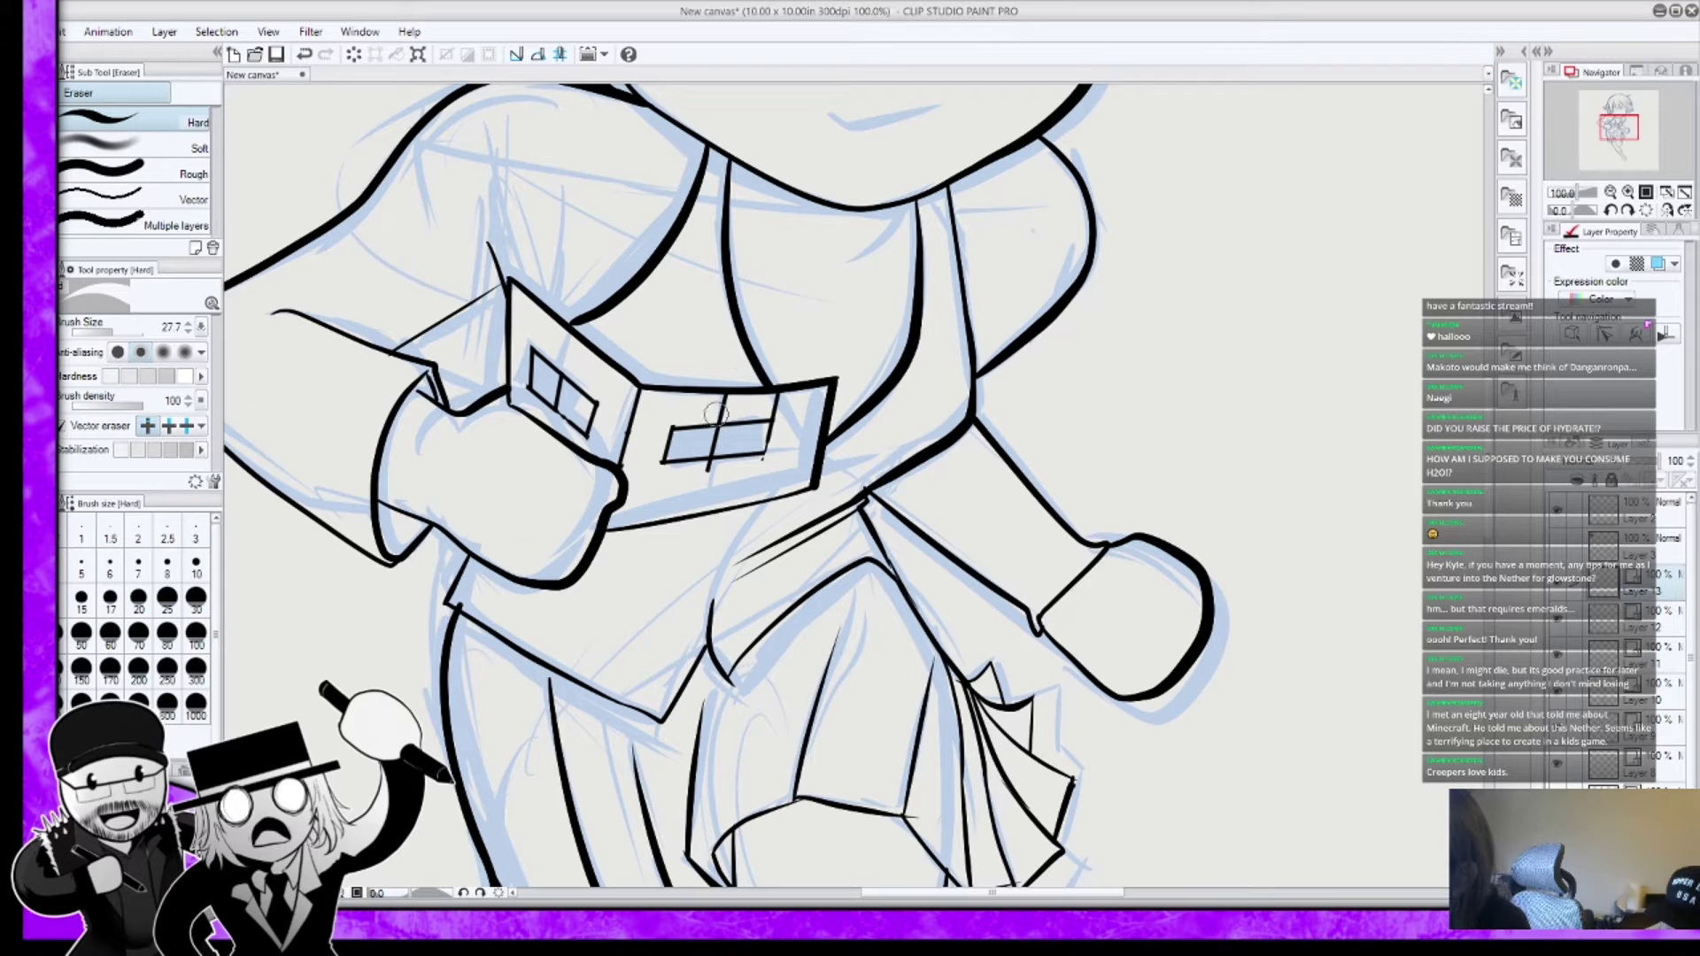
left_click_drag(721, 416, 753, 372)
left_click_drag(710, 471, 716, 432)
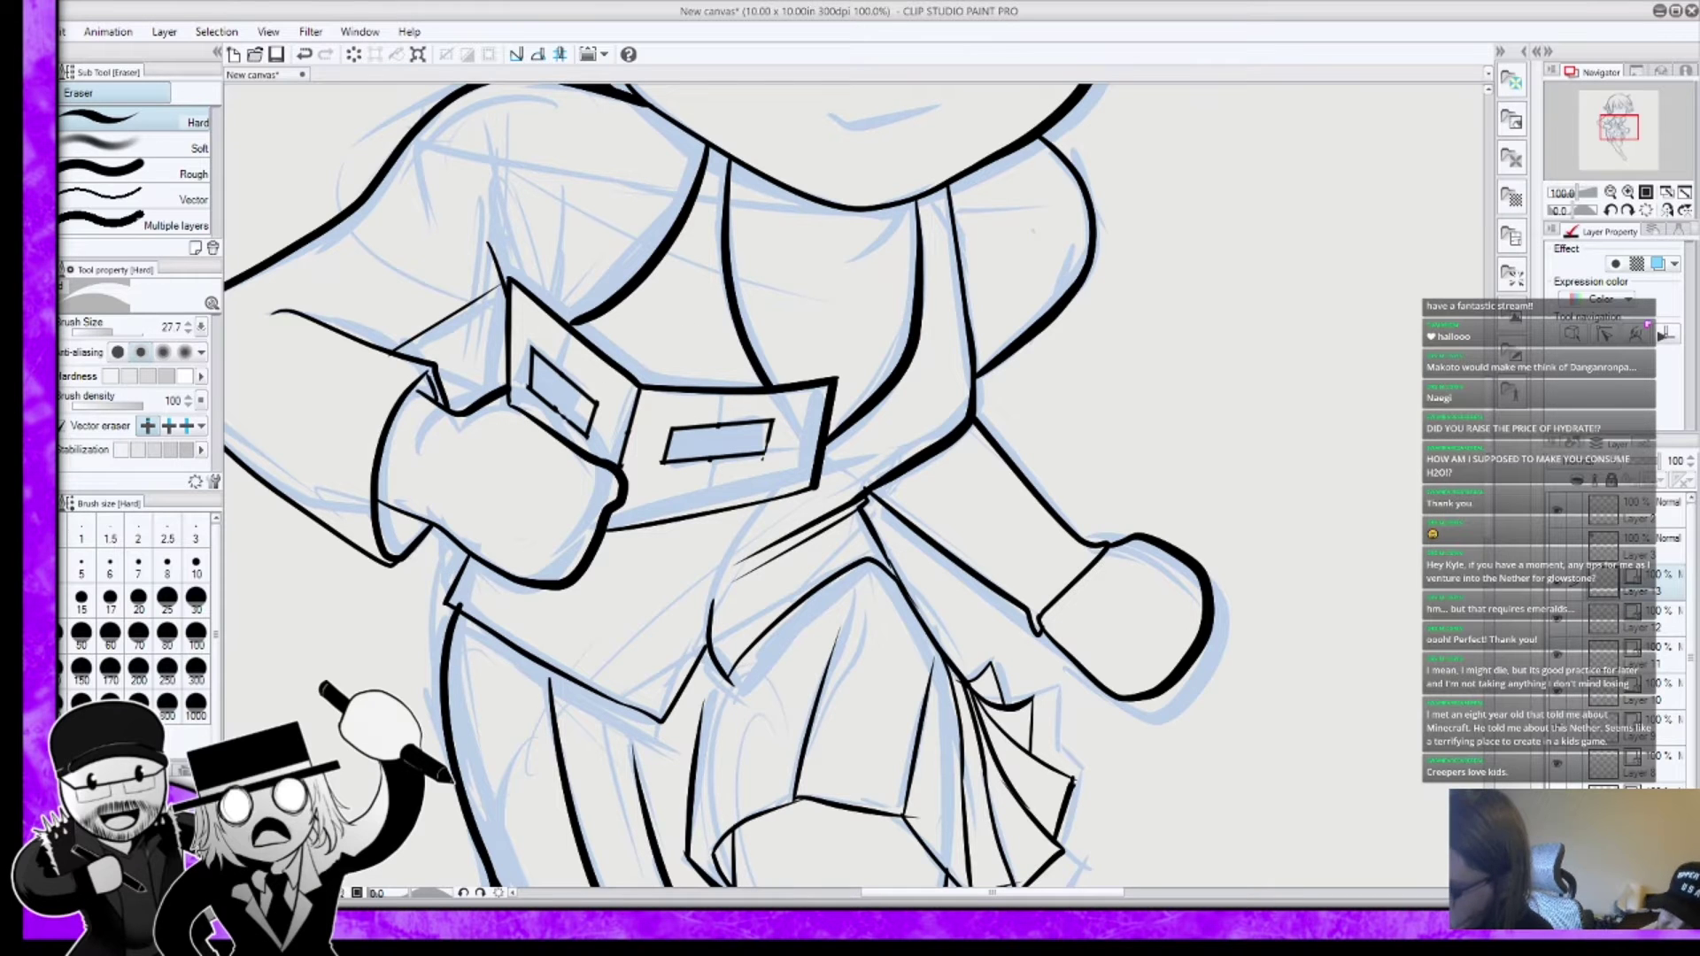
key("u")
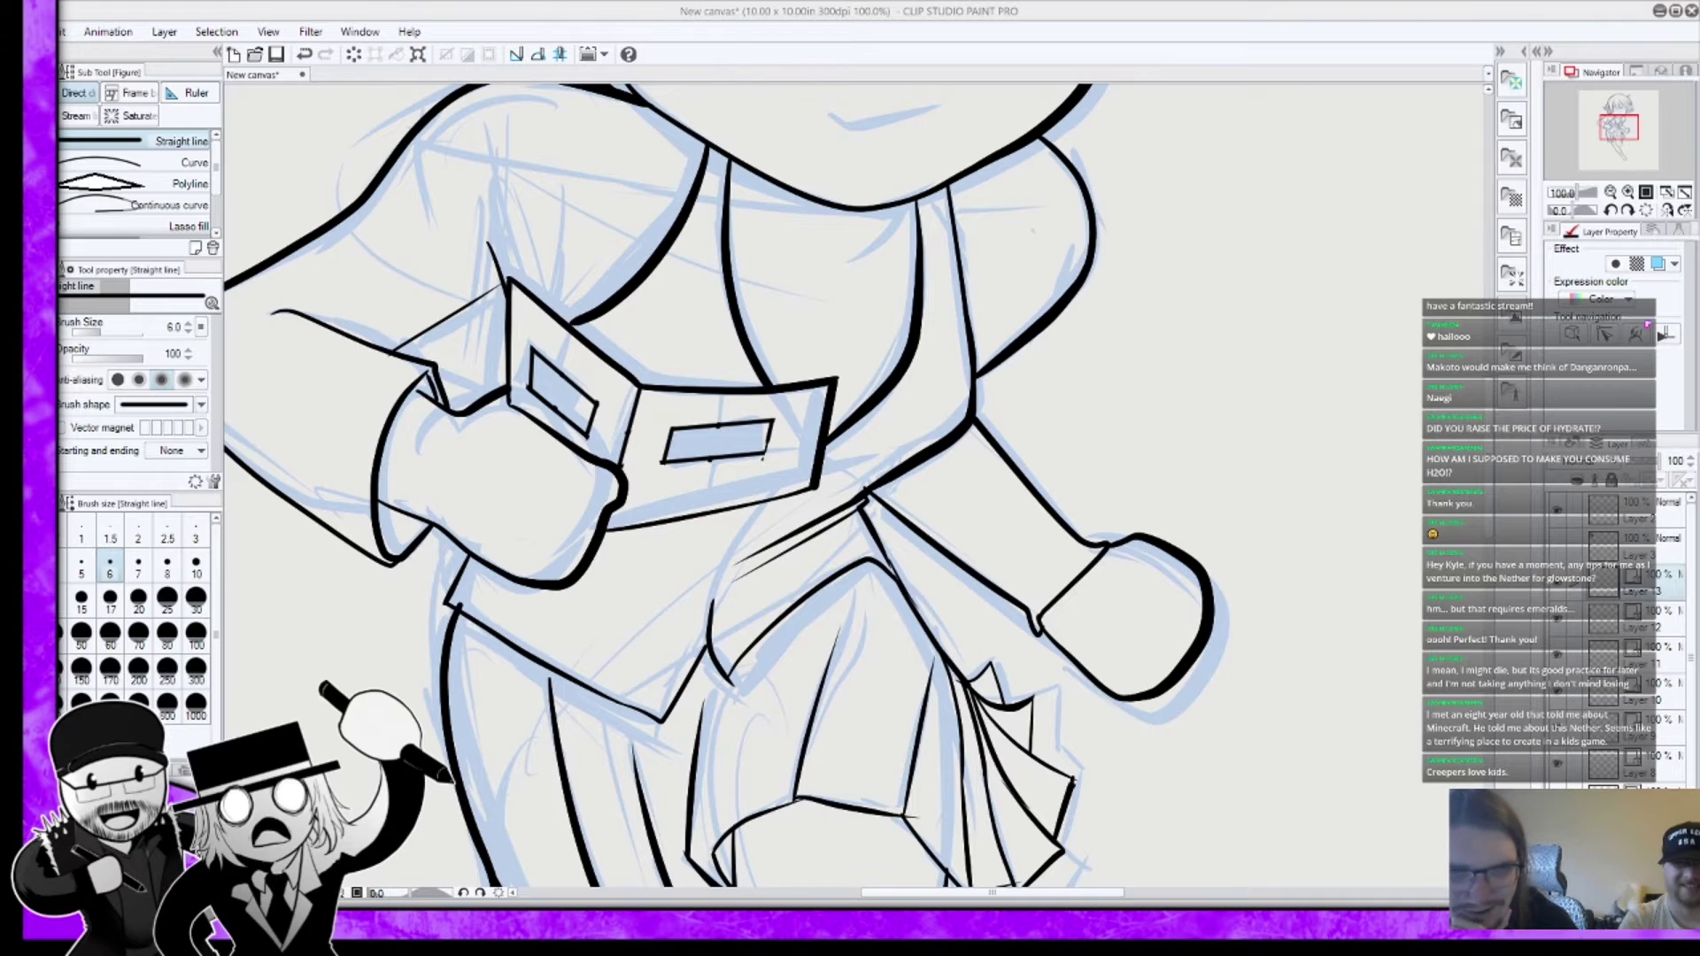
Step: Ink a curved stroke along the headband across the top of the character's hair
scroll(558, 510, "down", 5)
key("p")
left_click_drag(746, 233, 838, 175)
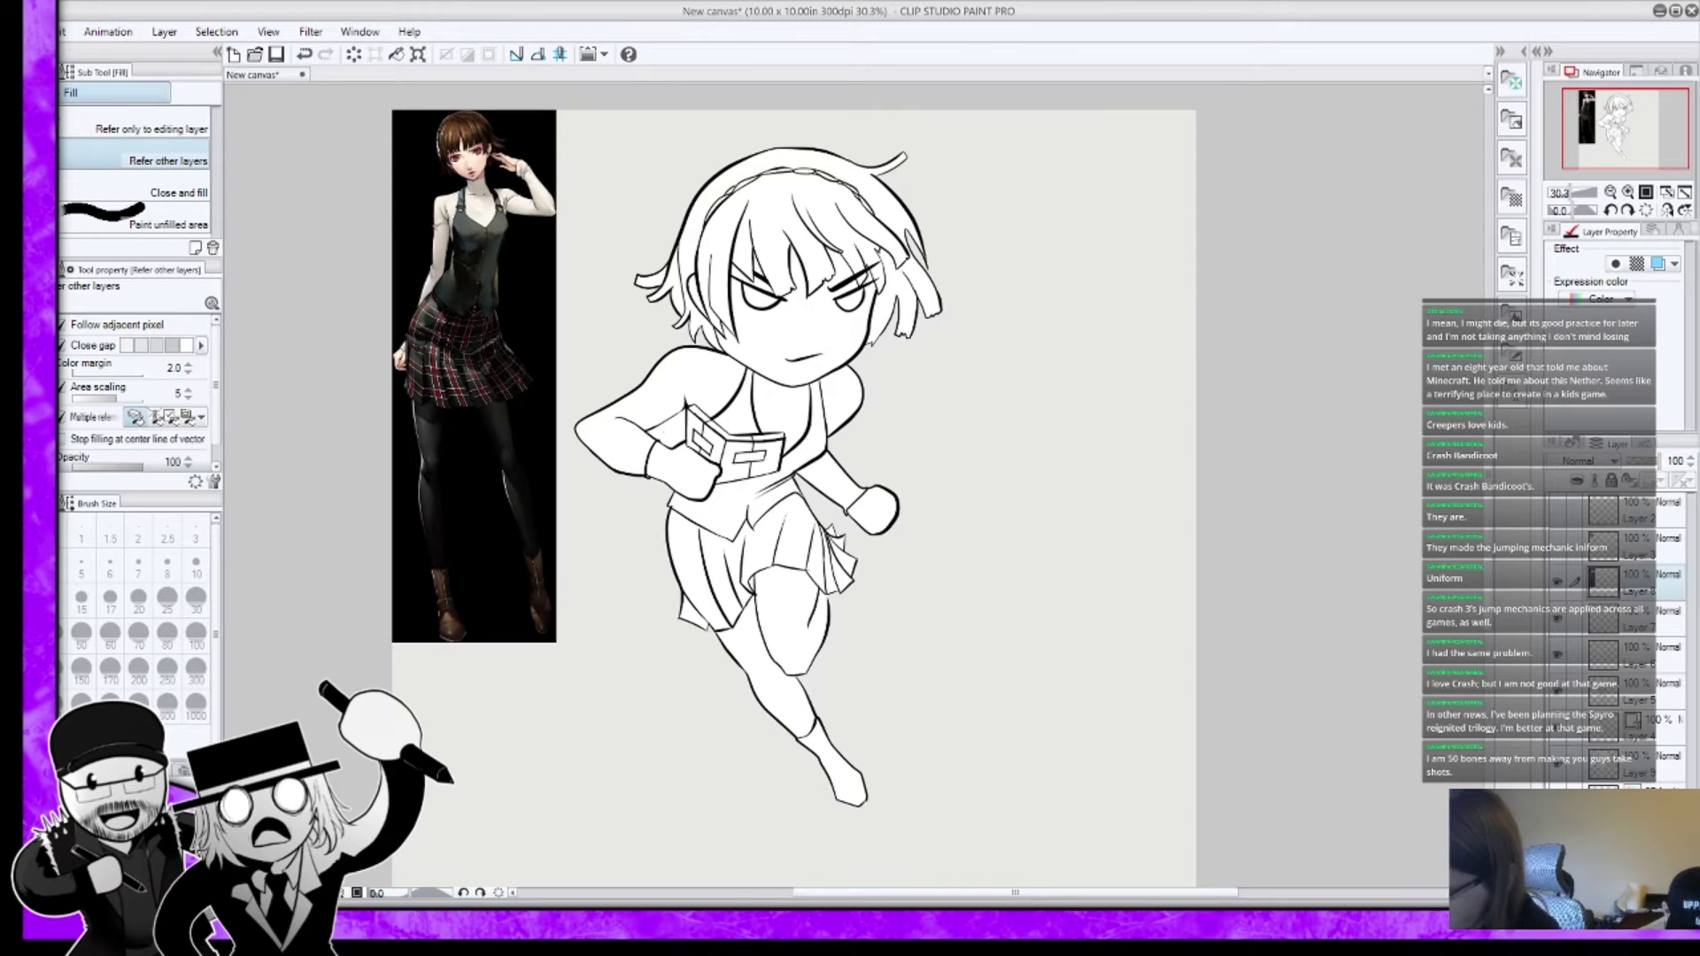
Step: Ready the Eyedropper for sampling reference colours and add a new layer for the character's flat colours
key("i")
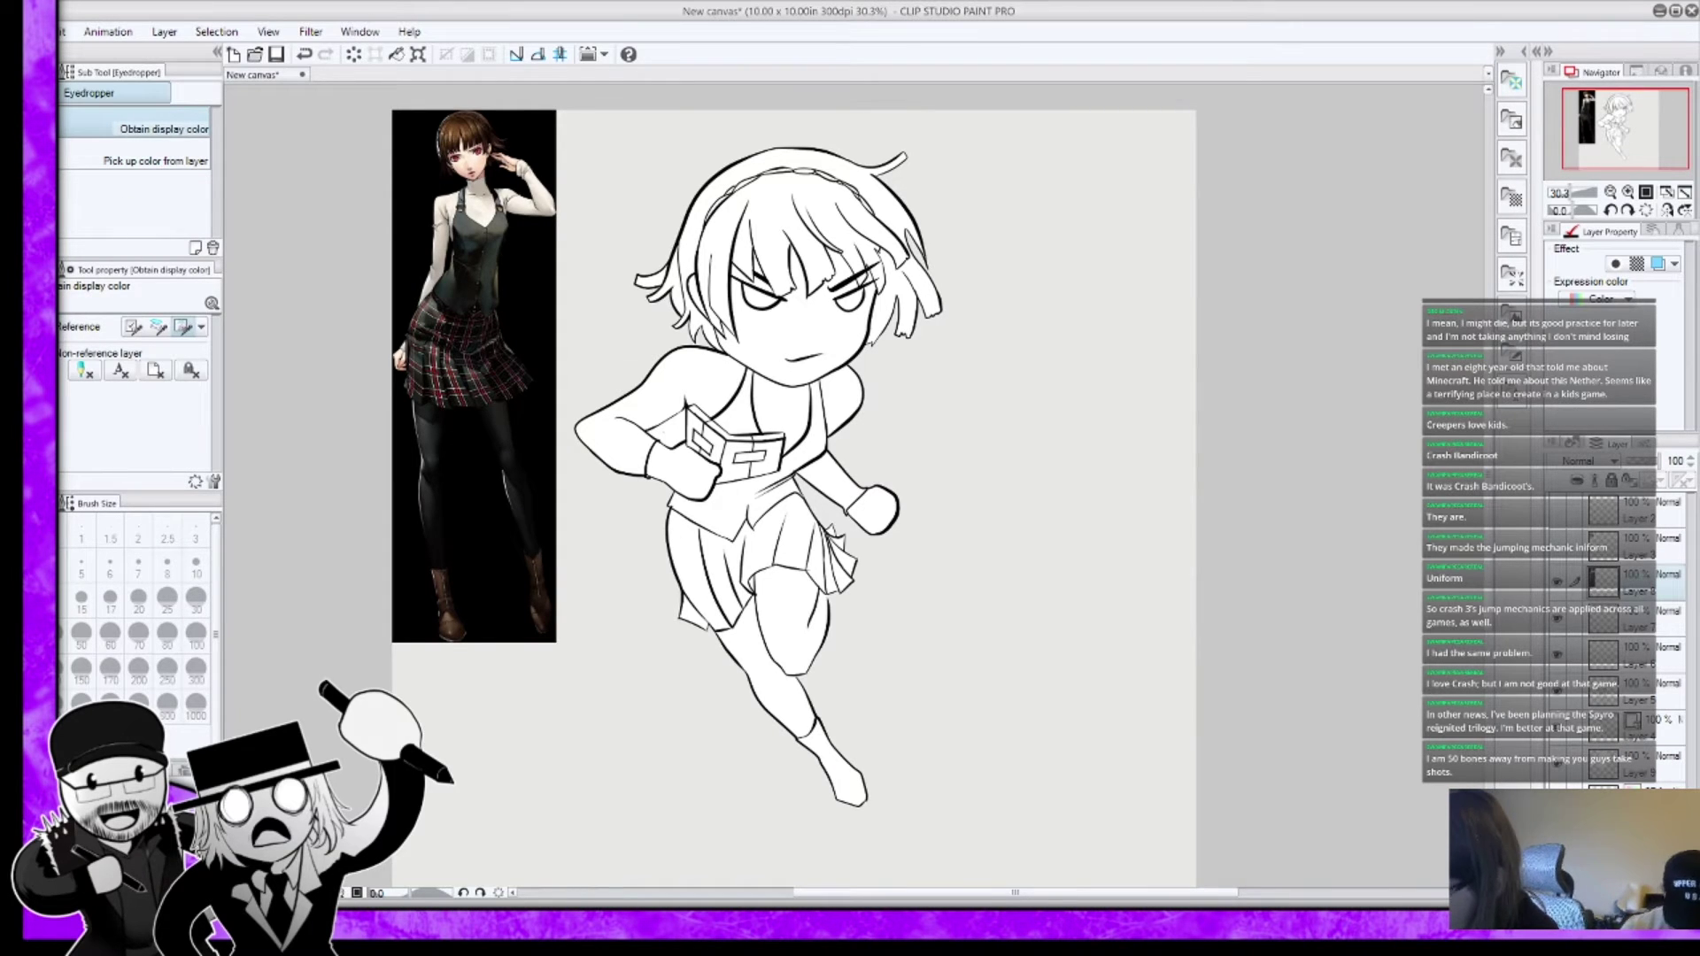
left_click(164, 31)
left_click(204, 54)
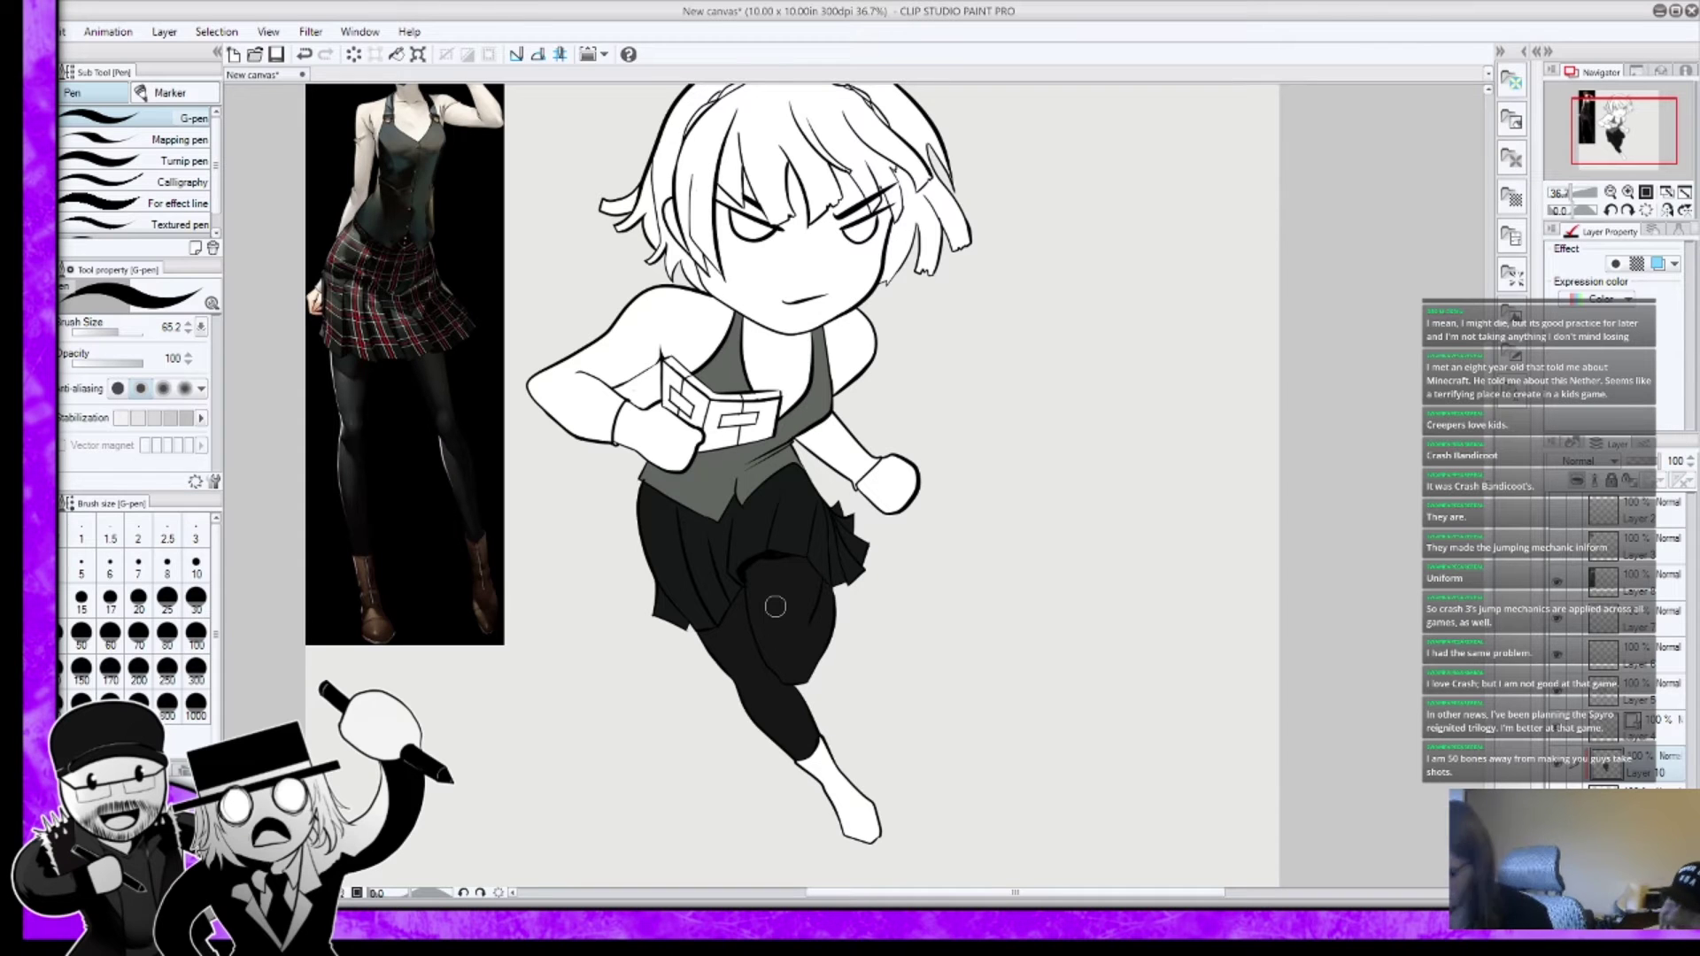
Step: Fill the small rectangles on both belt panels with black
scroll(775, 606, "up", 3)
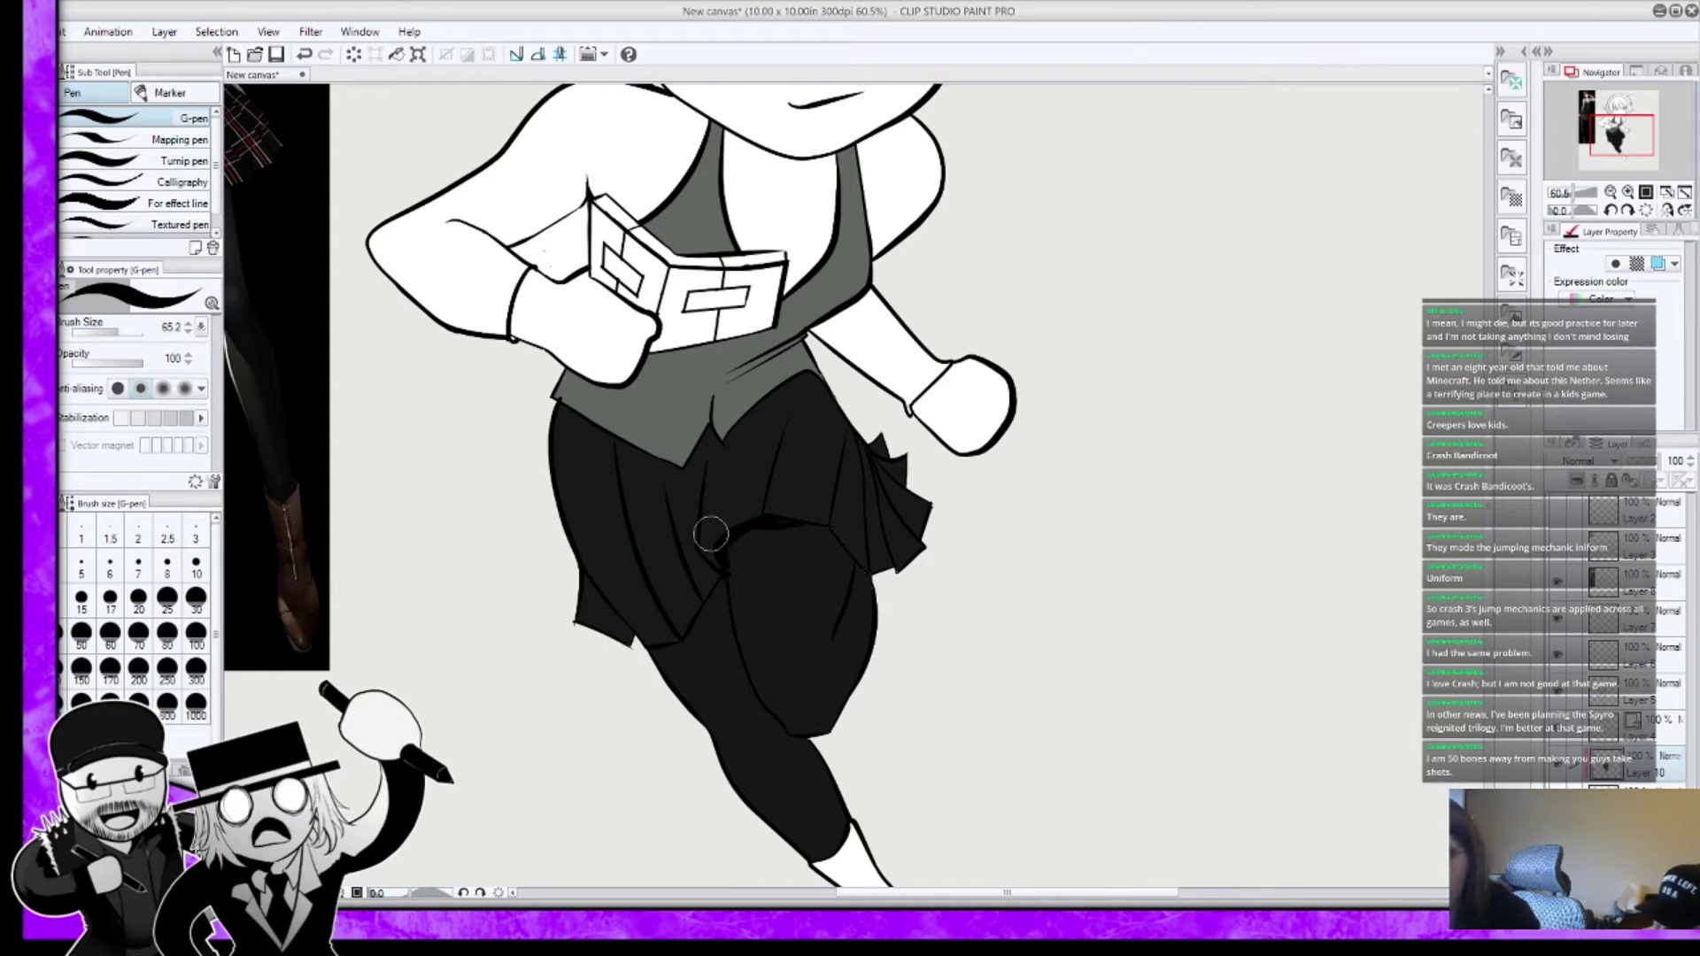
key("g")
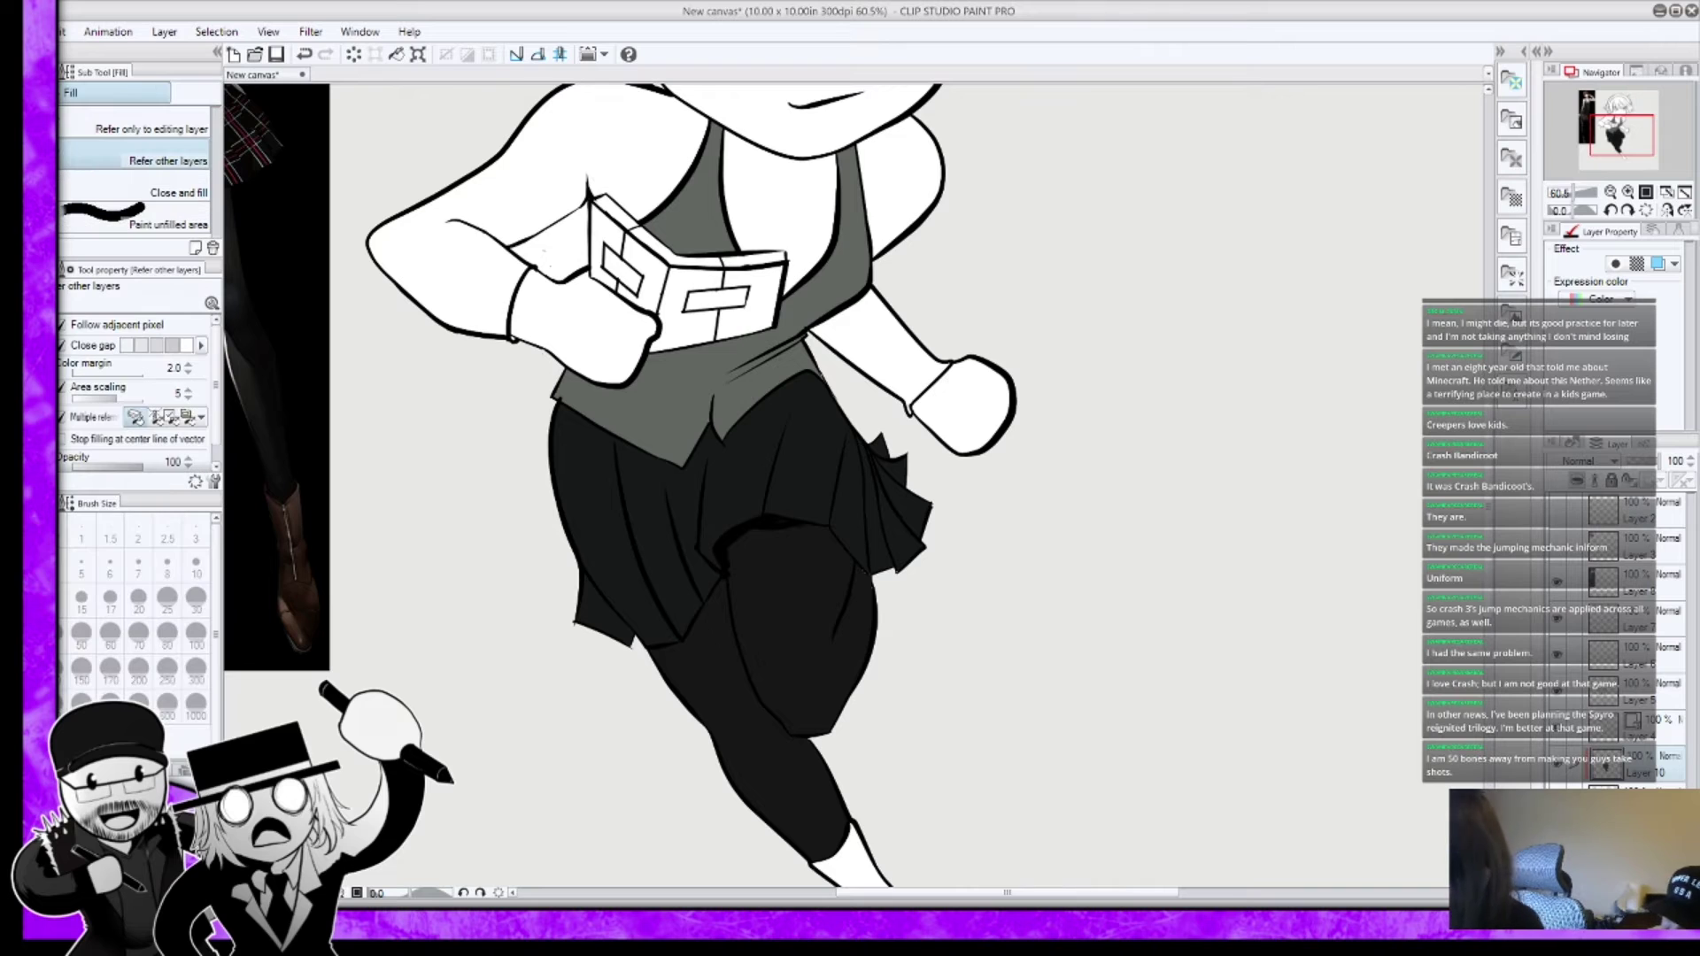
left_click(715, 300)
left_click(623, 270)
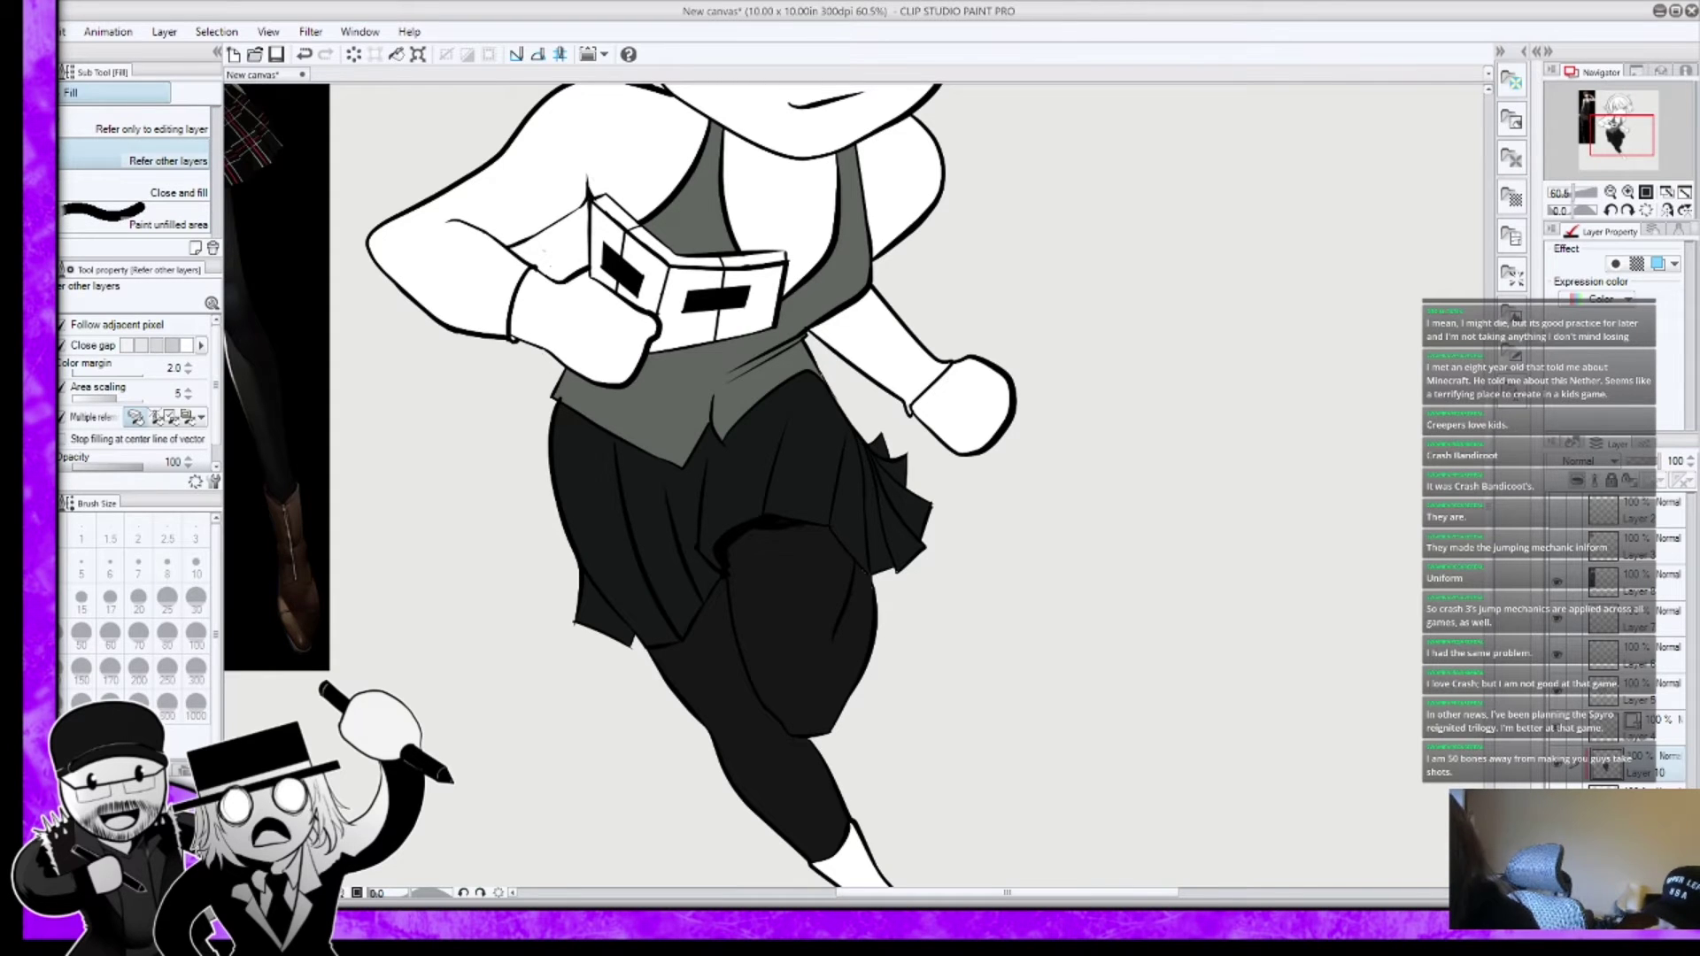
Step: Pick the brown from the reference image's boots and fill the character's boot with it
scroll(718, 487, "down", 5)
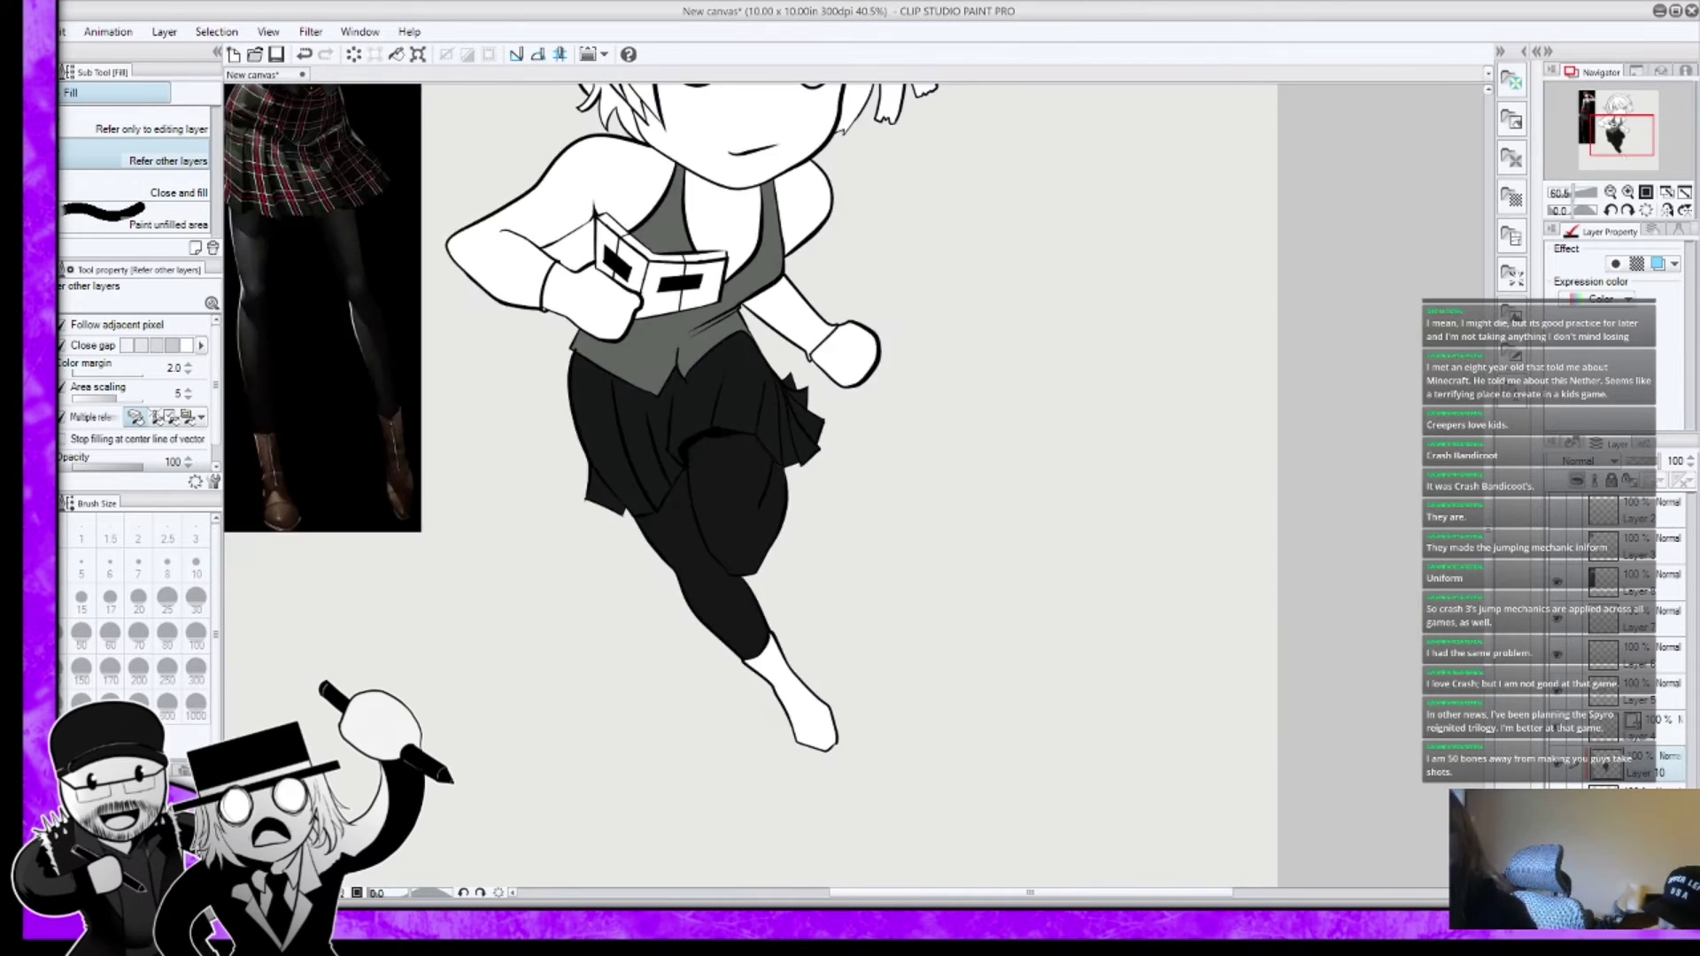
key("i")
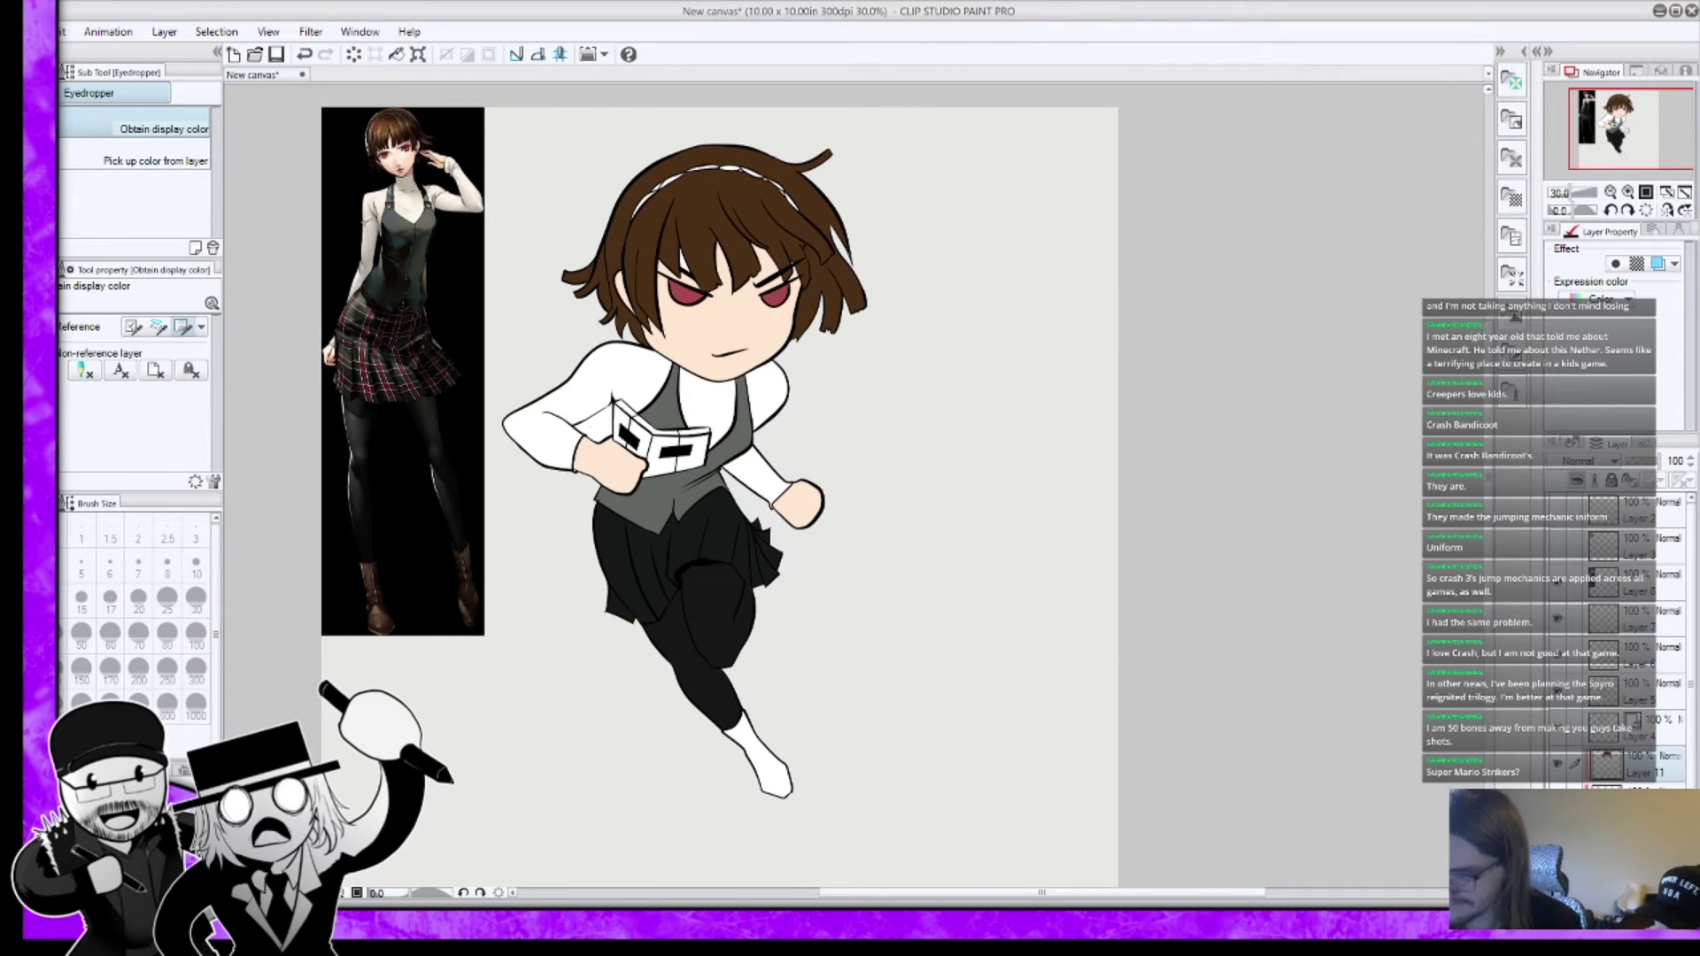
key("g")
left_click(758, 762)
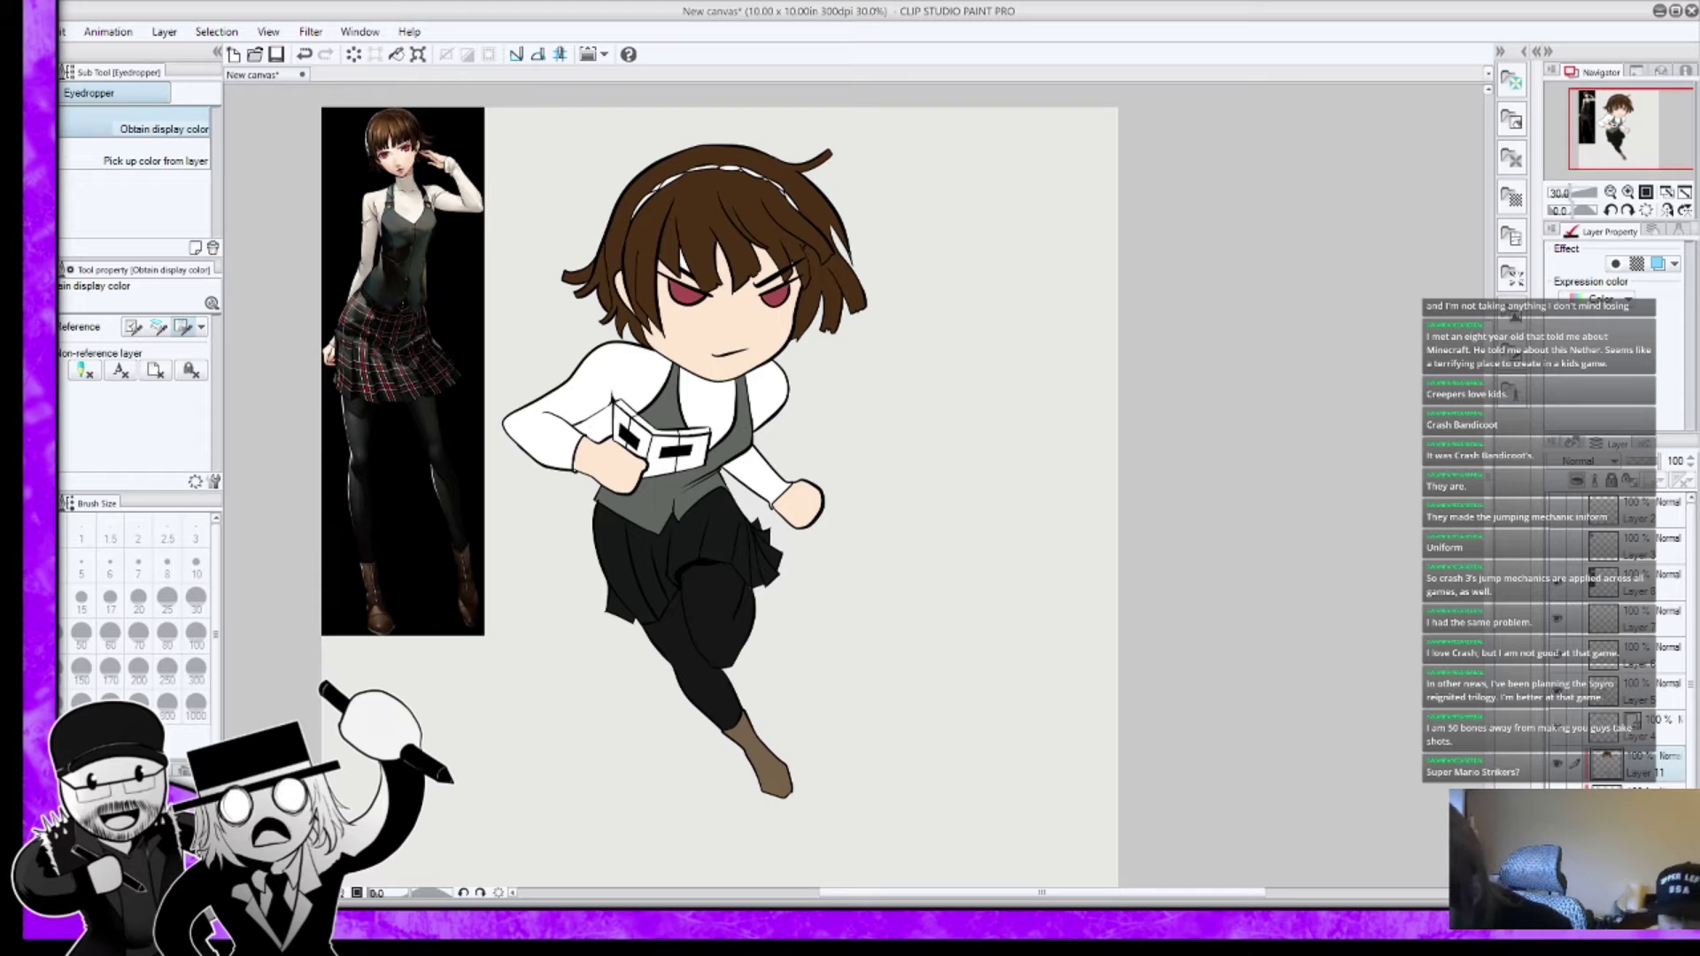
Step: Fill all sections of the belt panels around the black rectangles with grey
key("g")
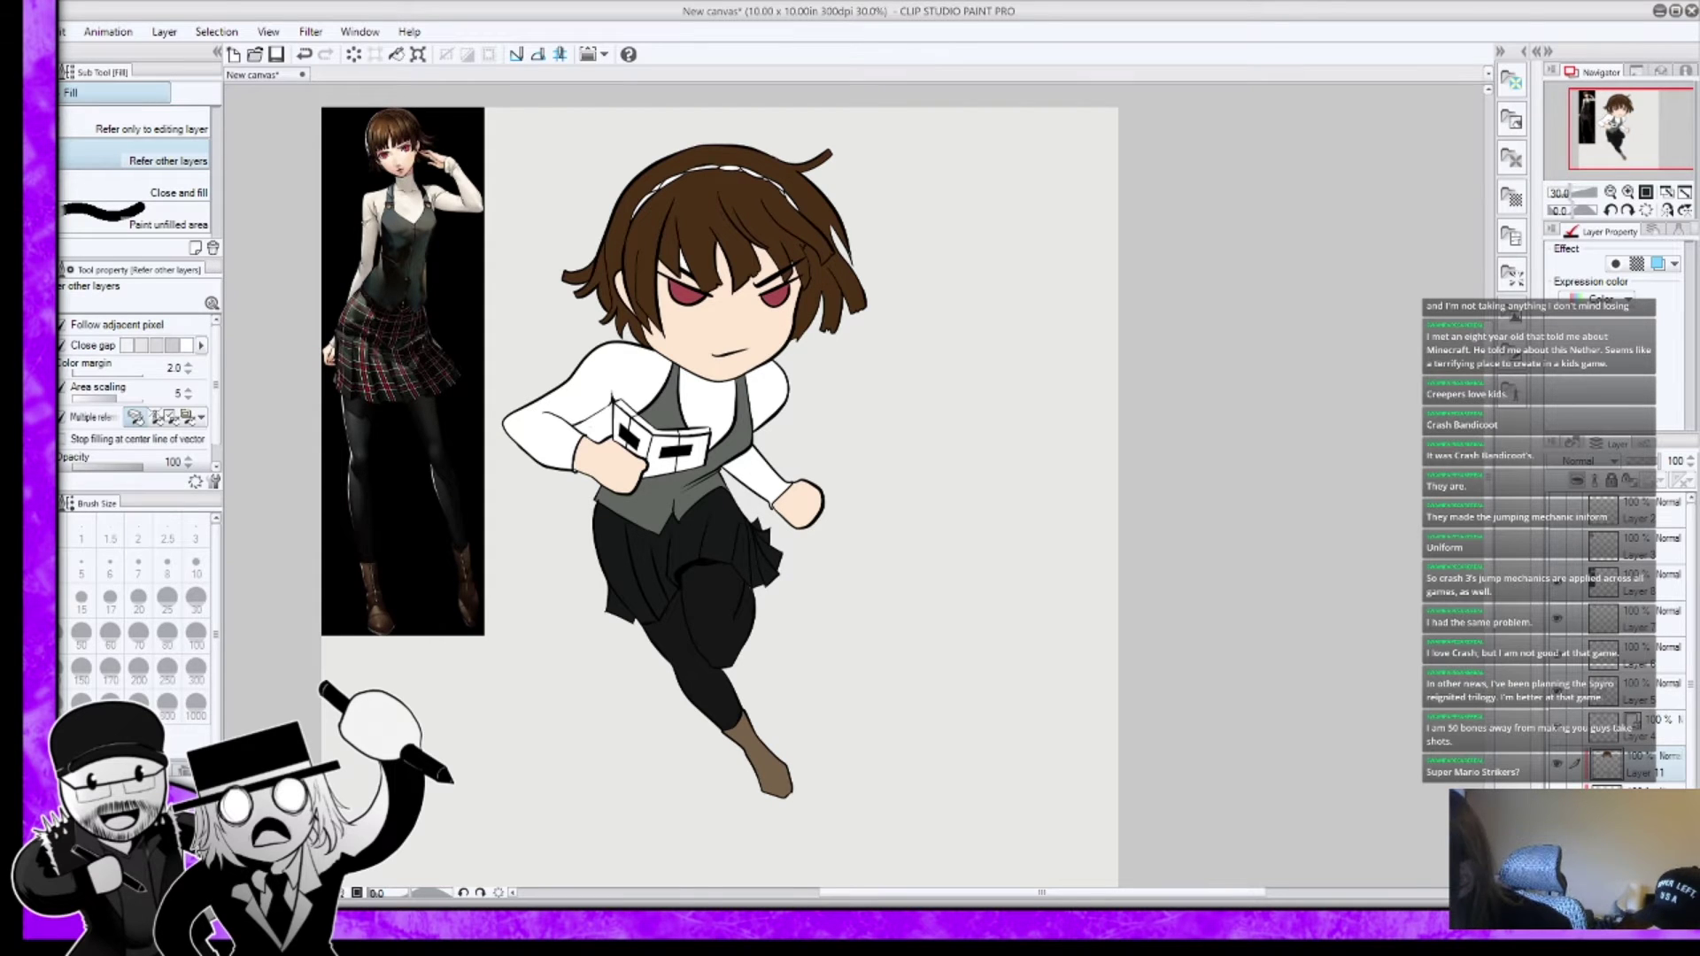
left_click(661, 457)
left_click(692, 453)
left_click(695, 432)
left_click(655, 425)
left_click(640, 438)
left_click(622, 425)
left_click(626, 407)
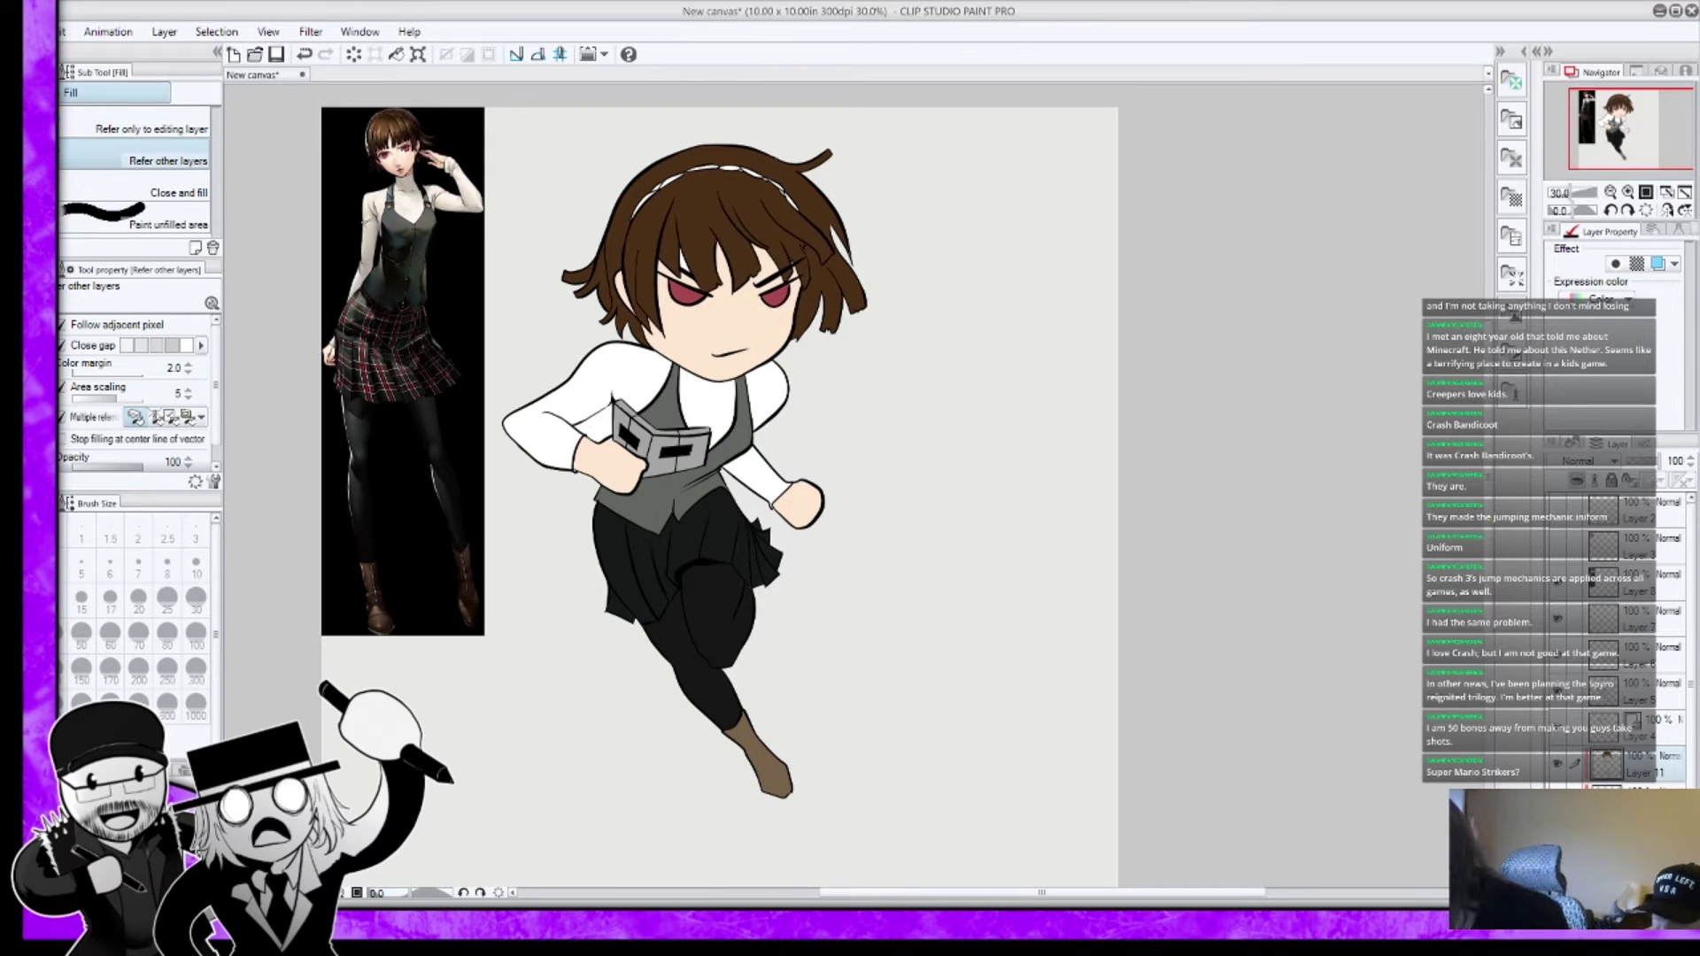
key("p")
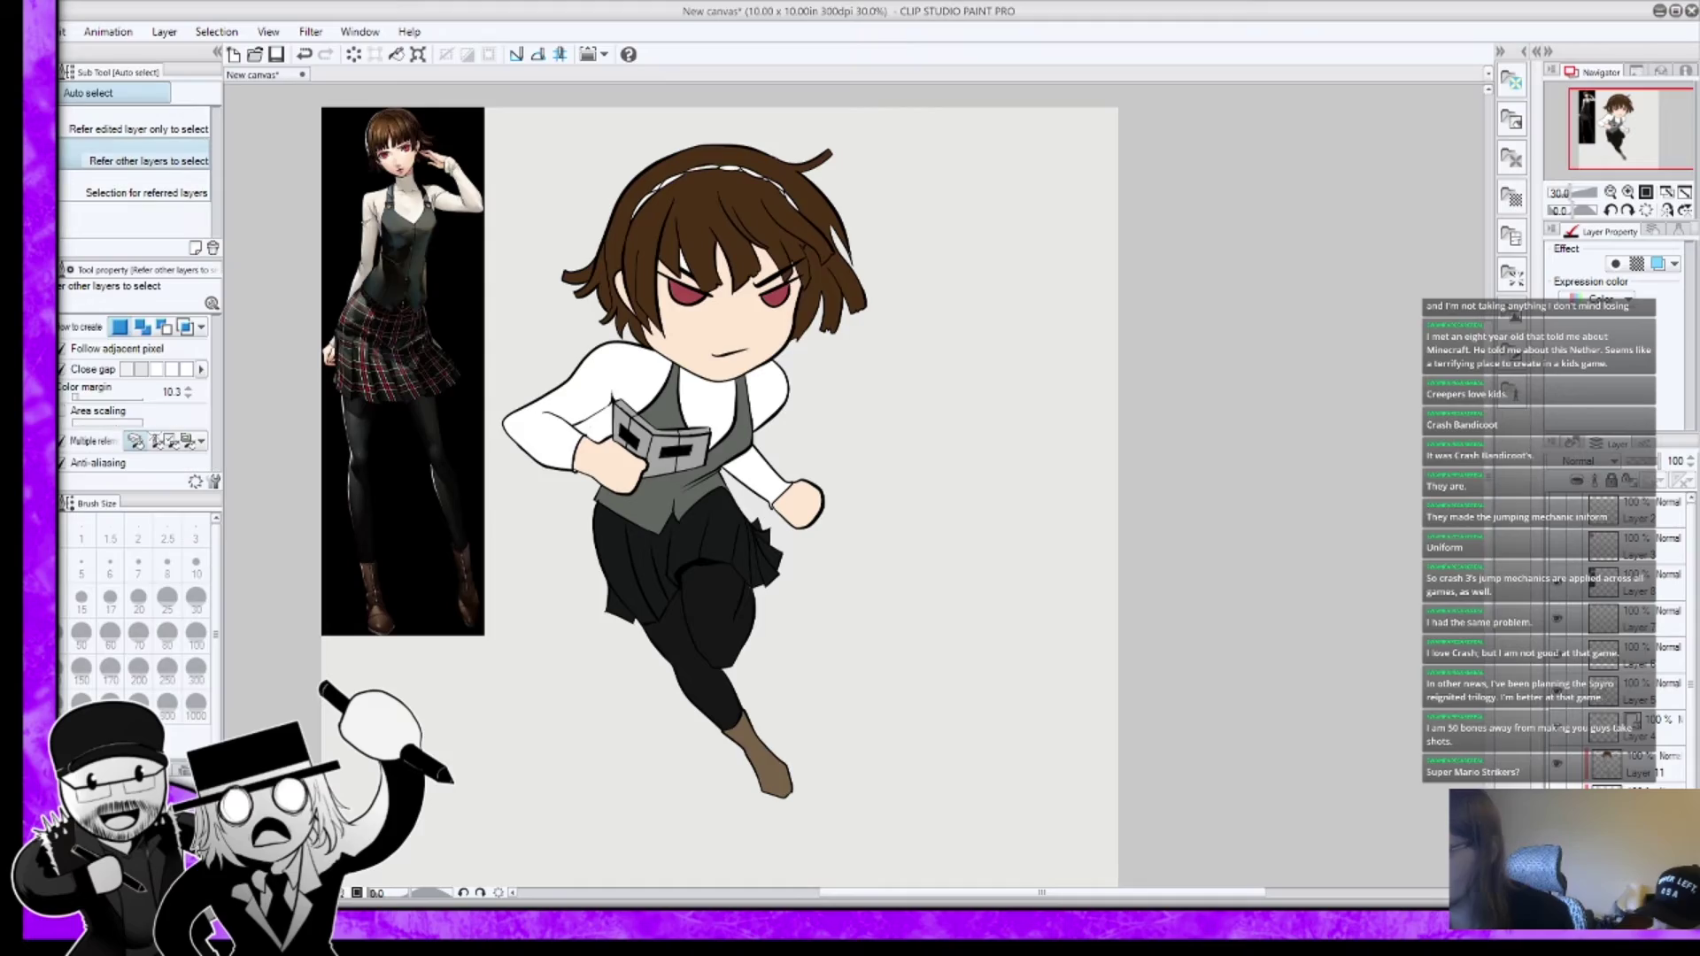
scroll(782, 214, "down", 1)
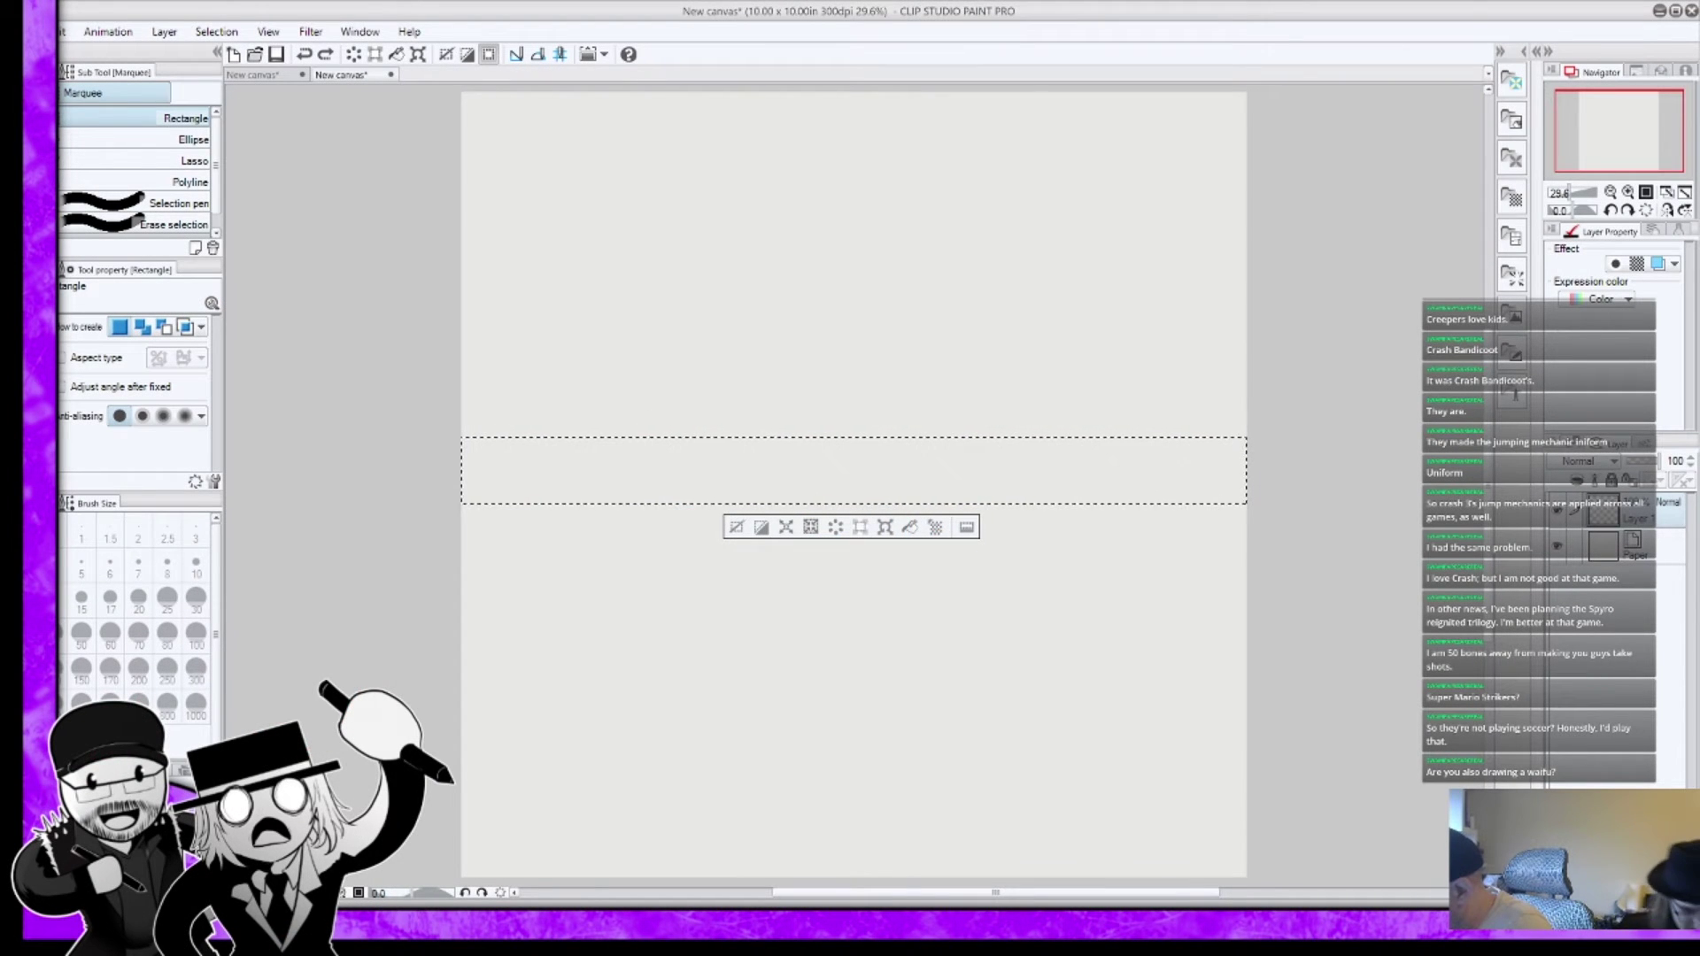
Step: Fill the selected horizontal band across the middle of the new canvas with dark grey and clear the selection
key("alt+BackSpace")
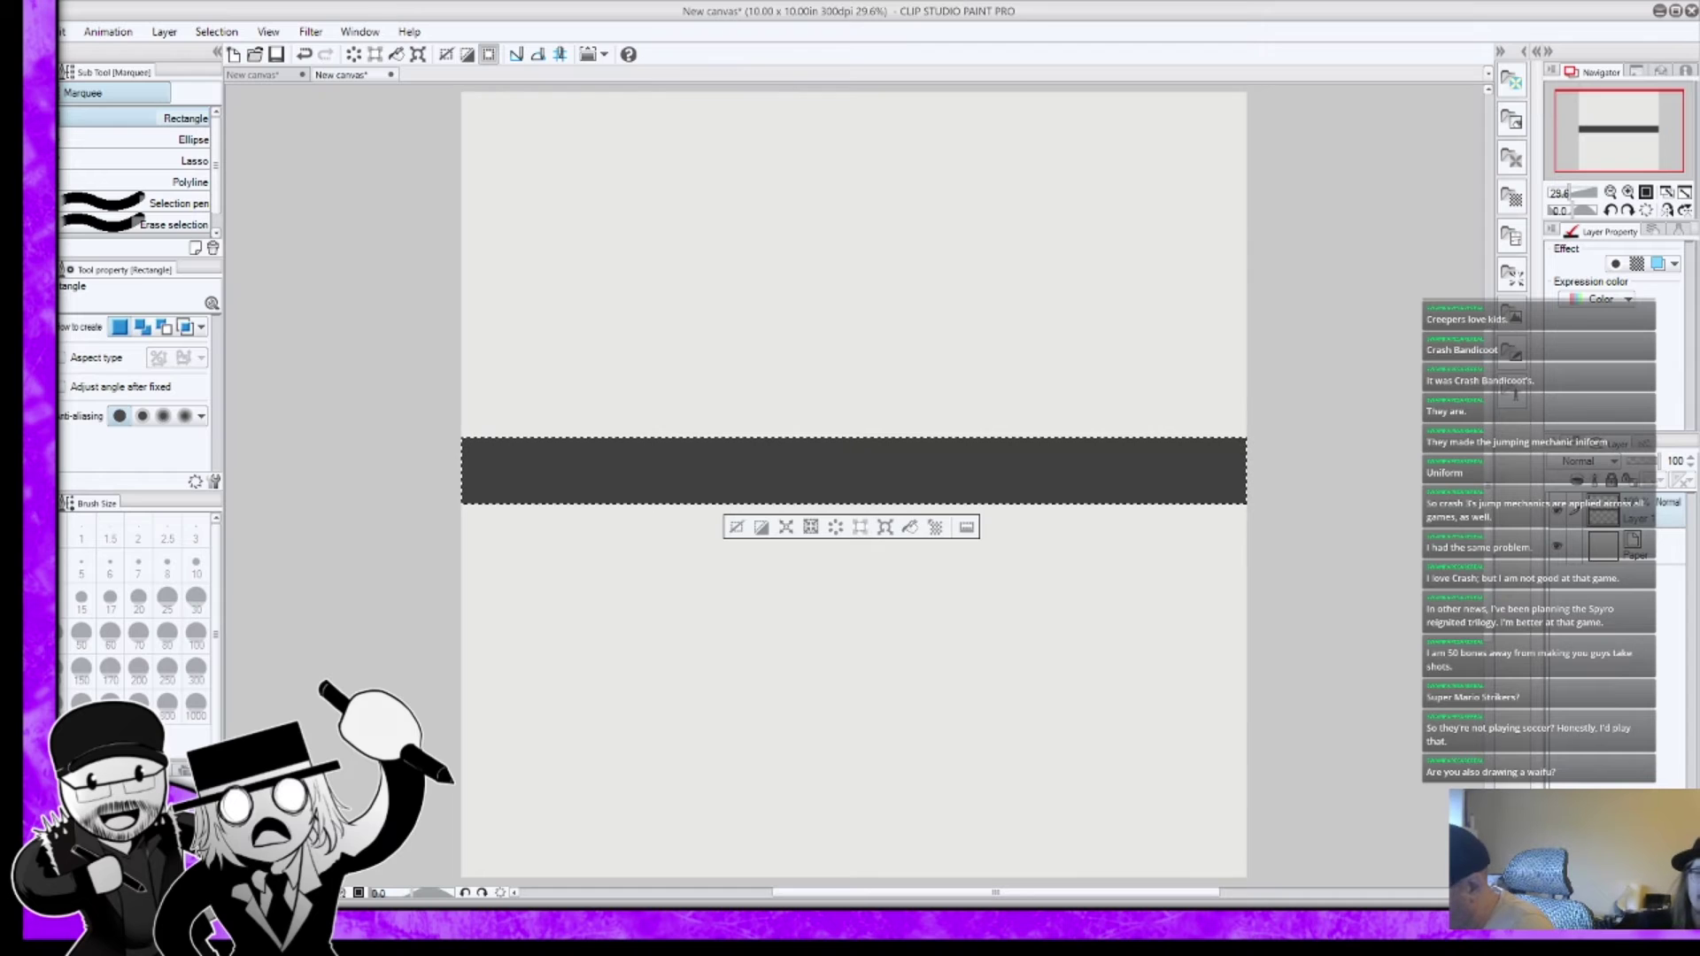
key("ctrl+d")
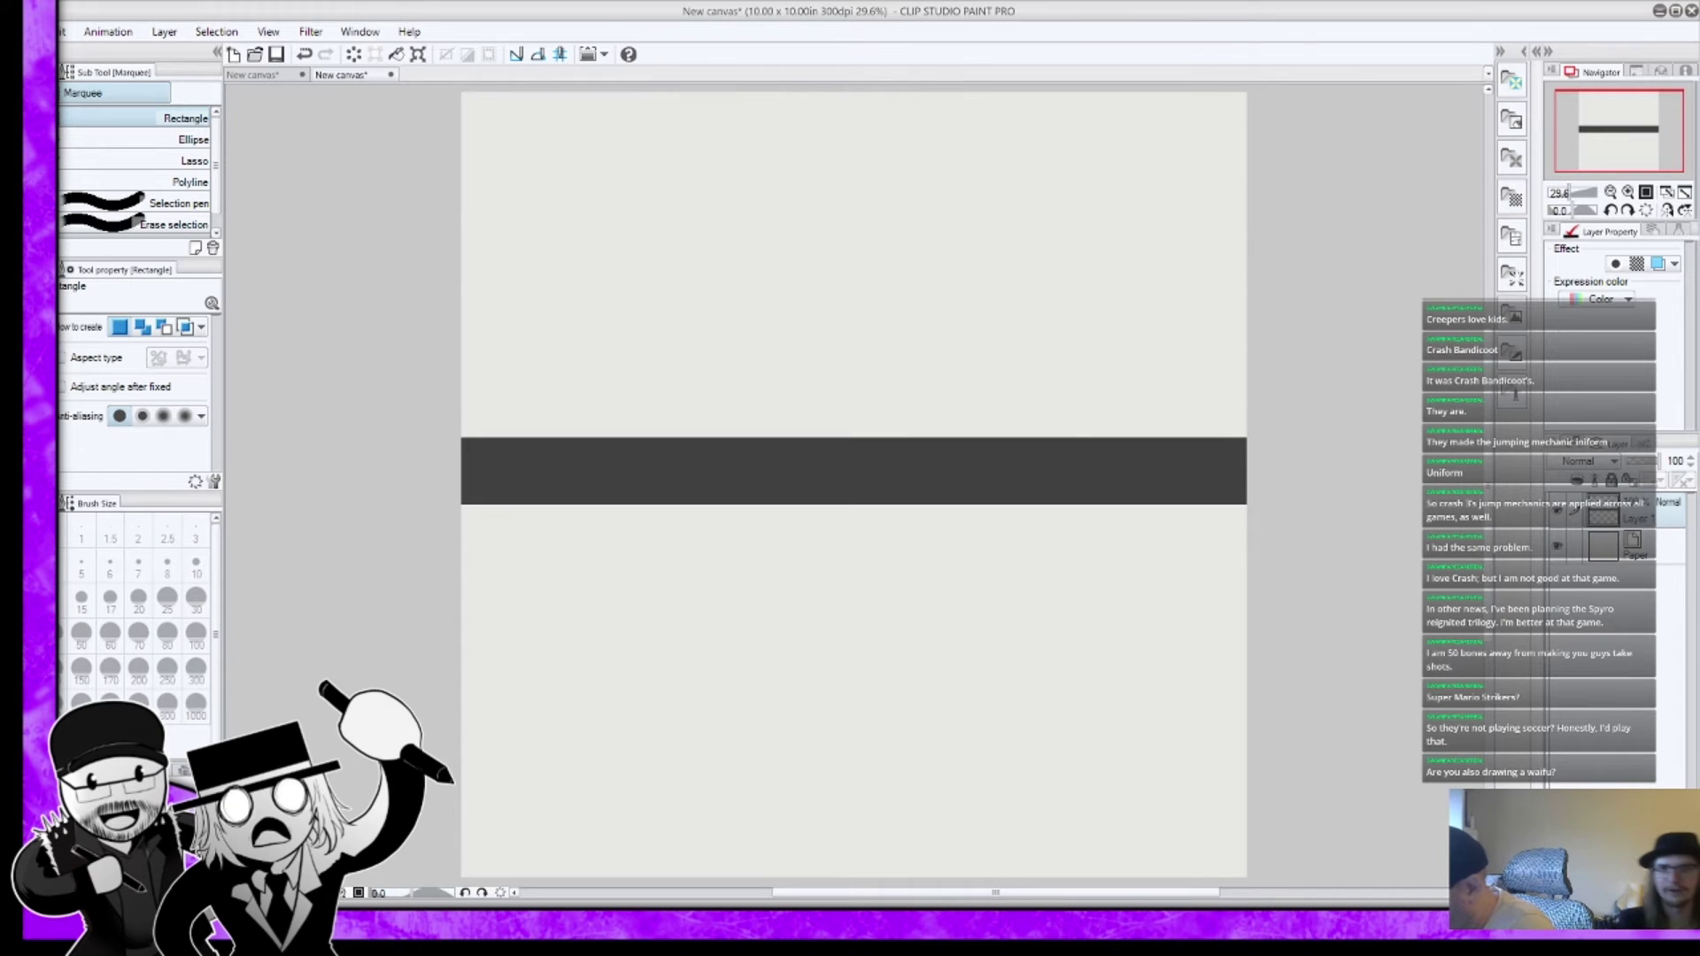
left_click_drag(676, 518, 809, 539)
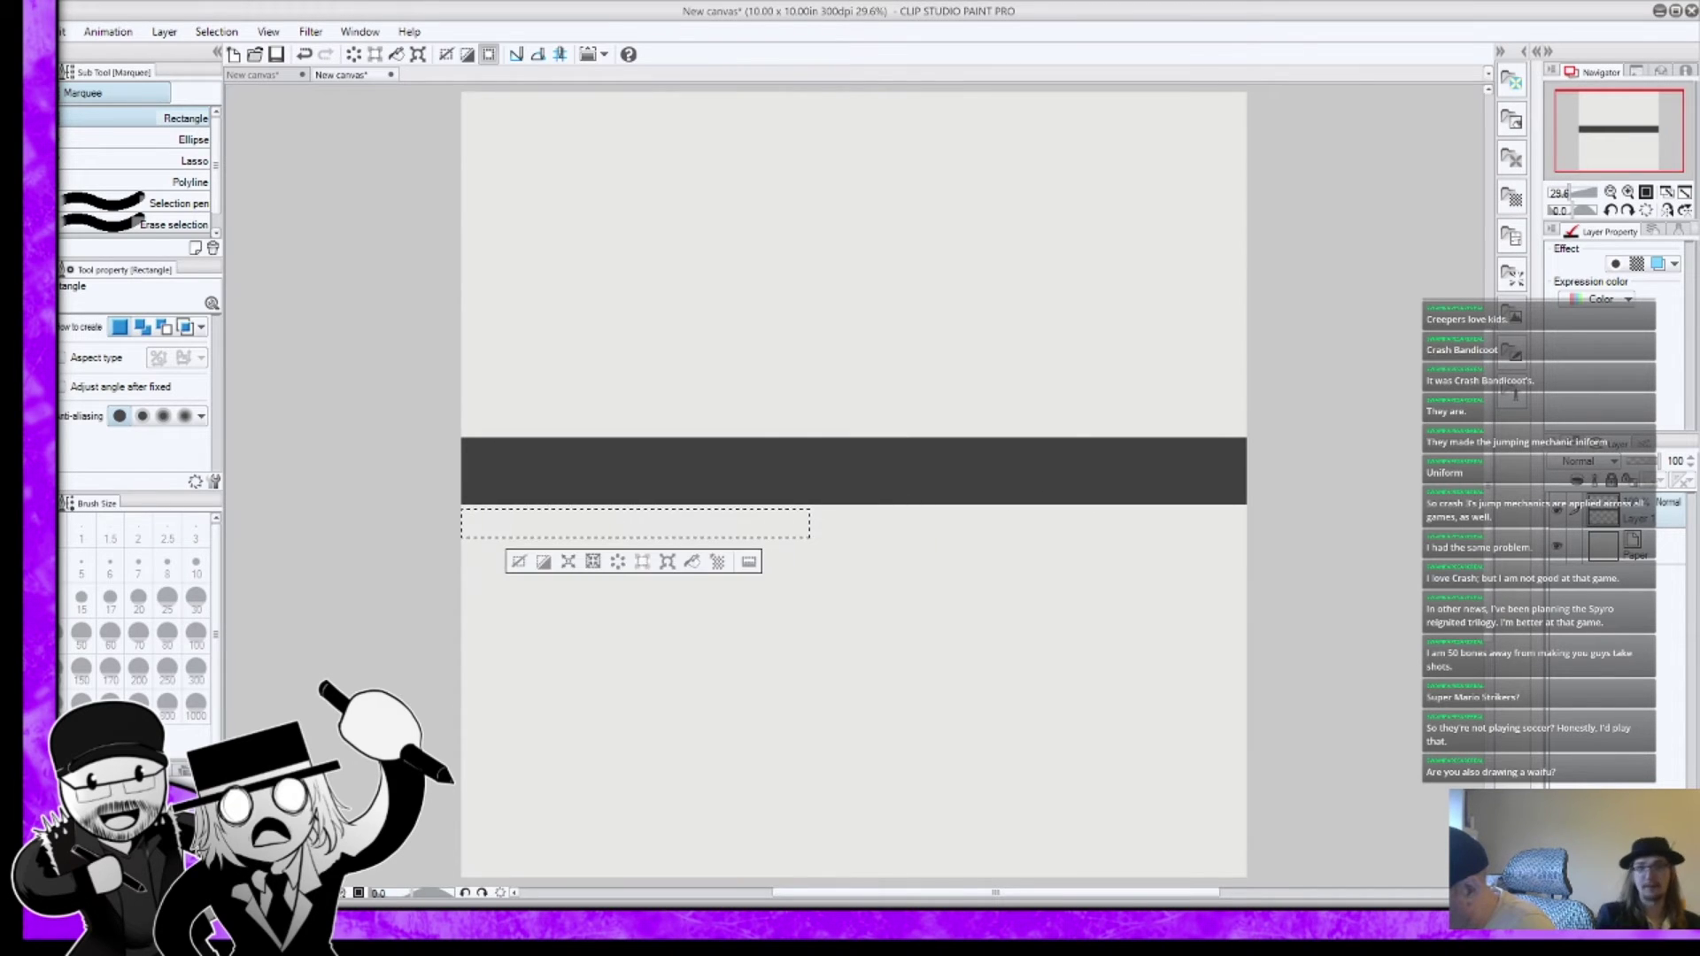
key("ctrl+d")
left_click_drag(593, 506, 864, 504)
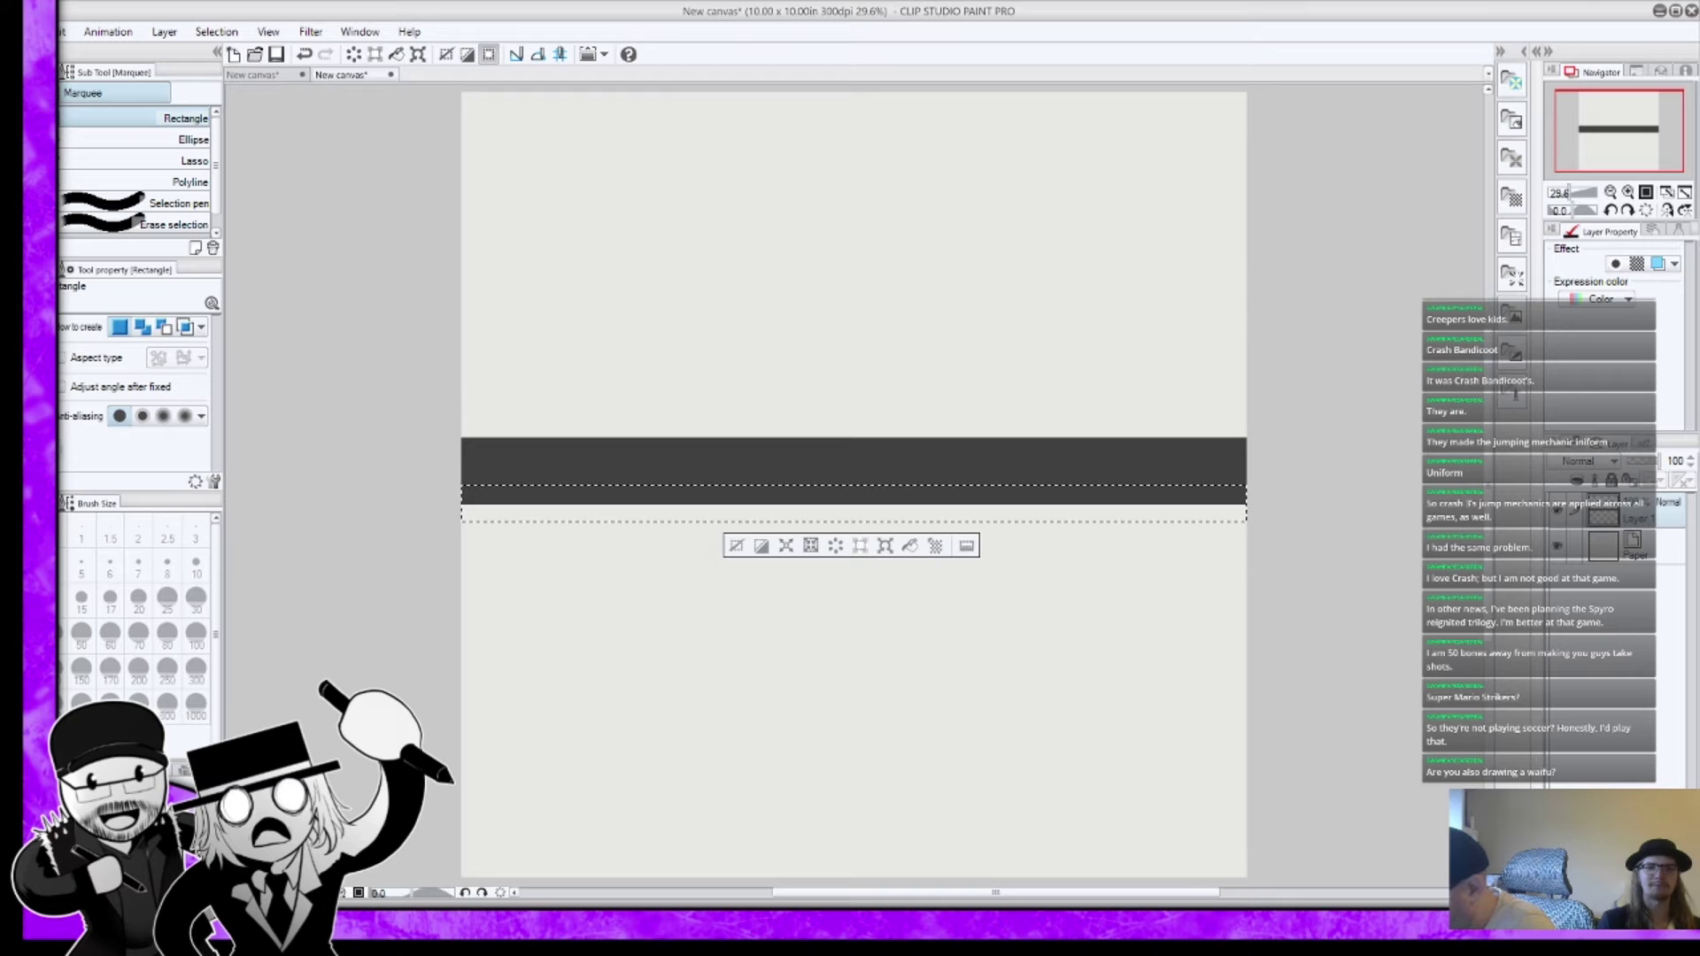
key("ctrl+z")
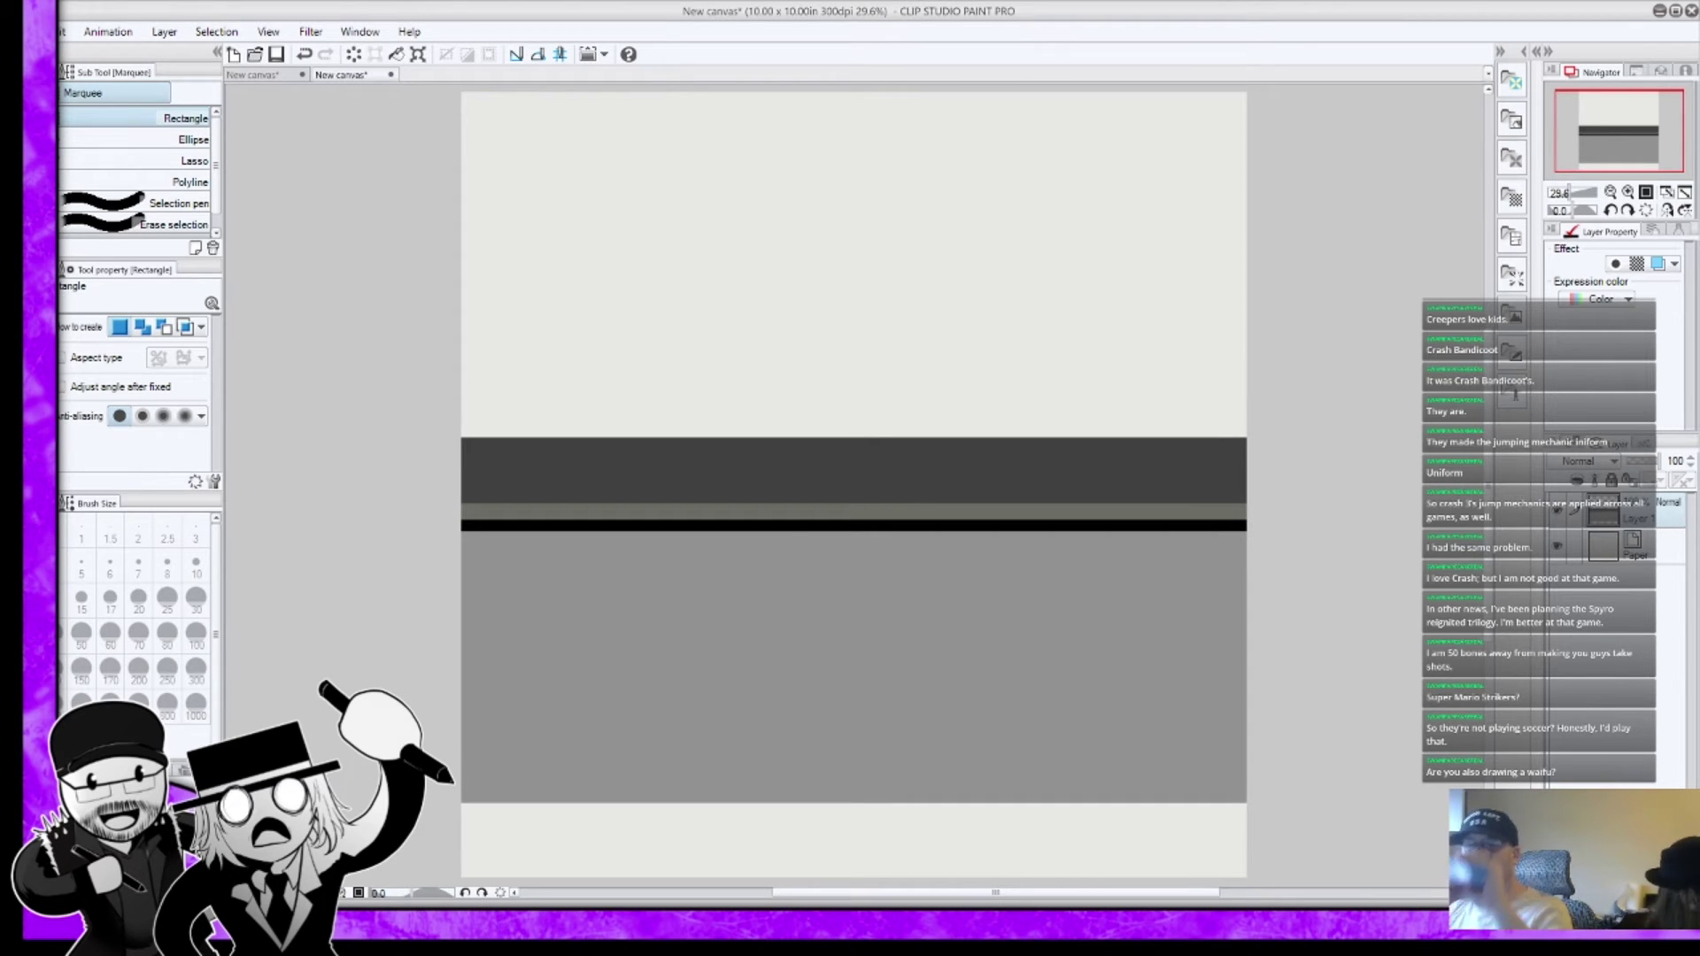
Step: Select a thin full-width strip below the darker grey band near the counter's base, fill it with black and deselect
key("ctrl+v")
left_click_drag(859, 768, 859, 759)
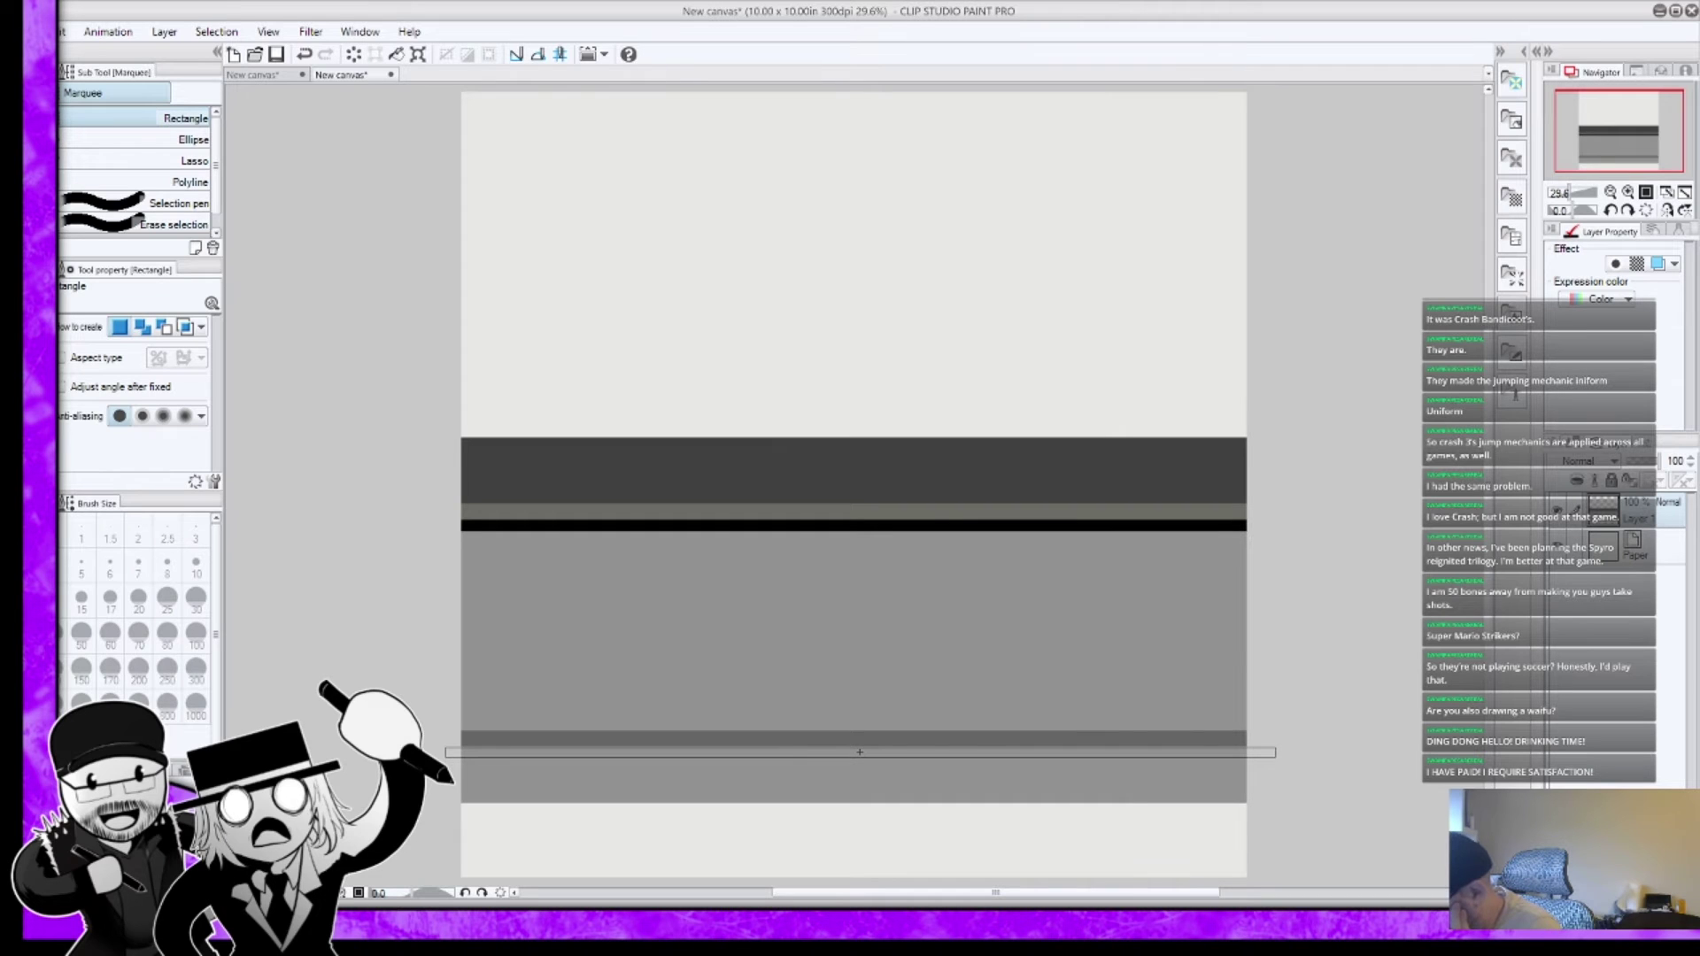
key("Return")
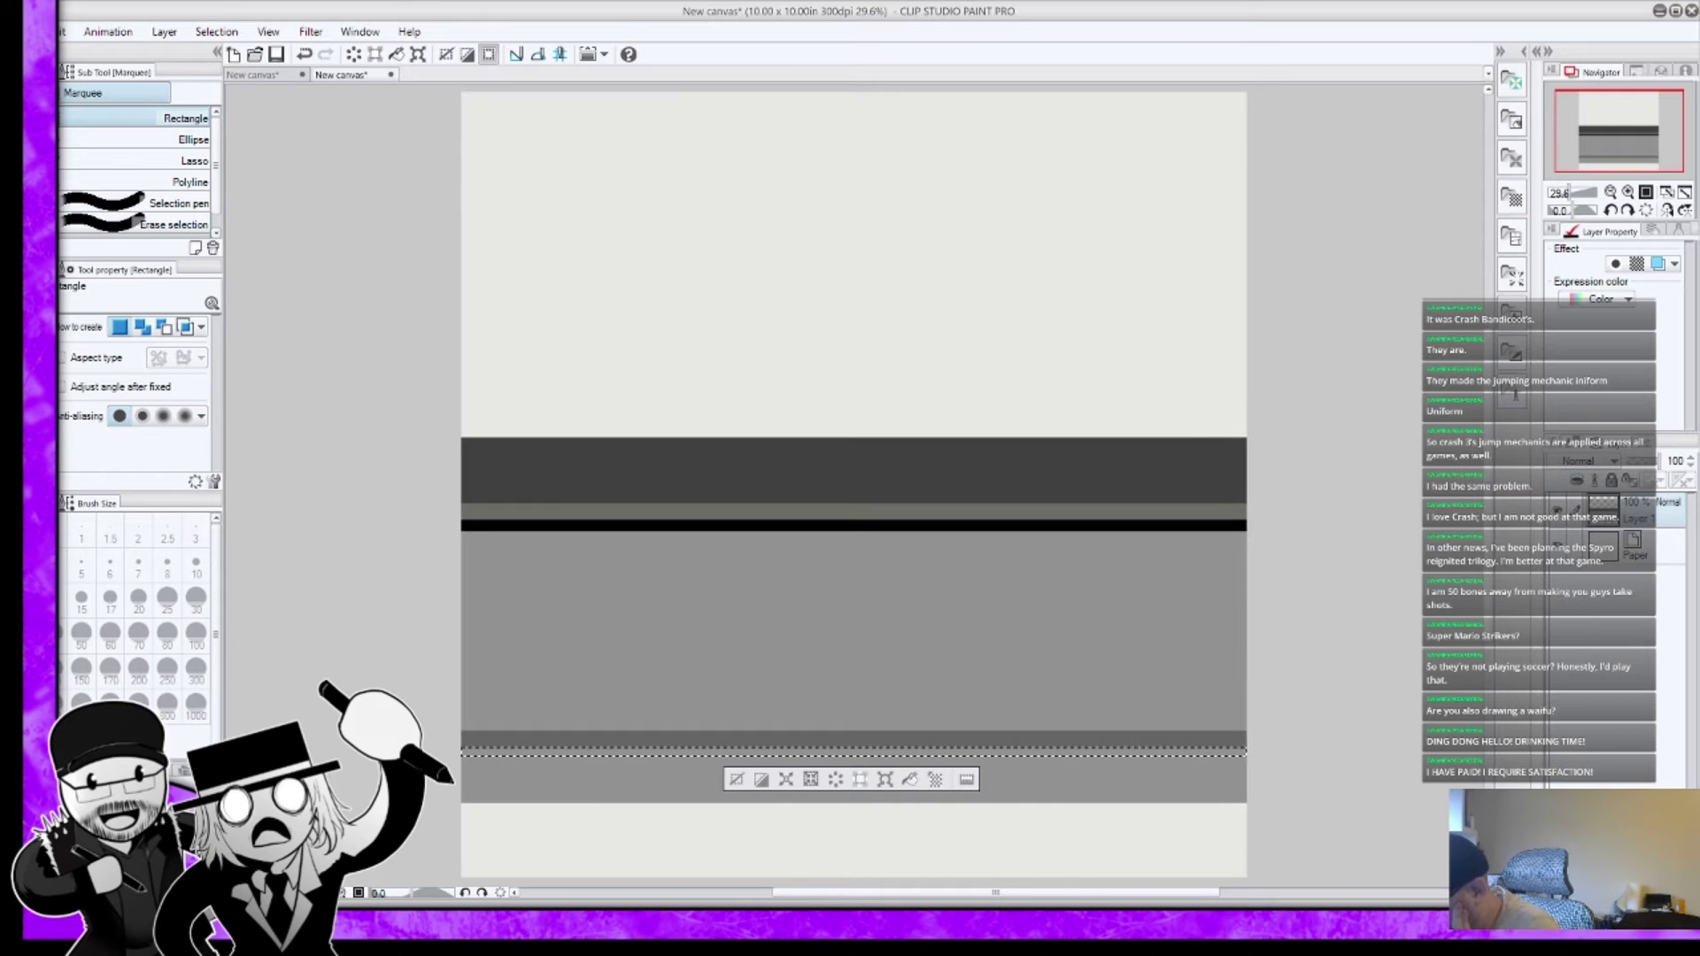
key("g")
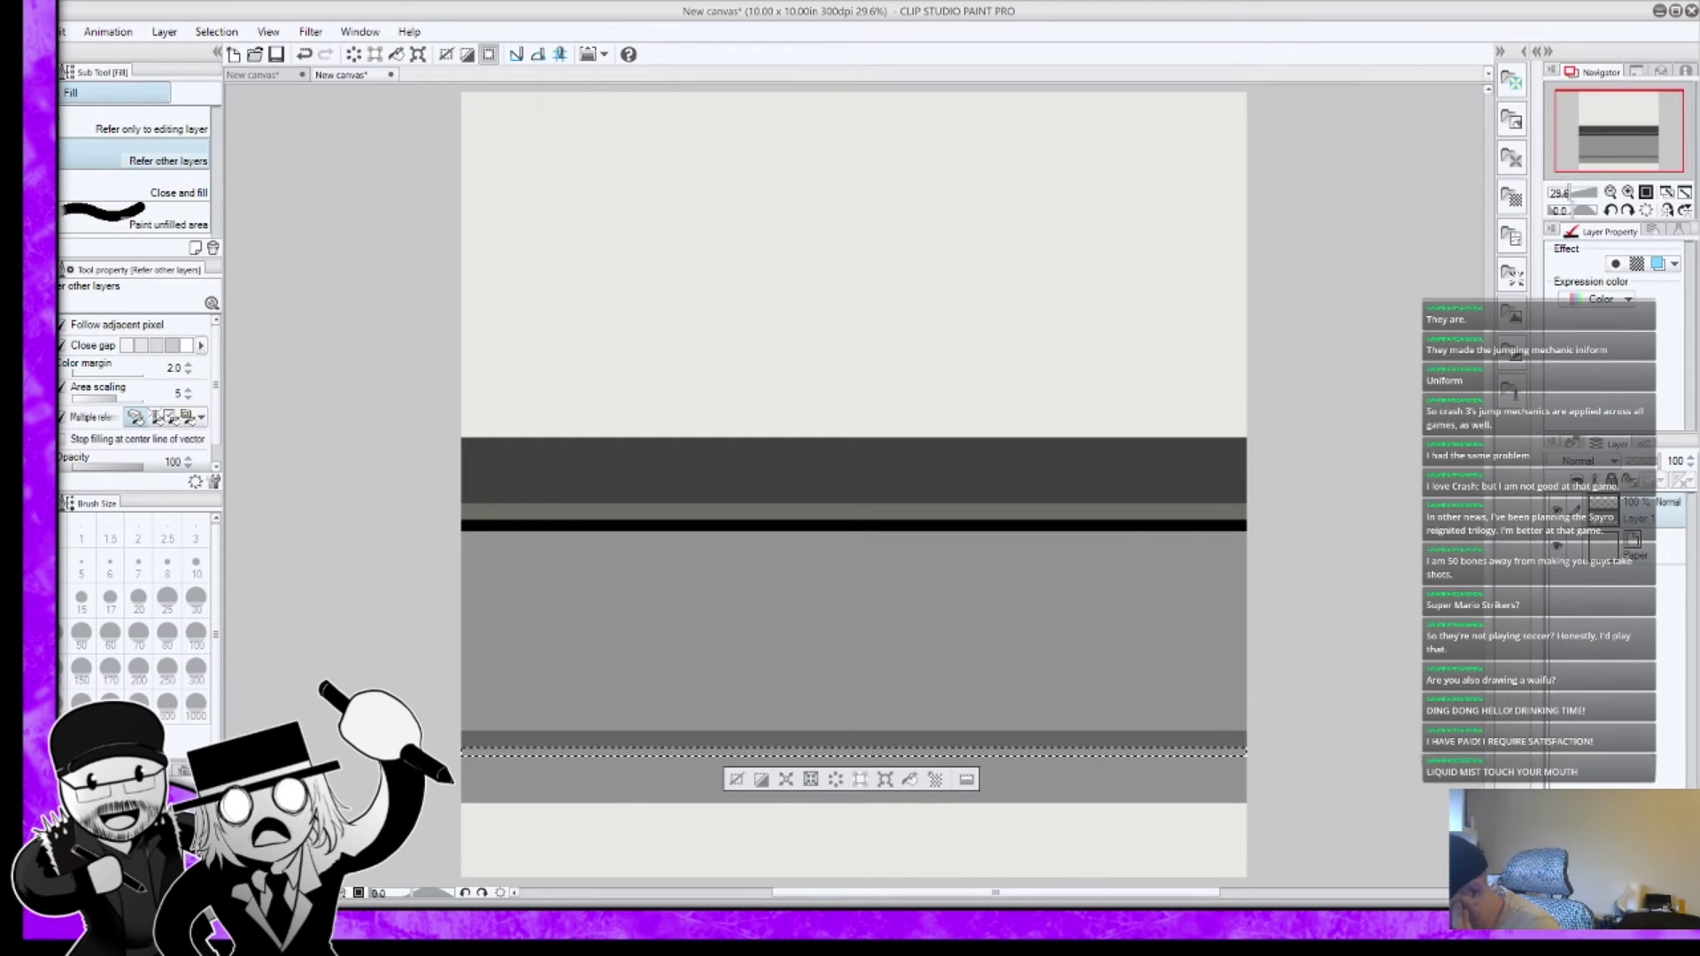
left_click(850, 752)
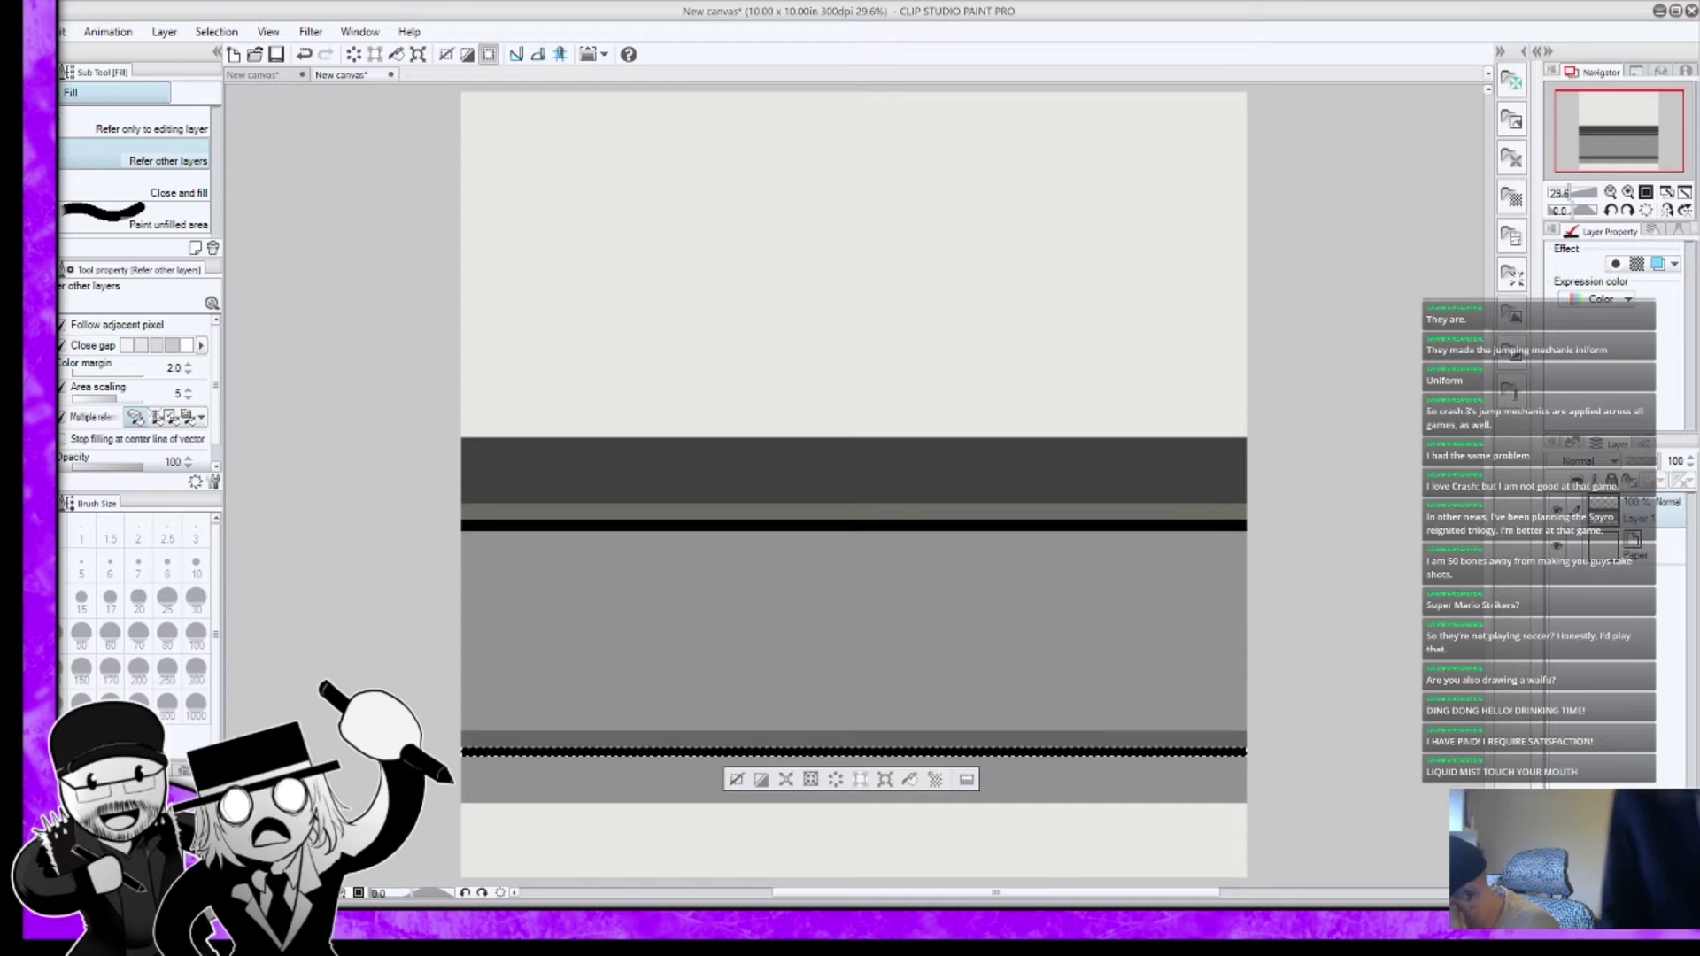
key("ctrl+d")
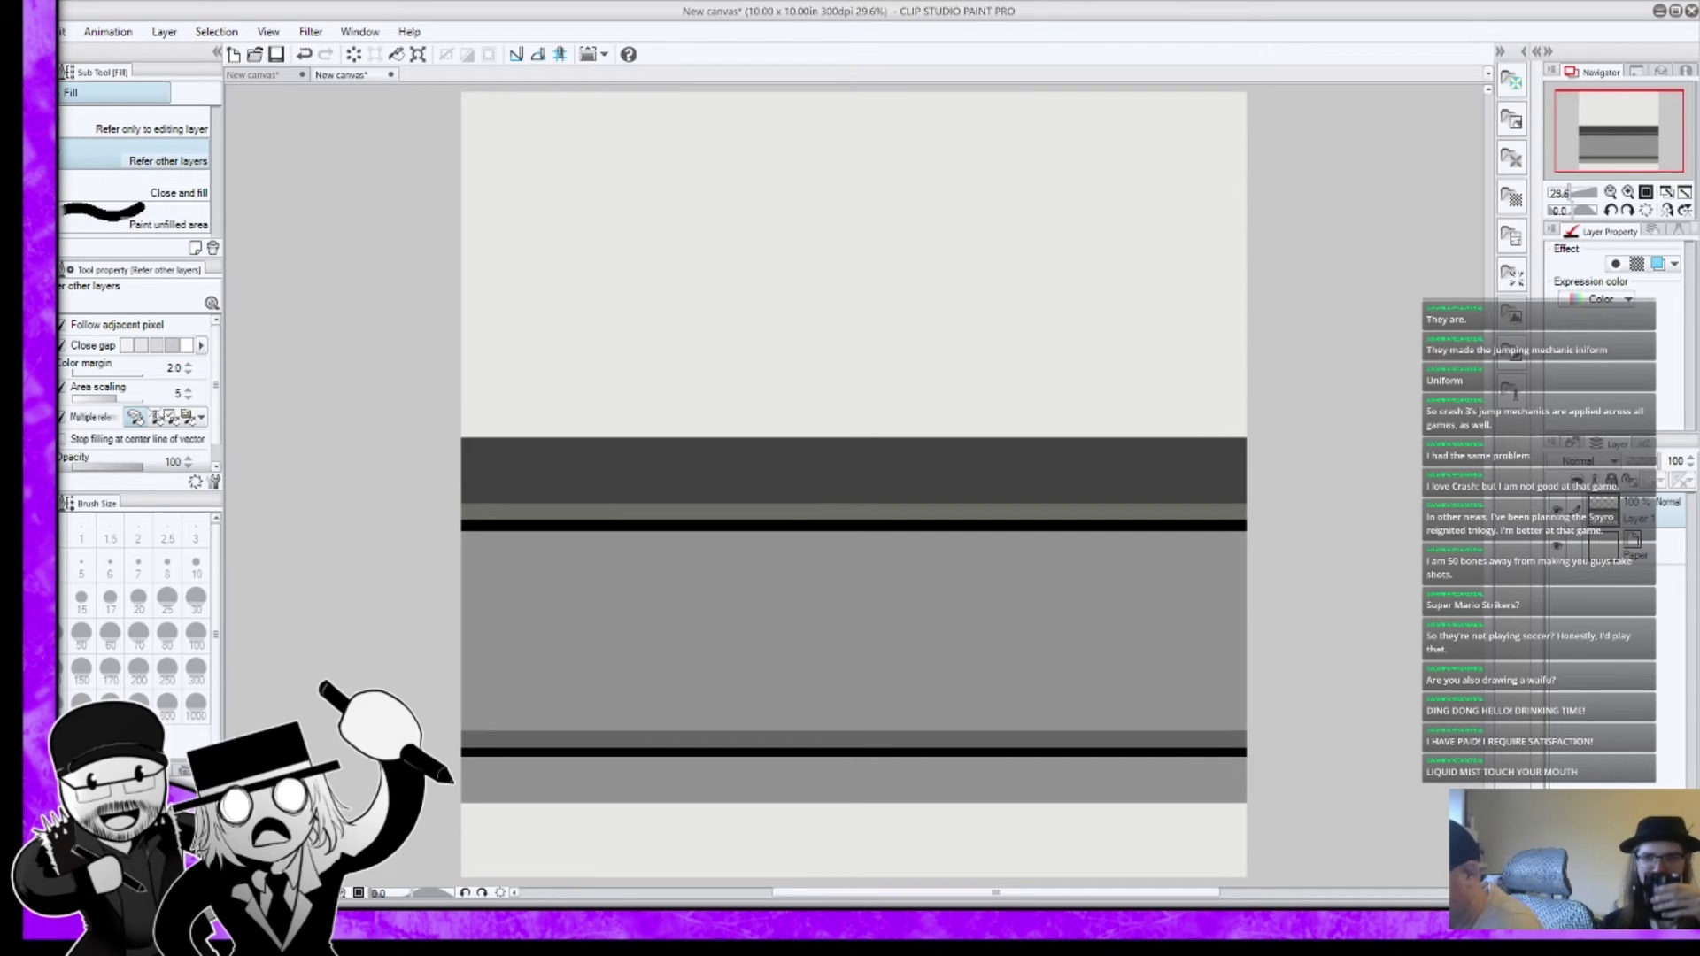
key("m")
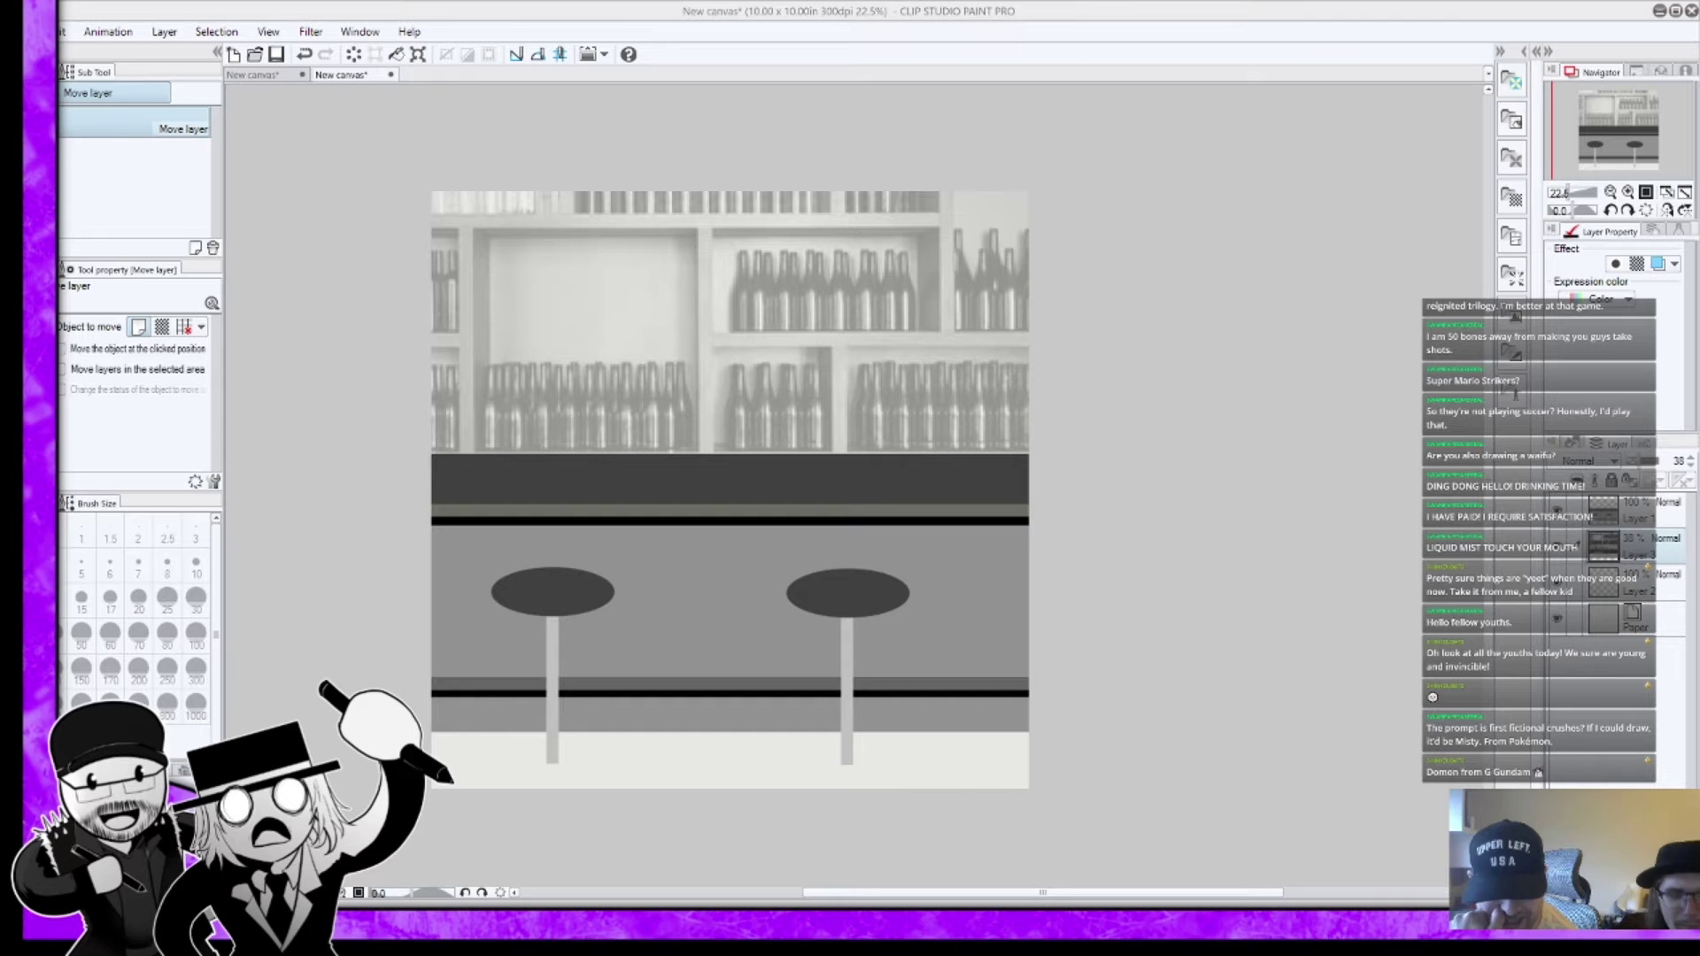
Step: Add a new layer above the bar background and ready the G-pen with swapped drawing colours
key("ctrl+shift+n")
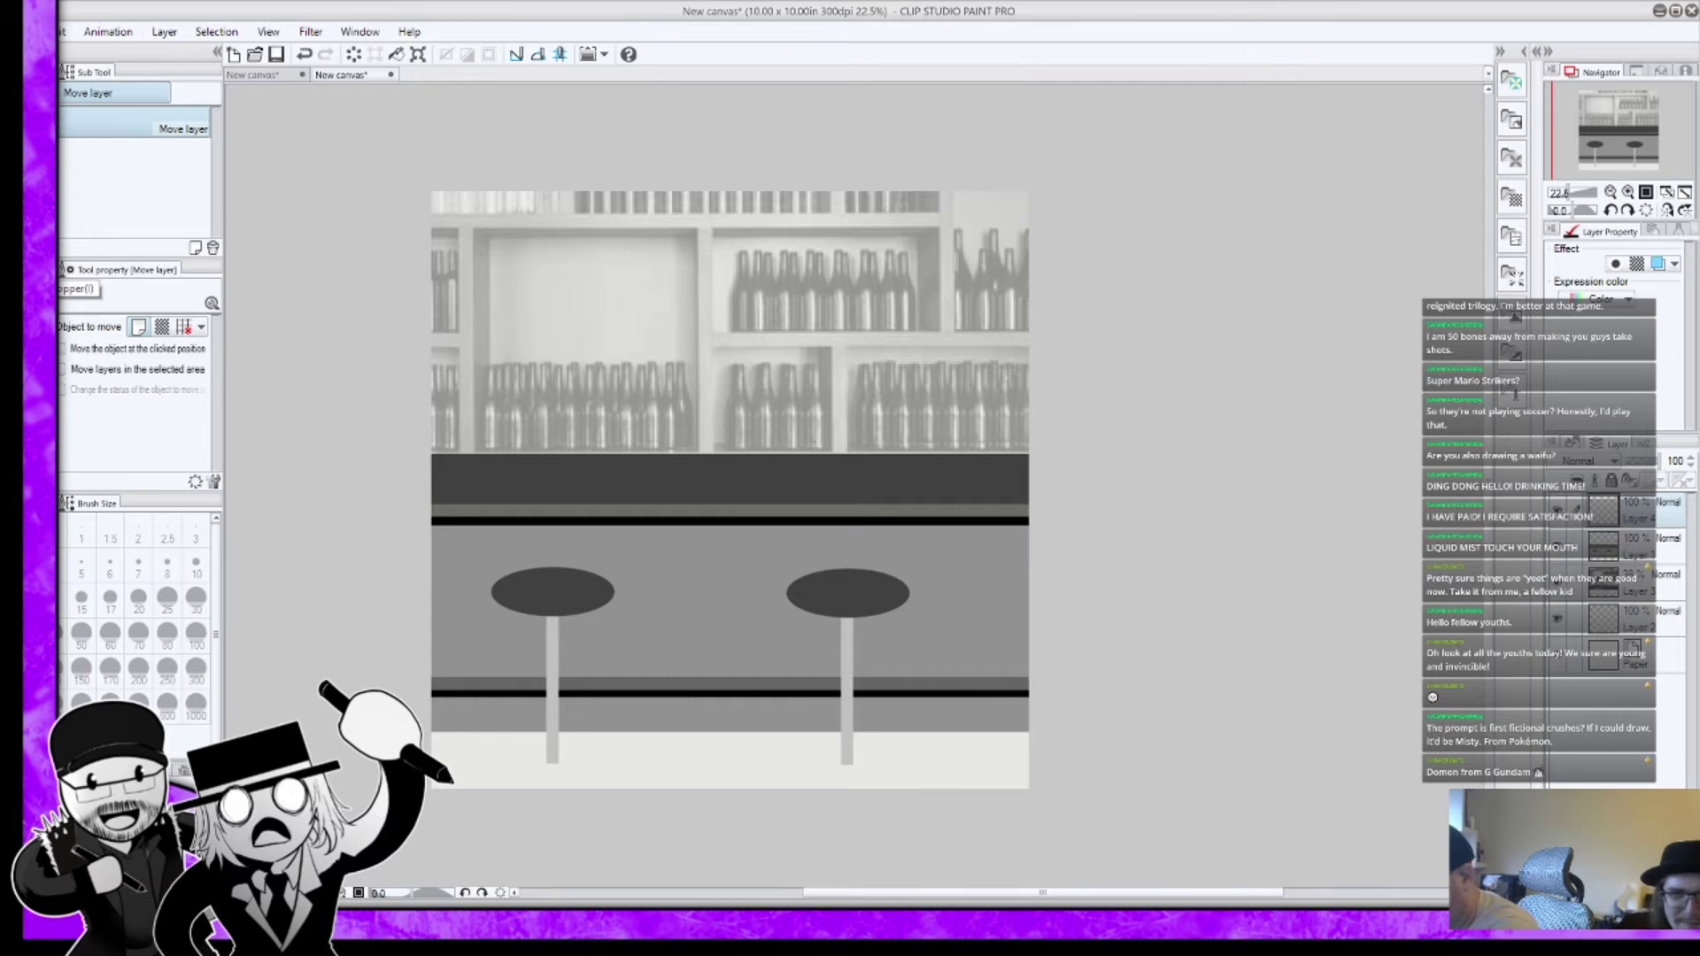
key("p")
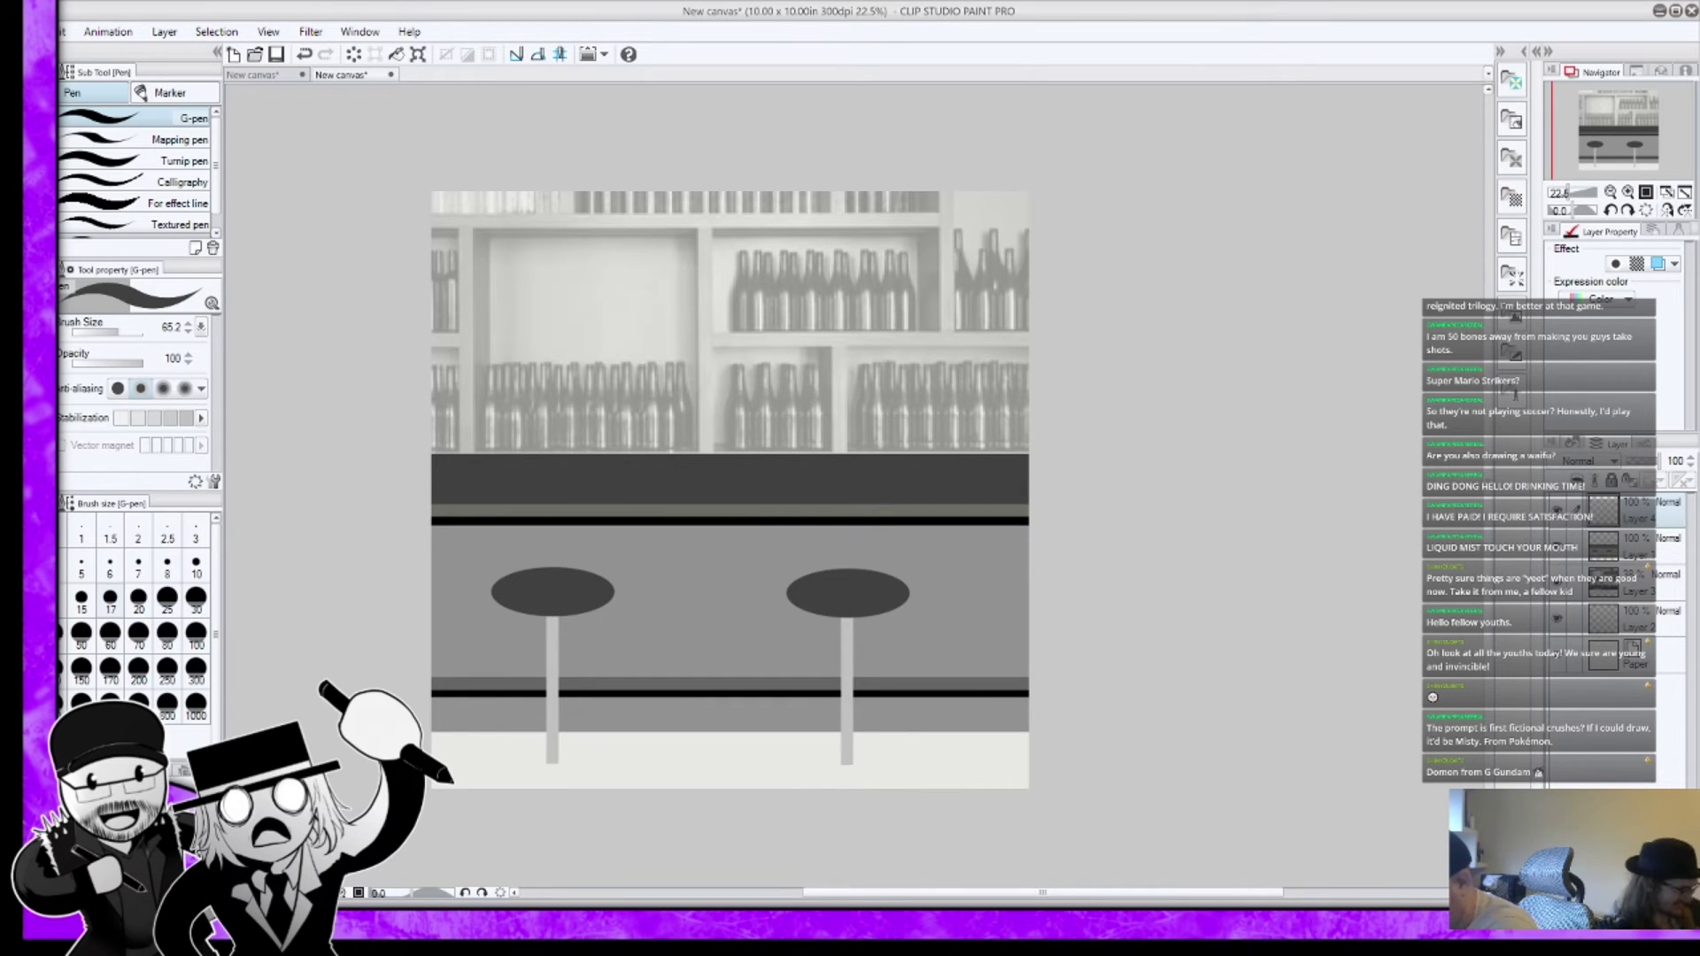
key("x")
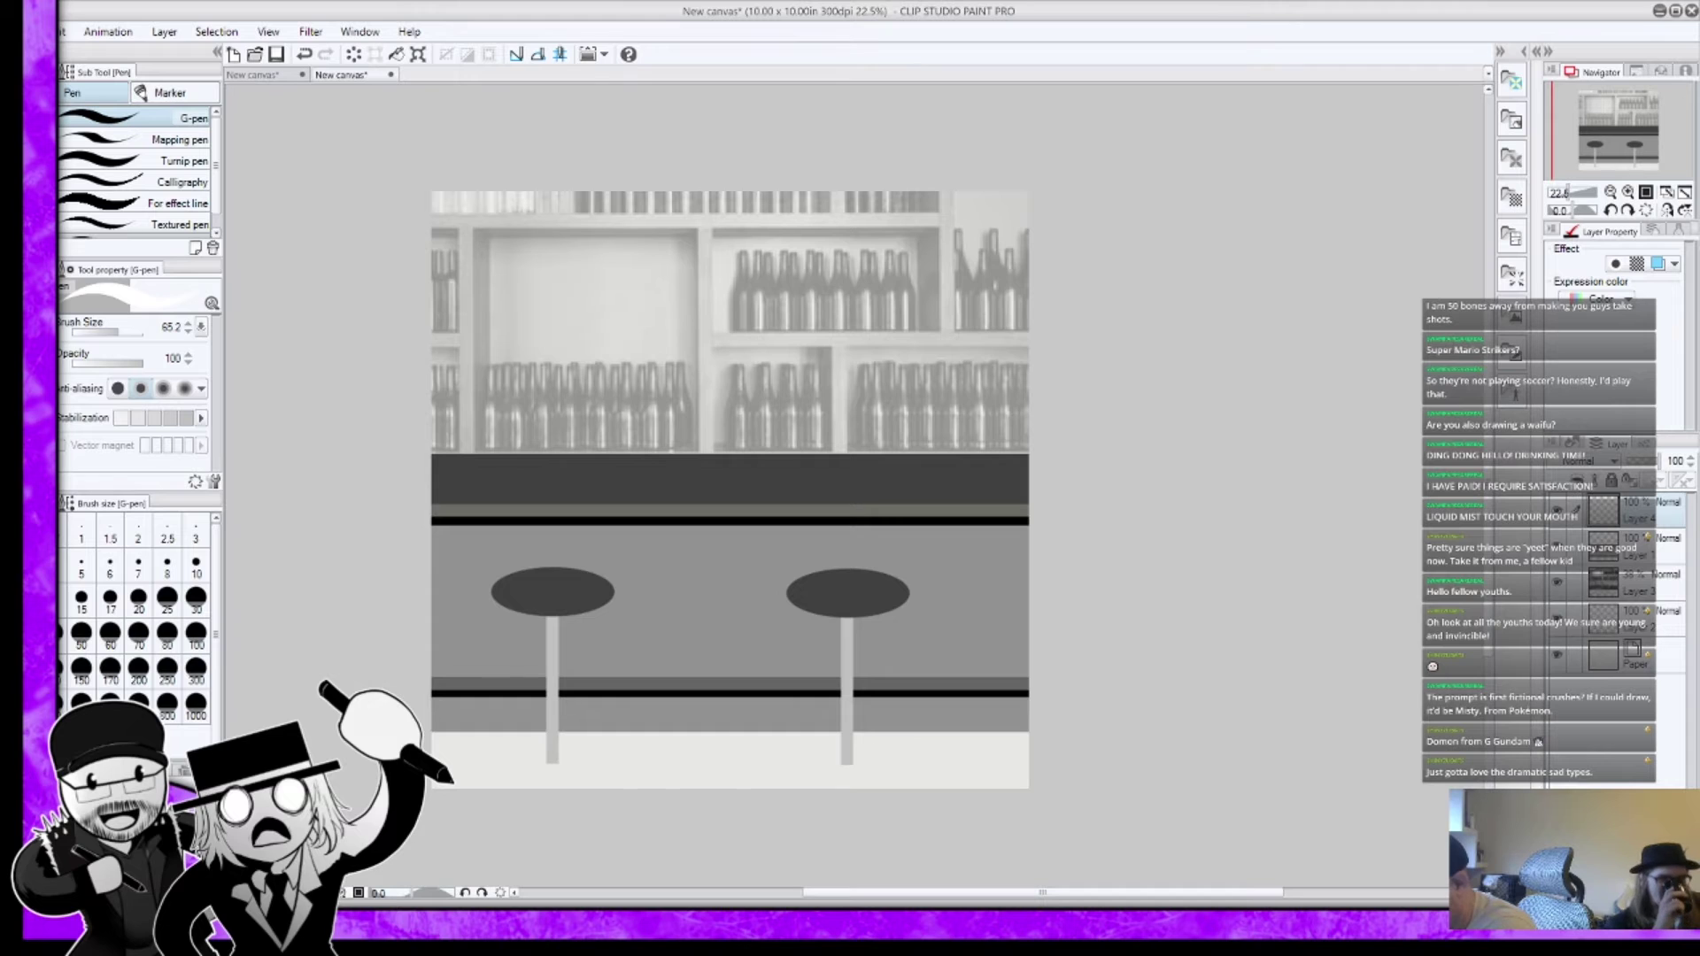
key("x")
key("x")
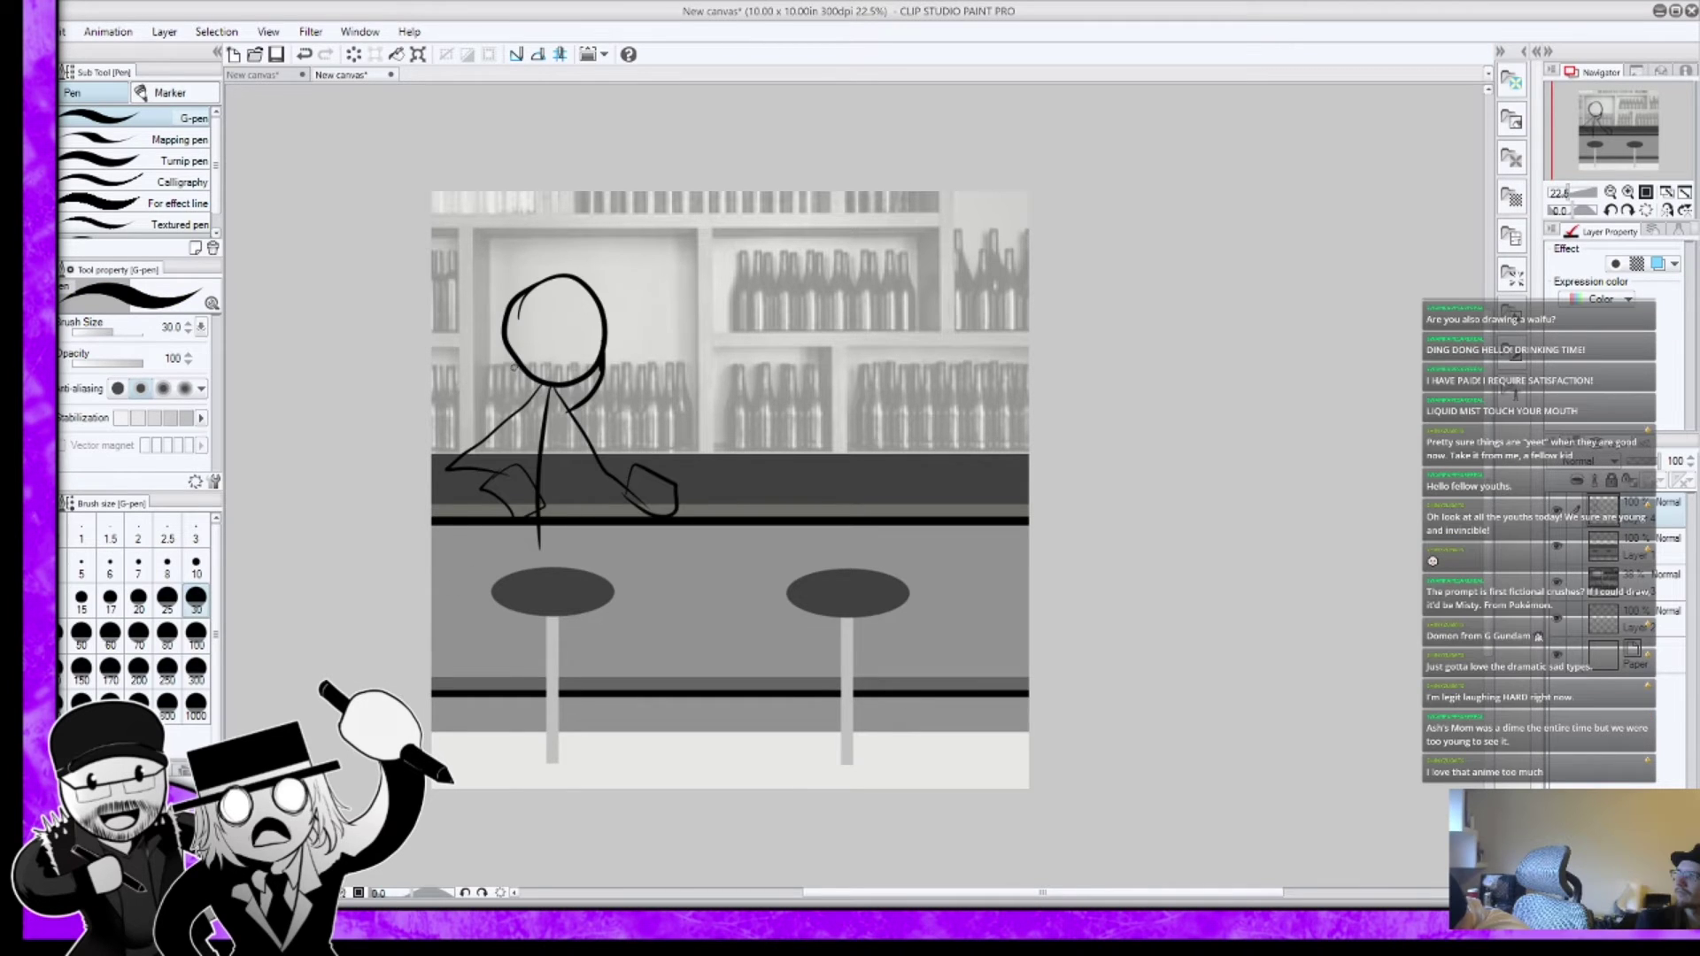
Step: Sketch a jaw curve below the stick figure's head circle and a curved guideline down the face
left_click_drag(512, 366, 563, 406)
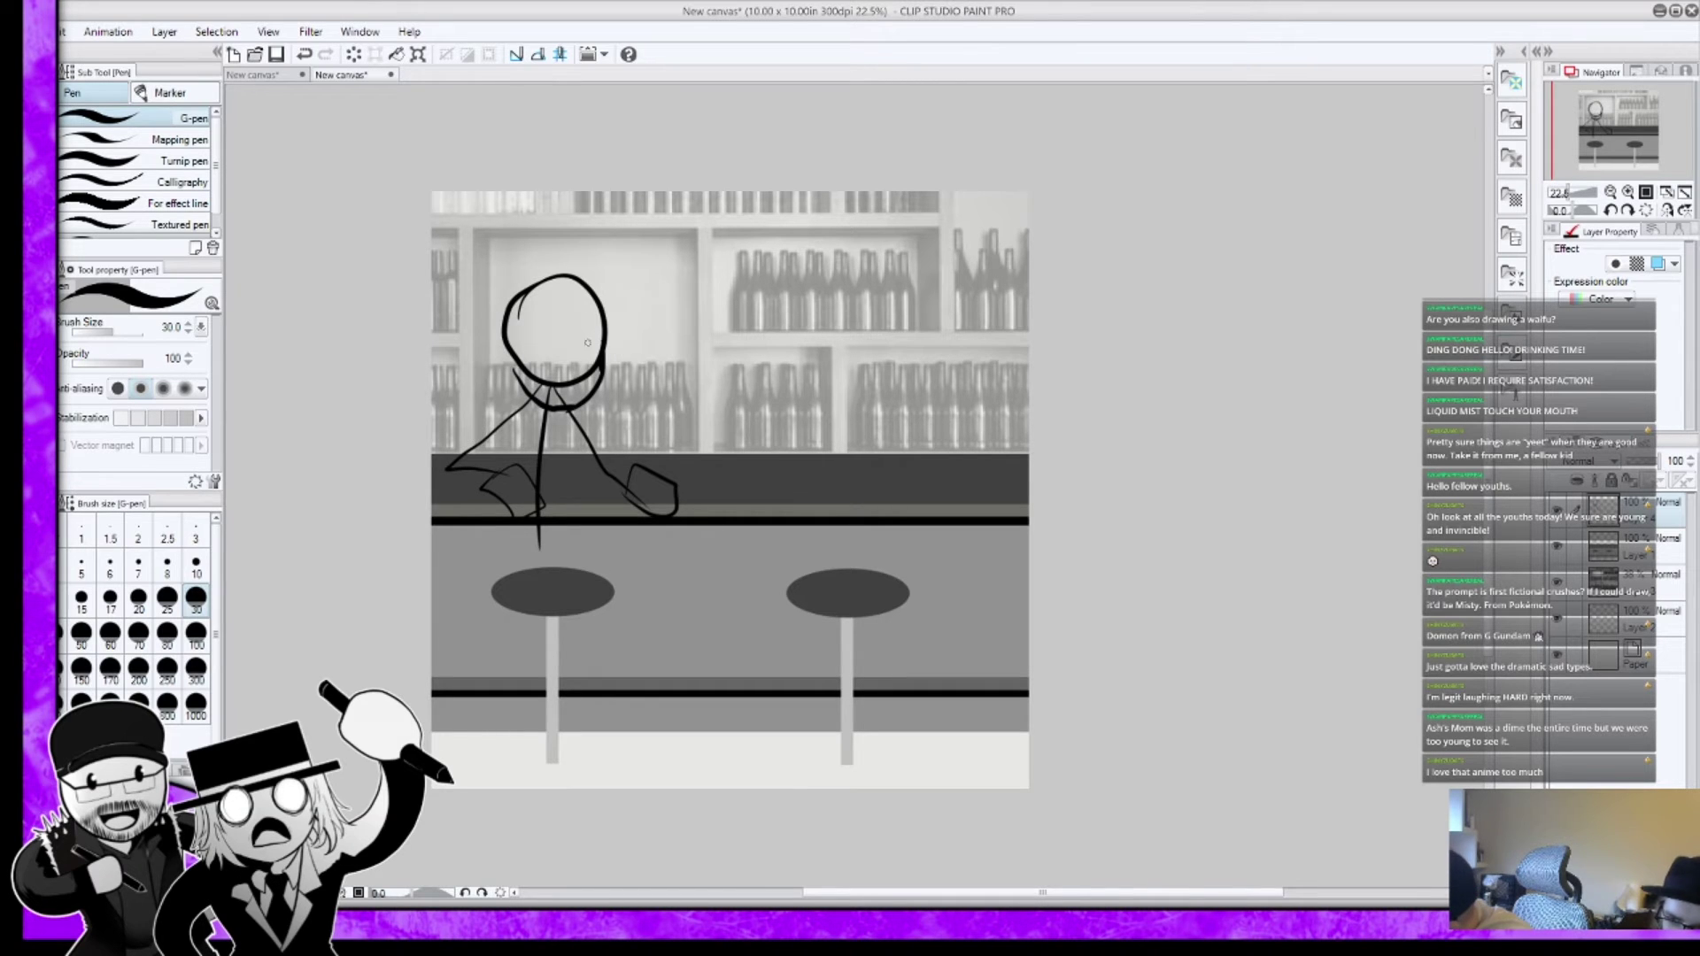
mouse_move(506, 348)
left_mouse_down()
mouse_move(532, 407)
mouse_move(587, 317)
left_mouse_up()
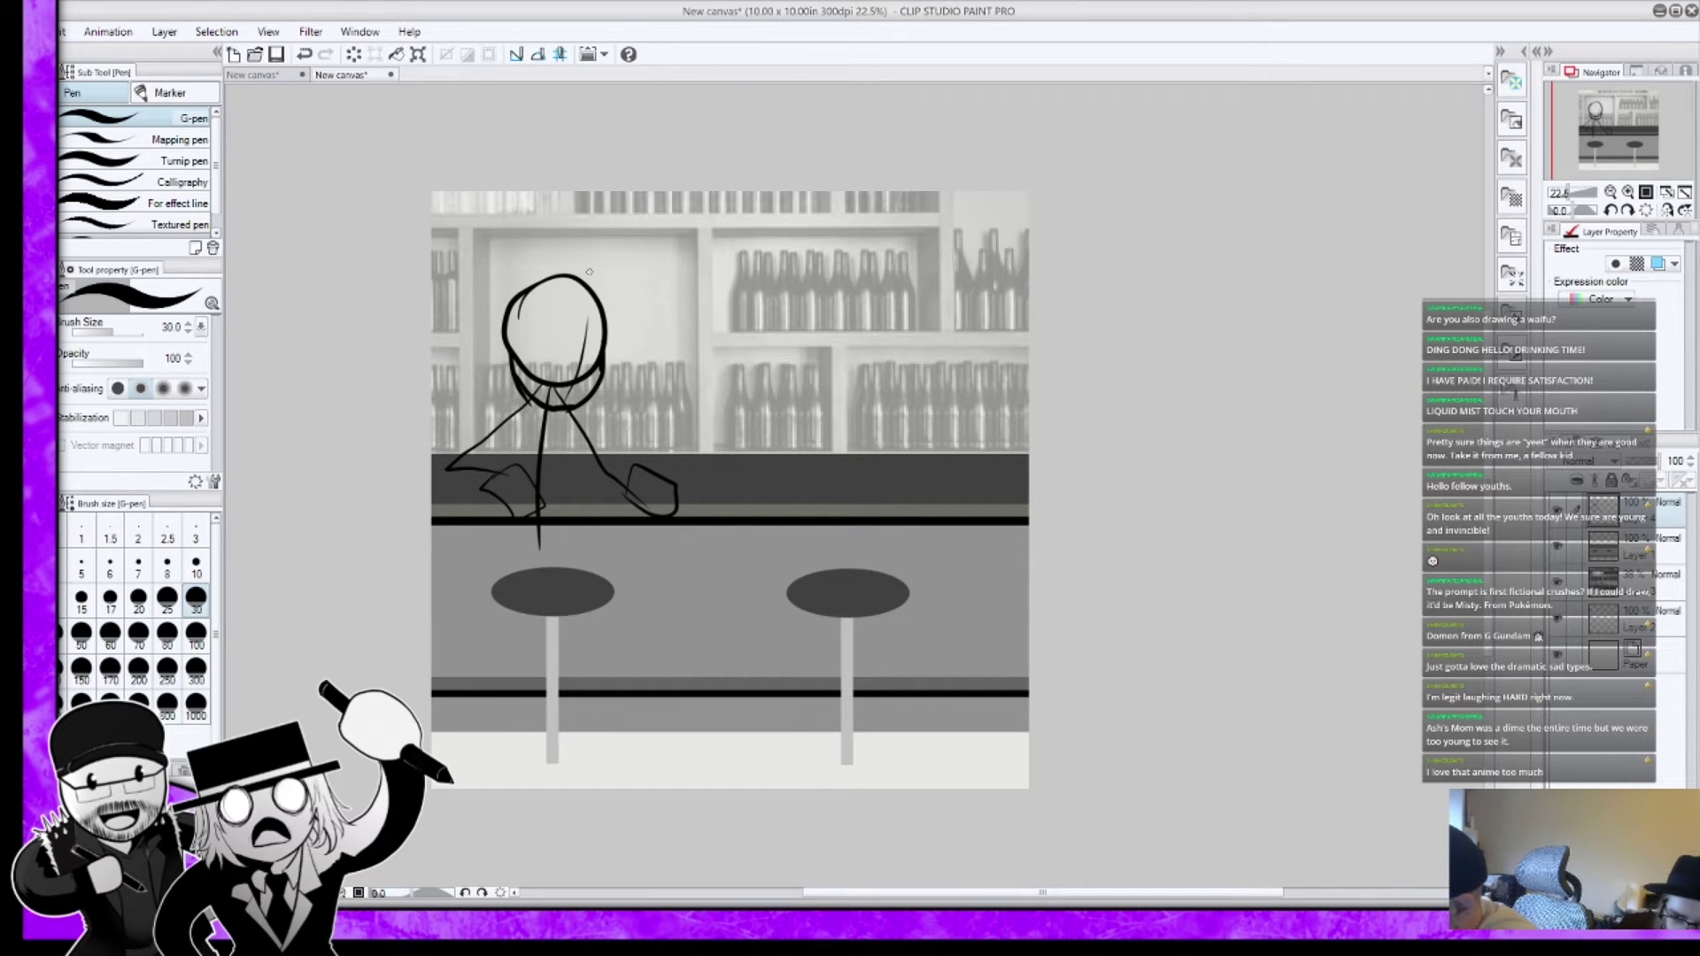
Step: Enlarge the hard eraser to 80 and erase the lower arc of the head circle inside the jaw
key("e")
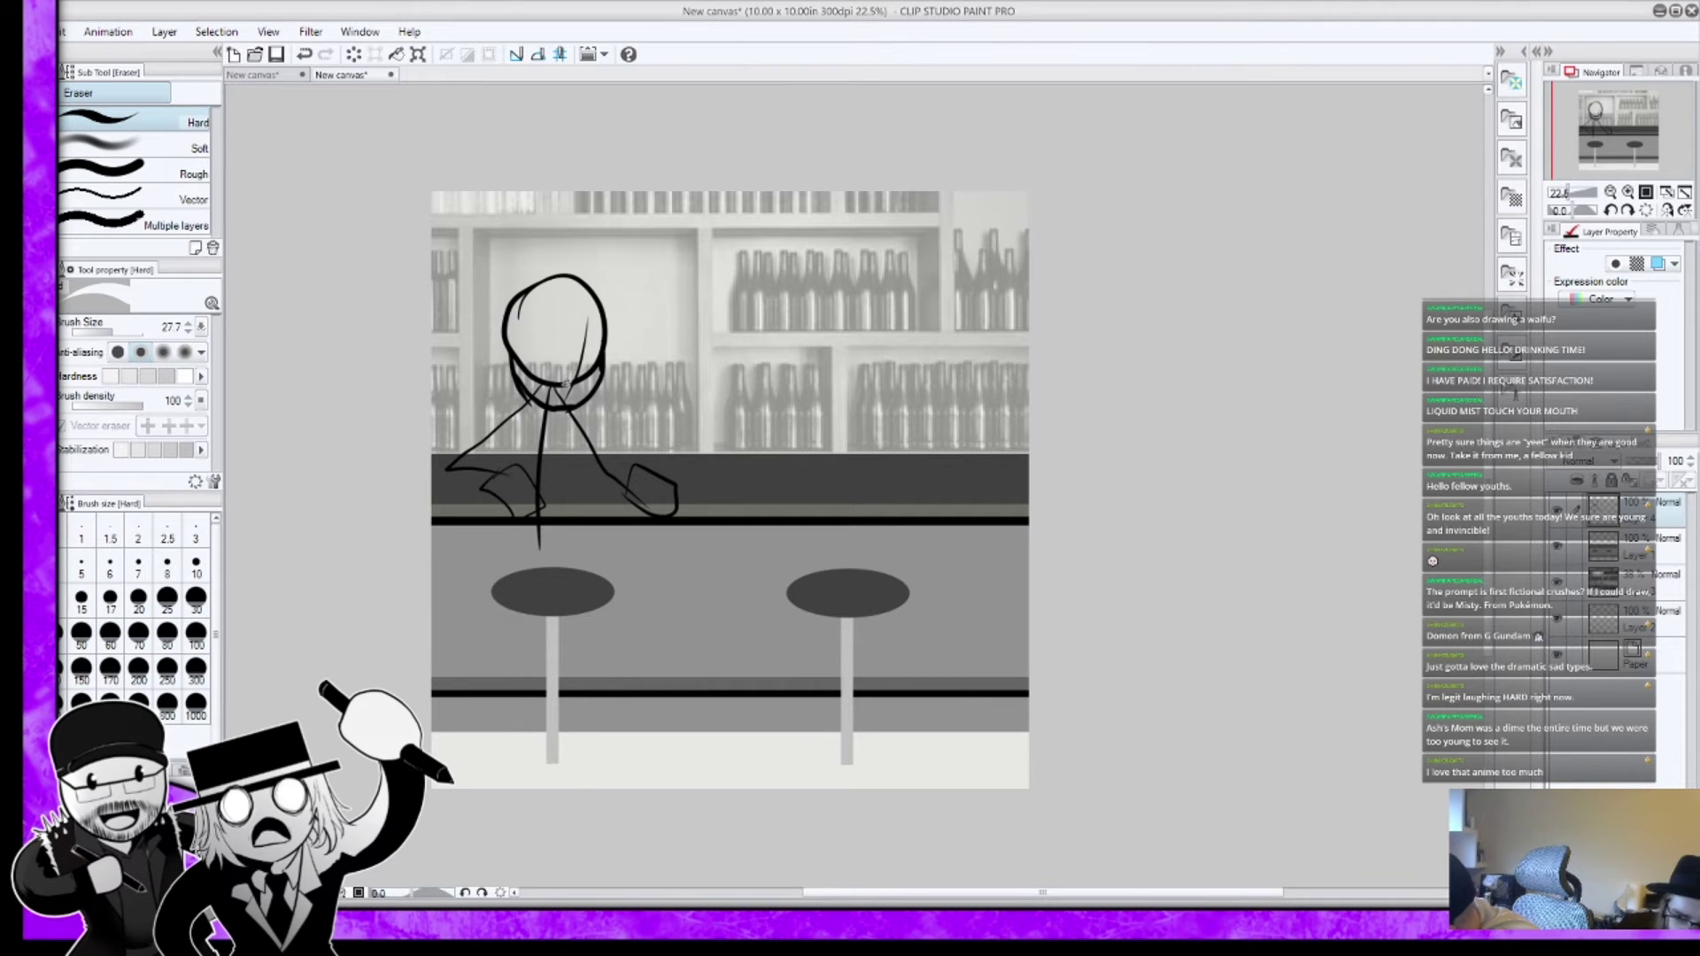
key("bracketright")
key("bracketright")
key("bracketright")
key("bracketright")
key("bracketright")
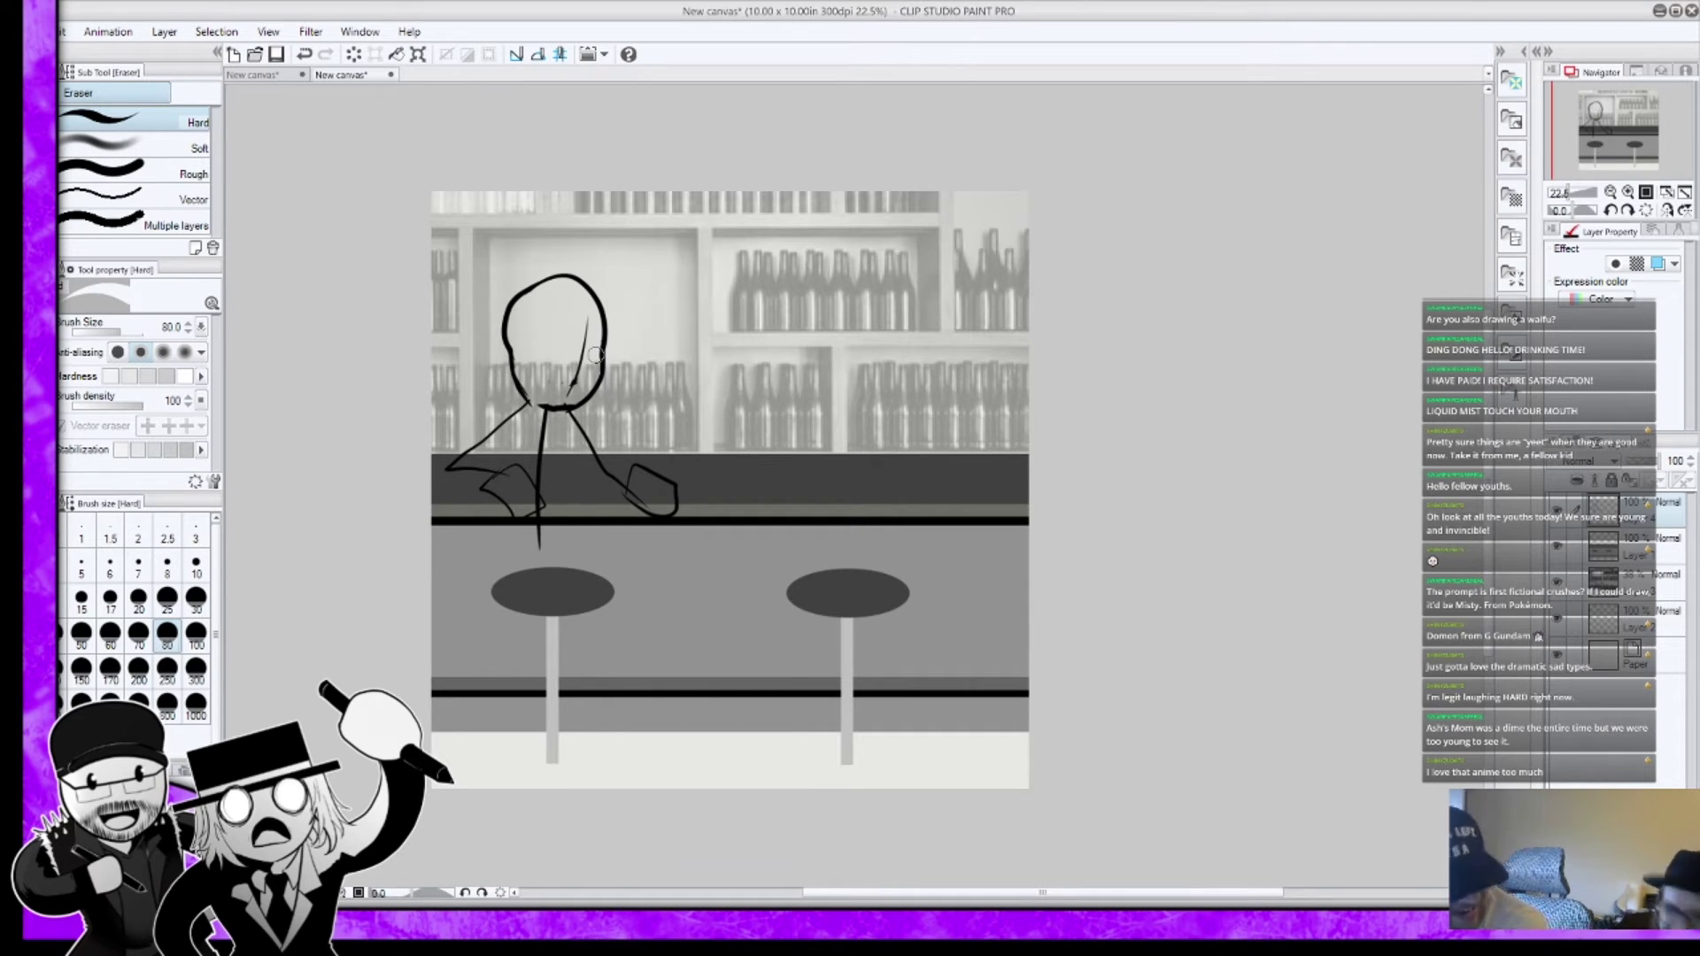
Step: Set the G-pen size to 50 and sketch a short curved hip line across the spine's lower end, above the stool
key("p")
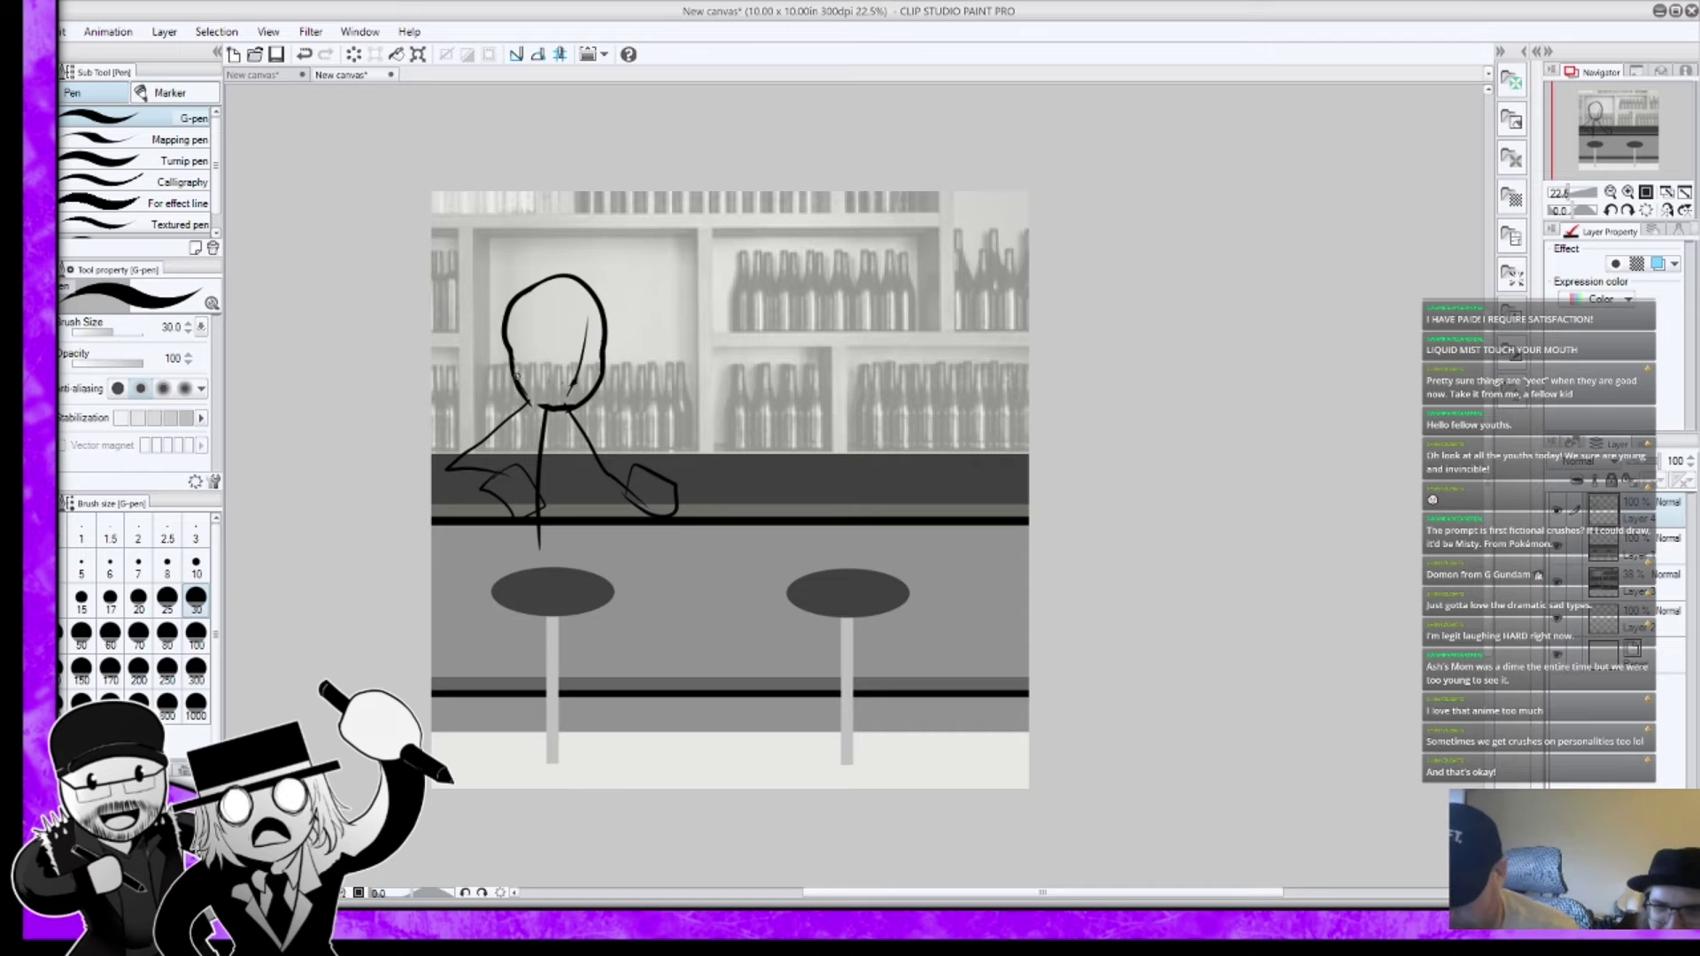
key("bracketright")
key("bracketright")
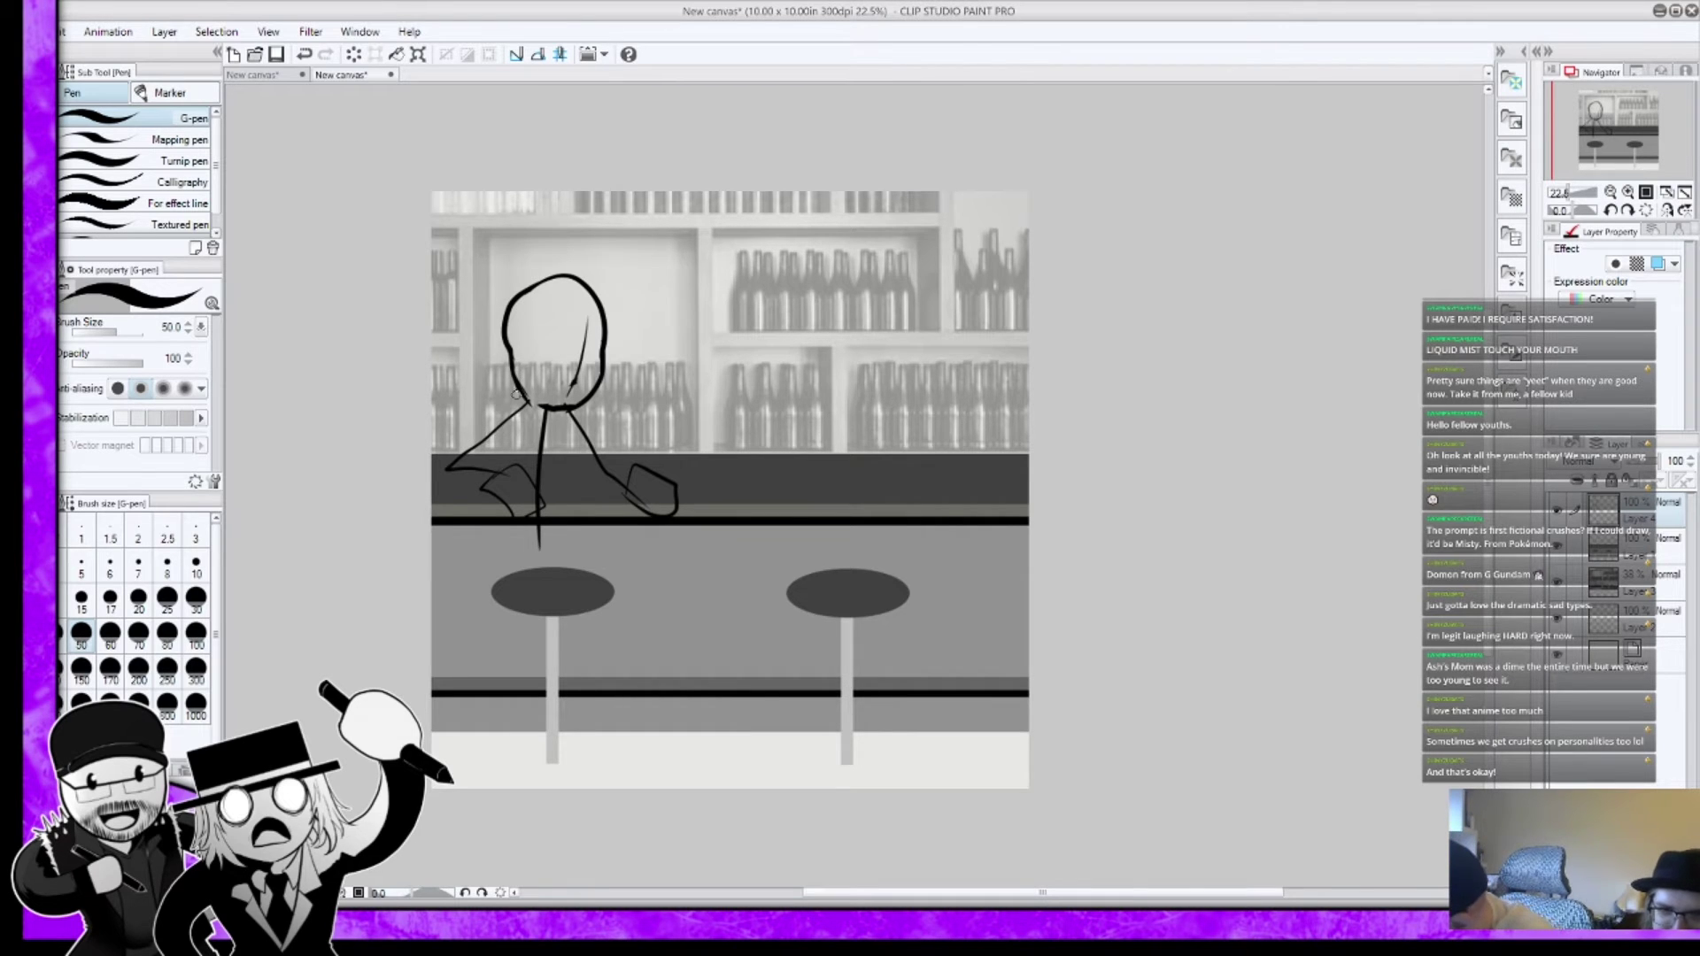
left_click_drag(520, 555, 576, 549)
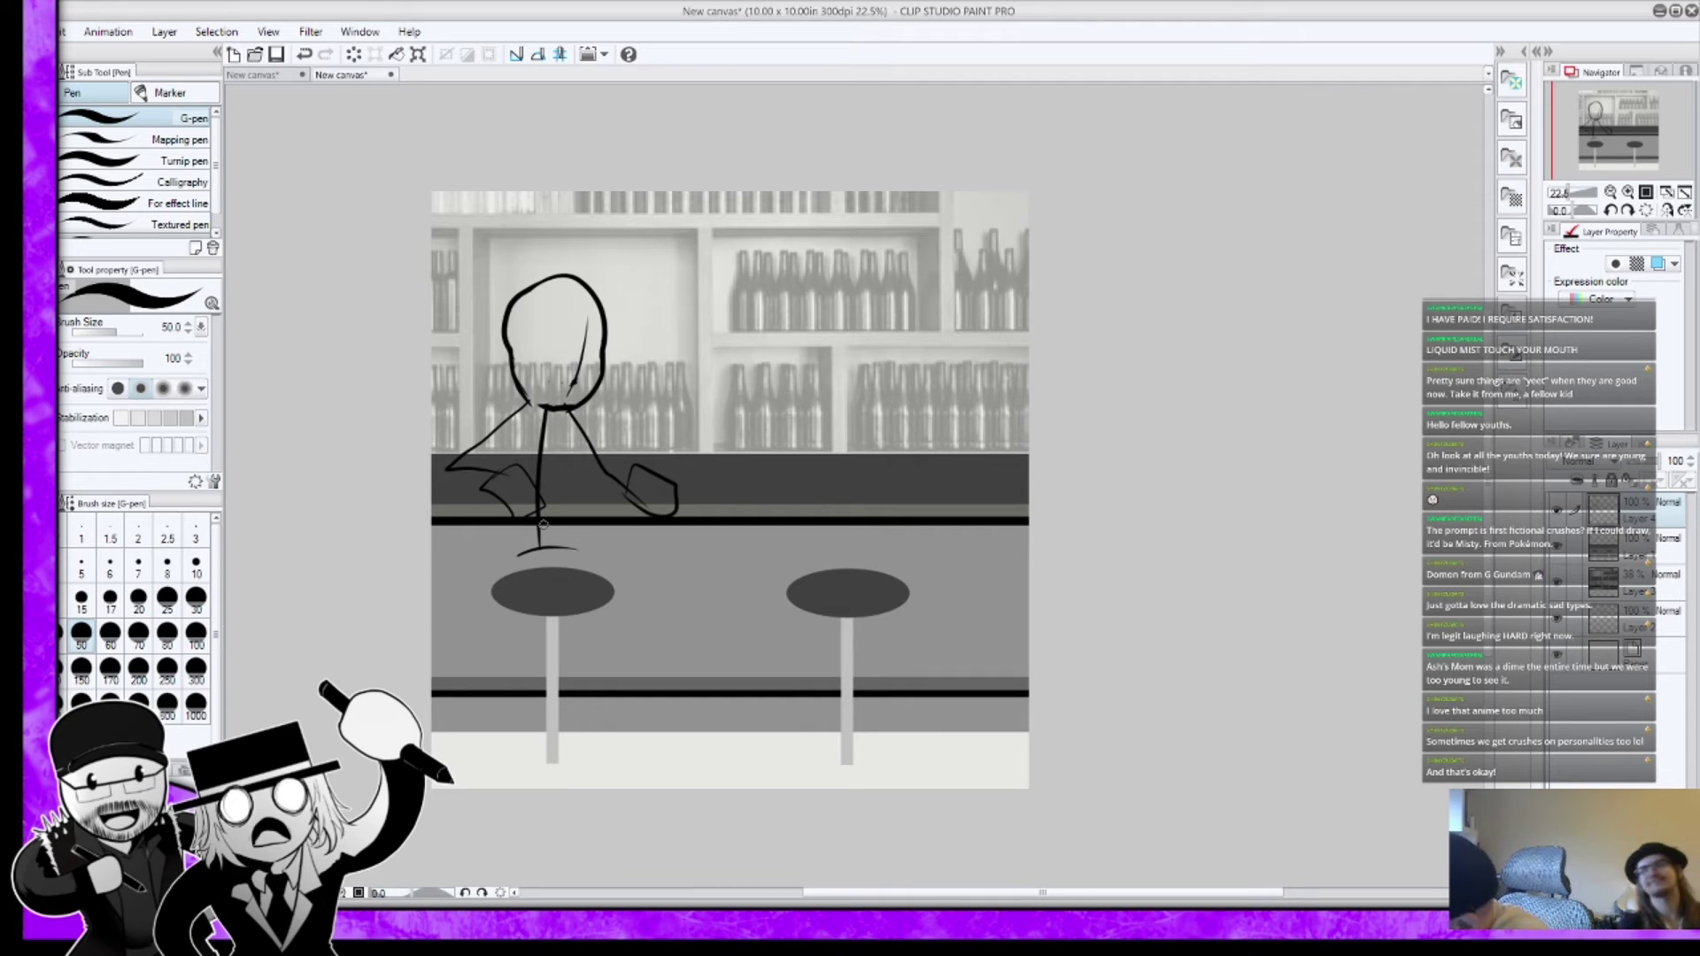
Step: Sketch crossed leg lines running from the figure's hips down past the stool seat
left_click_drag(514, 561, 608, 633)
mouse_move(564, 551)
left_mouse_down()
mouse_move(598, 635)
mouse_move(560, 714)
left_mouse_up()
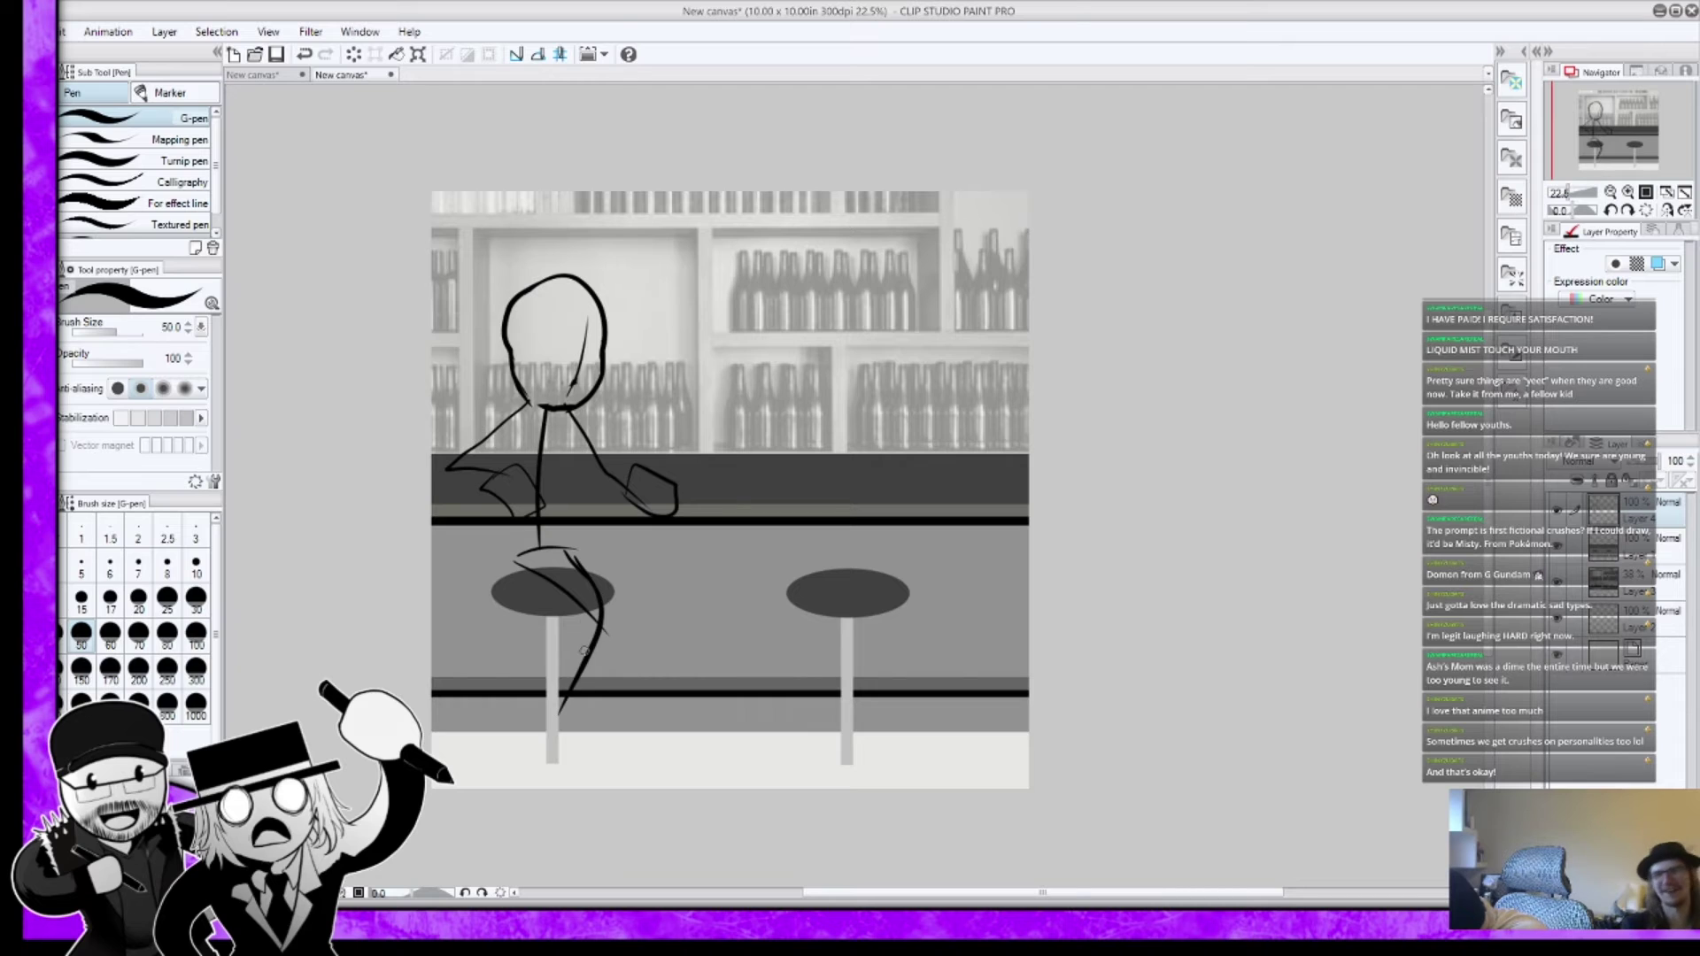
left_click_drag(576, 599, 649, 692)
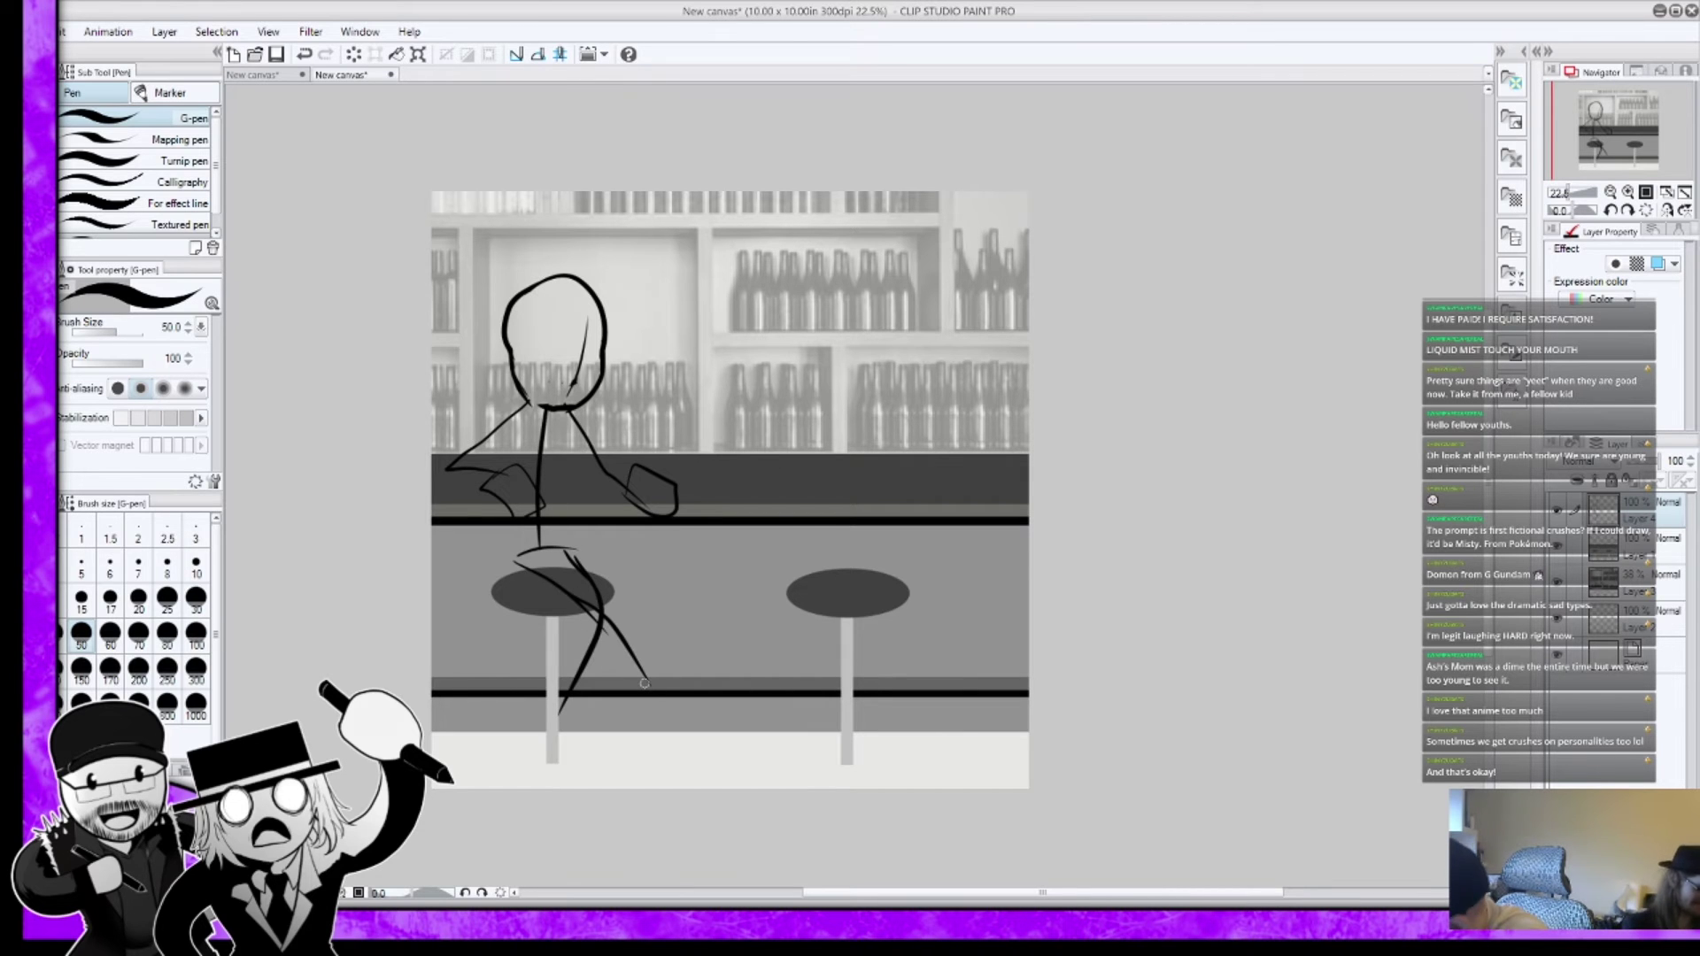
Step: Flesh out the seated figure's bent arm, other upper arm, torso sides and hips with the G-pen
key("e")
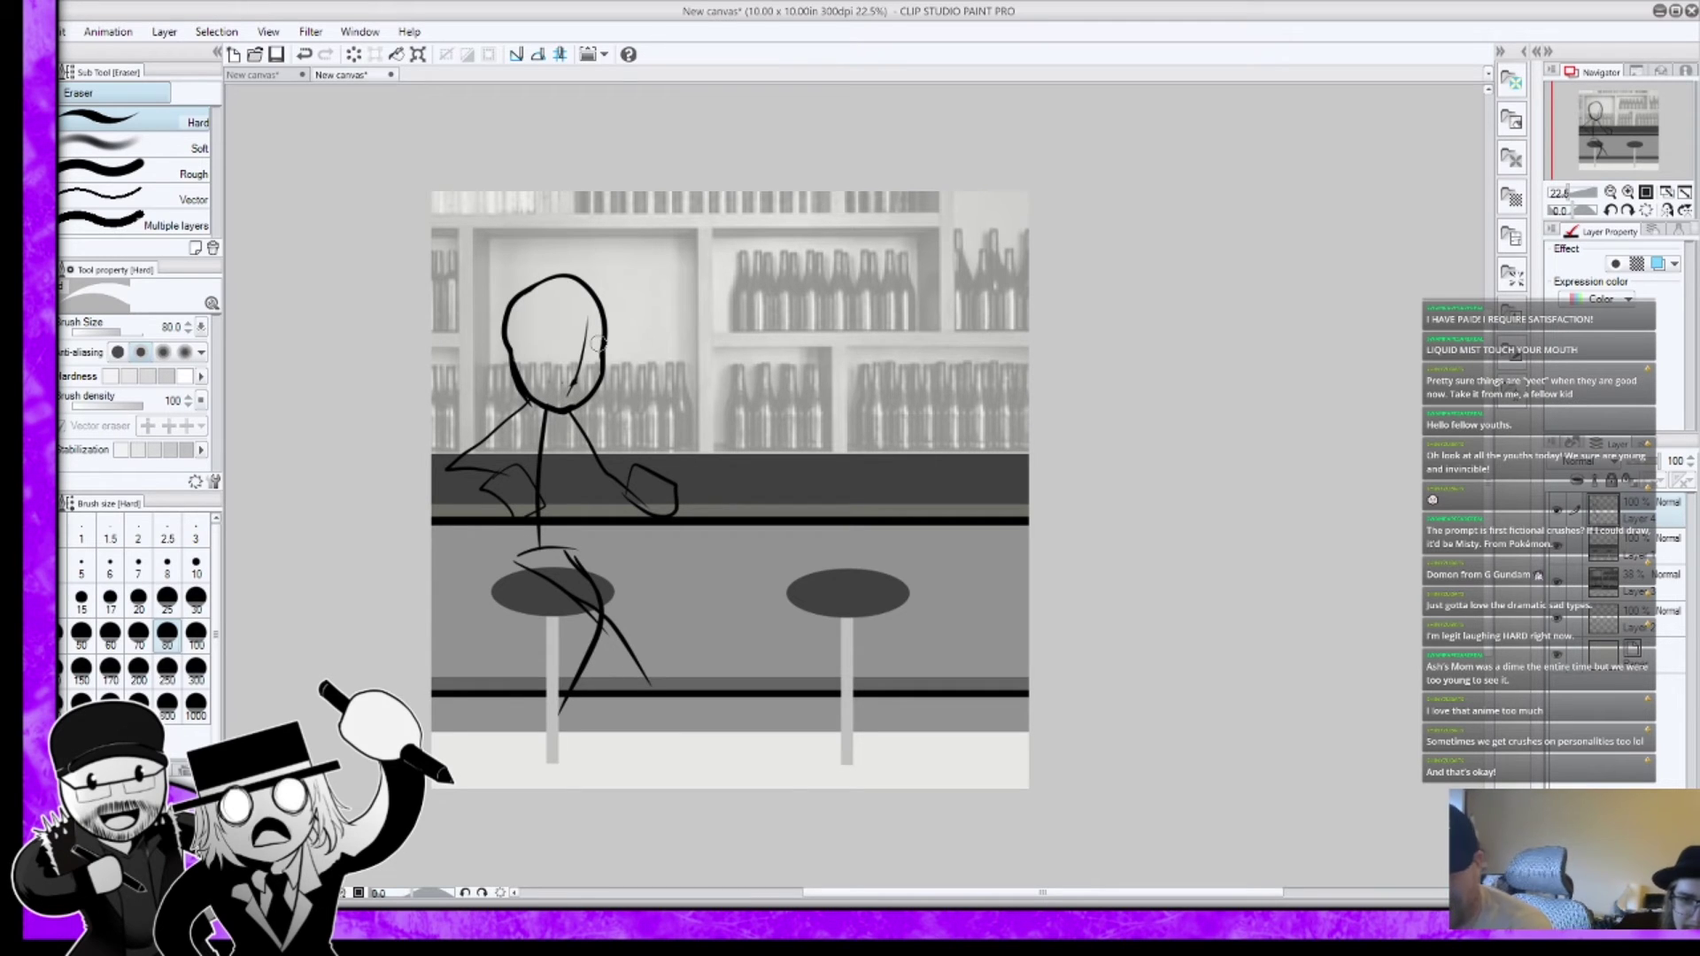
key("p")
key("g")
key("p")
left_click_drag(445, 462, 512, 406)
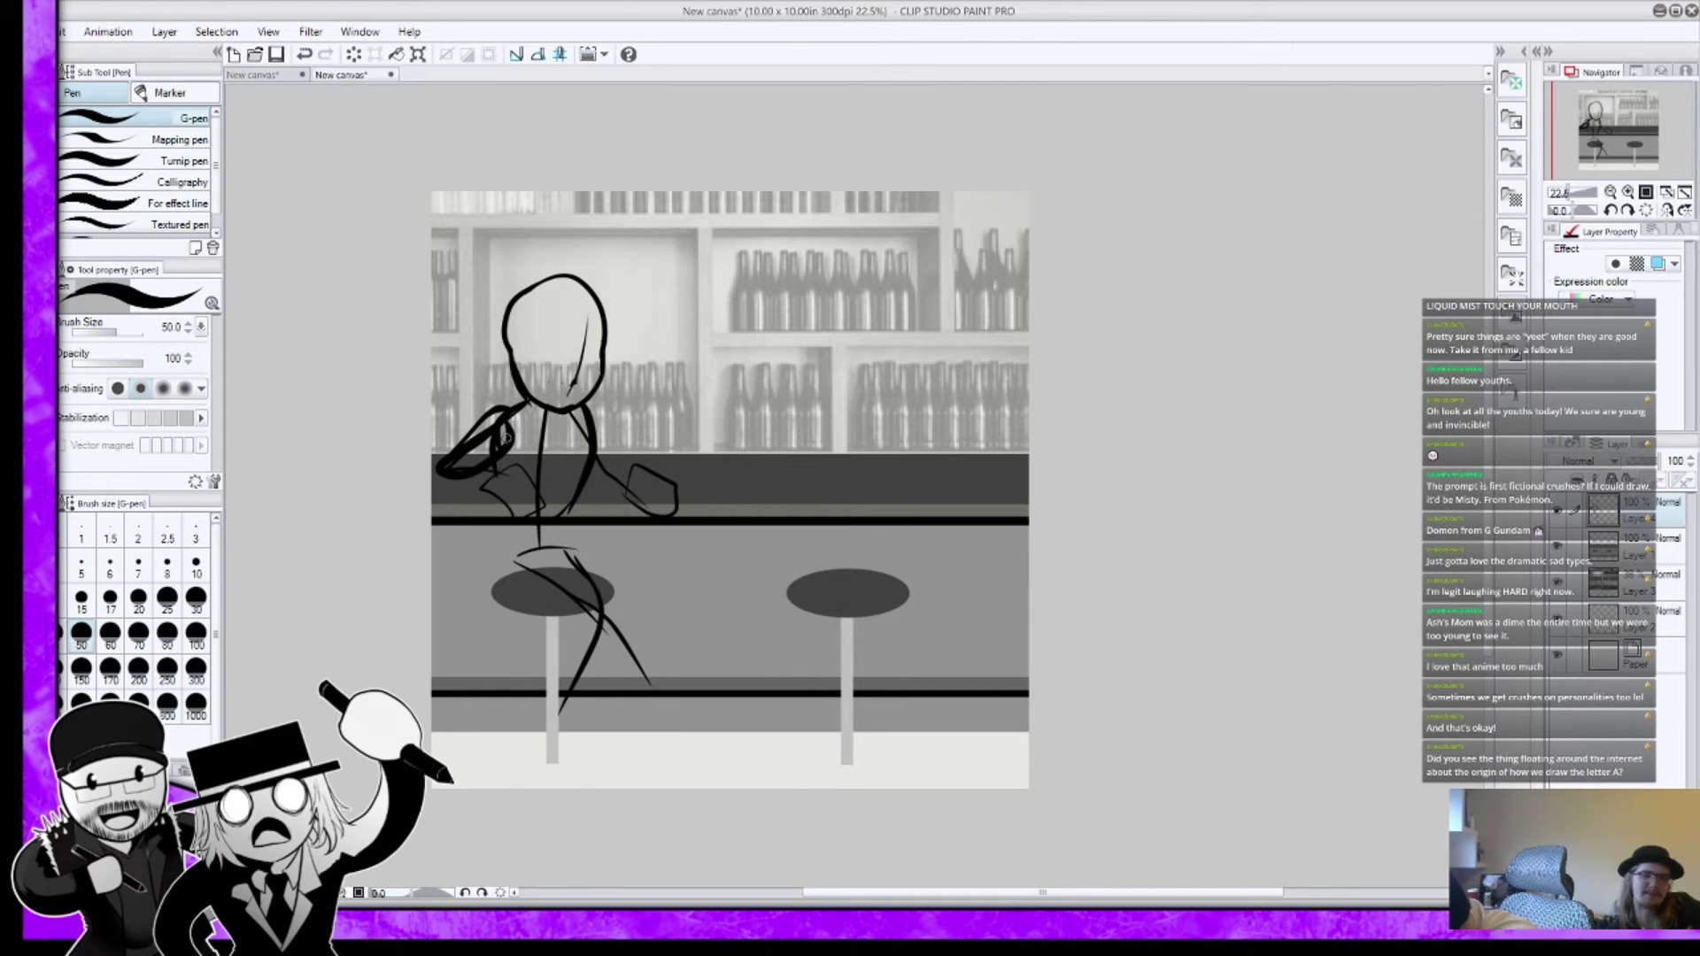
left_click_drag(588, 409, 620, 478)
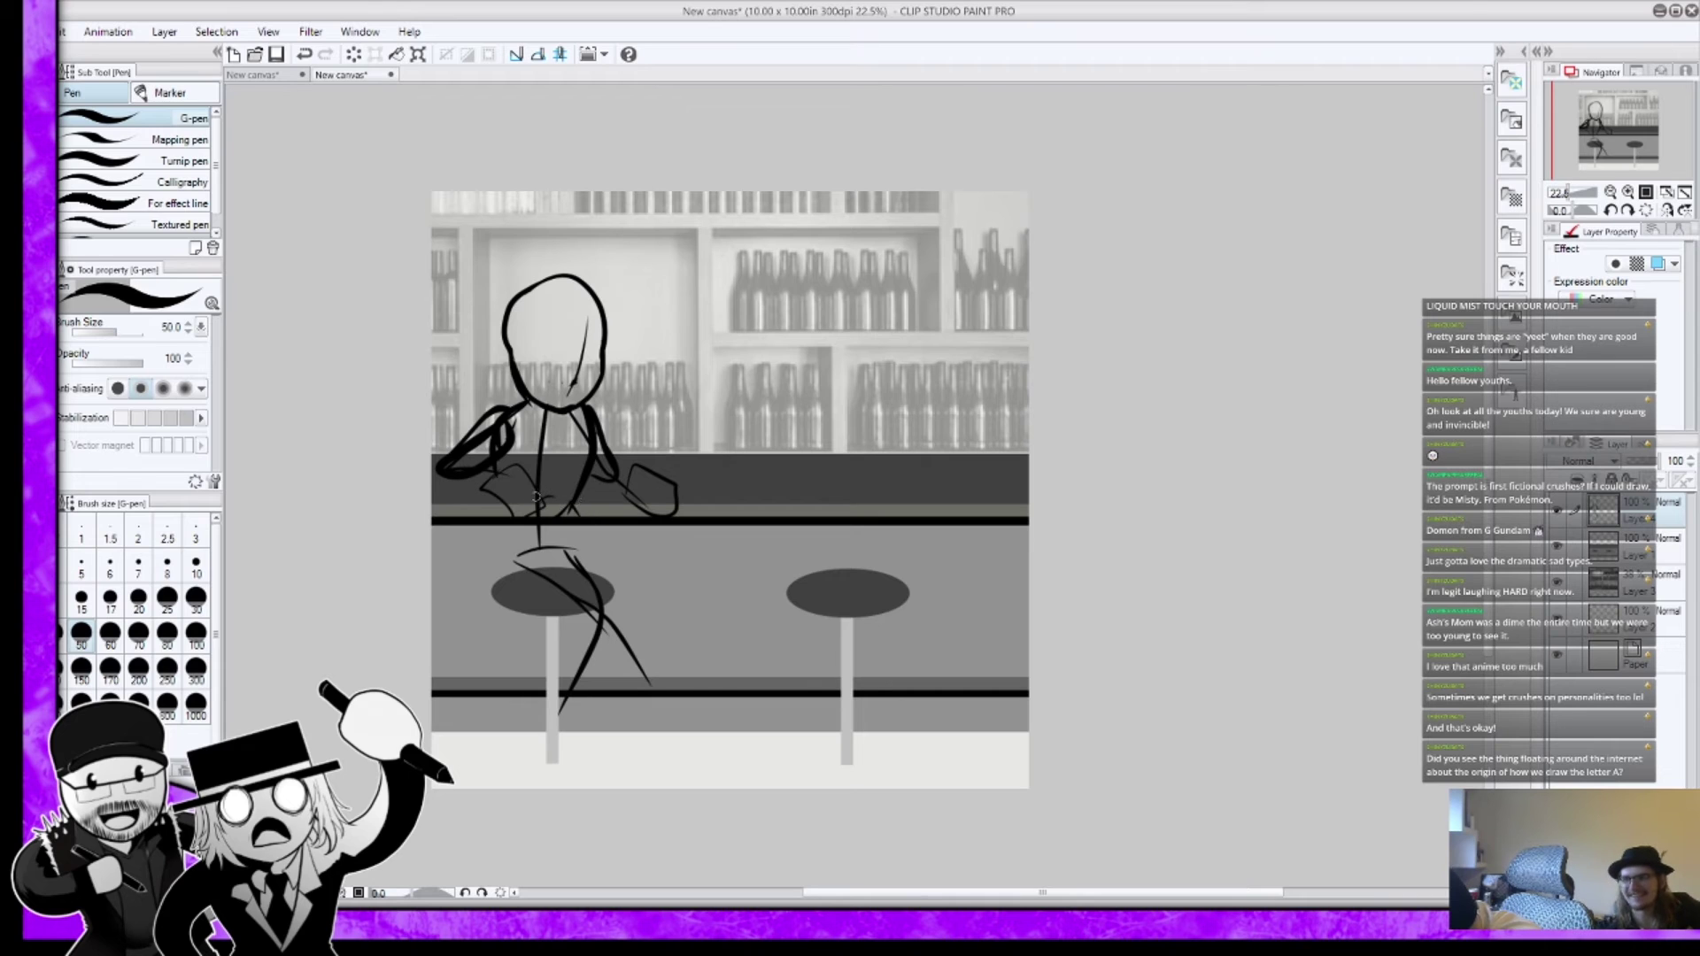
left_click_drag(508, 522, 517, 581)
left_click_drag(585, 523, 606, 563)
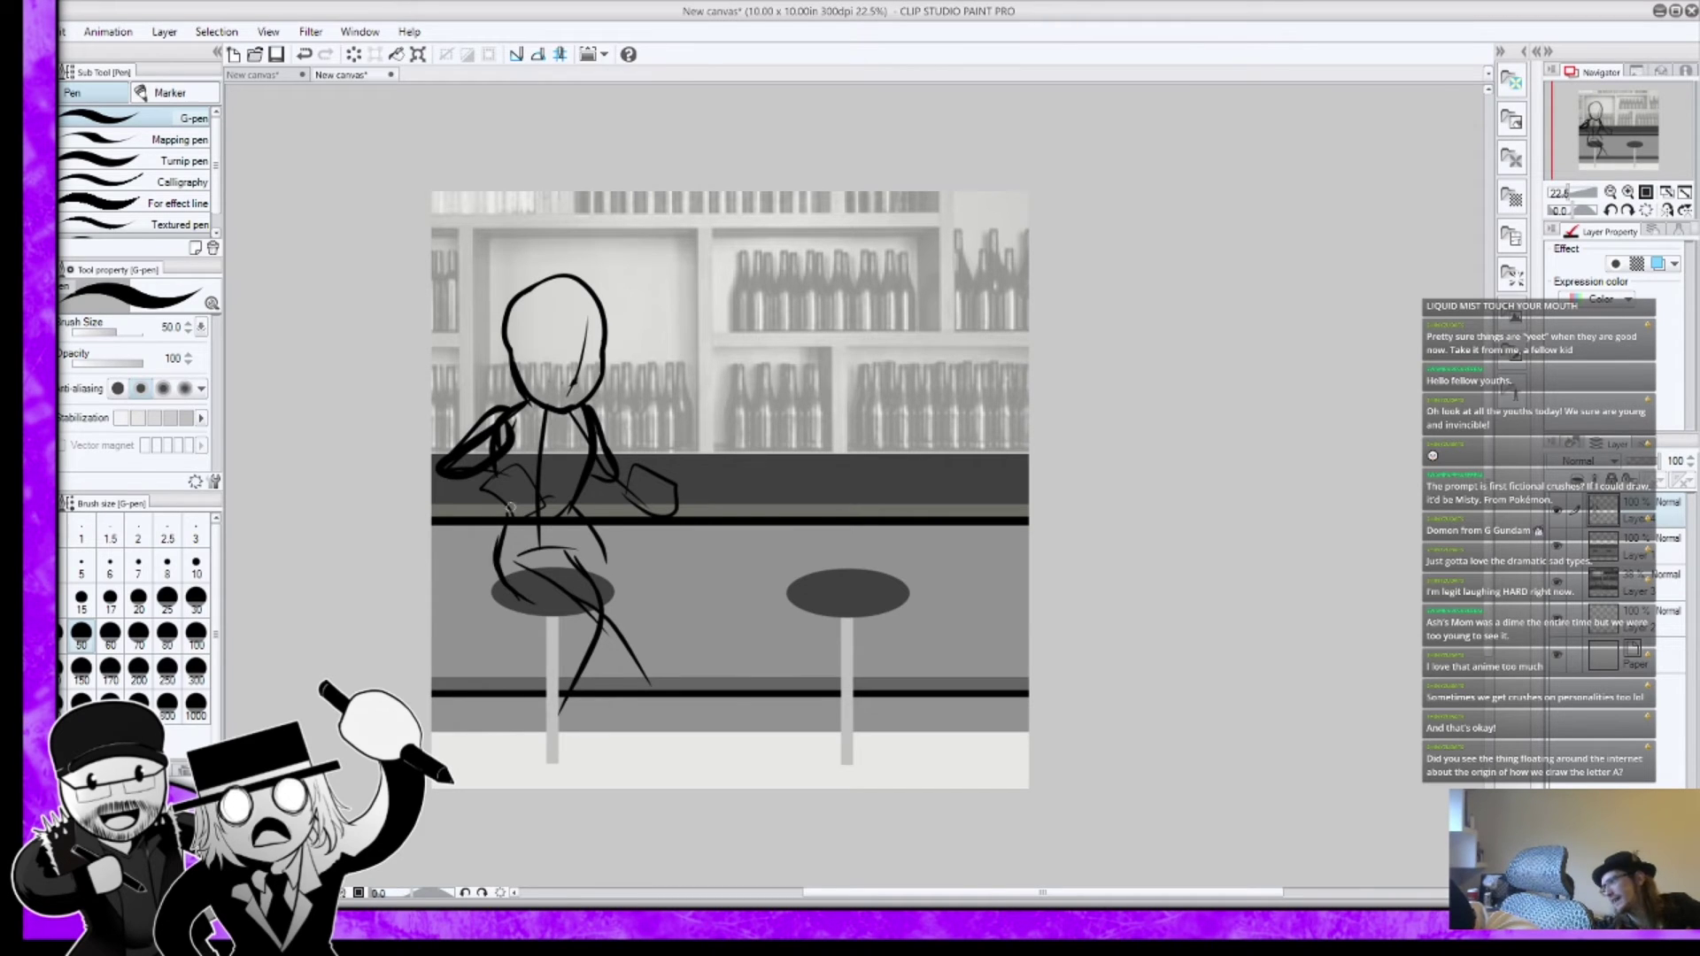
Step: Rough in a second seated figure on the other stool, bulk out both figures' legs and outline a mug by the first figure's hand
mouse_move(503, 505)
left_mouse_down()
mouse_move(486, 581)
mouse_move(529, 607)
mouse_move(611, 564)
left_mouse_up()
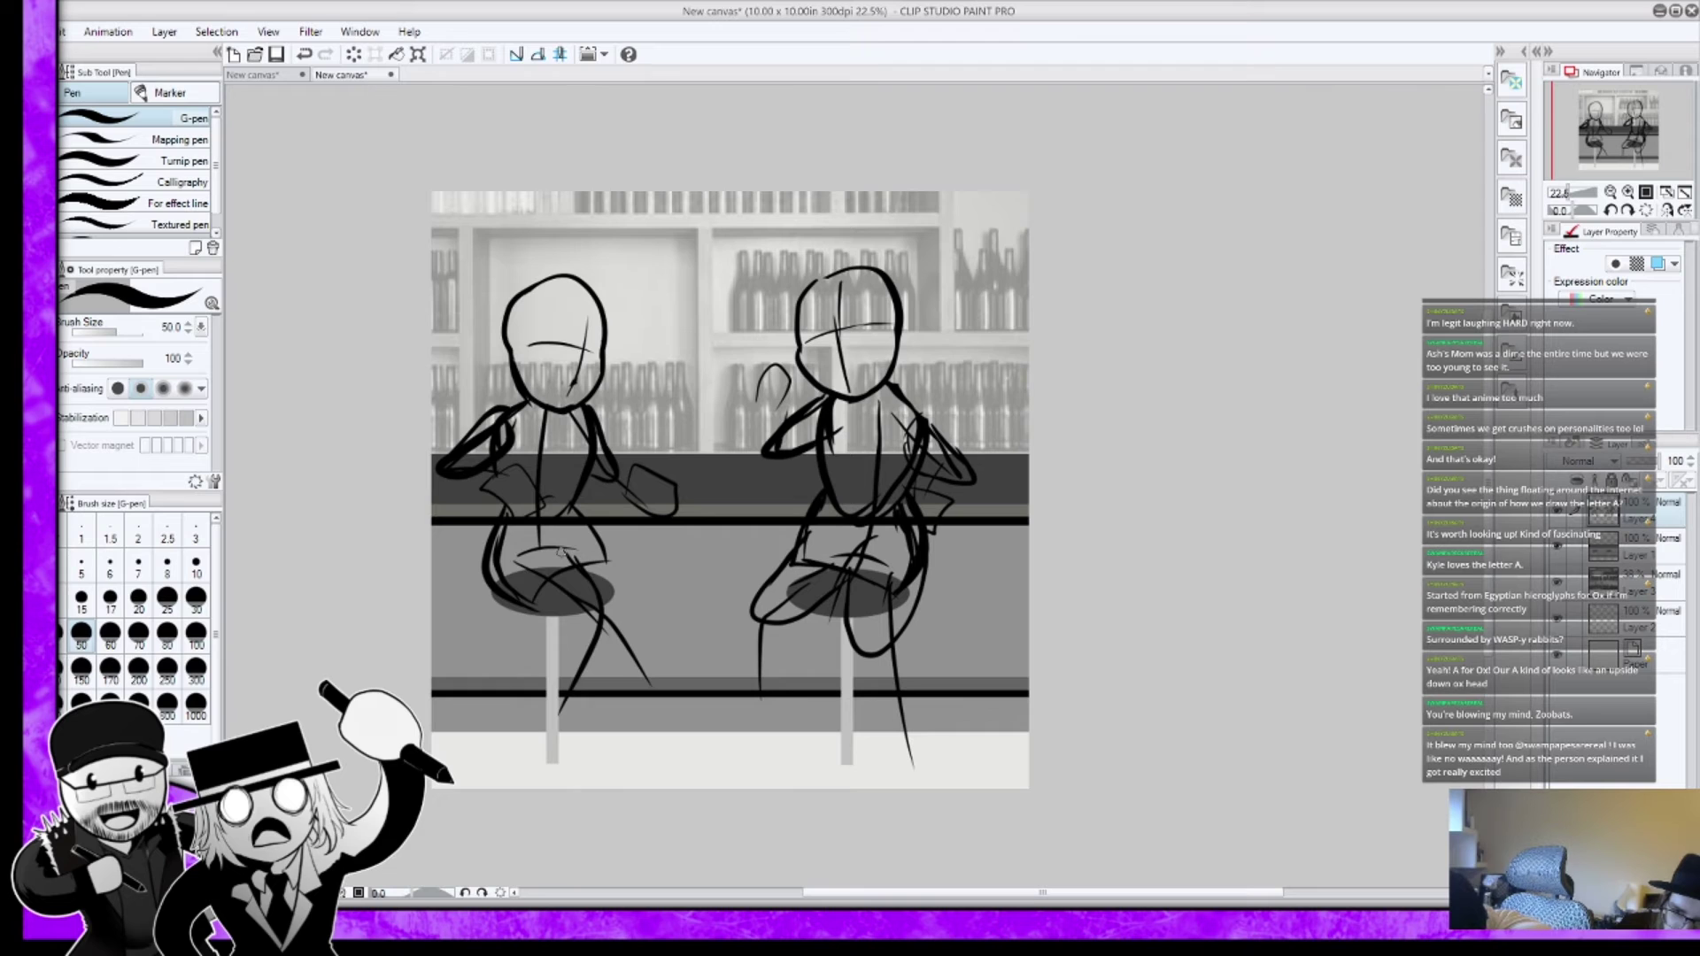
left_click_drag(543, 552, 565, 598)
mouse_move(601, 542)
left_mouse_down()
mouse_move(631, 622)
mouse_move(547, 721)
left_mouse_up()
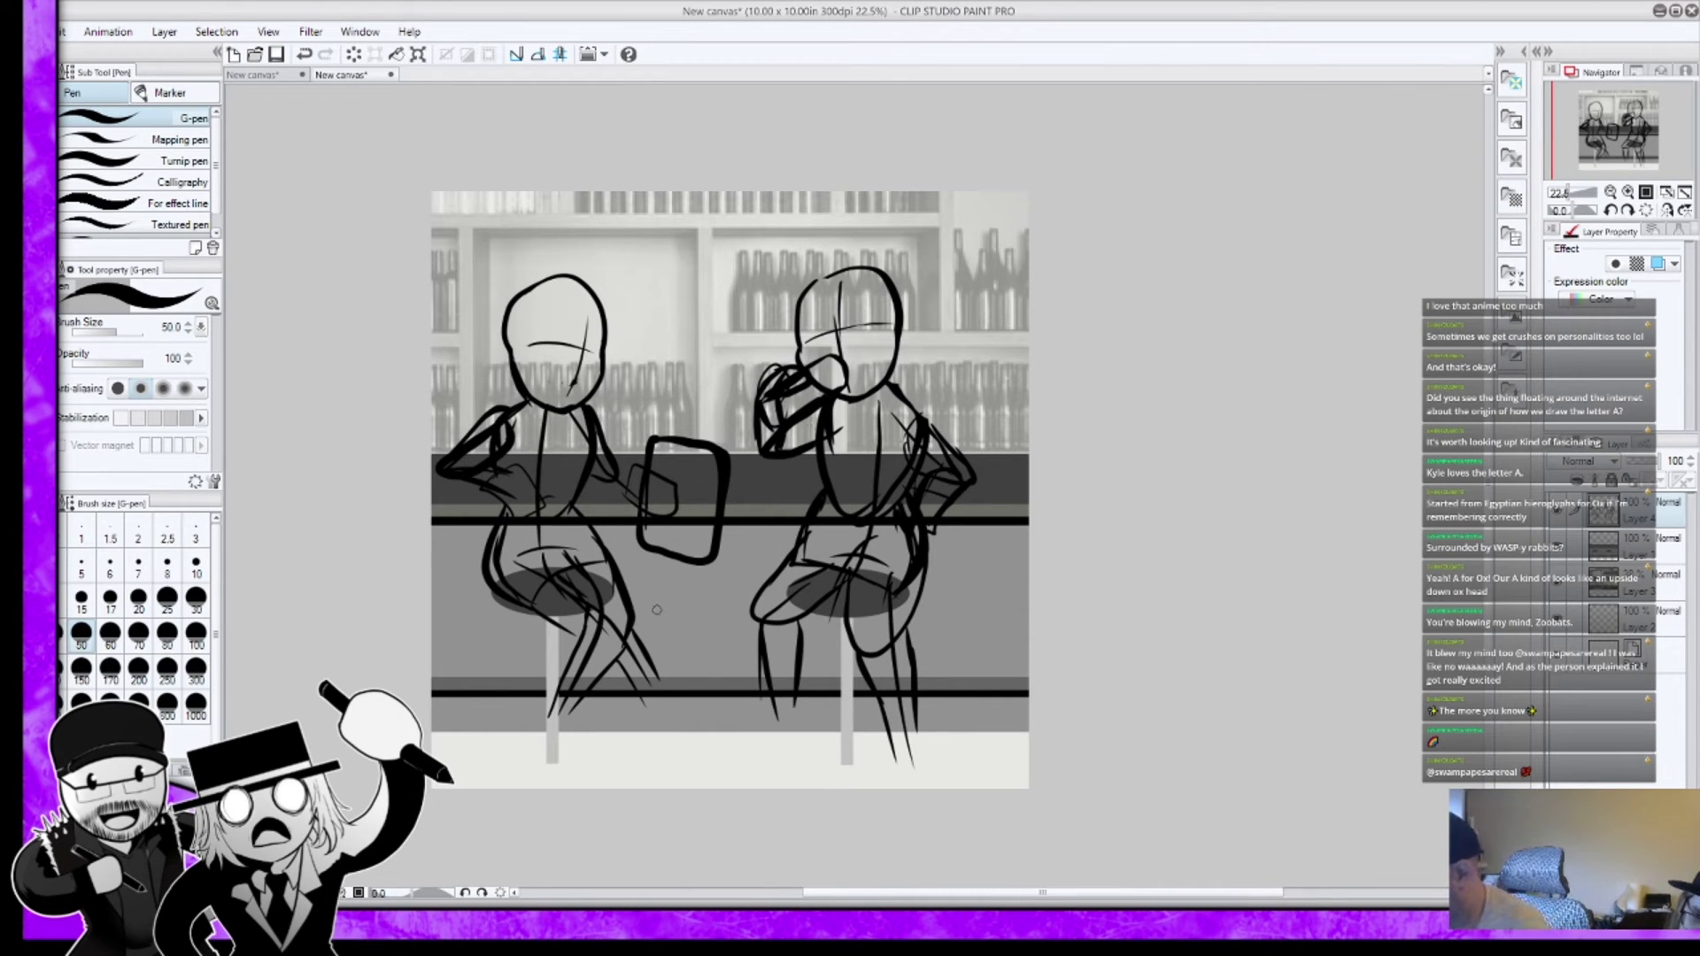
Step: Fill the first figure's round sunglasses lenses solid black, covering the leftover gaps with the G-pen
scroll(567, 366, "up", 5)
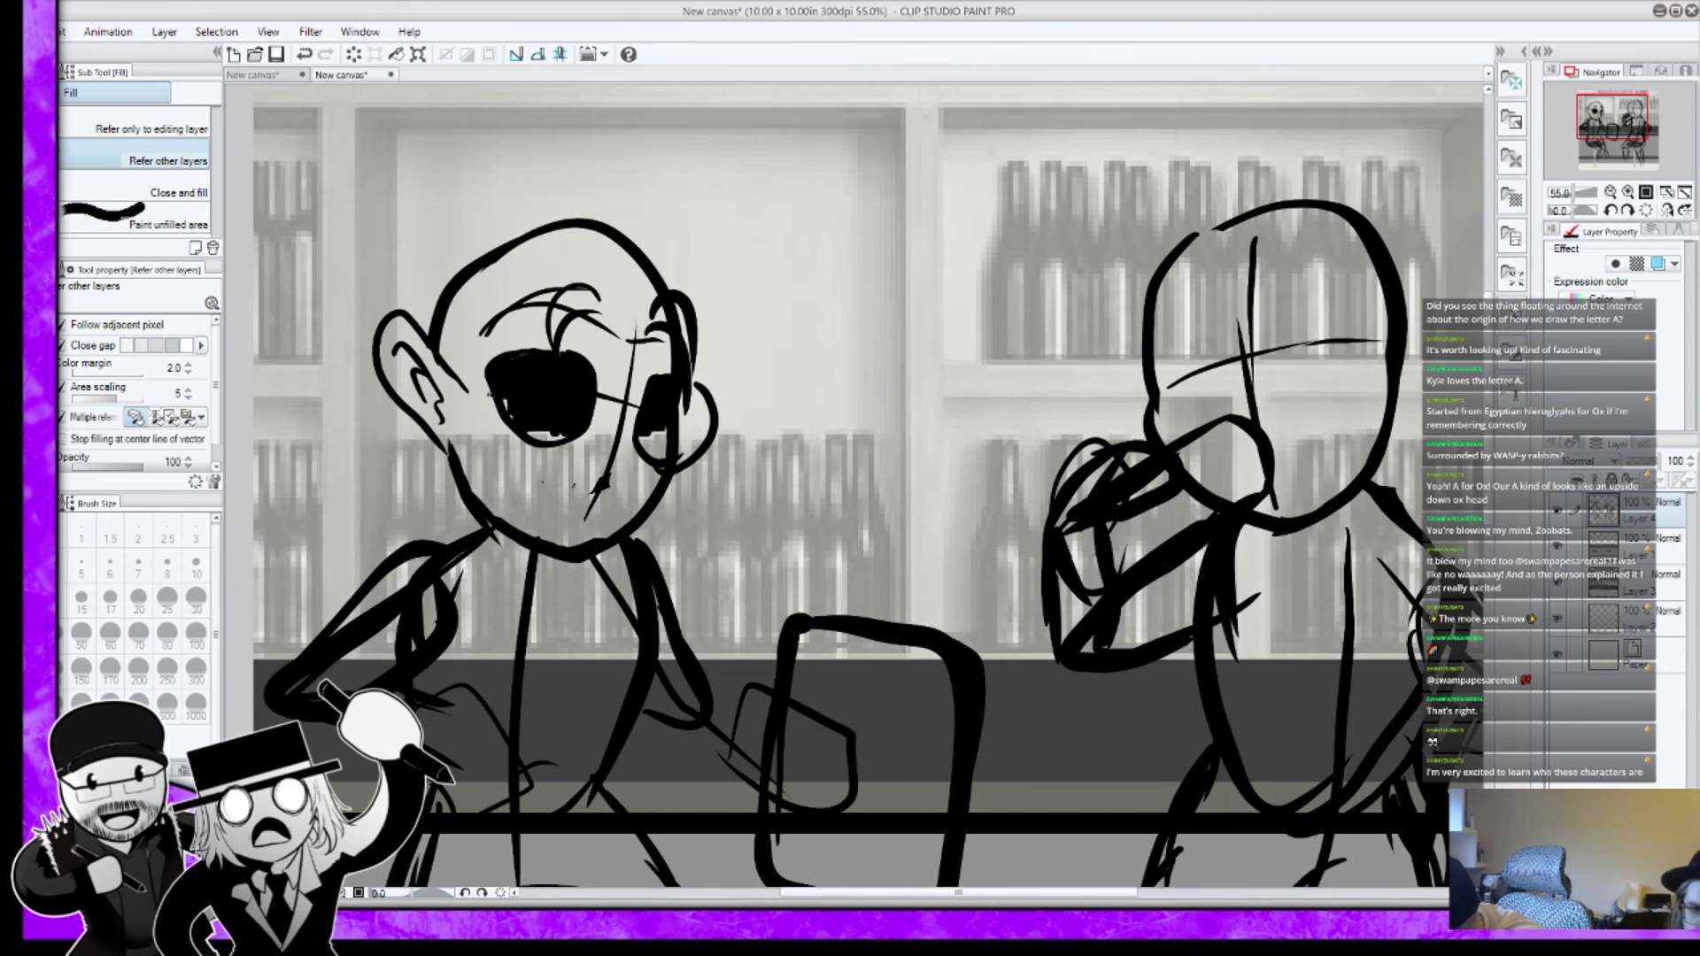
left_click(693, 414)
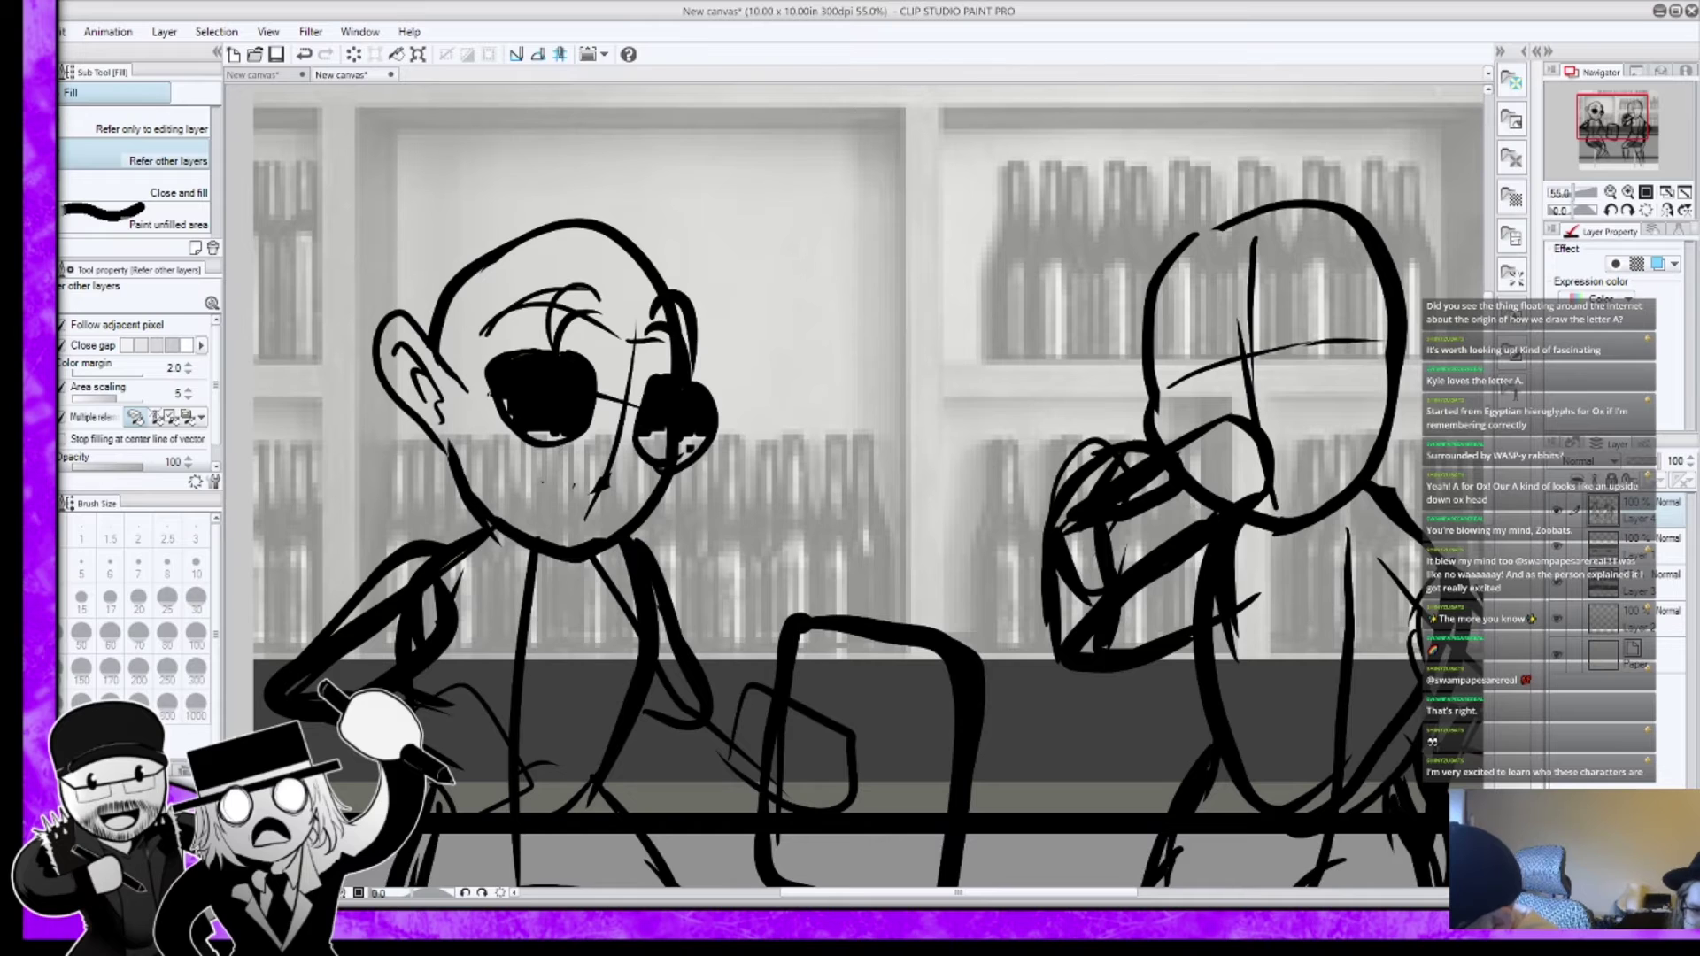
key("p")
mouse_move(508, 408)
left_mouse_down()
mouse_move(556, 439)
mouse_move(581, 400)
left_mouse_up()
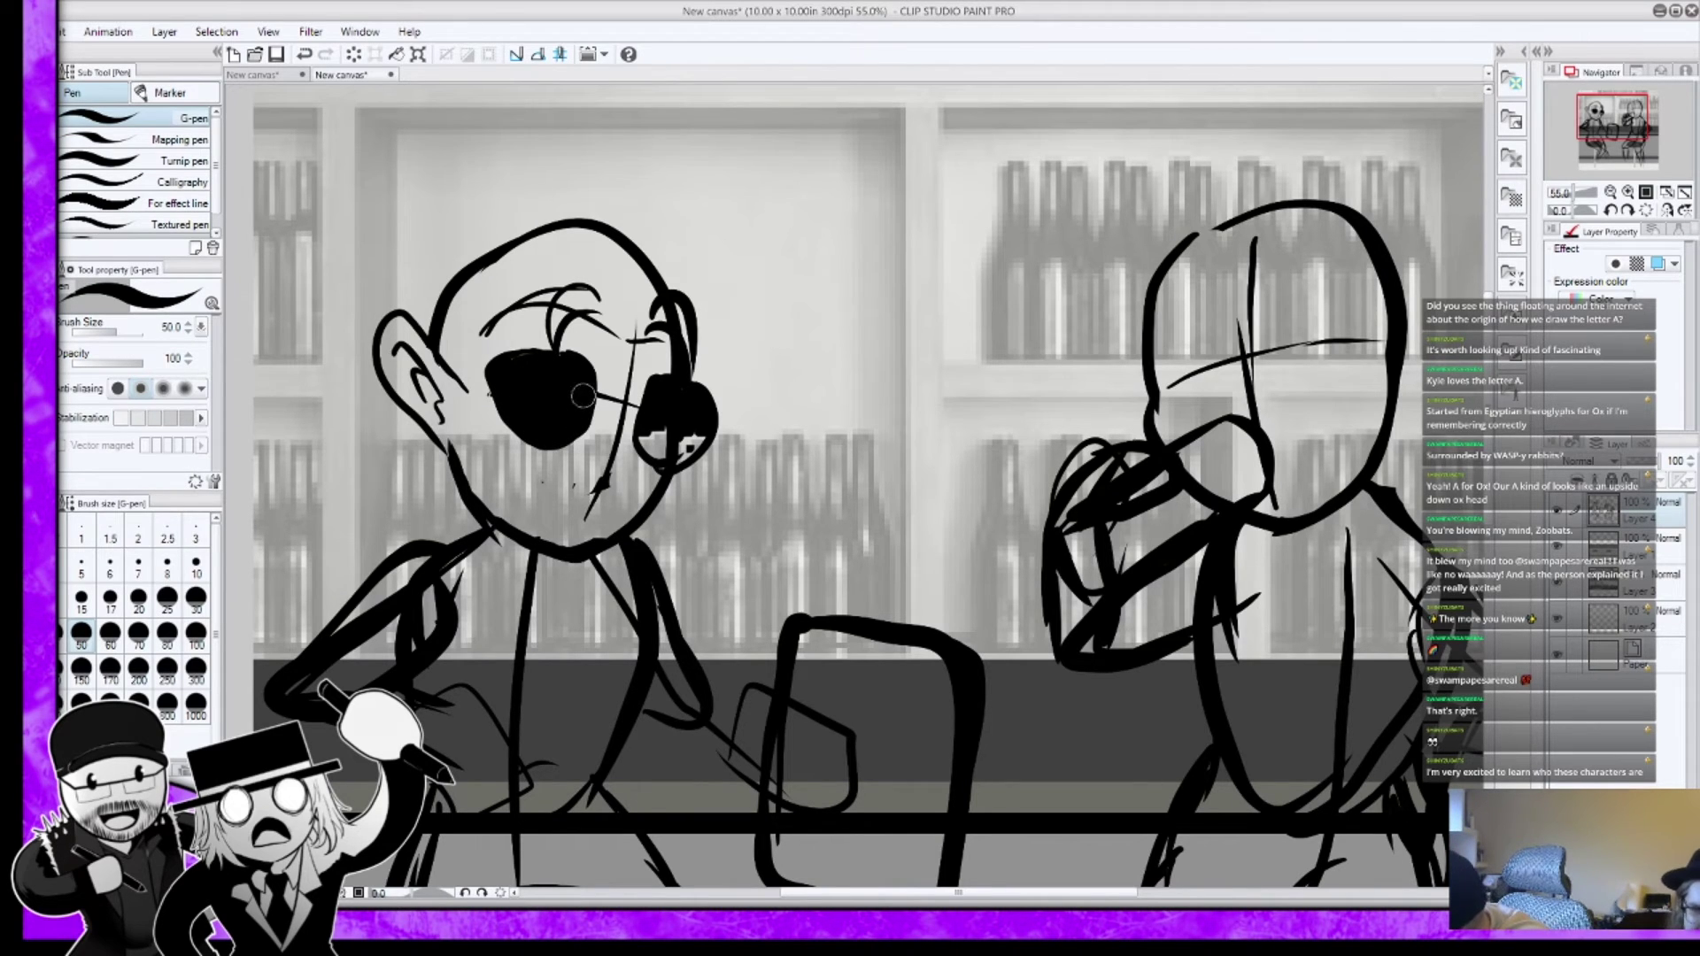
mouse_move(639, 436)
left_mouse_down()
mouse_move(684, 453)
mouse_move(696, 434)
mouse_move(667, 434)
mouse_move(660, 464)
left_mouse_up()
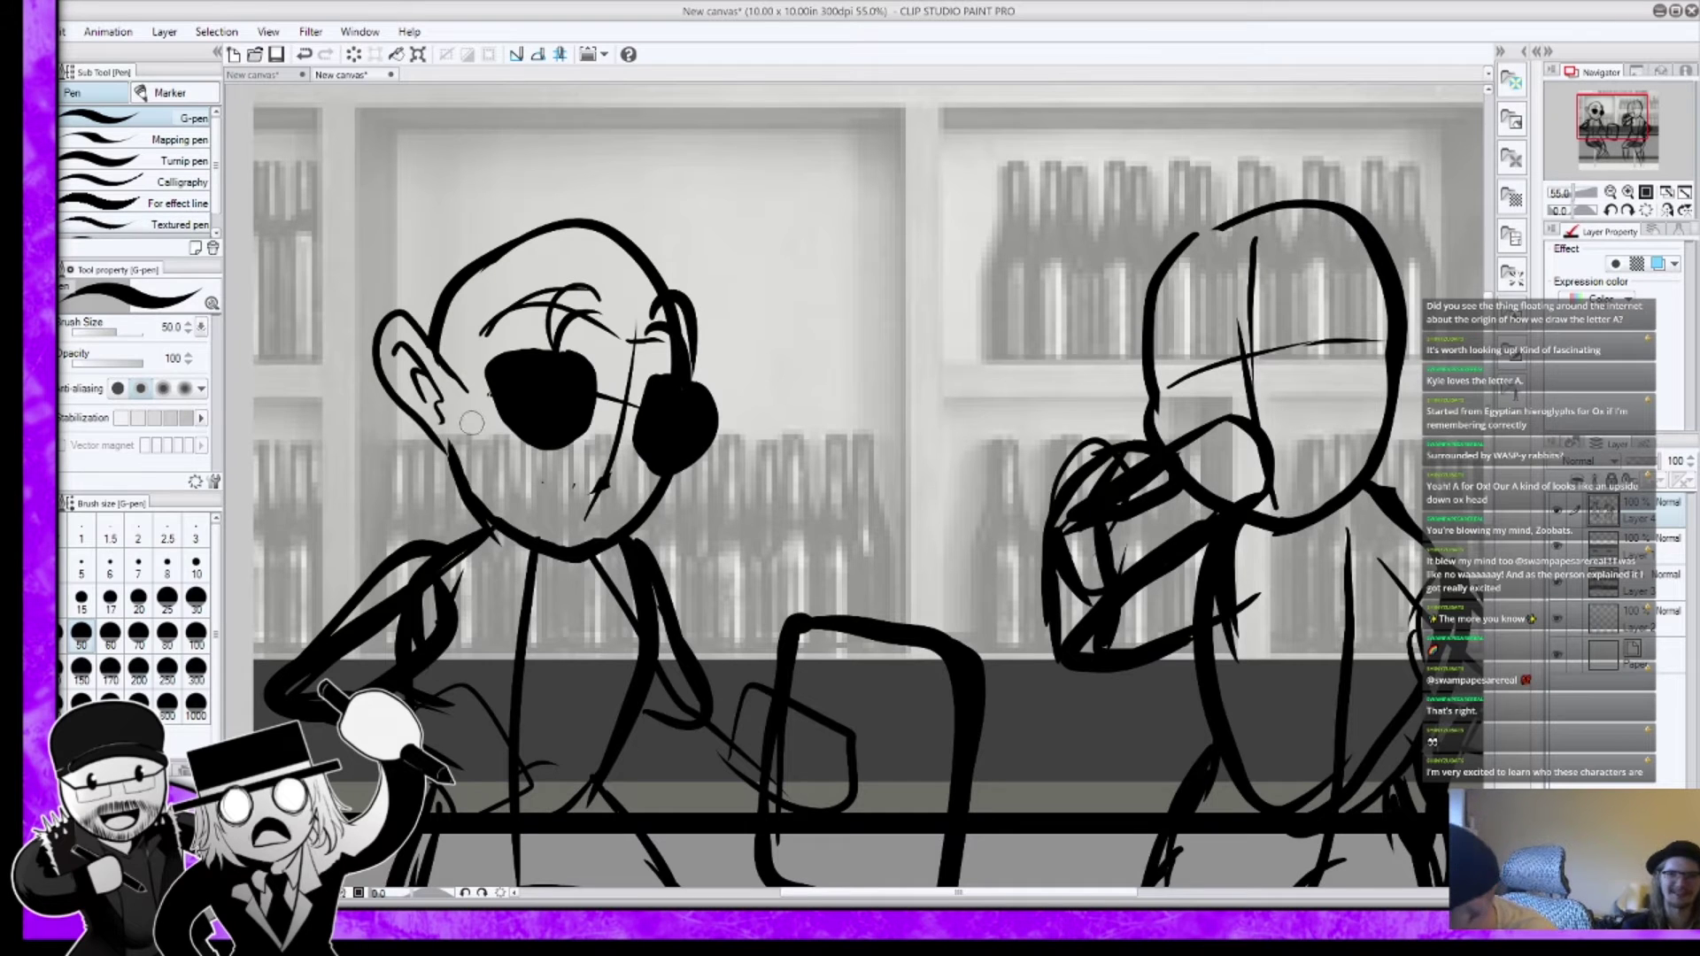
Step: Draw thin hair strands down both sides of the face and erase the facial guidelines between the sunglasses lenses
left_click_drag(487, 390, 496, 601)
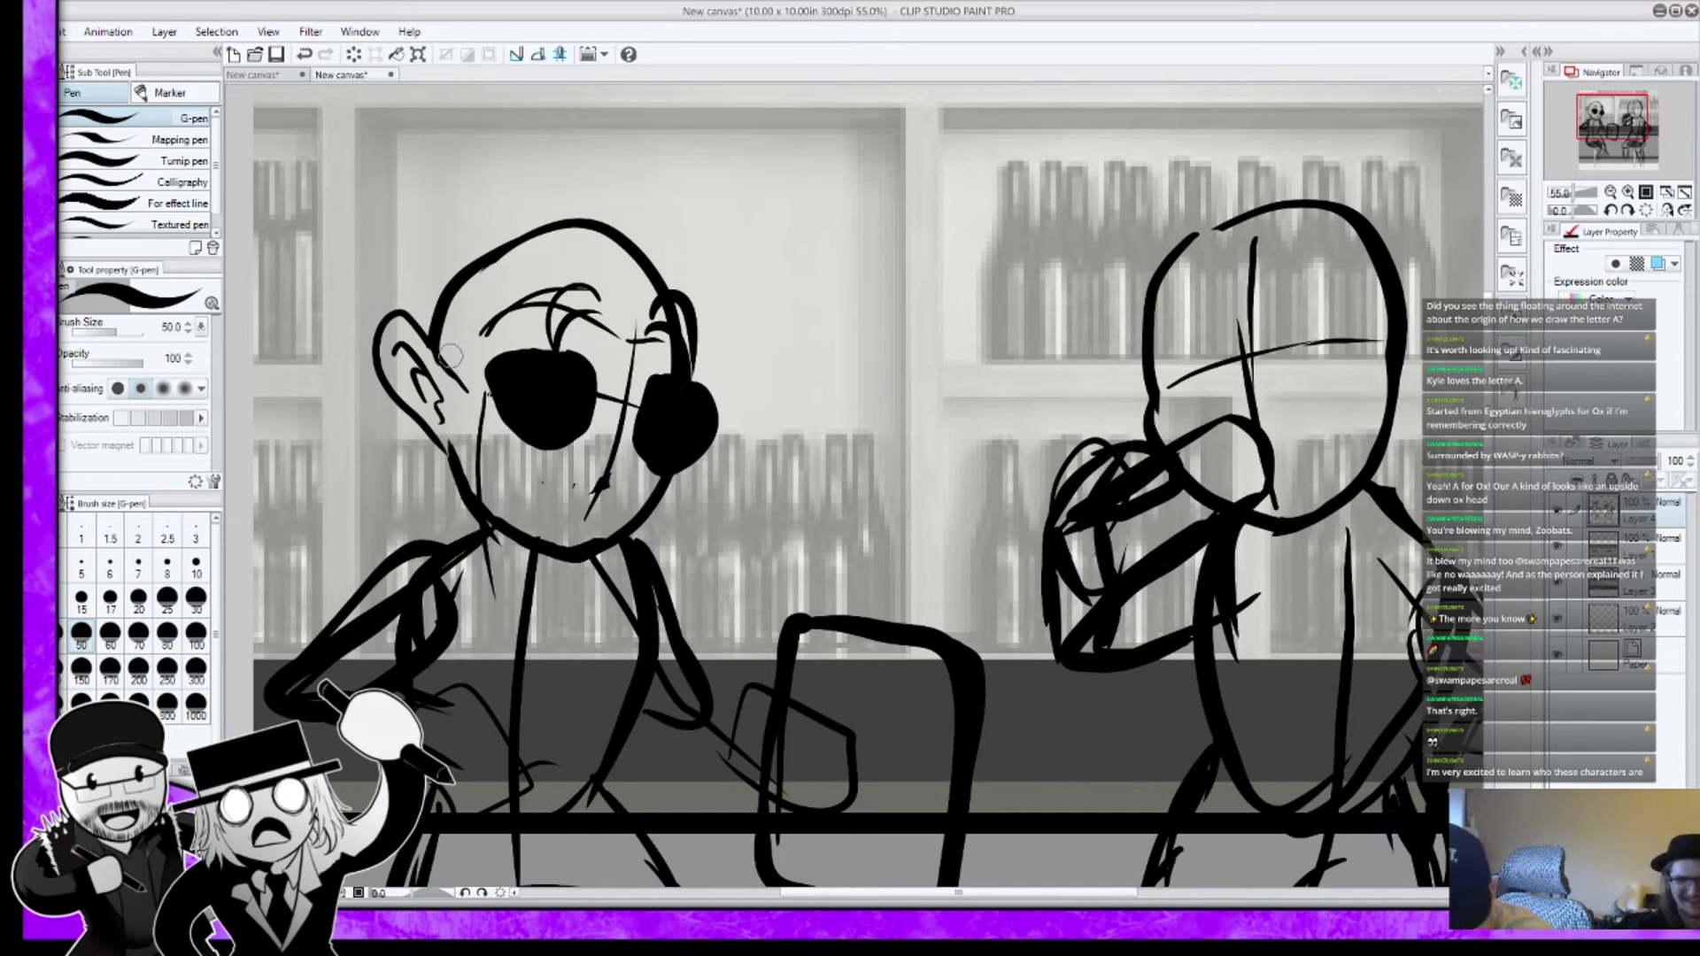
left_click_drag(451, 365, 446, 542)
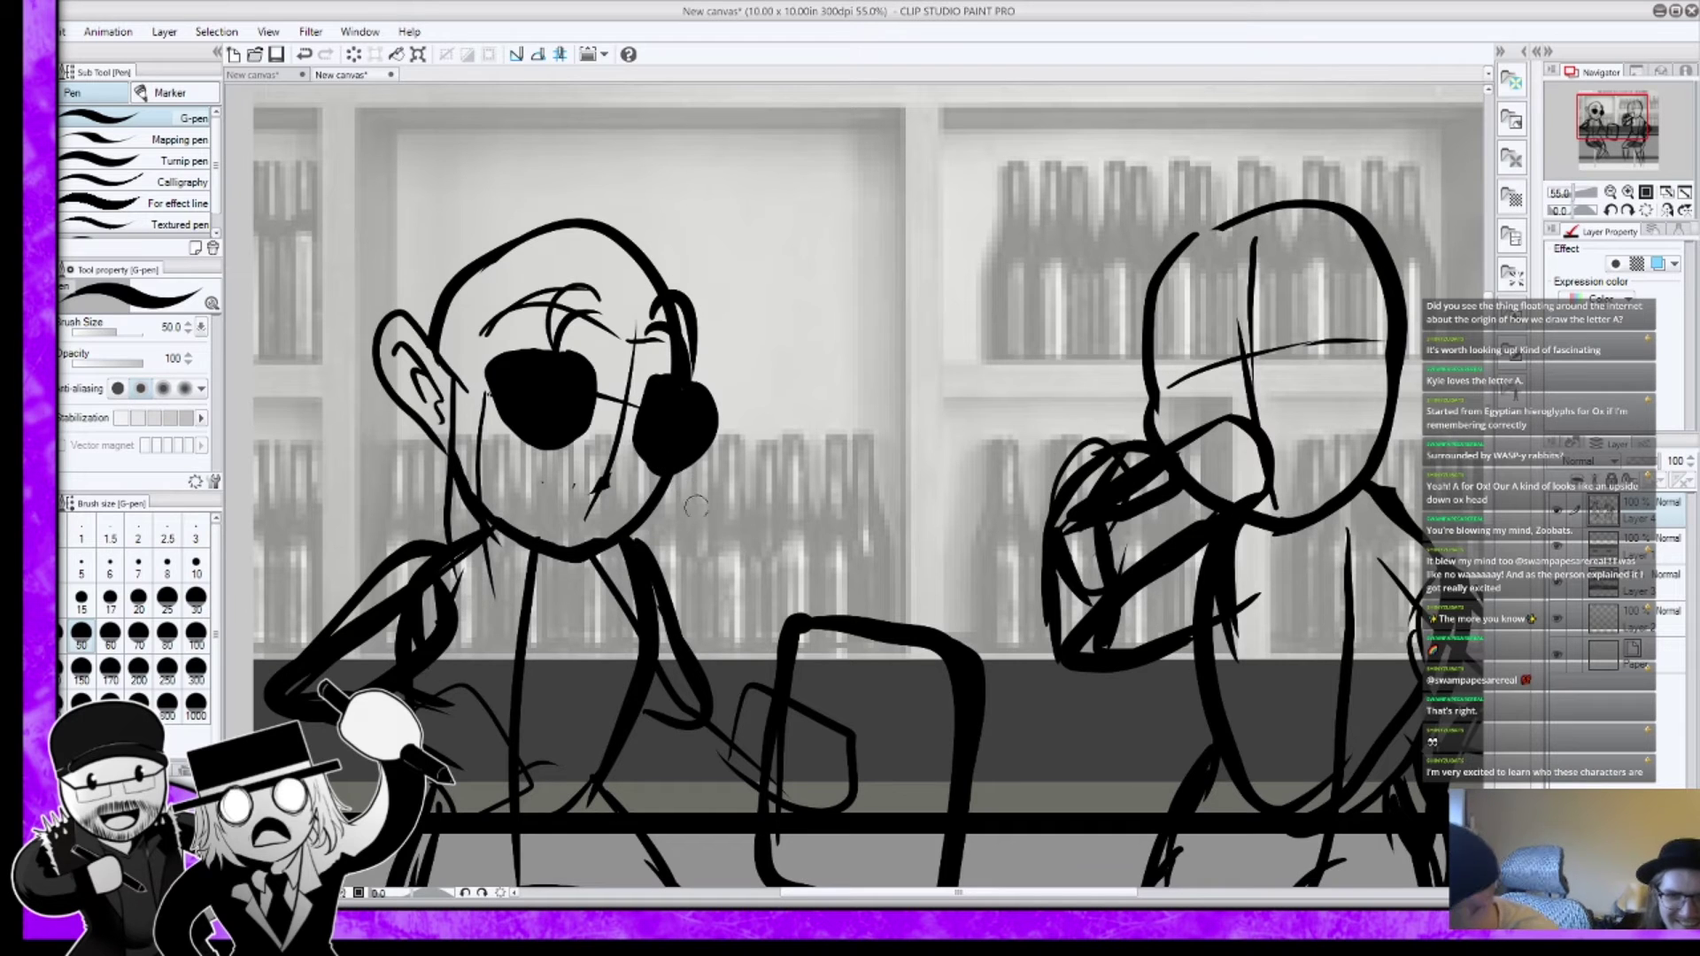
left_click_drag(679, 476, 681, 613)
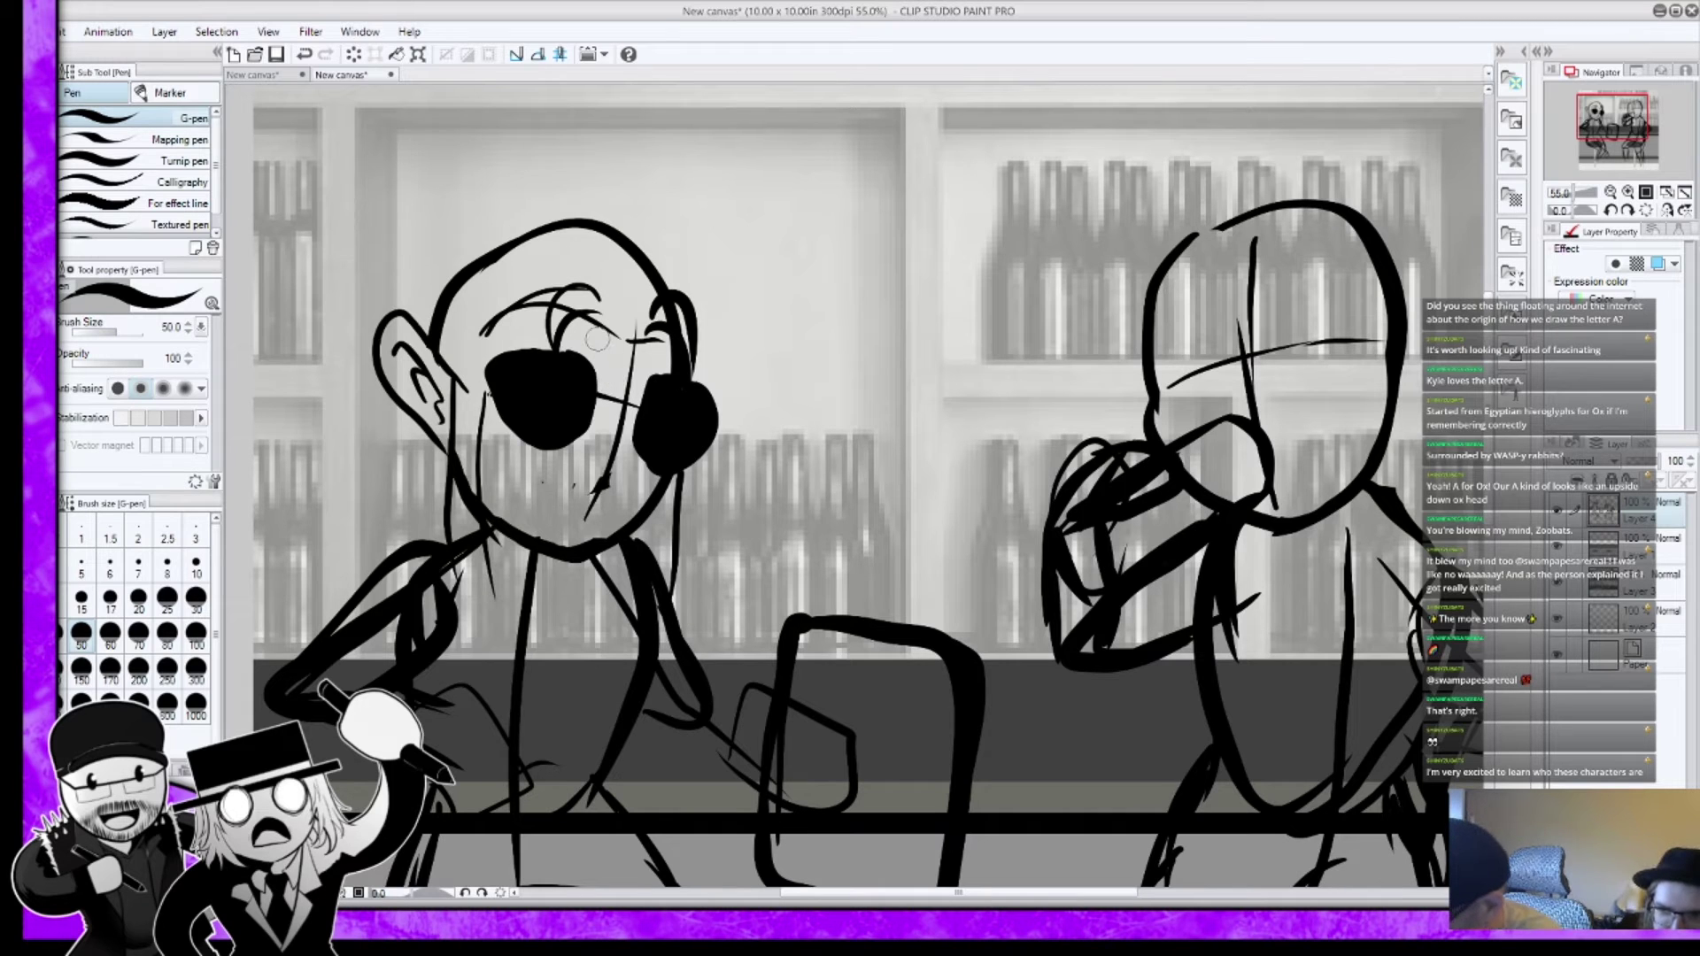
key("e")
mouse_move(626, 354)
left_mouse_down()
mouse_move(636, 343)
mouse_move(606, 479)
left_mouse_up()
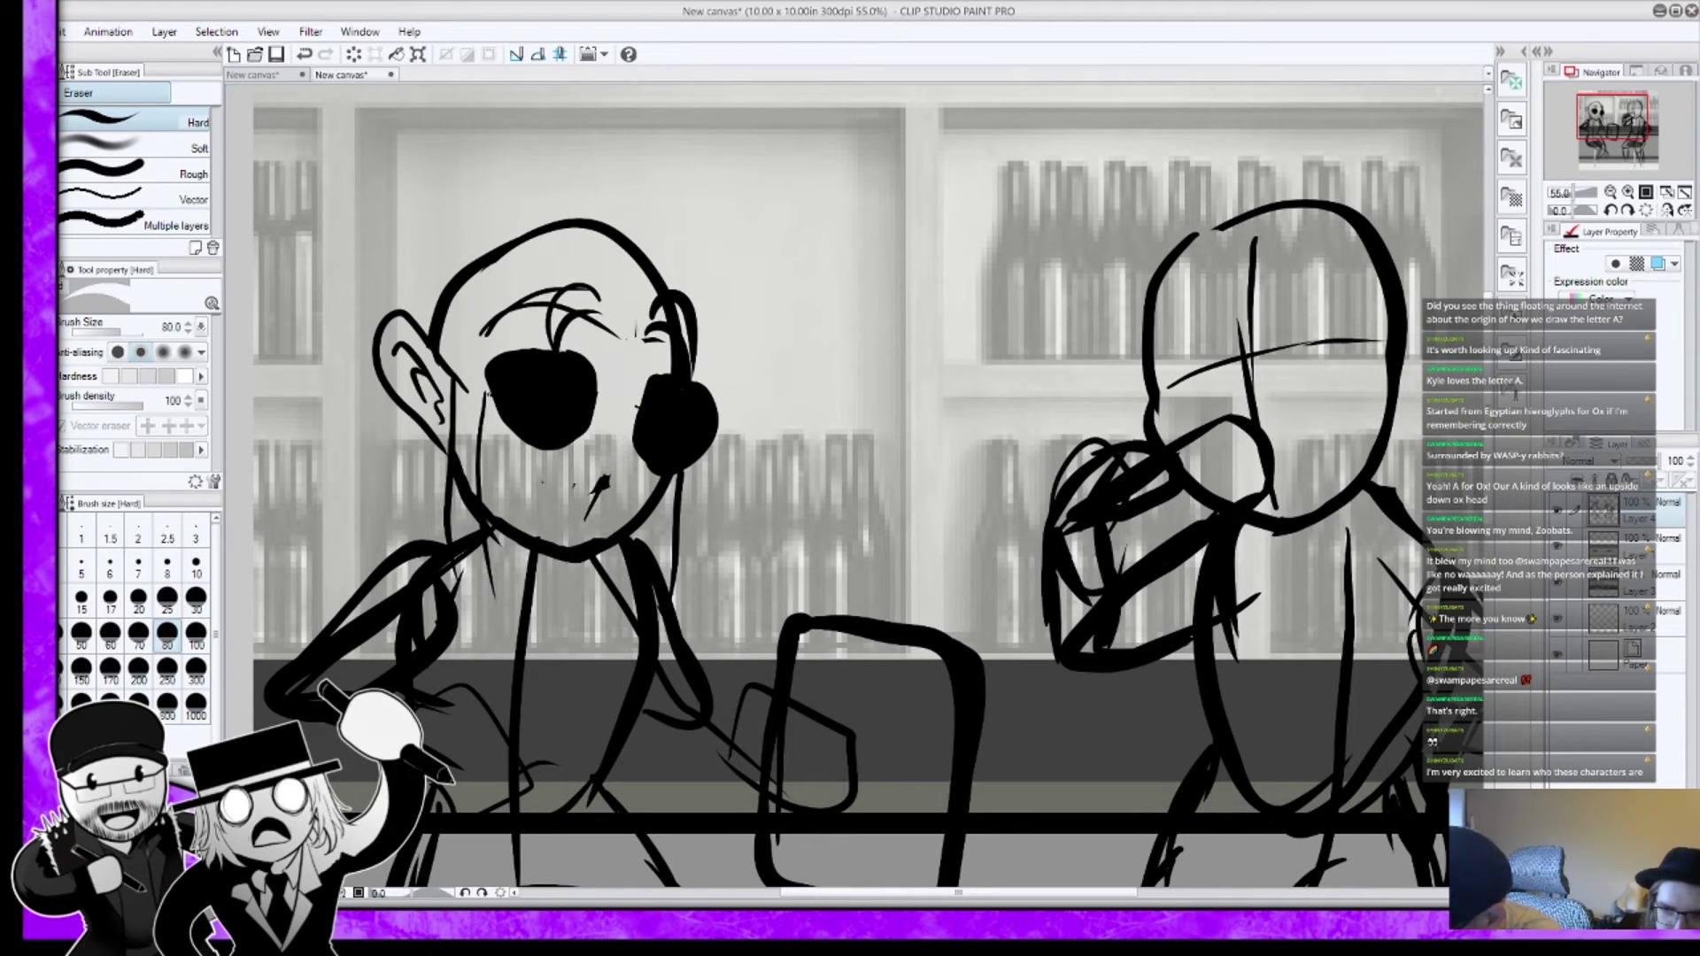
Step: Draw a curved bridge joining the sunglasses lenses and a jagged hair tuft at the temple farthest from the ear
key("p")
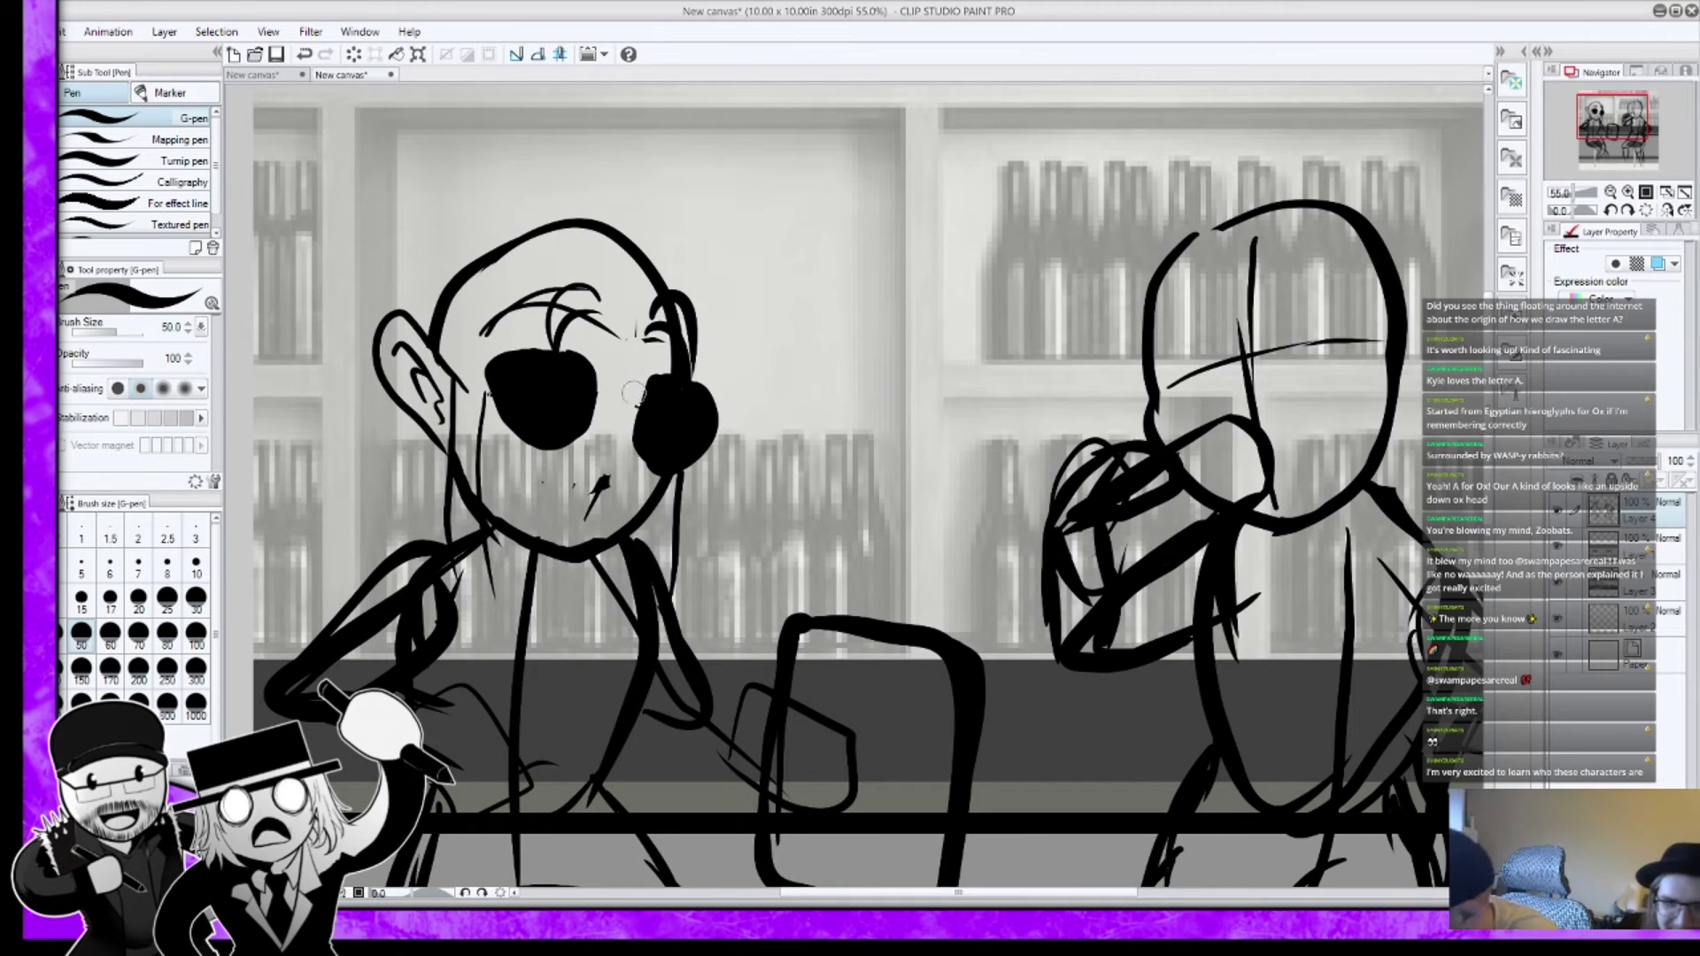
left_click_drag(588, 403, 640, 408)
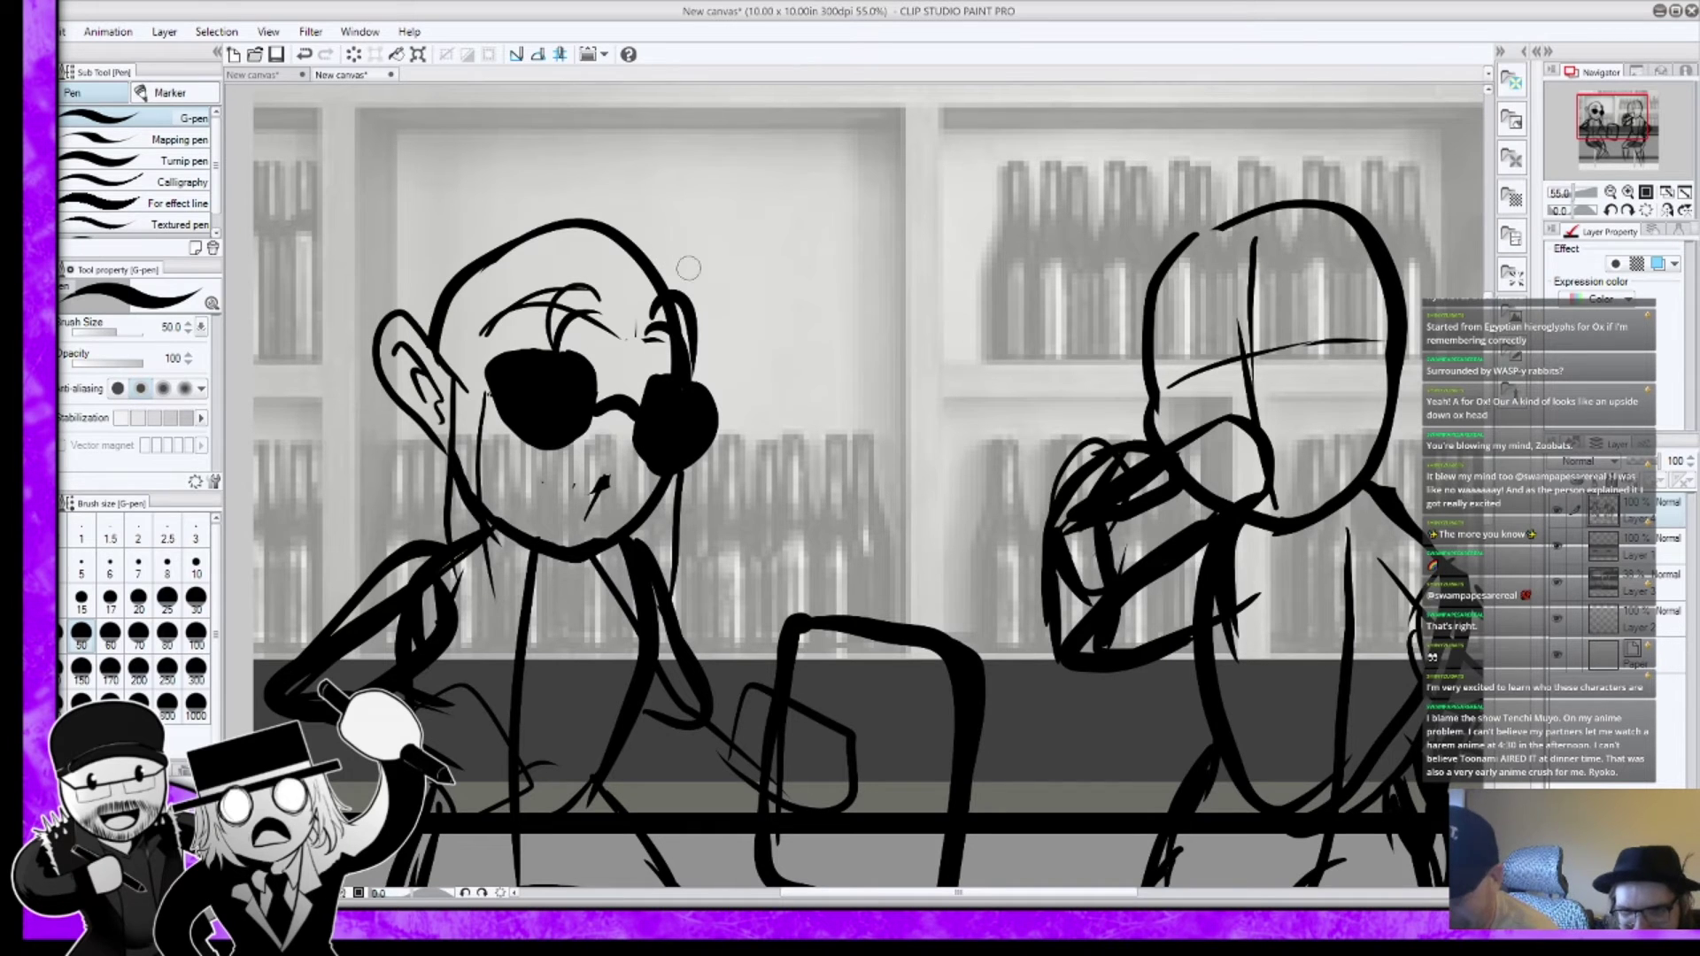
left_click_drag(684, 295, 722, 341)
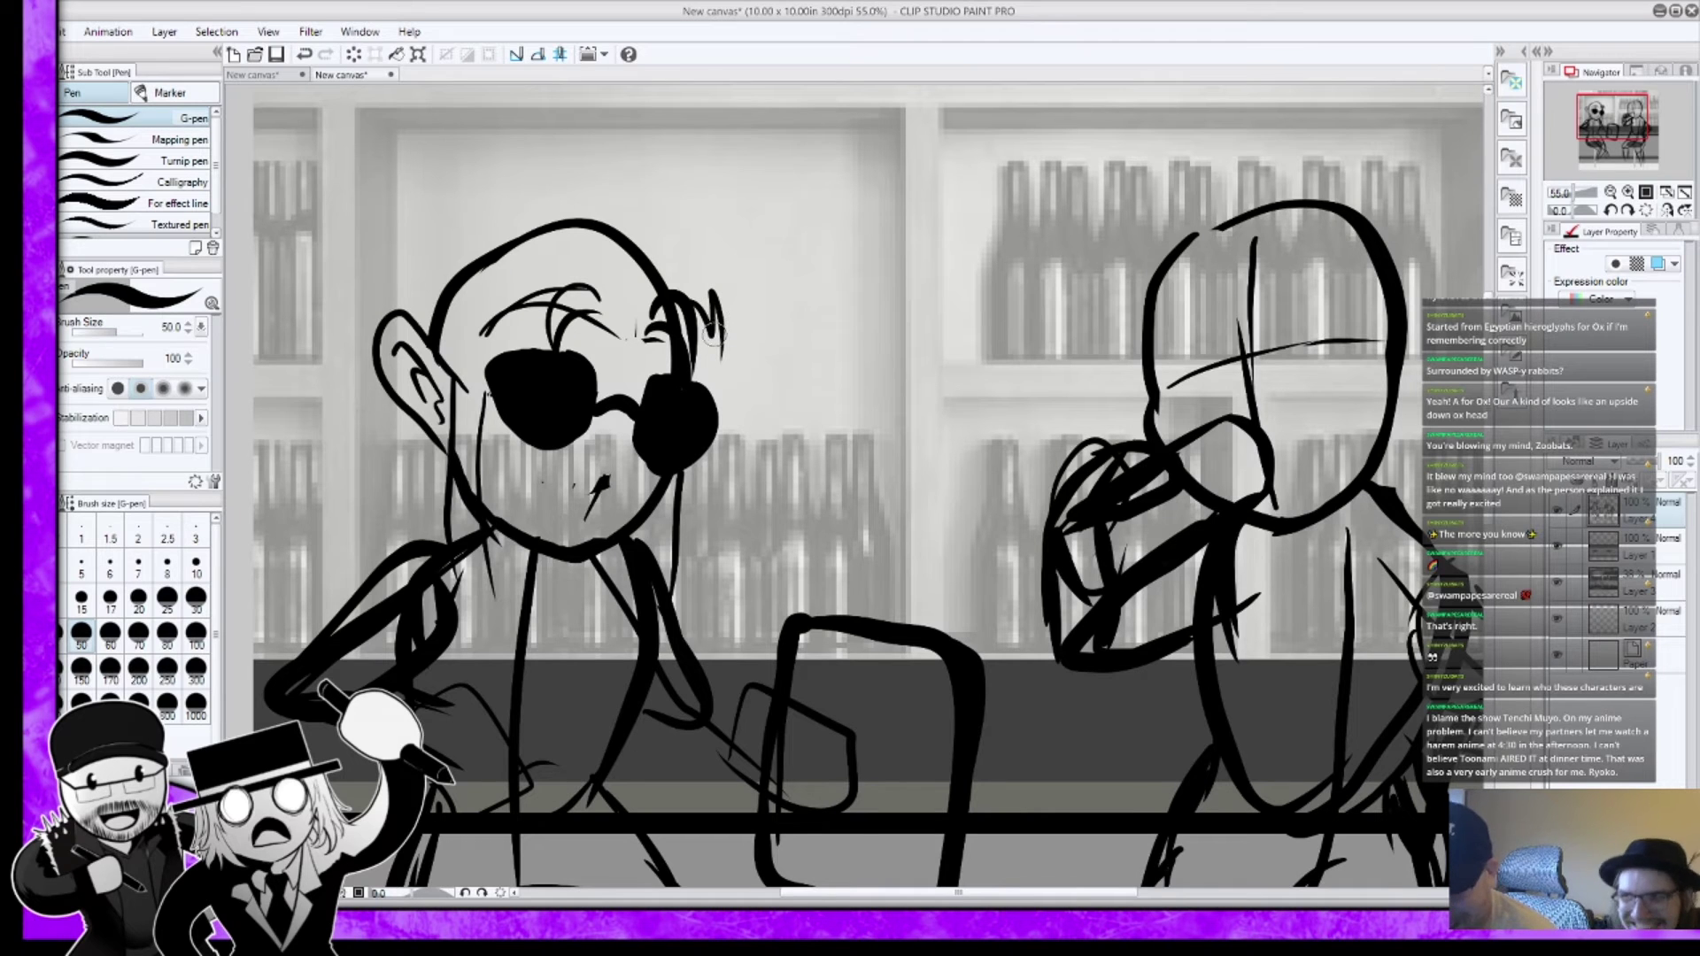
mouse_move(709, 359)
left_mouse_down()
mouse_move(743, 319)
mouse_move(753, 341)
left_mouse_up()
mouse_move(735, 282)
left_mouse_down()
mouse_move(753, 381)
mouse_move(740, 217)
left_mouse_up()
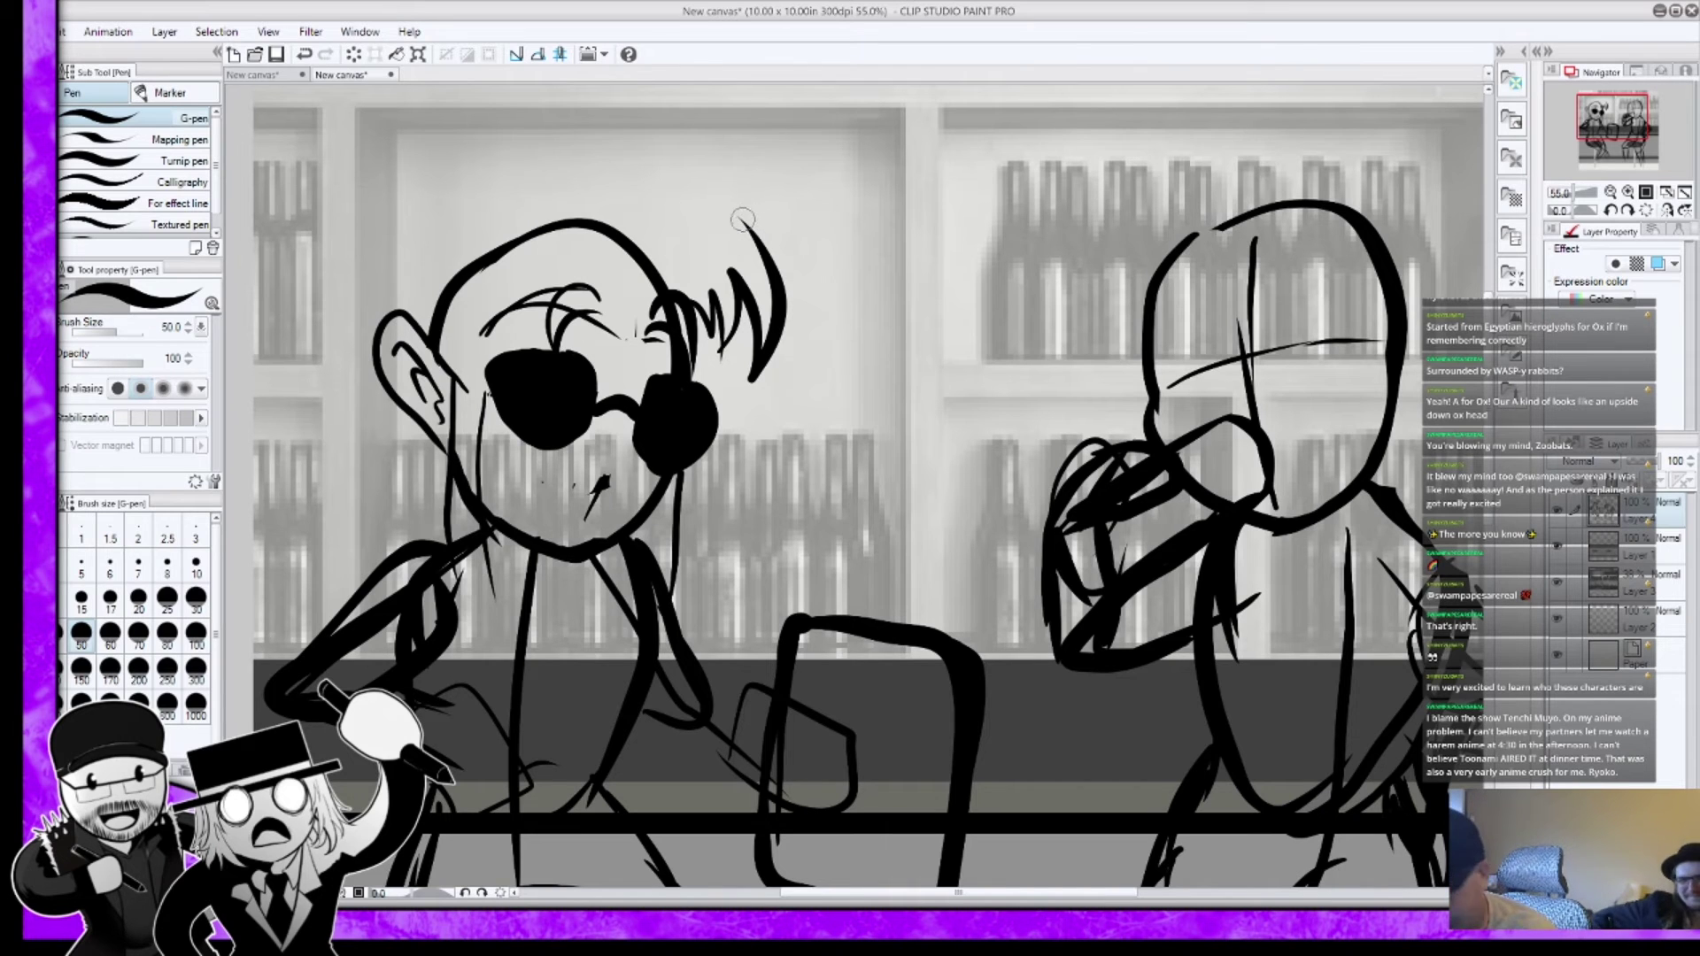
scroll(740, 222, "down", 2)
key("ctrl+z")
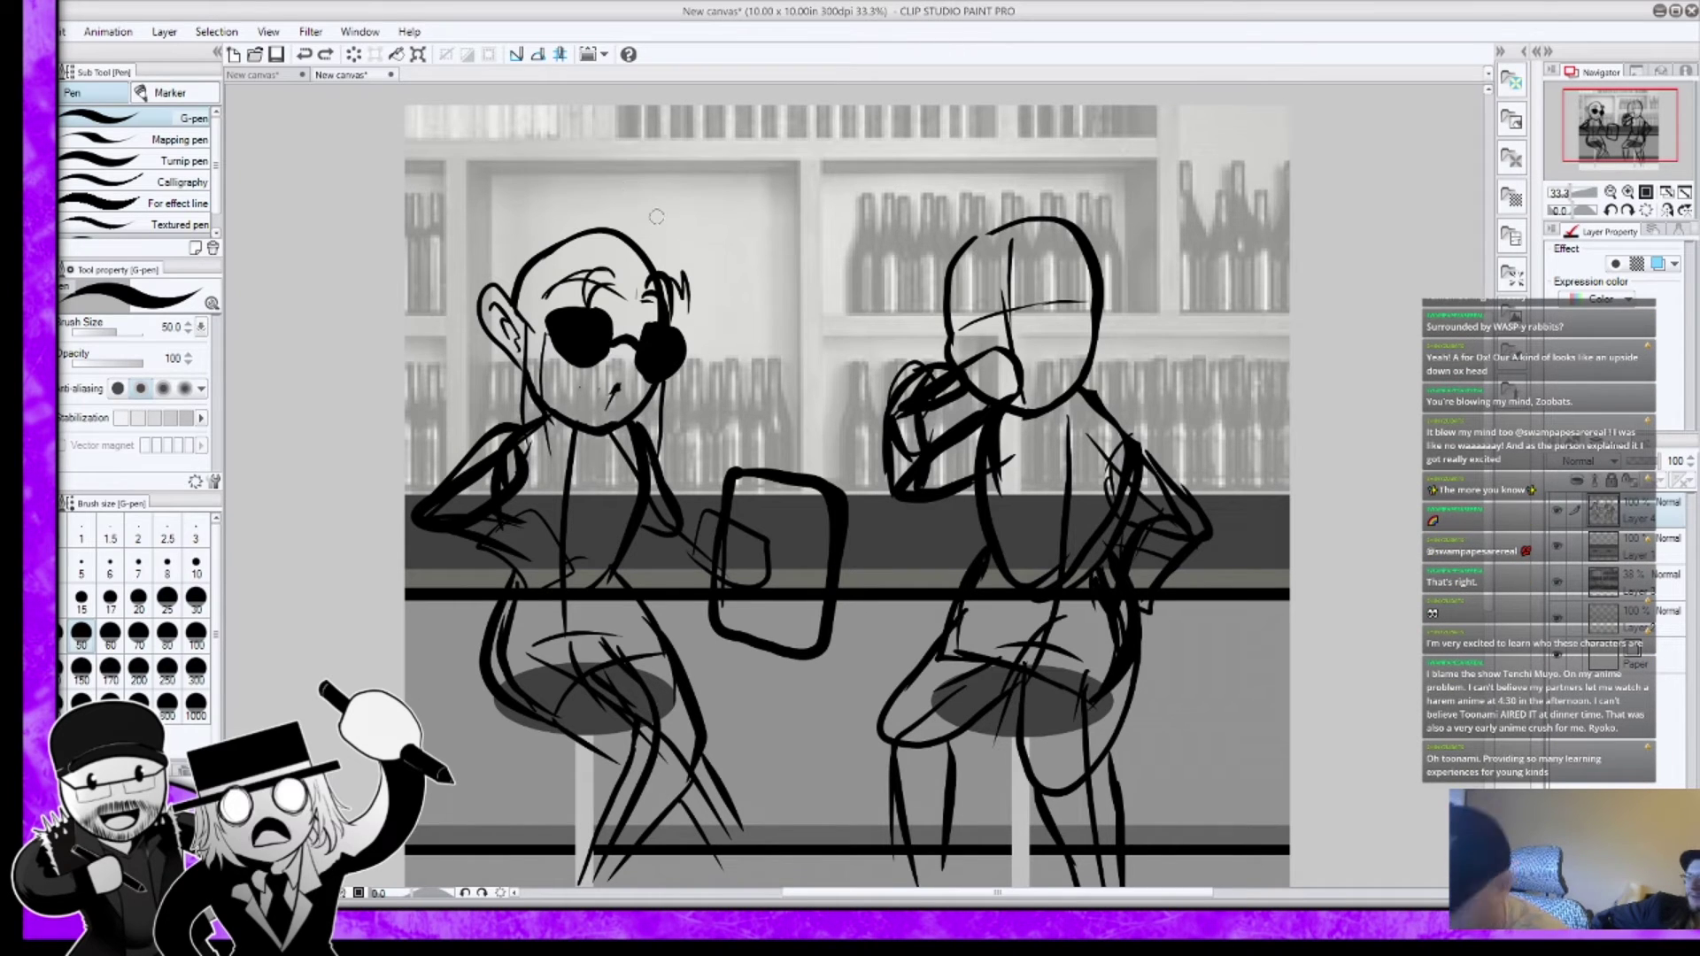
Step: Sketch large hair spikes sweeping from the temple up over the crown and back to the canvas's side edge
mouse_move(687, 314)
left_mouse_down()
mouse_move(701, 263)
mouse_move(678, 241)
left_mouse_up()
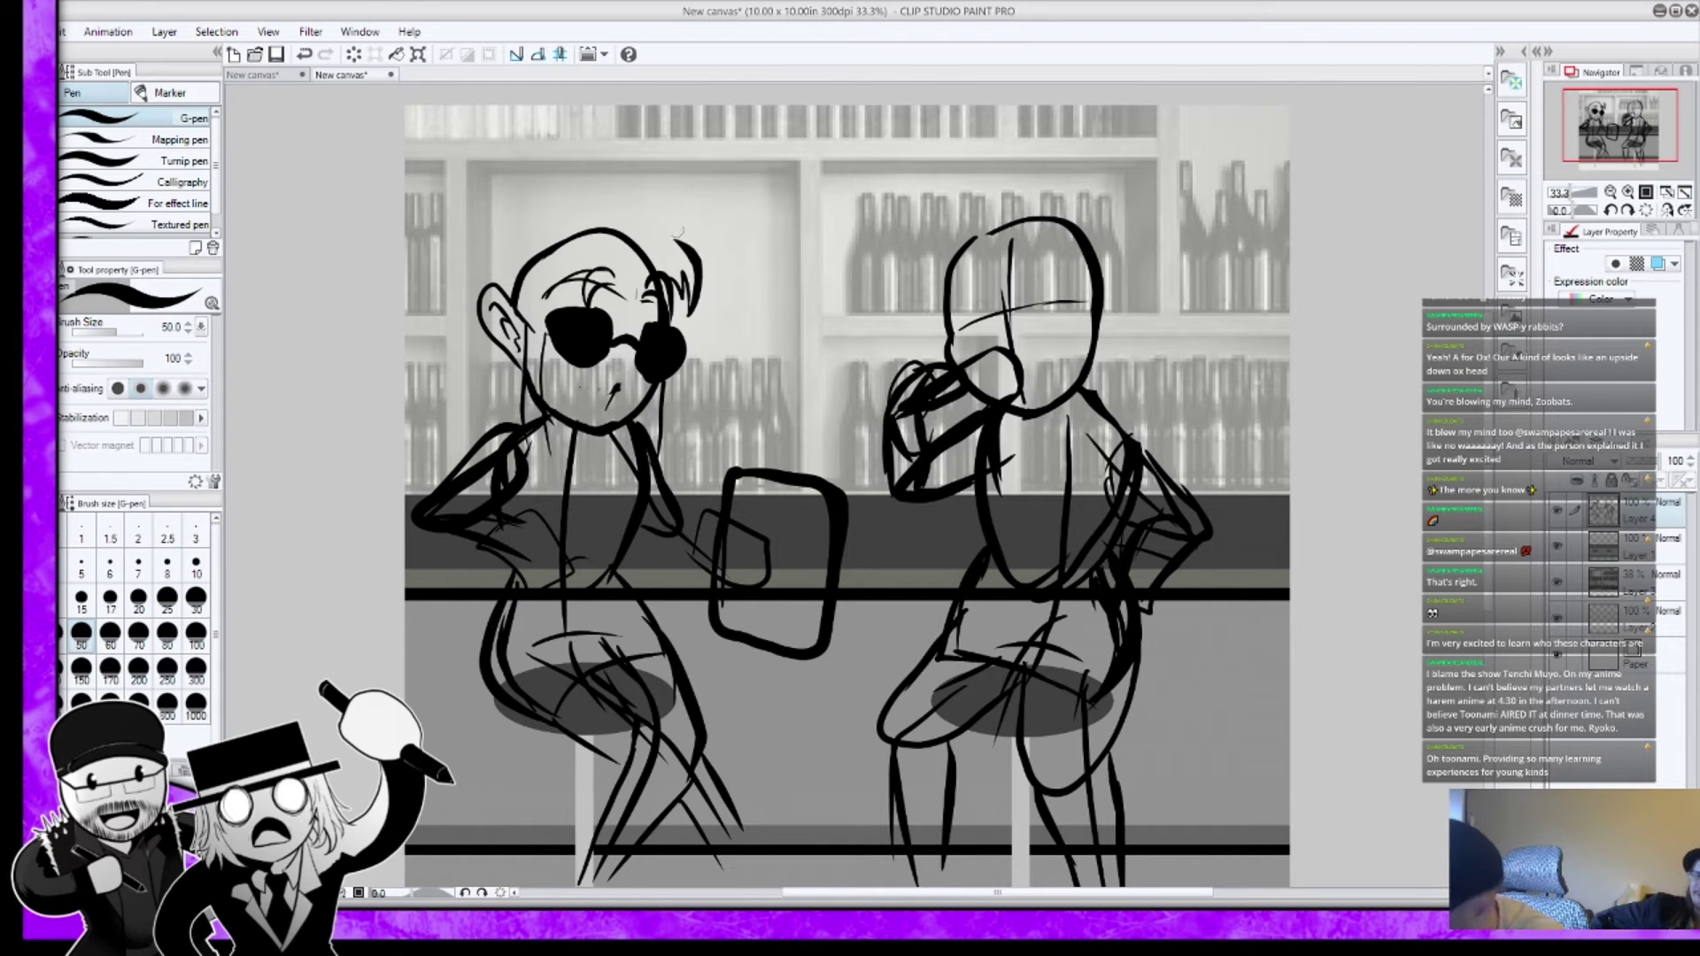
mouse_move(693, 250)
left_mouse_down()
mouse_move(725, 315)
mouse_move(717, 250)
mouse_move(636, 202)
left_mouse_up()
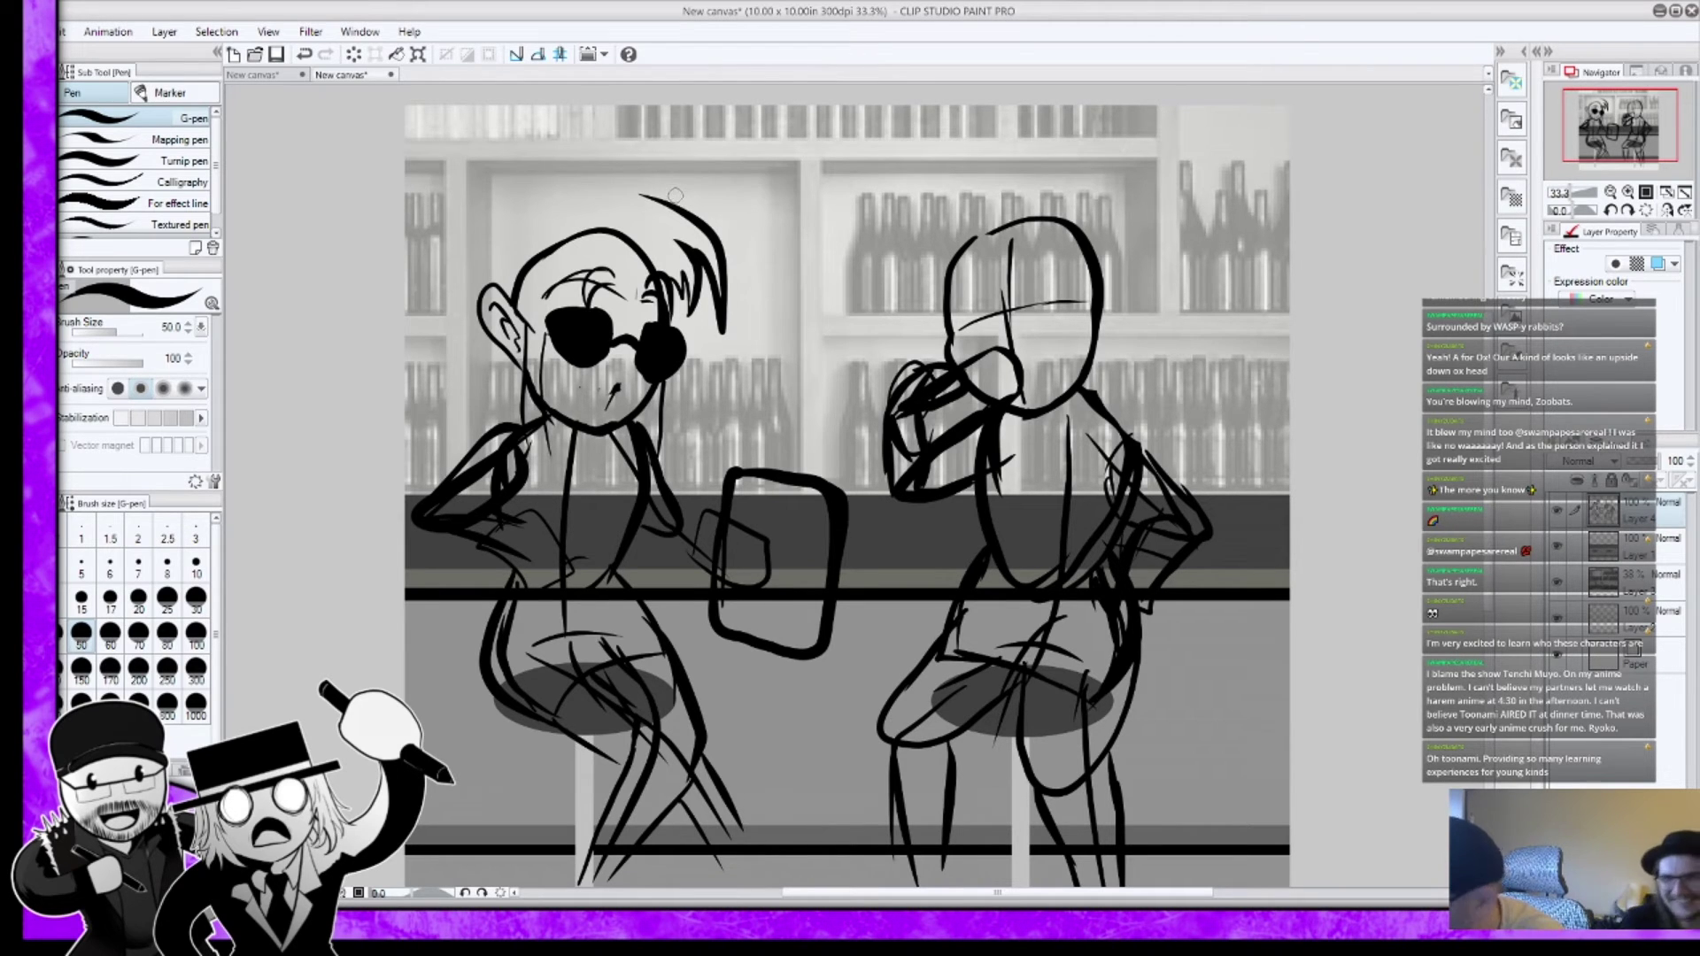
mouse_move(673, 202)
left_mouse_down()
mouse_move(660, 139)
mouse_move(611, 104)
mouse_move(639, 170)
left_mouse_up()
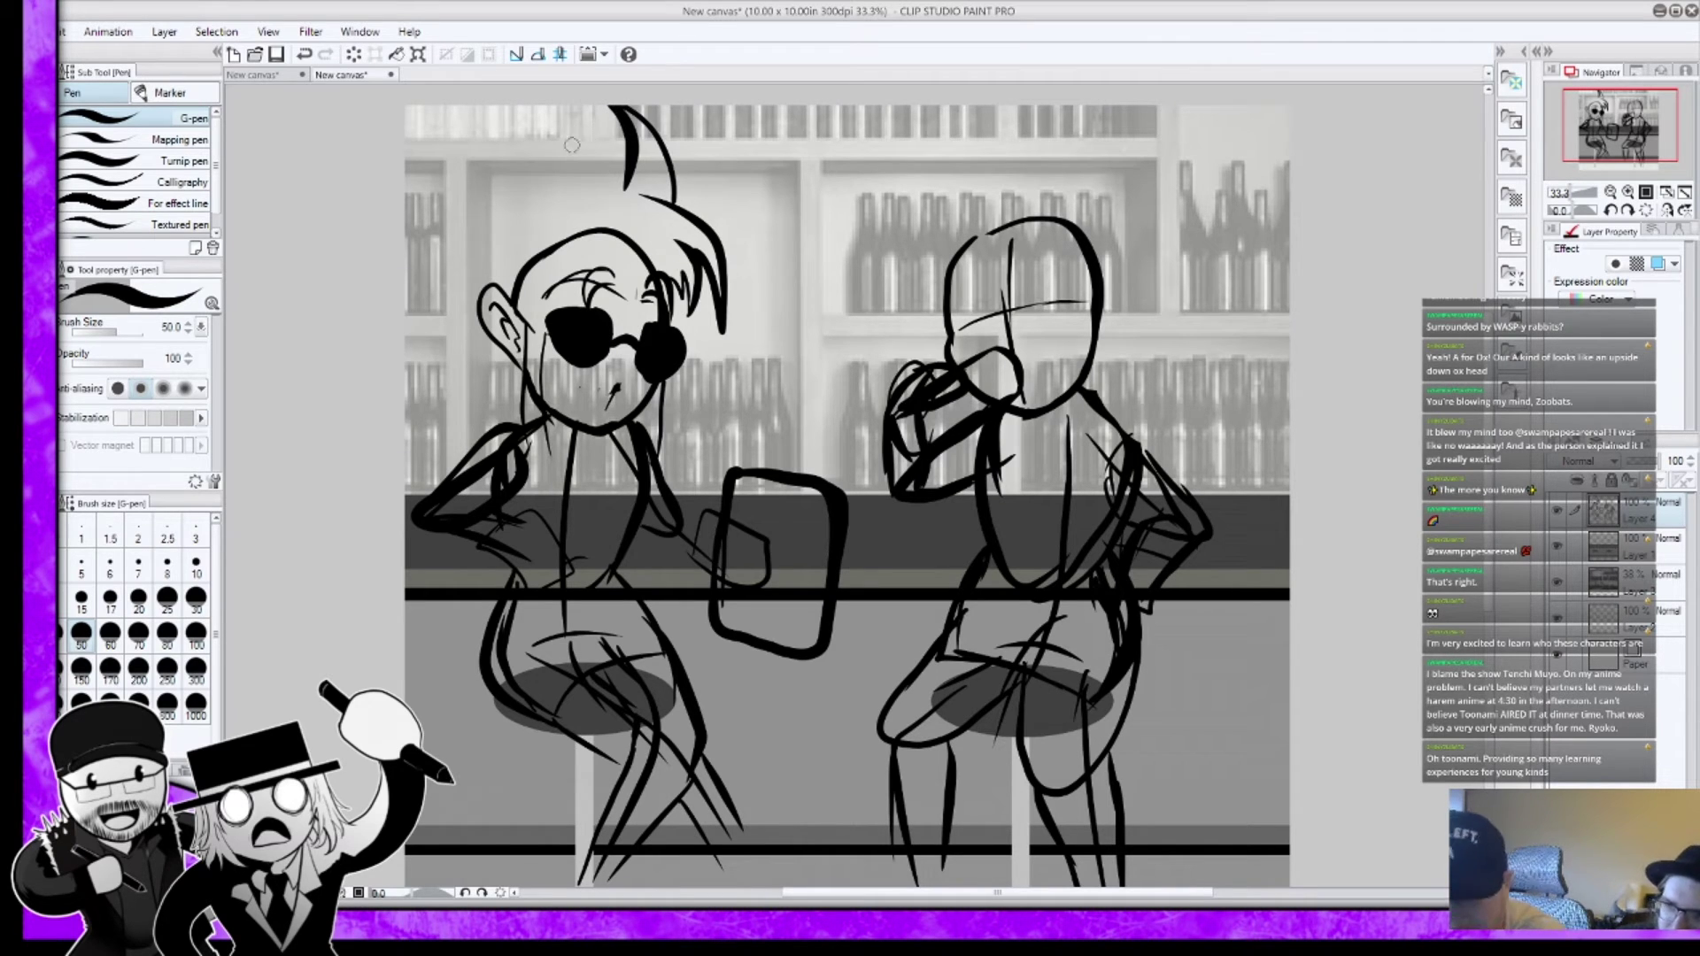
mouse_move(625, 168)
left_mouse_down()
mouse_move(571, 105)
mouse_move(512, 105)
mouse_move(550, 179)
left_mouse_up()
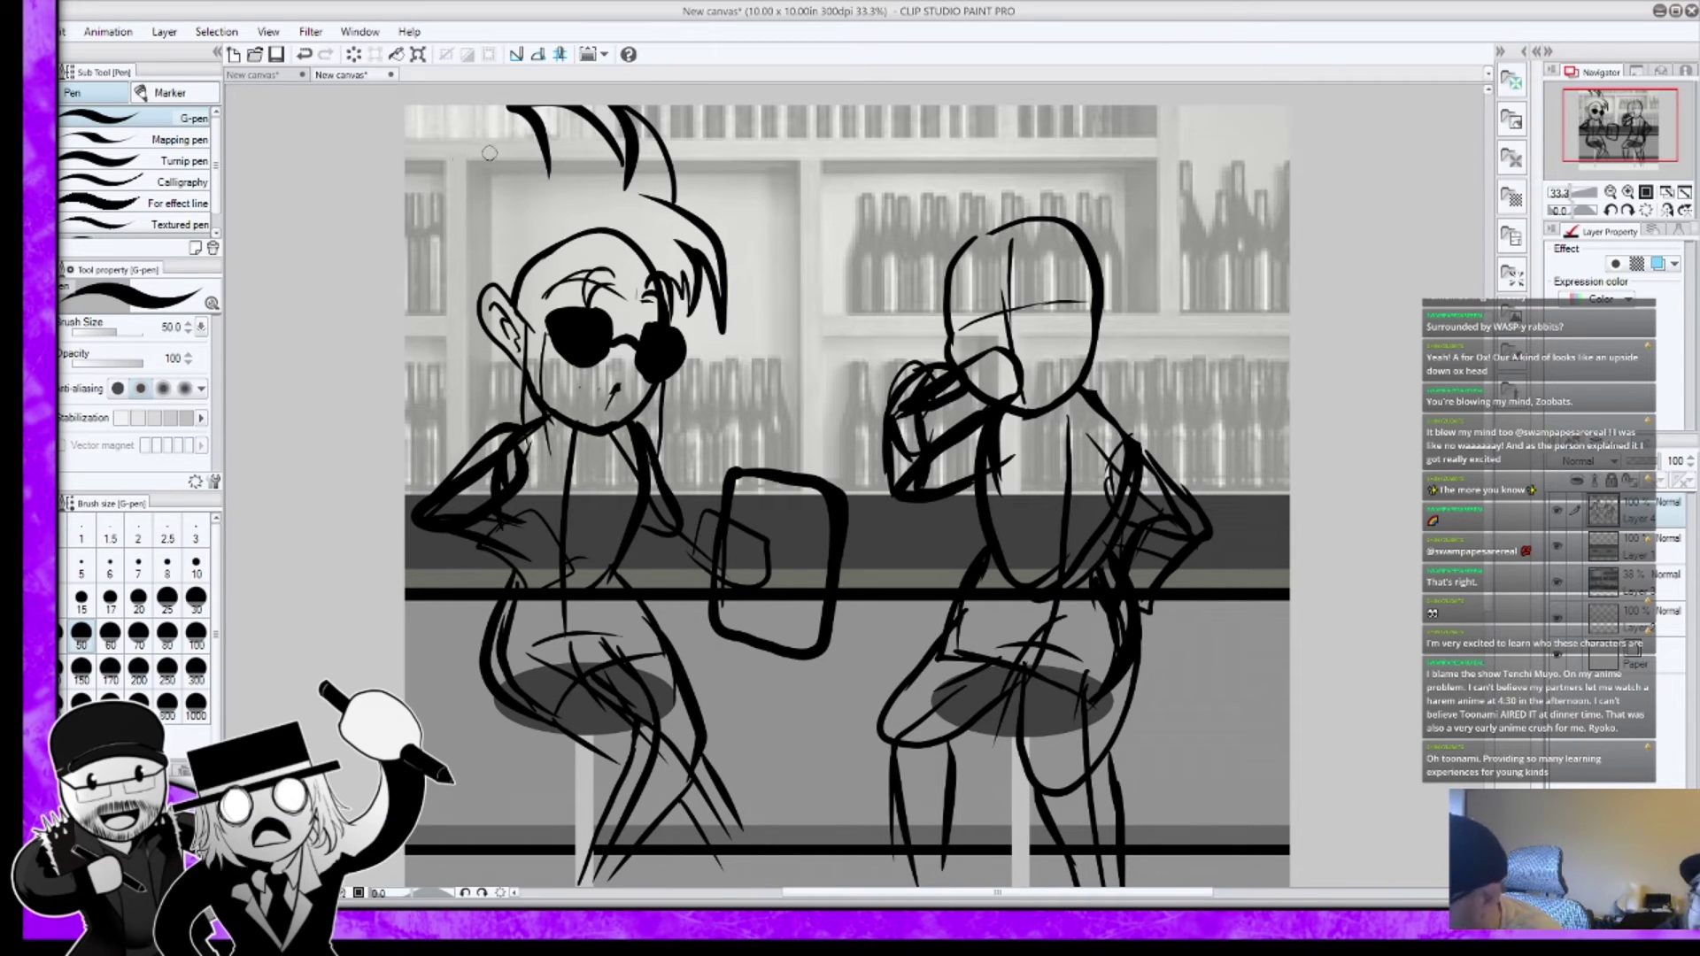
left_click_drag(550, 175, 407, 266)
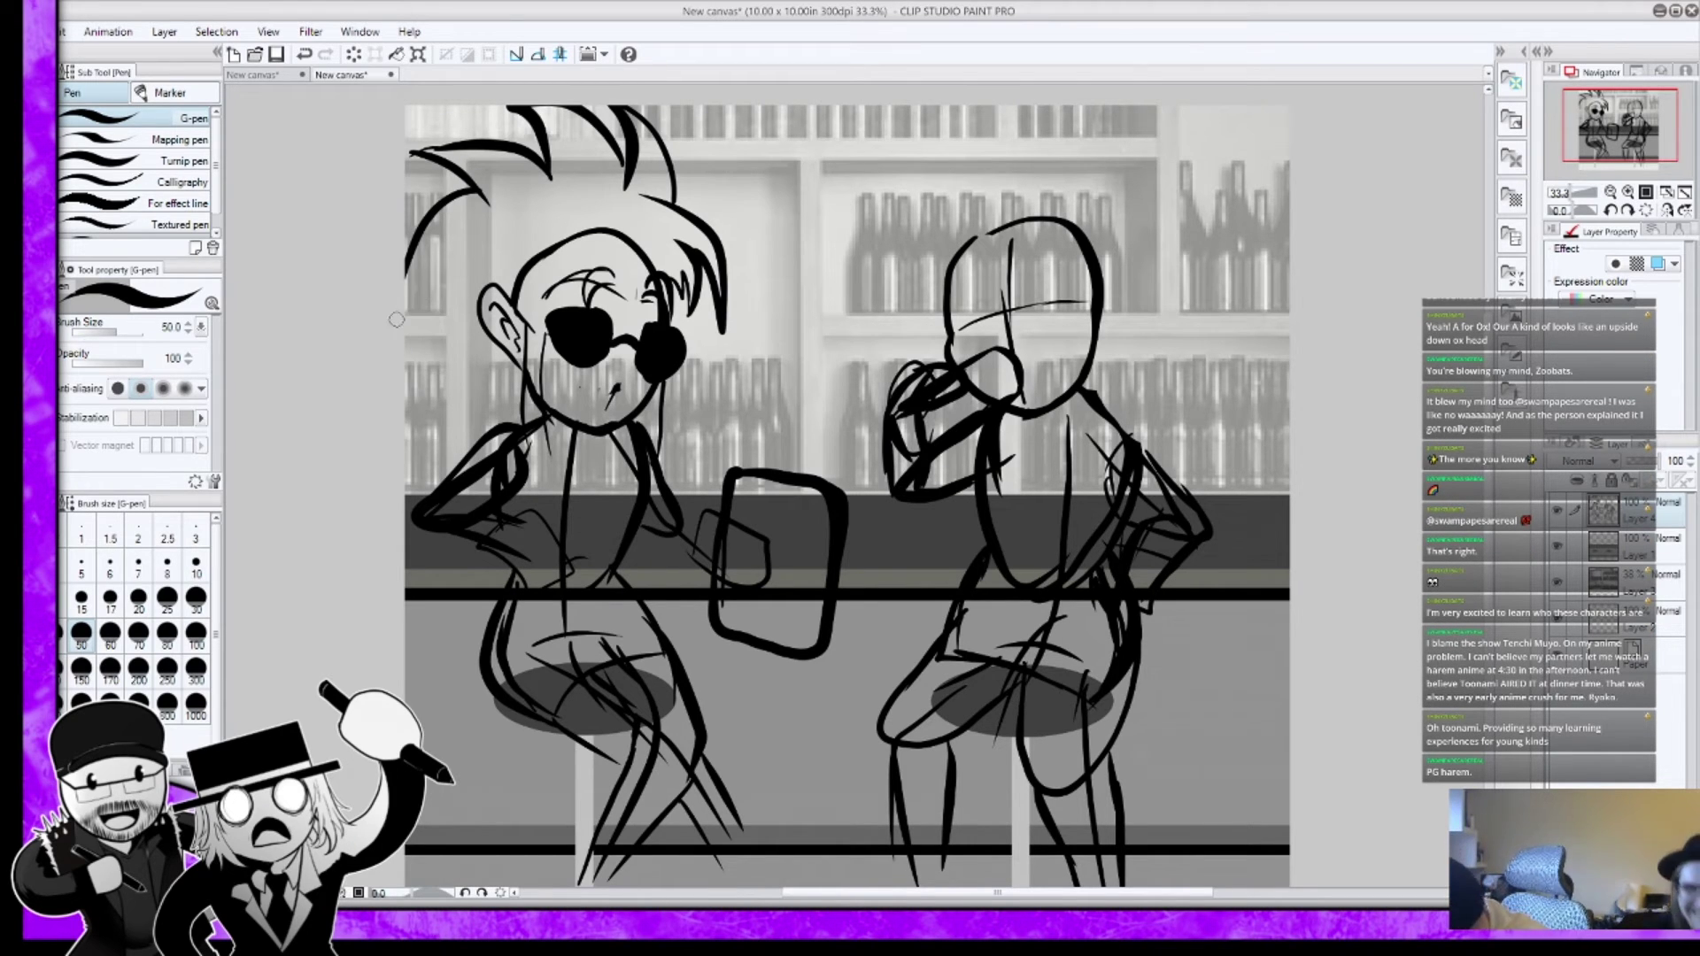
Step: Continue the spiky hair down behind the ear with jagged points ending near the shoulder
left_click_drag(400, 321, 452, 276)
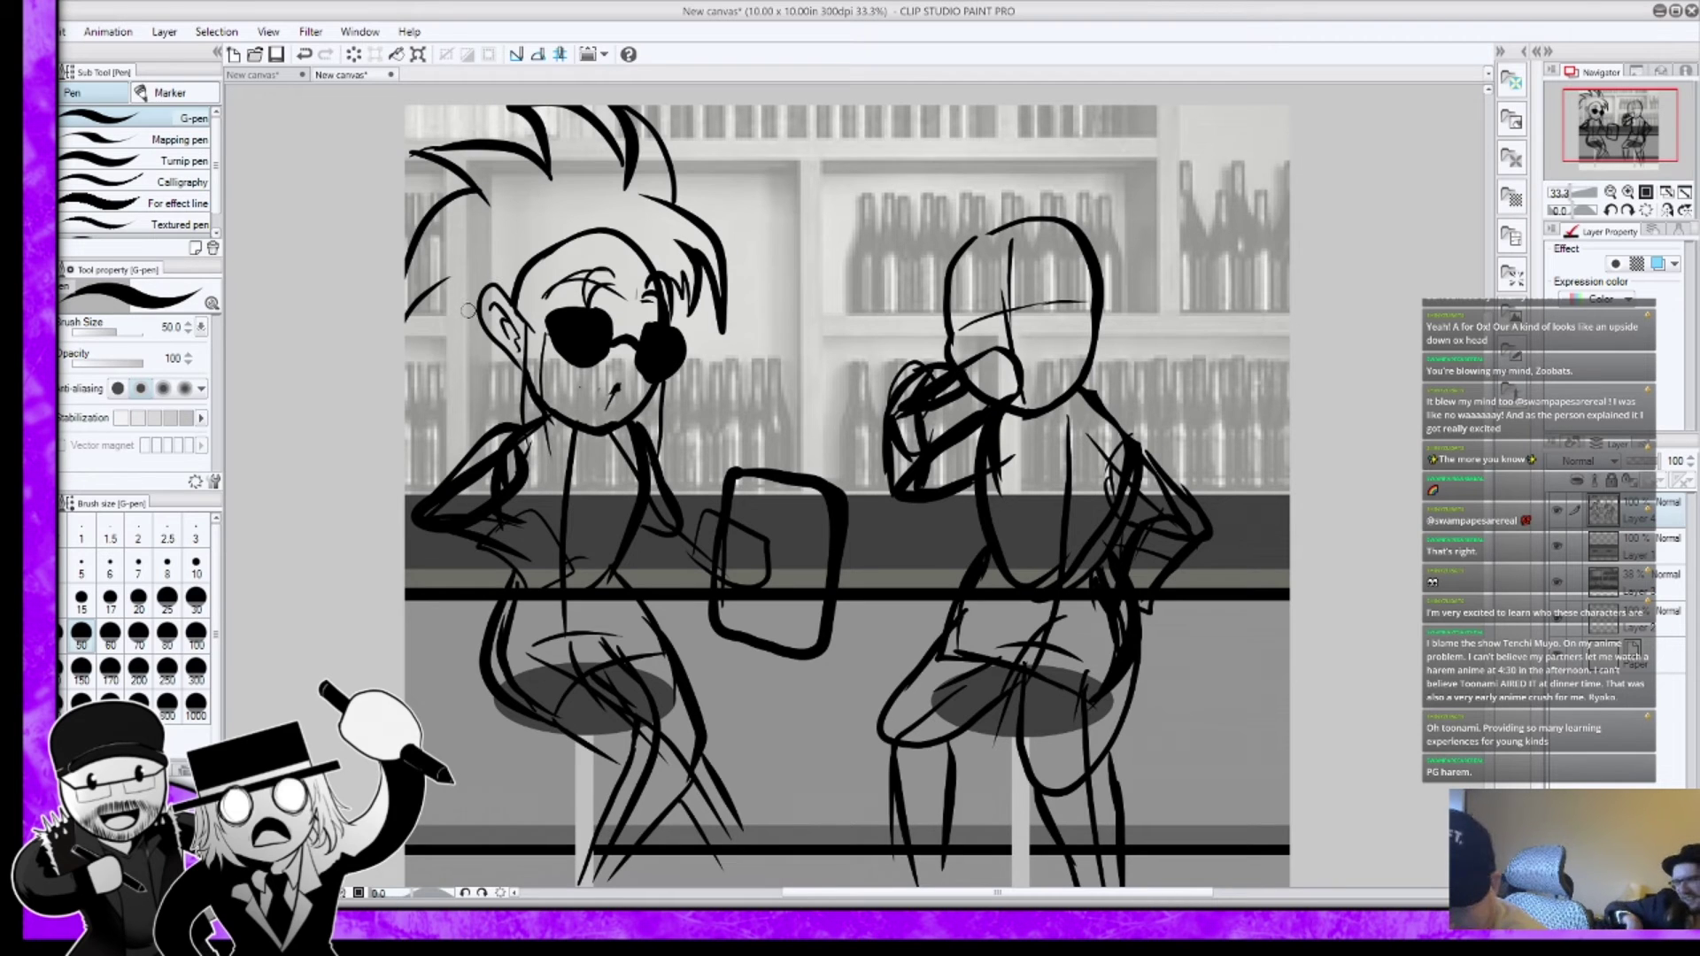
mouse_move(423, 296)
left_mouse_down()
mouse_move(424, 414)
mouse_move(452, 359)
left_mouse_up()
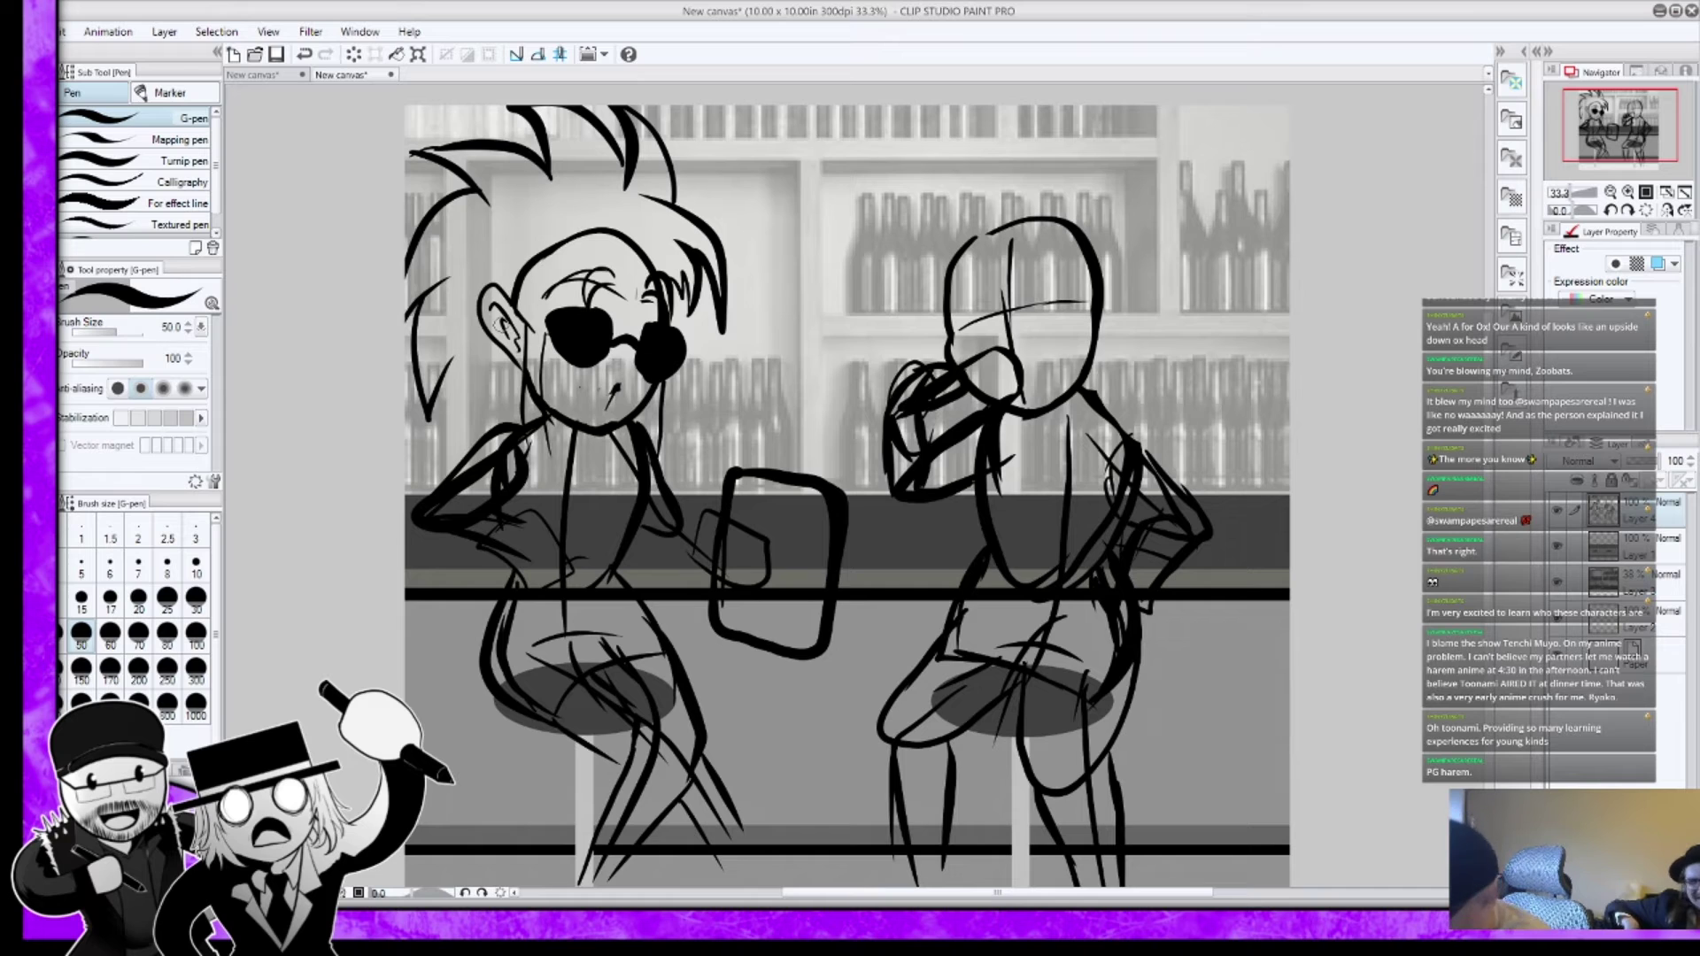
mouse_move(446, 370)
left_mouse_down()
mouse_move(471, 407)
mouse_move(485, 383)
left_mouse_up()
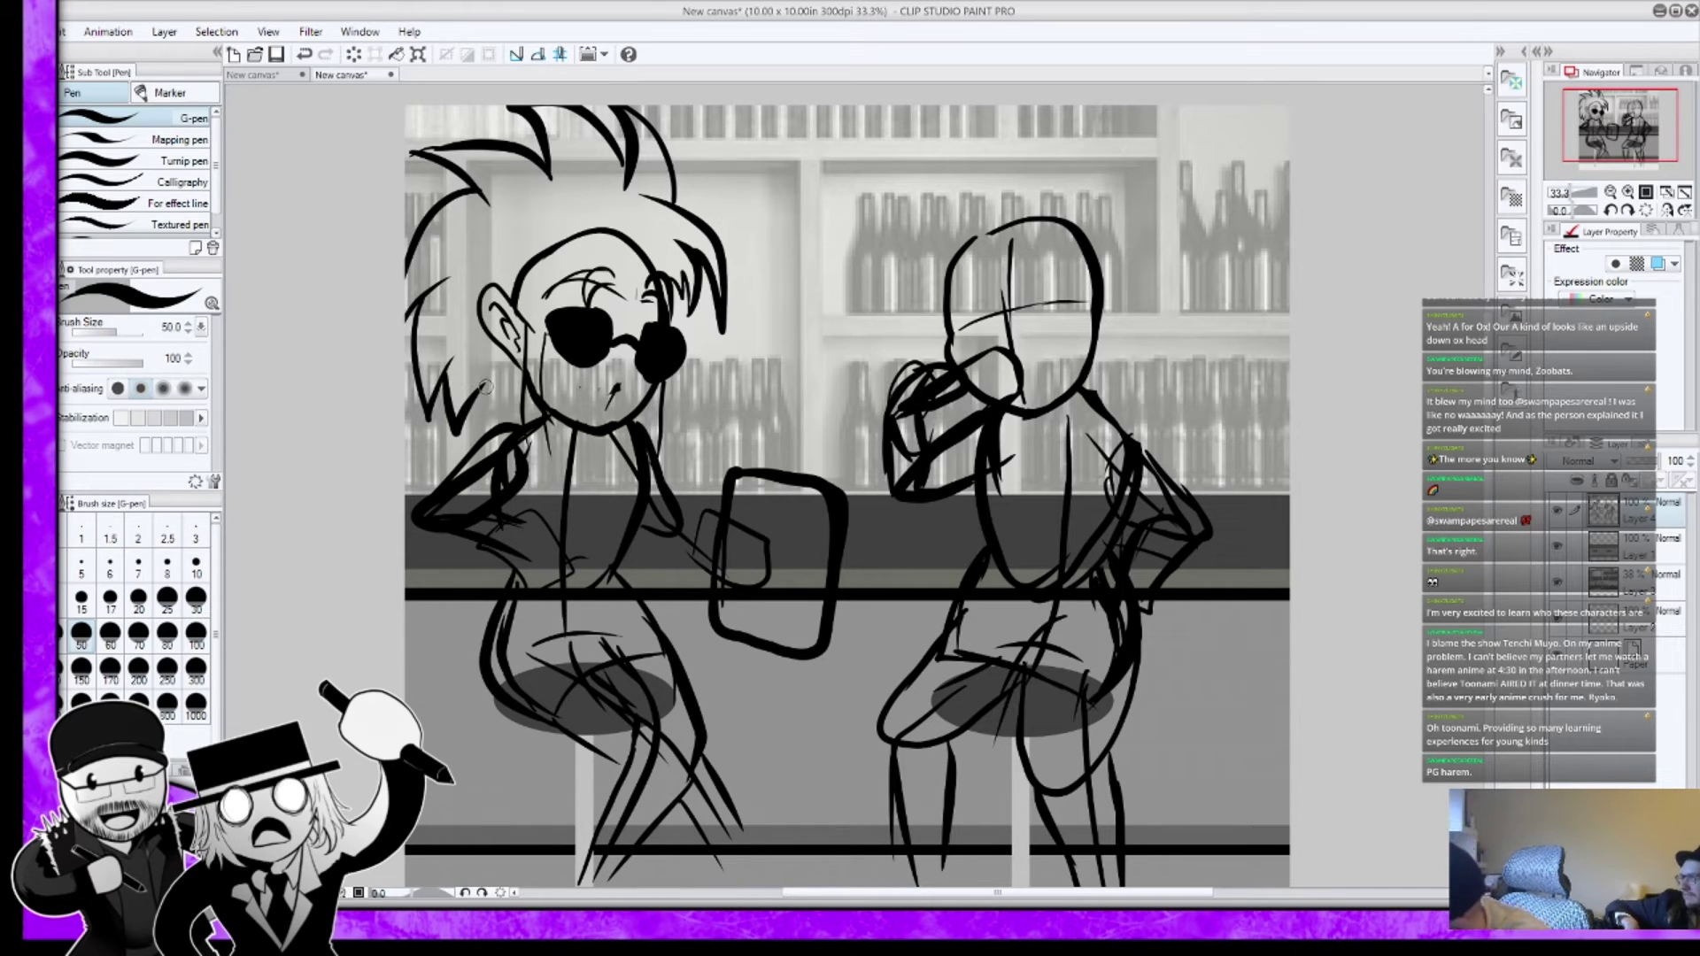
left_click_drag(493, 378, 499, 424)
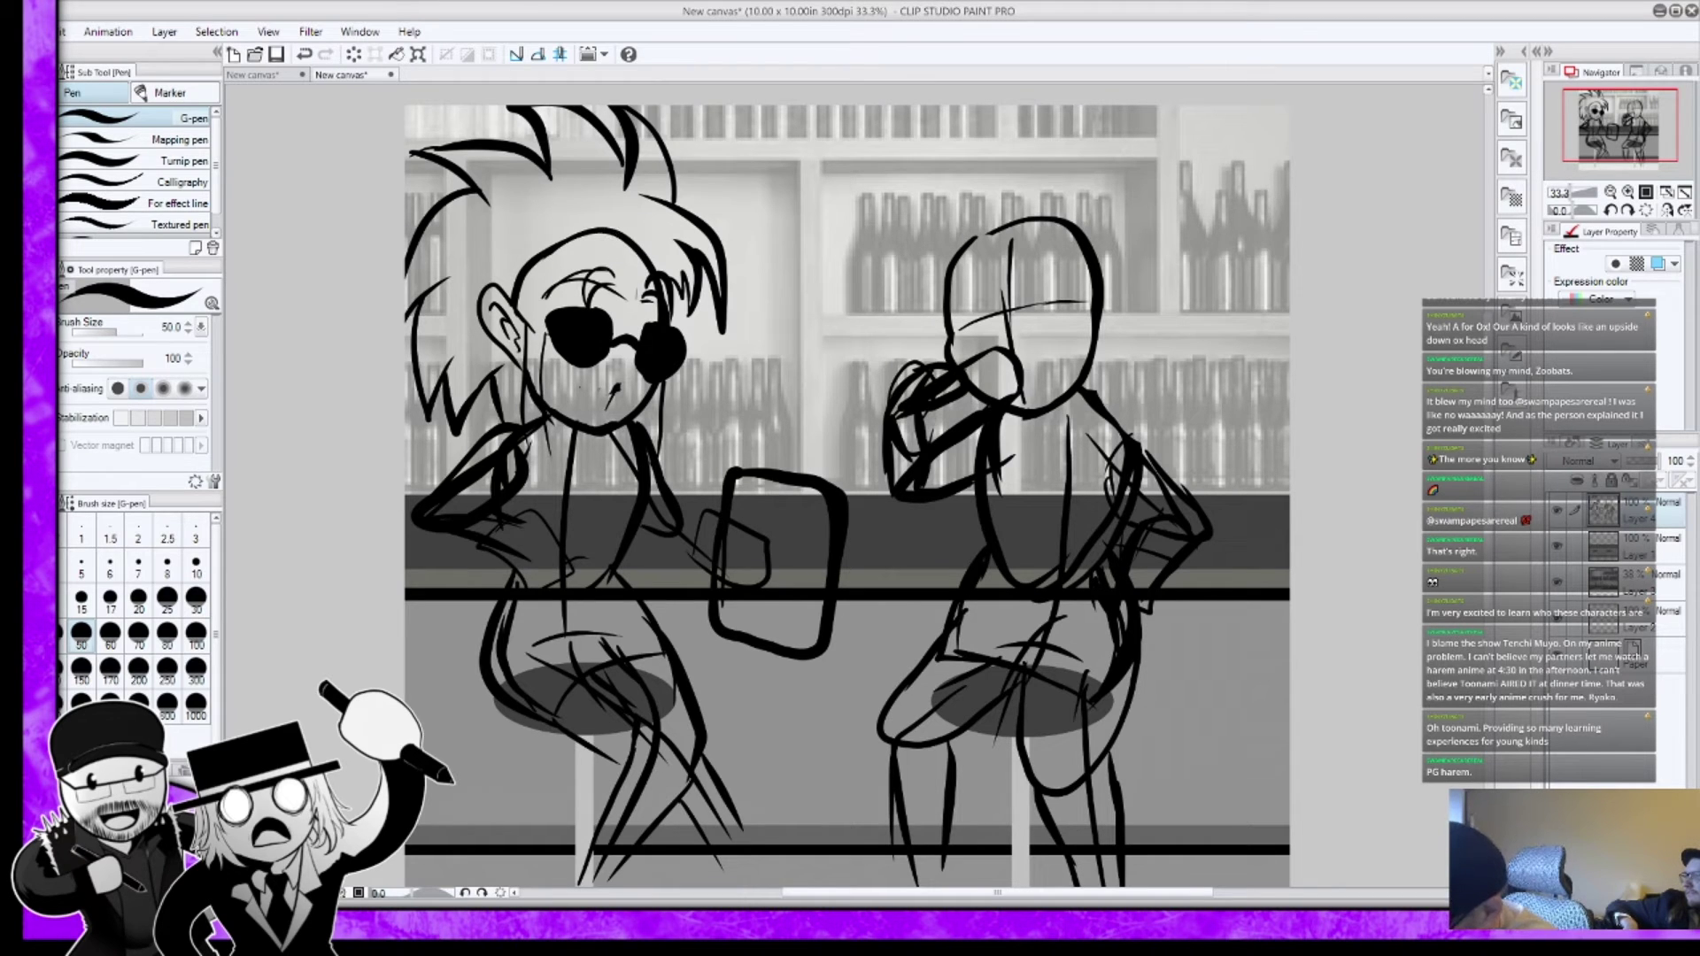
Step: Erase stray strokes on the forehead and draw jagged bangs above both sunglasses lenses
key("e")
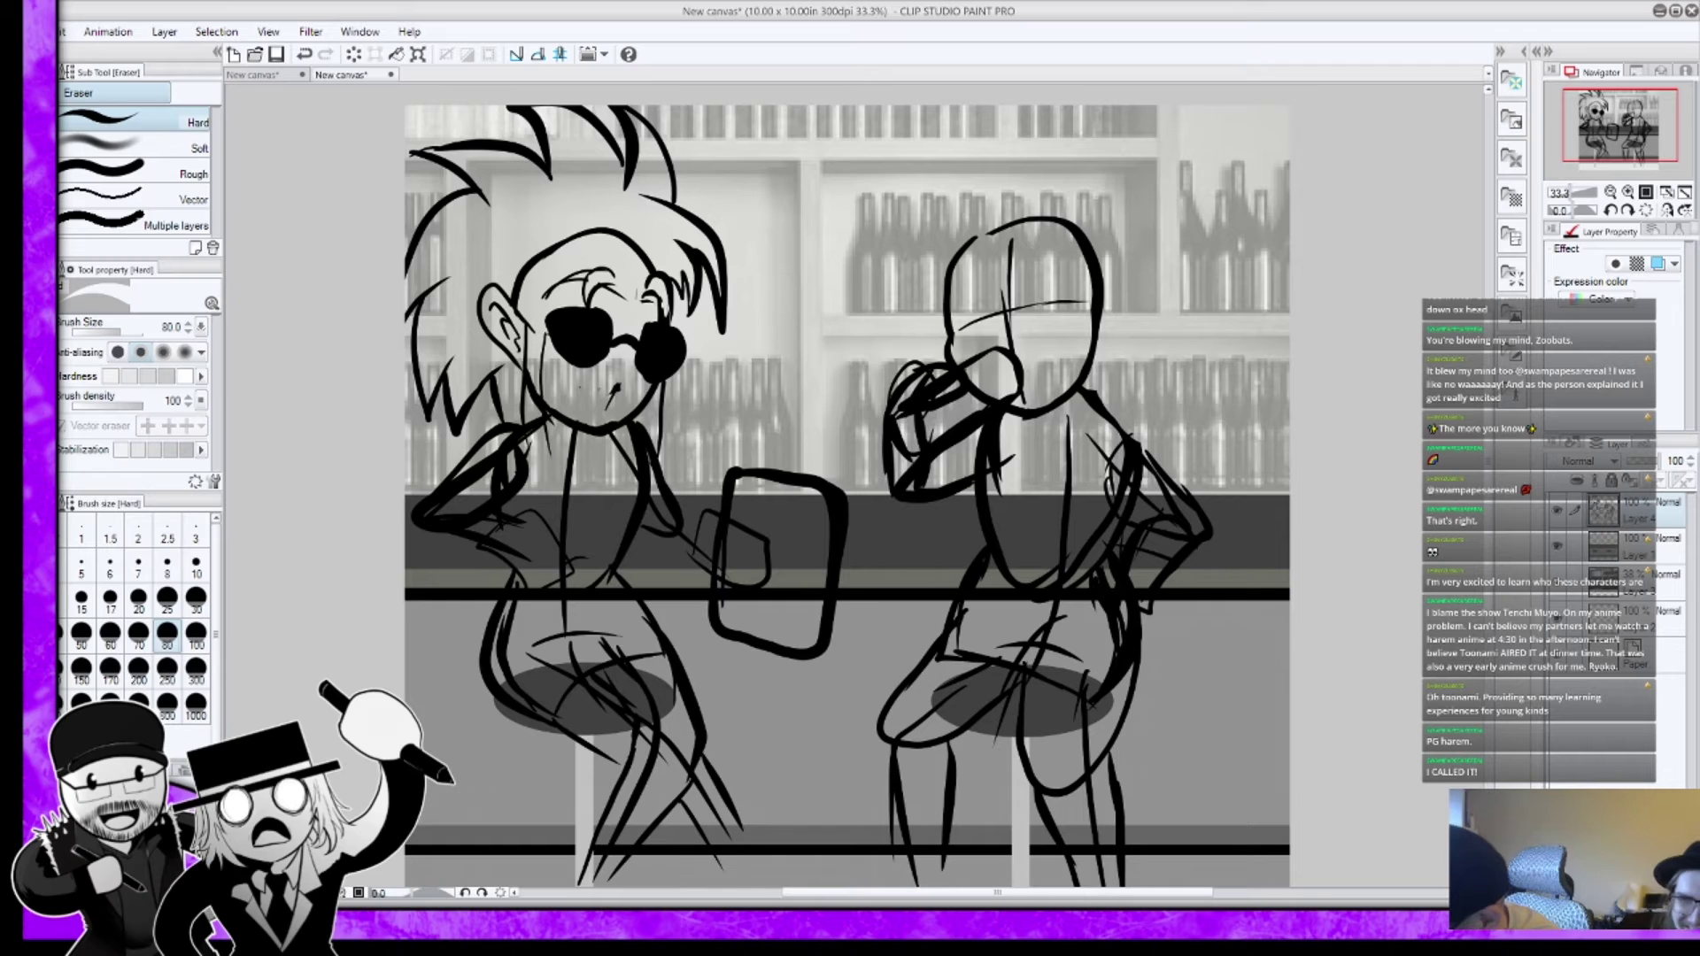
key("p")
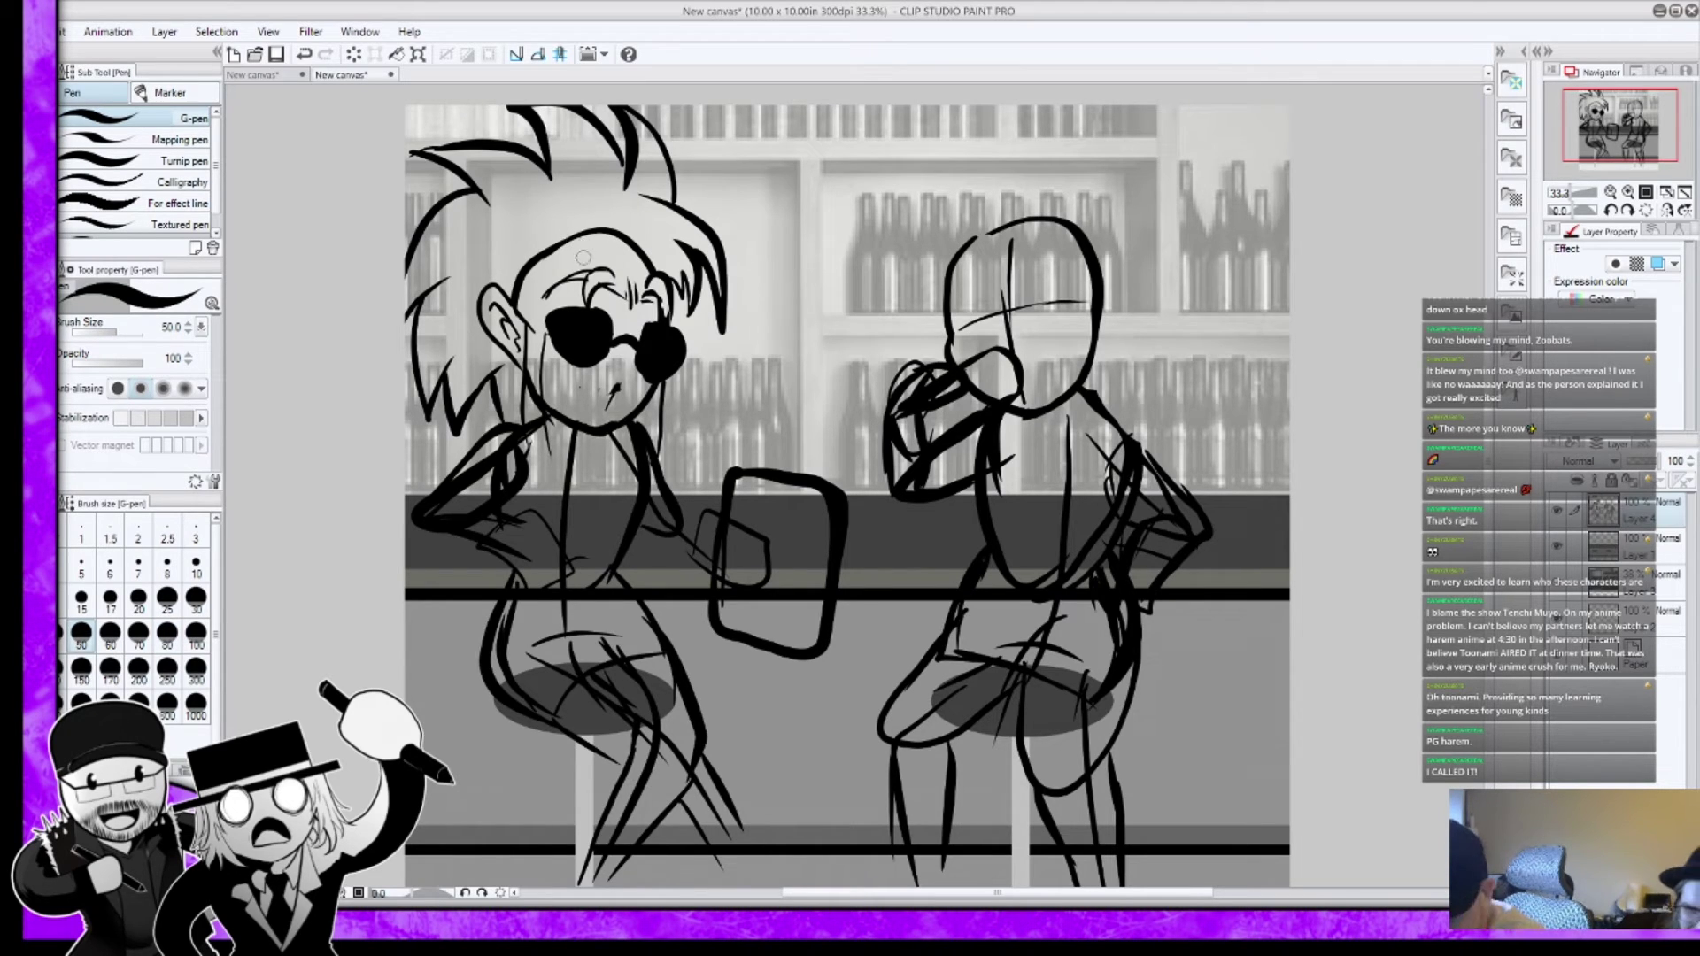
left_click_drag(576, 266, 549, 312)
left_click_drag(682, 294, 674, 327)
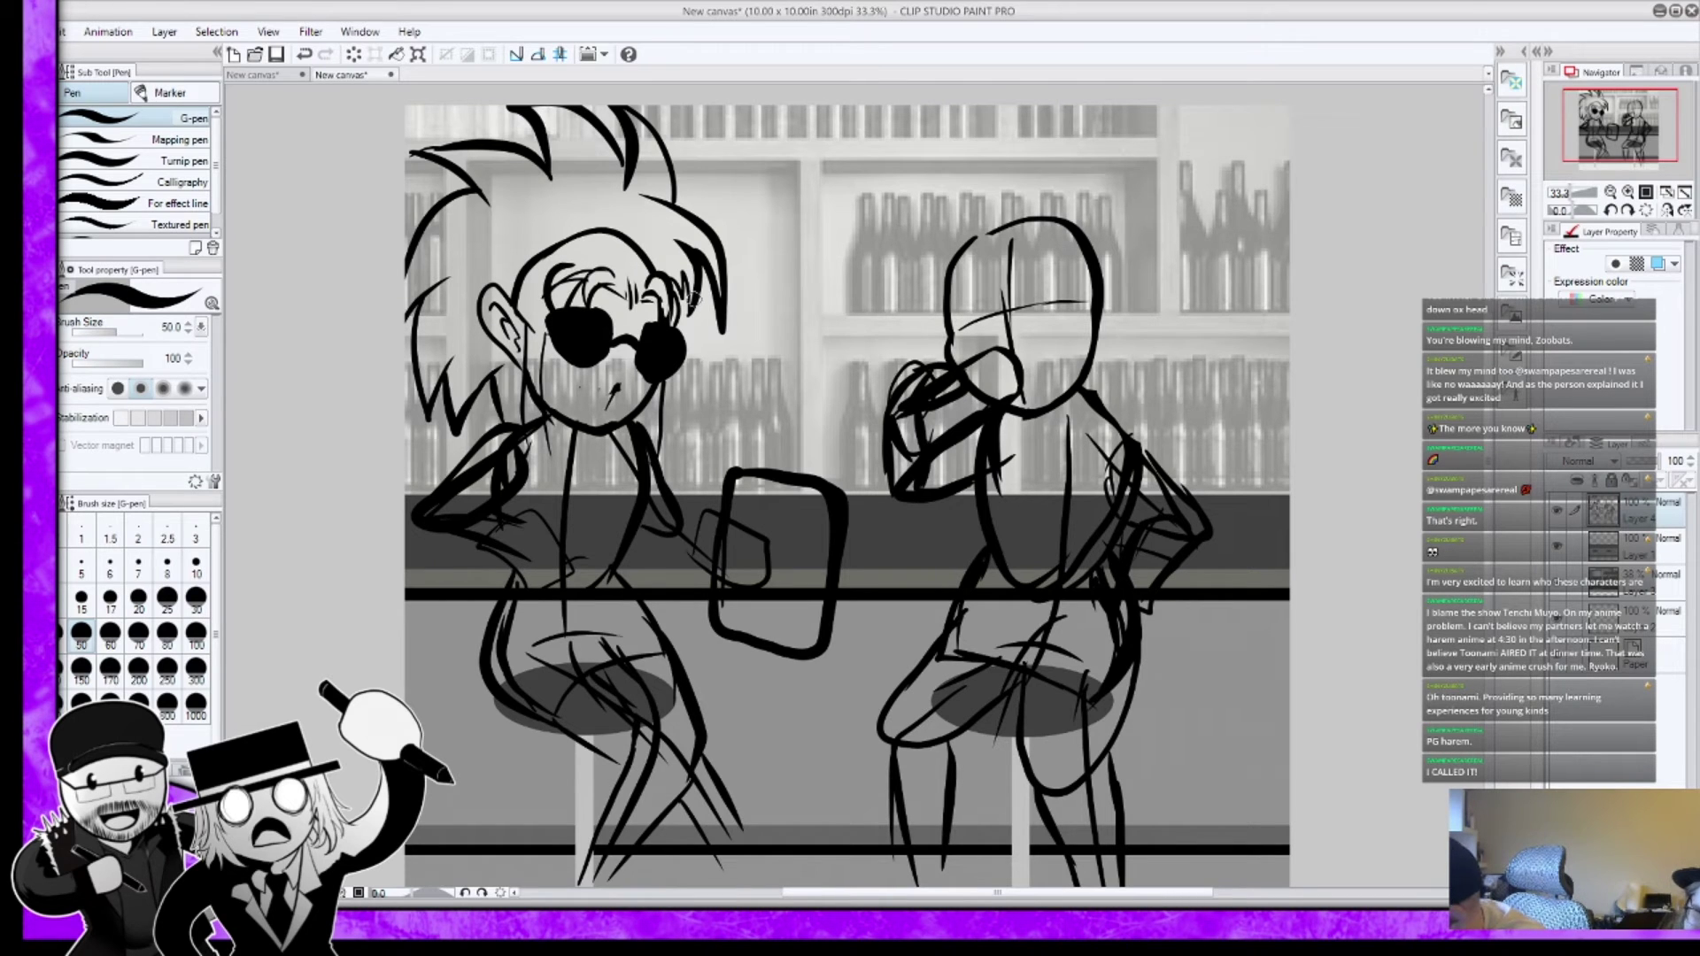
Step: Erase the skull outline across the crown inside the spiky hair and add hair strands around the ear
key("e")
left_click_drag(554, 296, 583, 267)
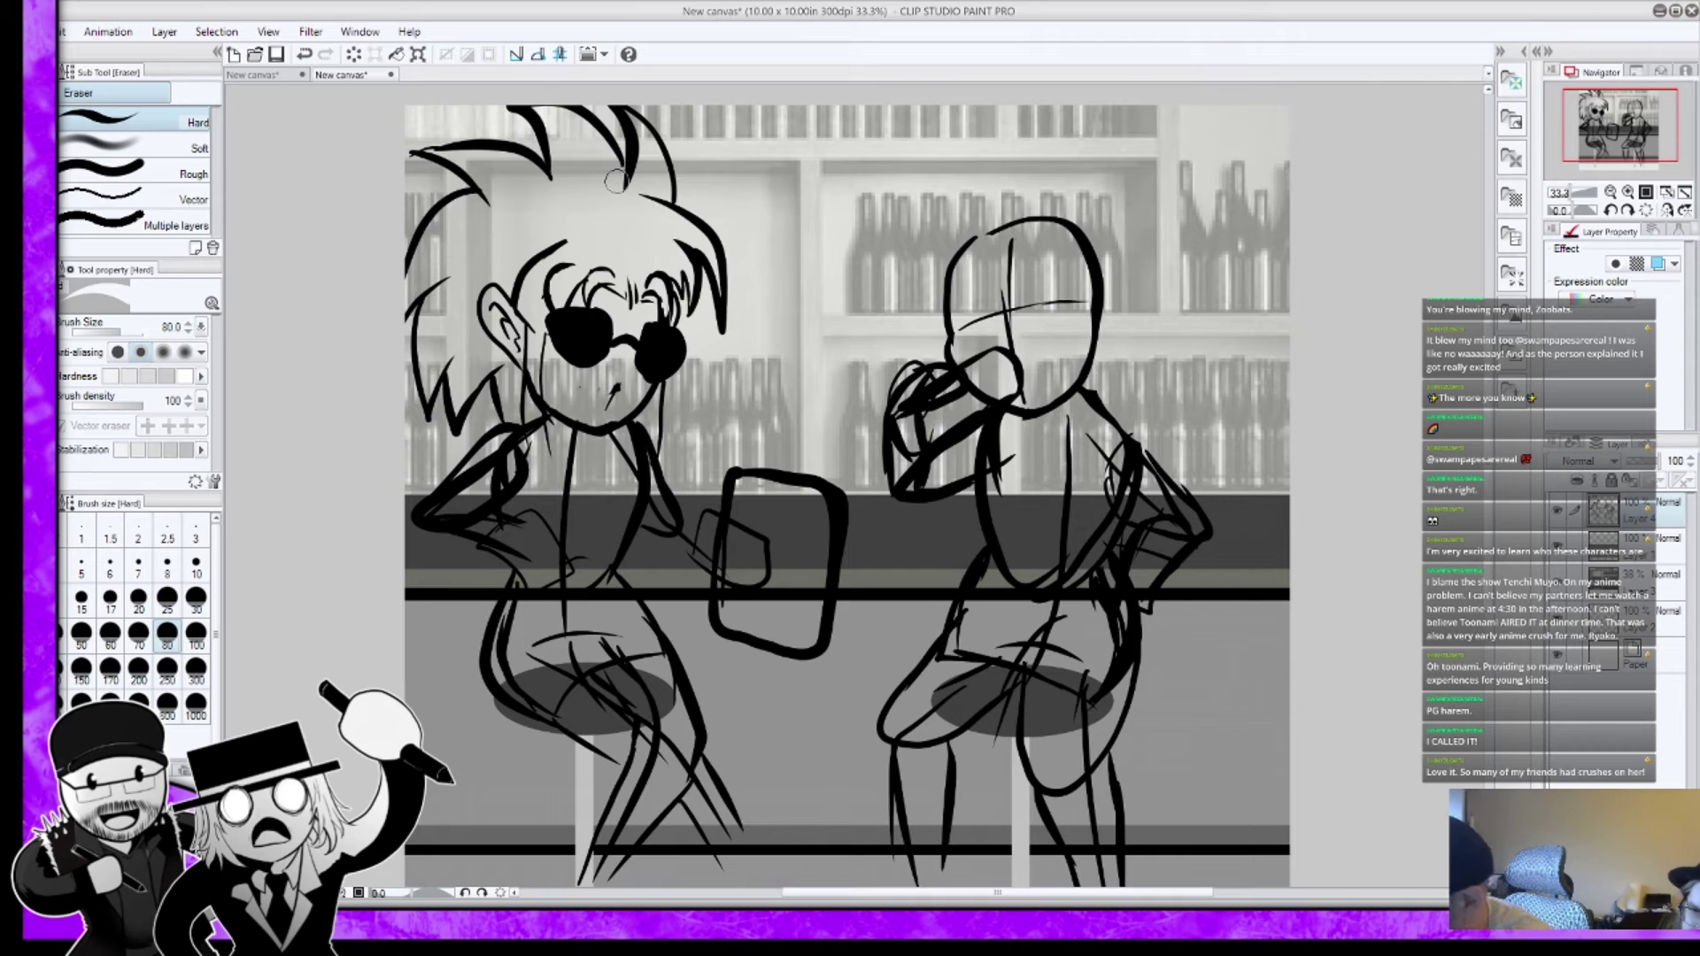
key("p")
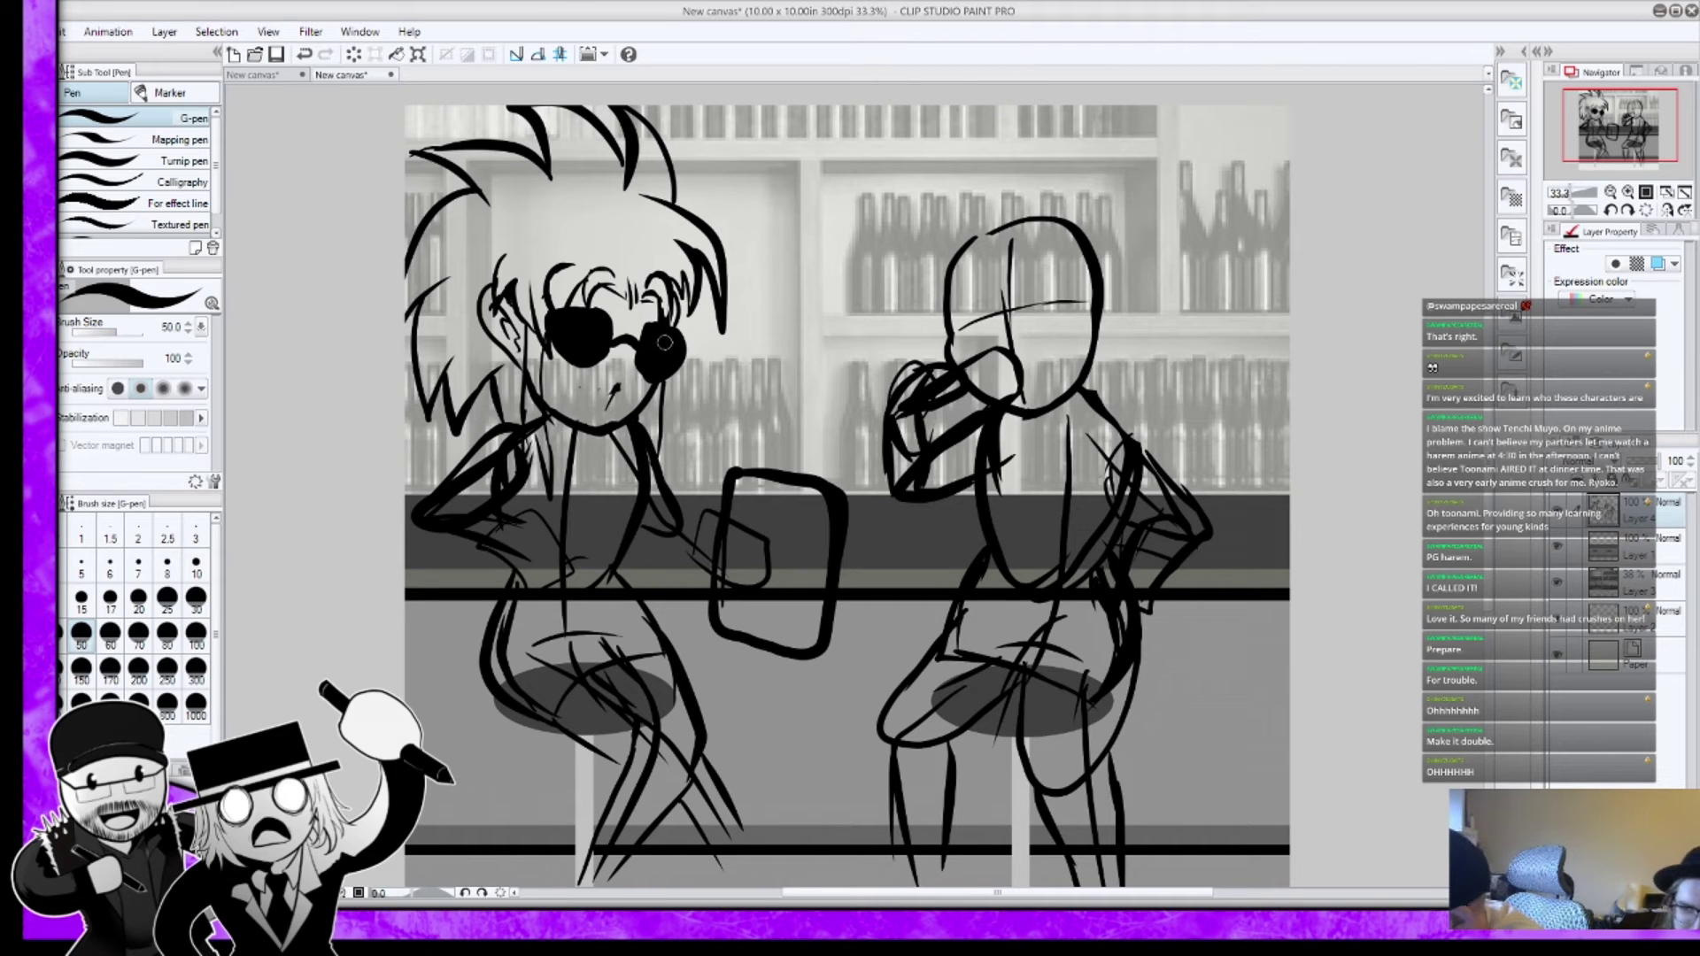
Step: Clean up the spiky-haired character's hanging hair strand, neck and bent arm by erasing overlapping sketch lines and redrawing the contours
key("e")
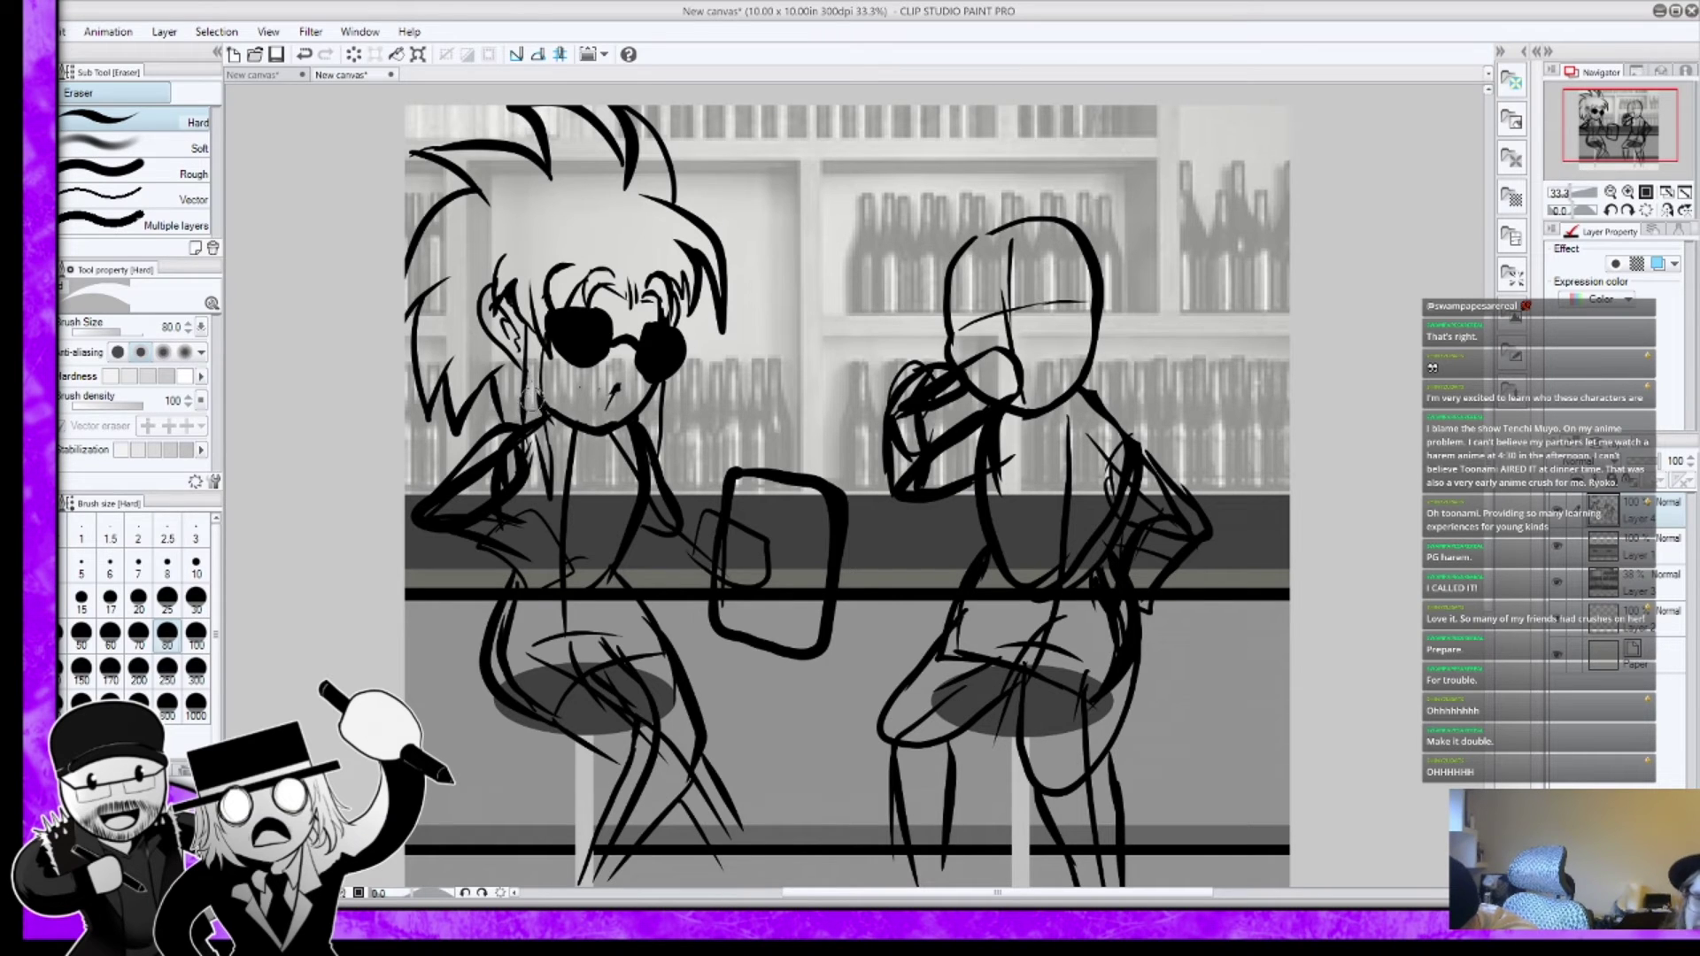
left_click_drag(549, 381, 542, 400)
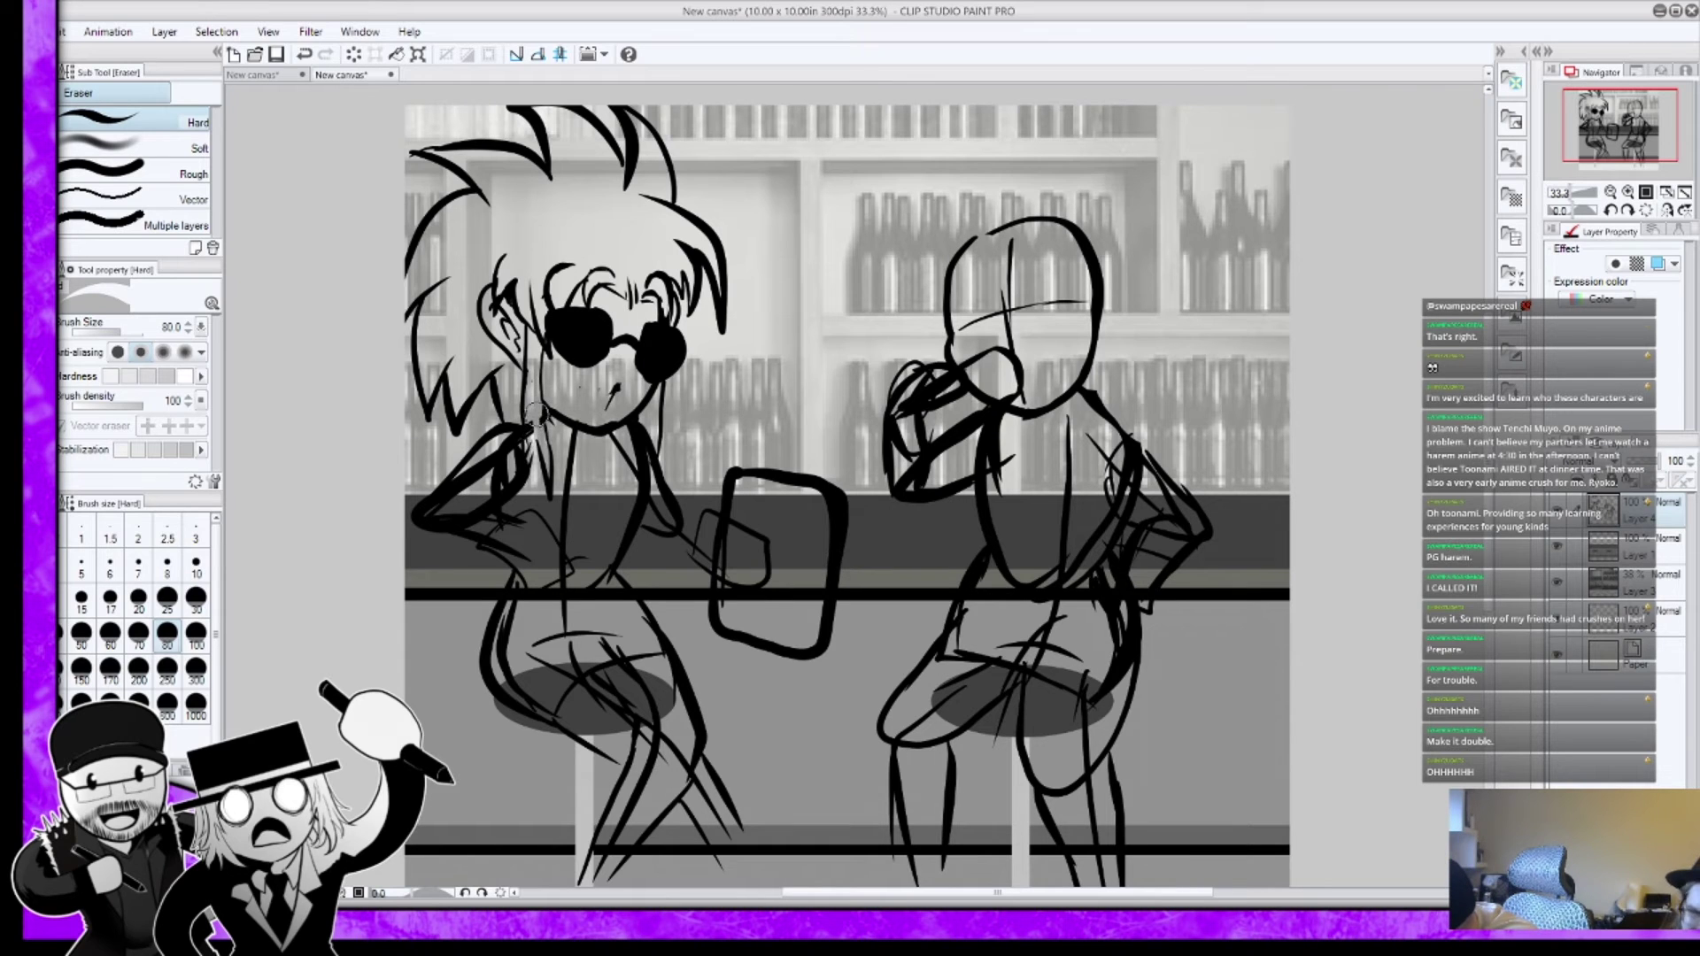
key("p")
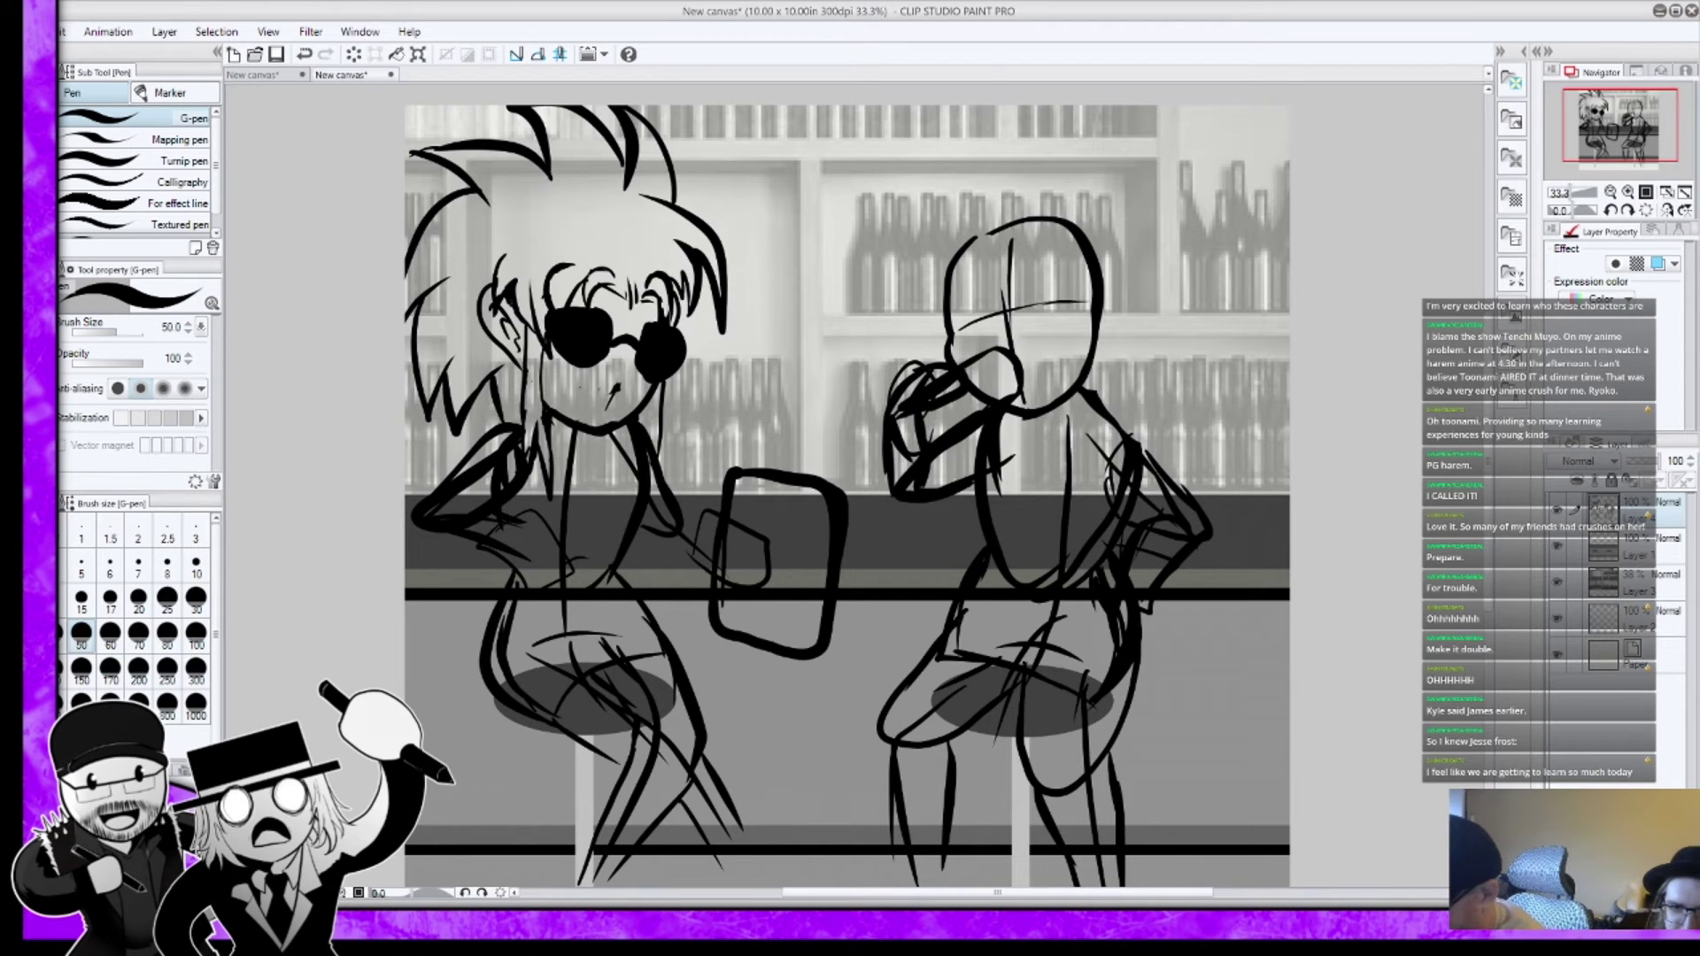
key("e")
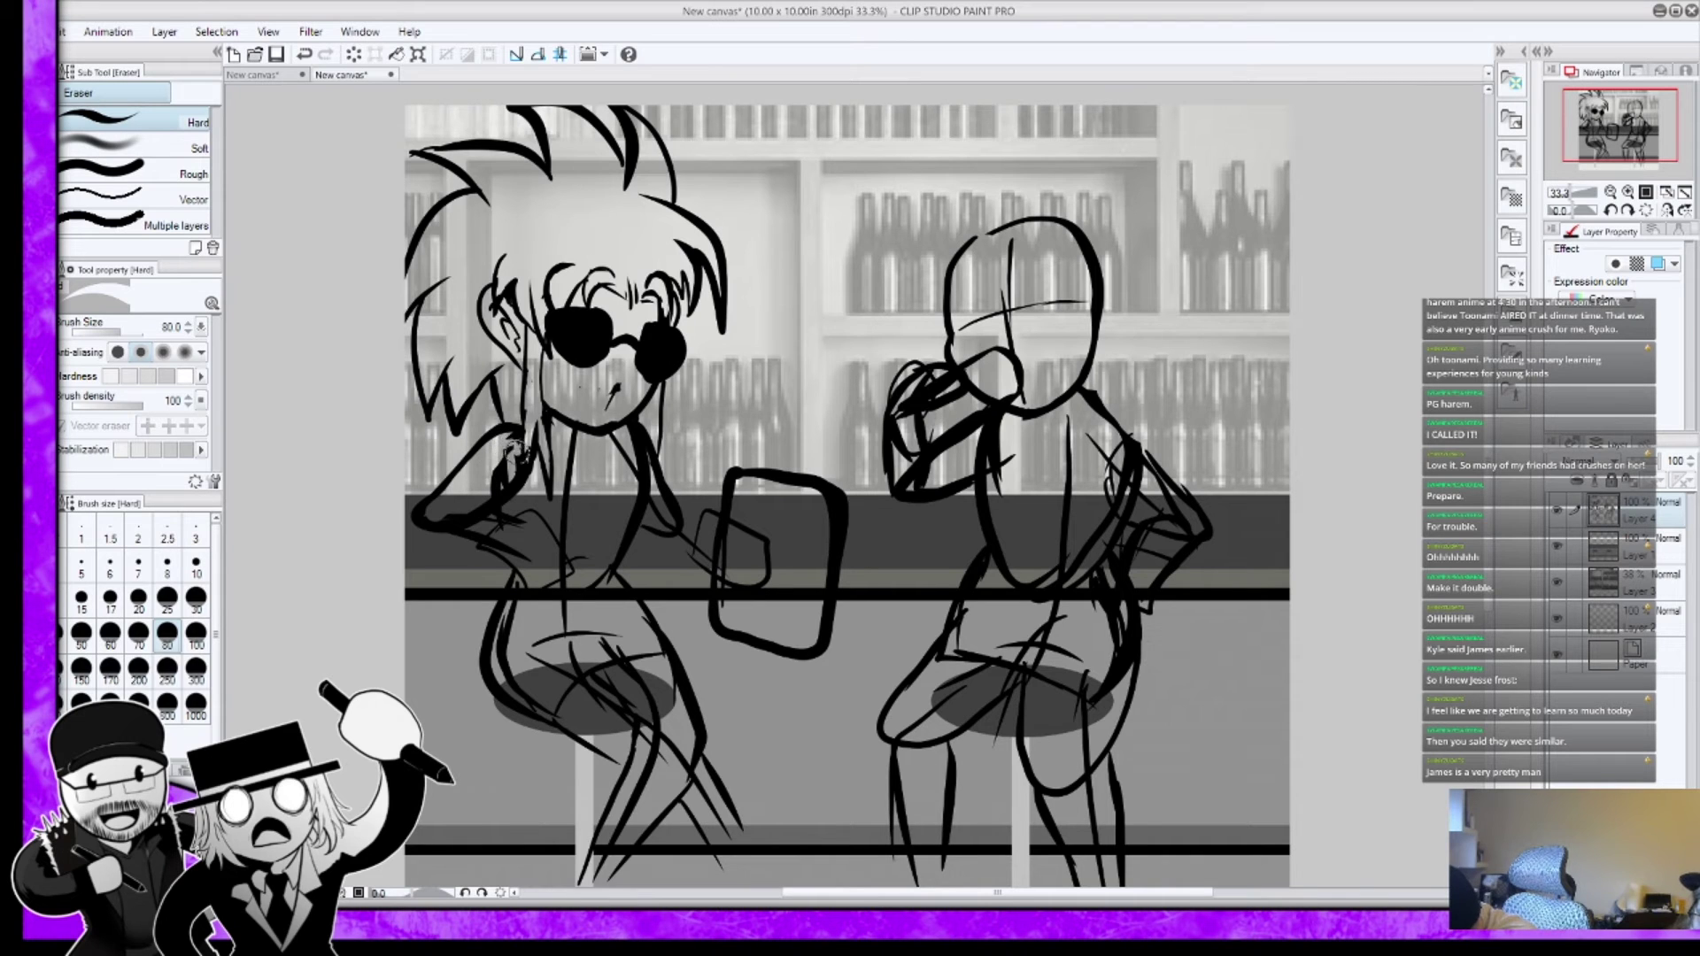
mouse_move(508, 478)
left_mouse_down()
mouse_move(512, 443)
mouse_move(456, 515)
mouse_move(483, 498)
mouse_move(470, 515)
mouse_move(499, 519)
left_mouse_up()
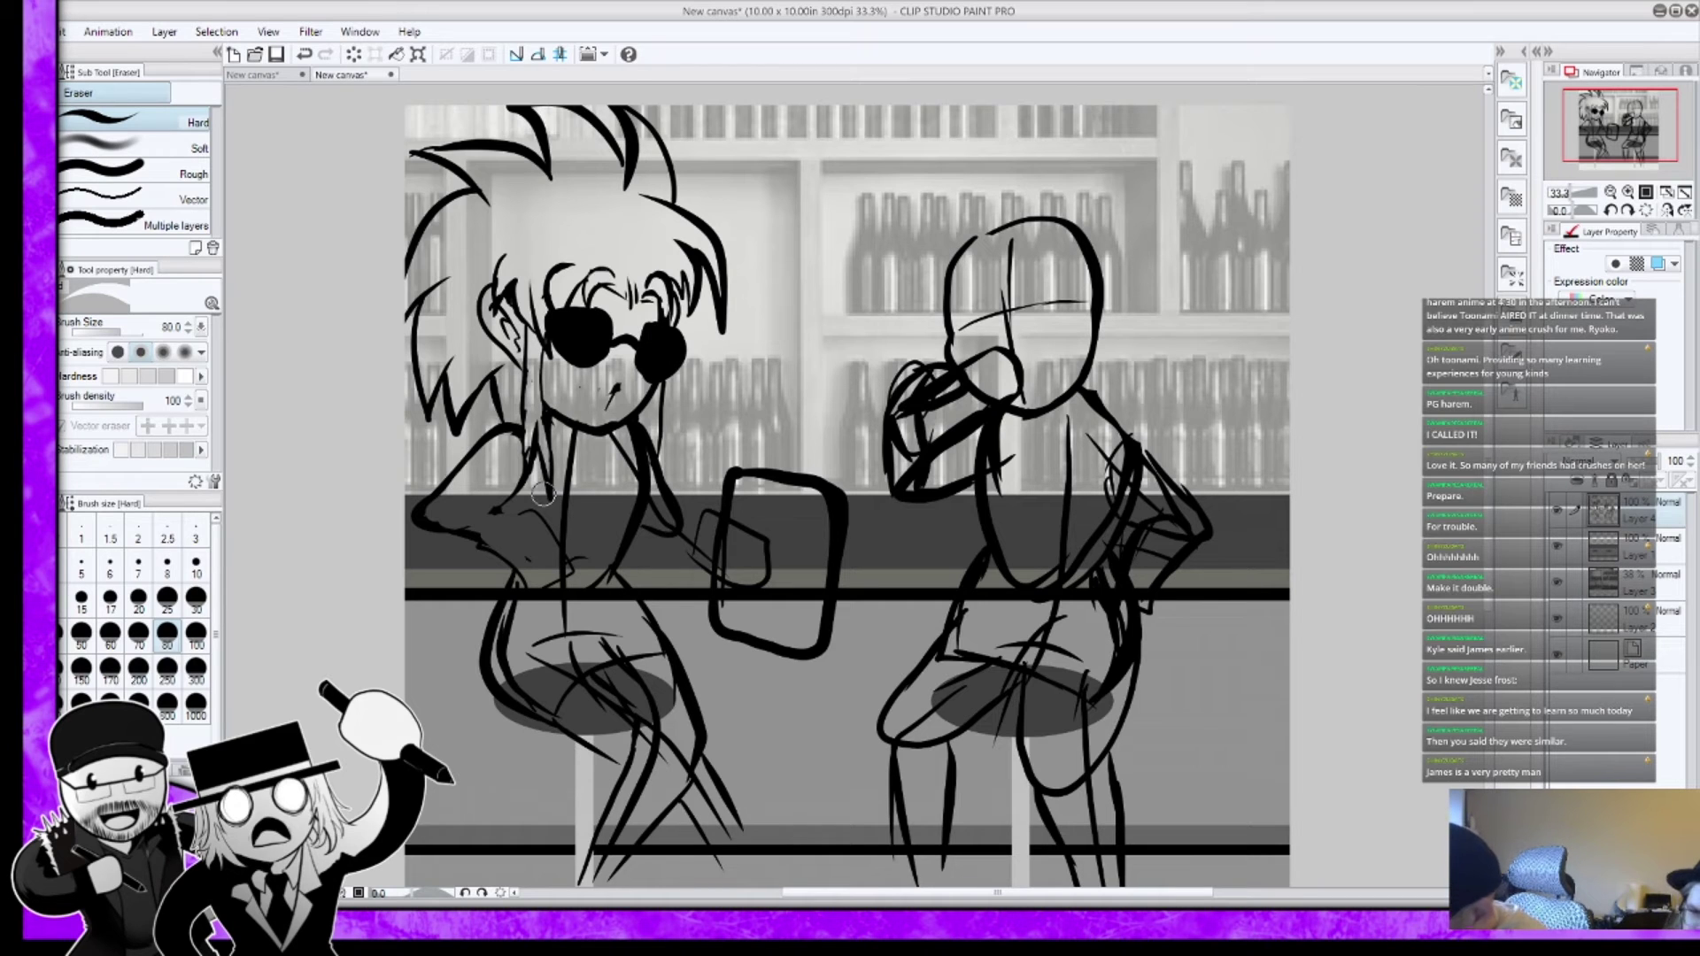
key("p")
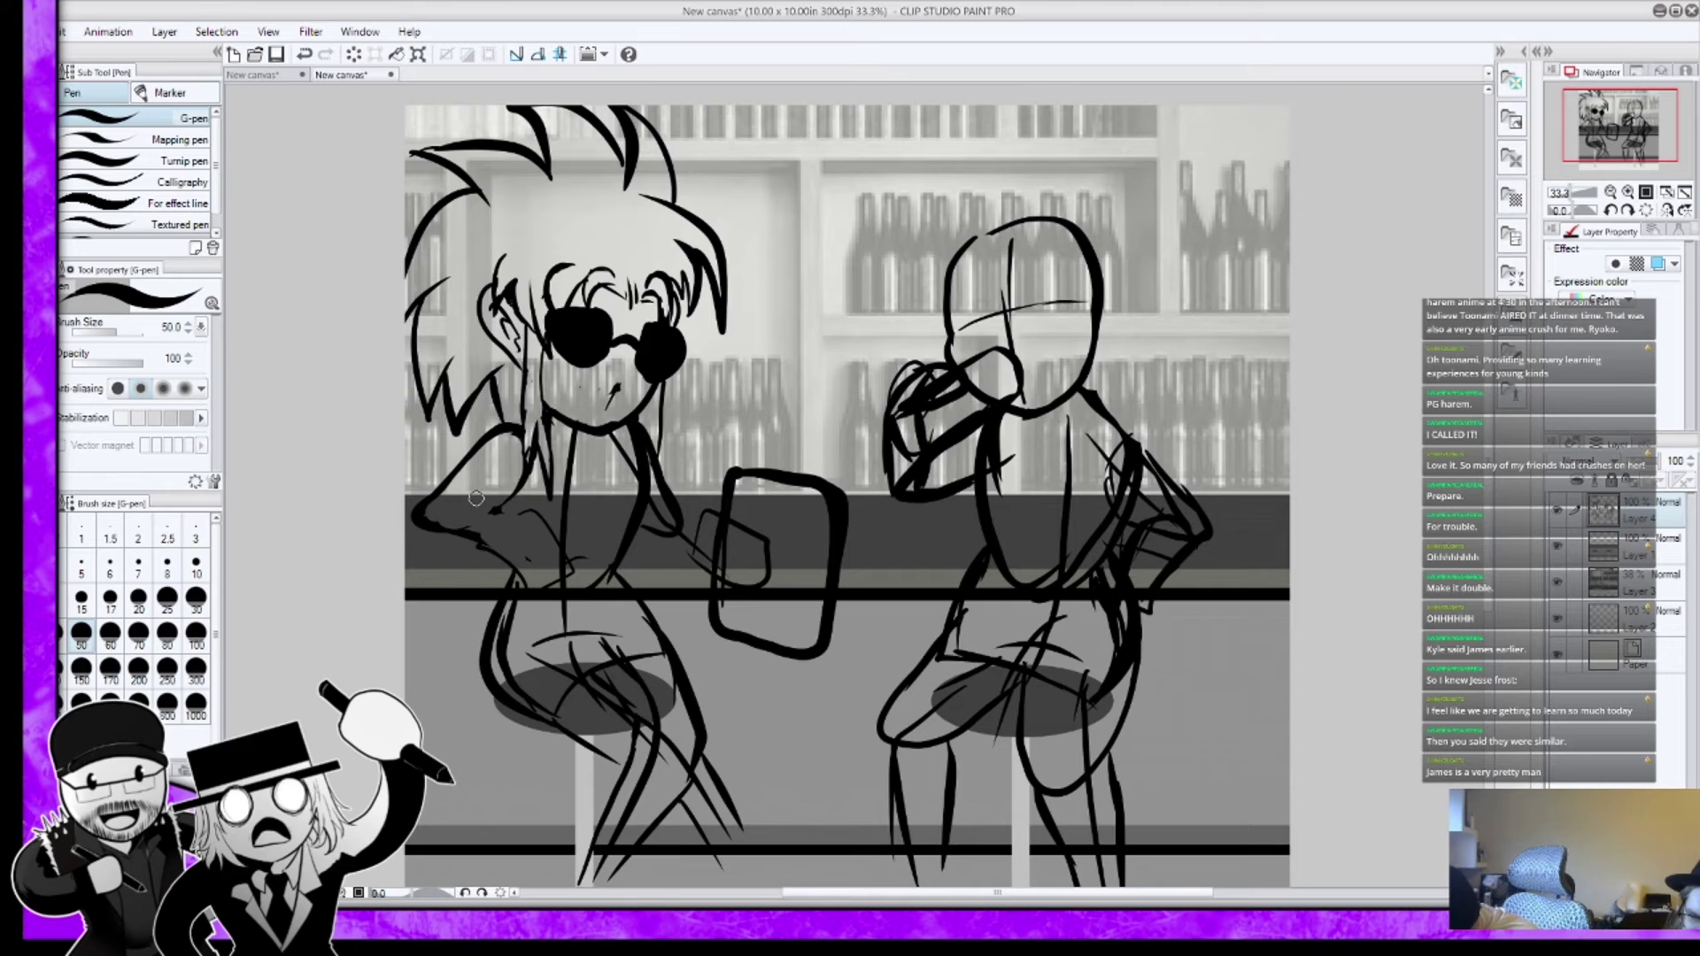
Step: Erase the construction lines across the spiky-haired character's hips, crossed thighs and lower legs, keeping only the outer contours
key("e")
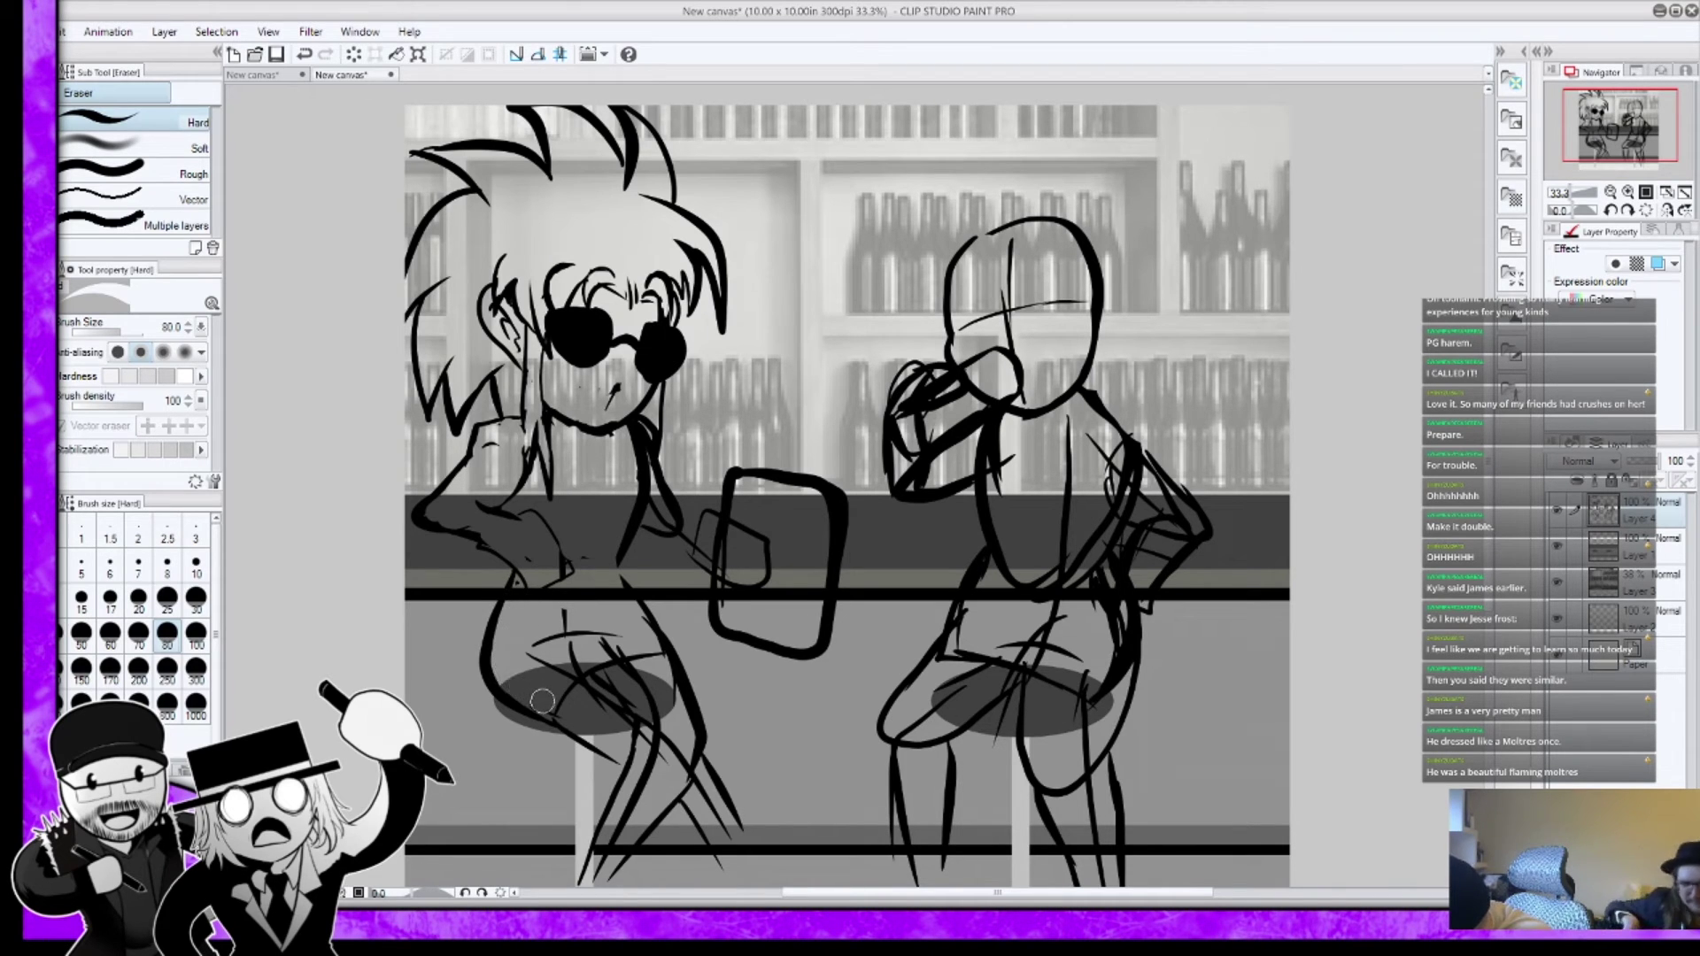
mouse_move(554, 611)
left_mouse_down()
mouse_move(605, 650)
mouse_move(560, 635)
mouse_move(577, 612)
mouse_move(602, 635)
mouse_move(631, 622)
mouse_move(631, 664)
left_mouse_up()
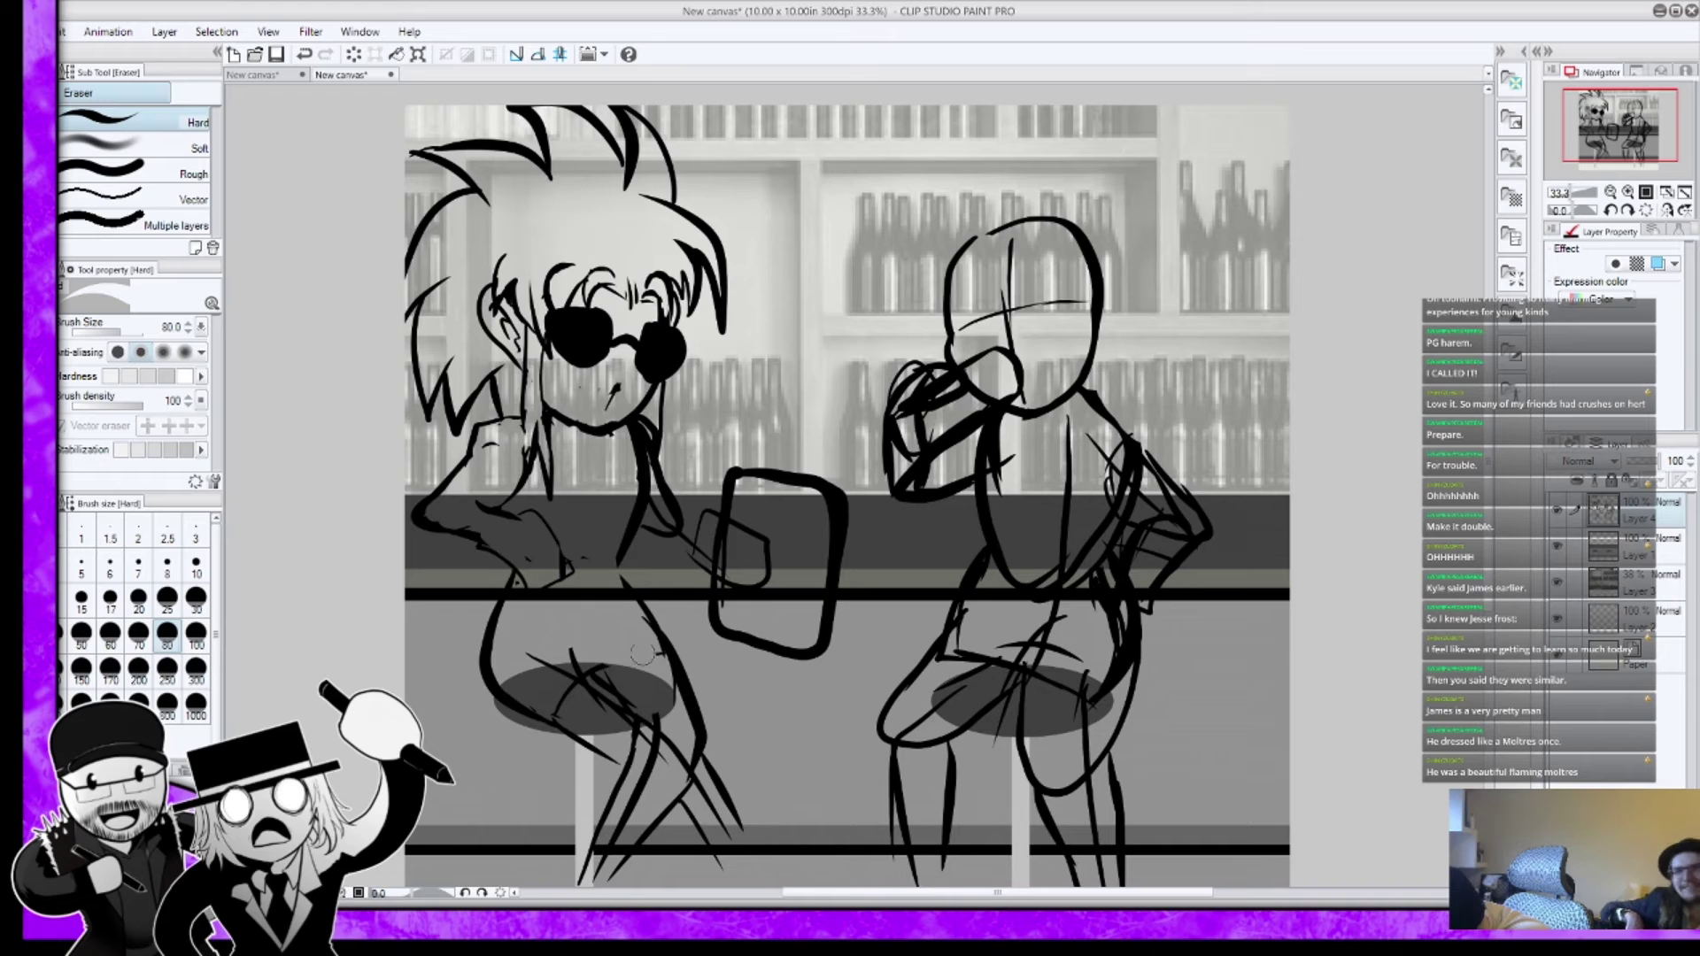
mouse_move(681, 724)
left_mouse_down()
mouse_move(673, 783)
mouse_move(647, 735)
left_mouse_up()
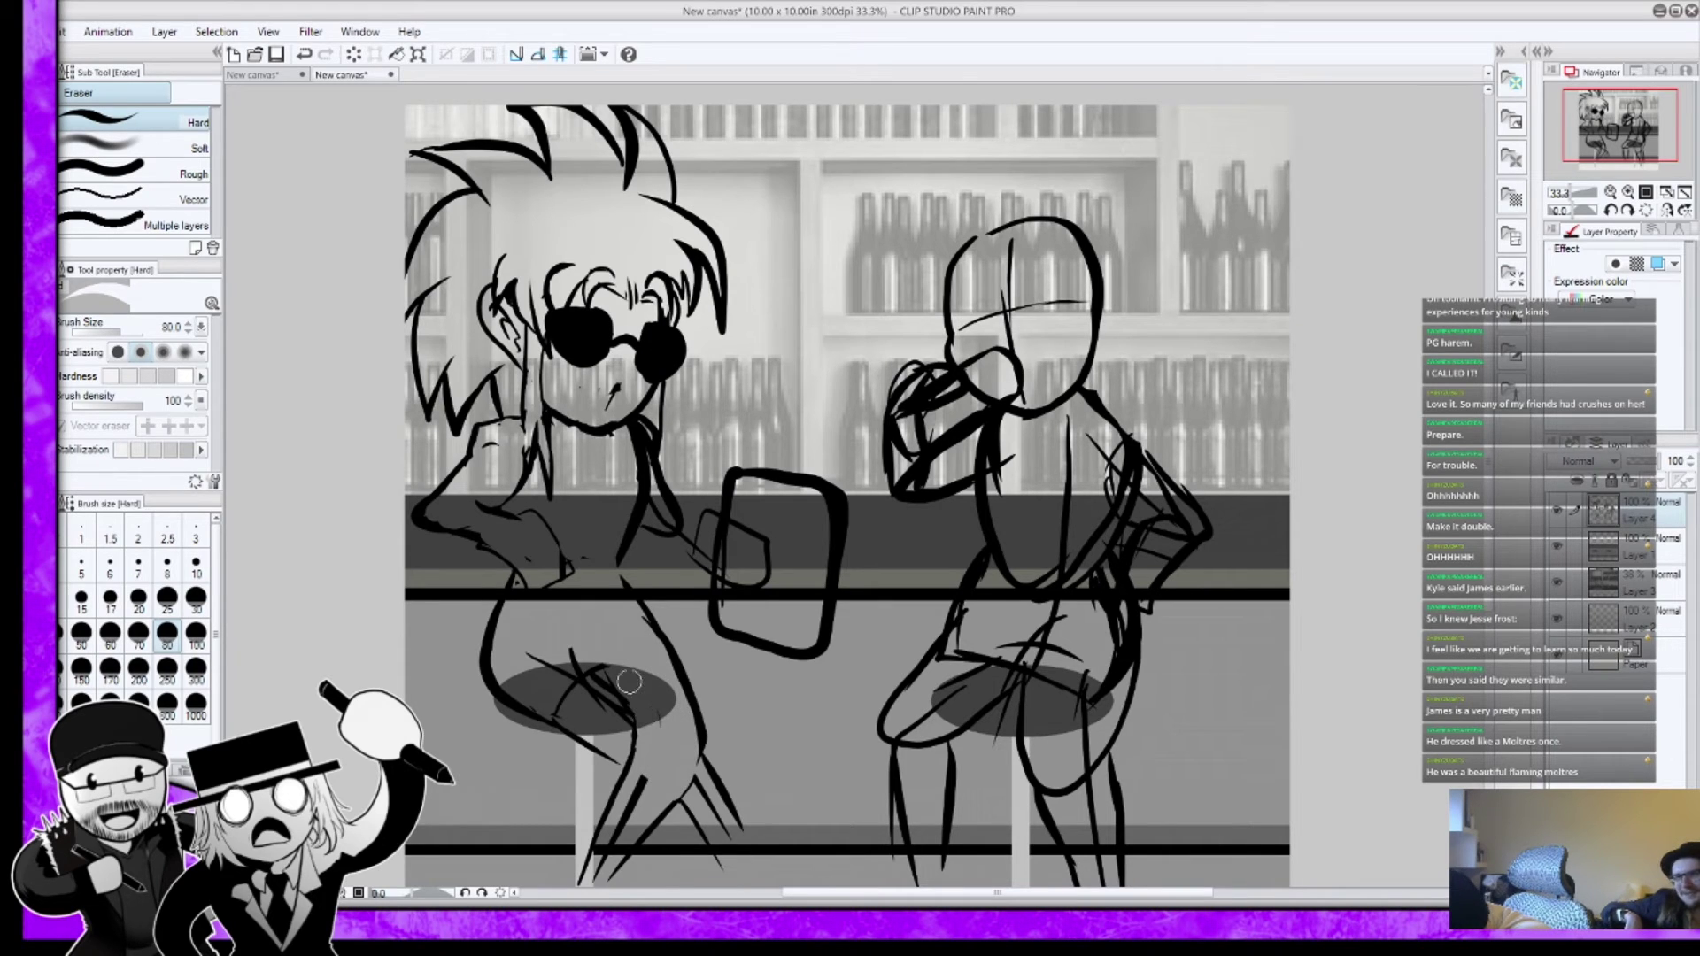
left_click_drag(642, 786, 603, 863)
left_click_drag(691, 787, 712, 802)
left_click_drag(567, 659, 602, 708)
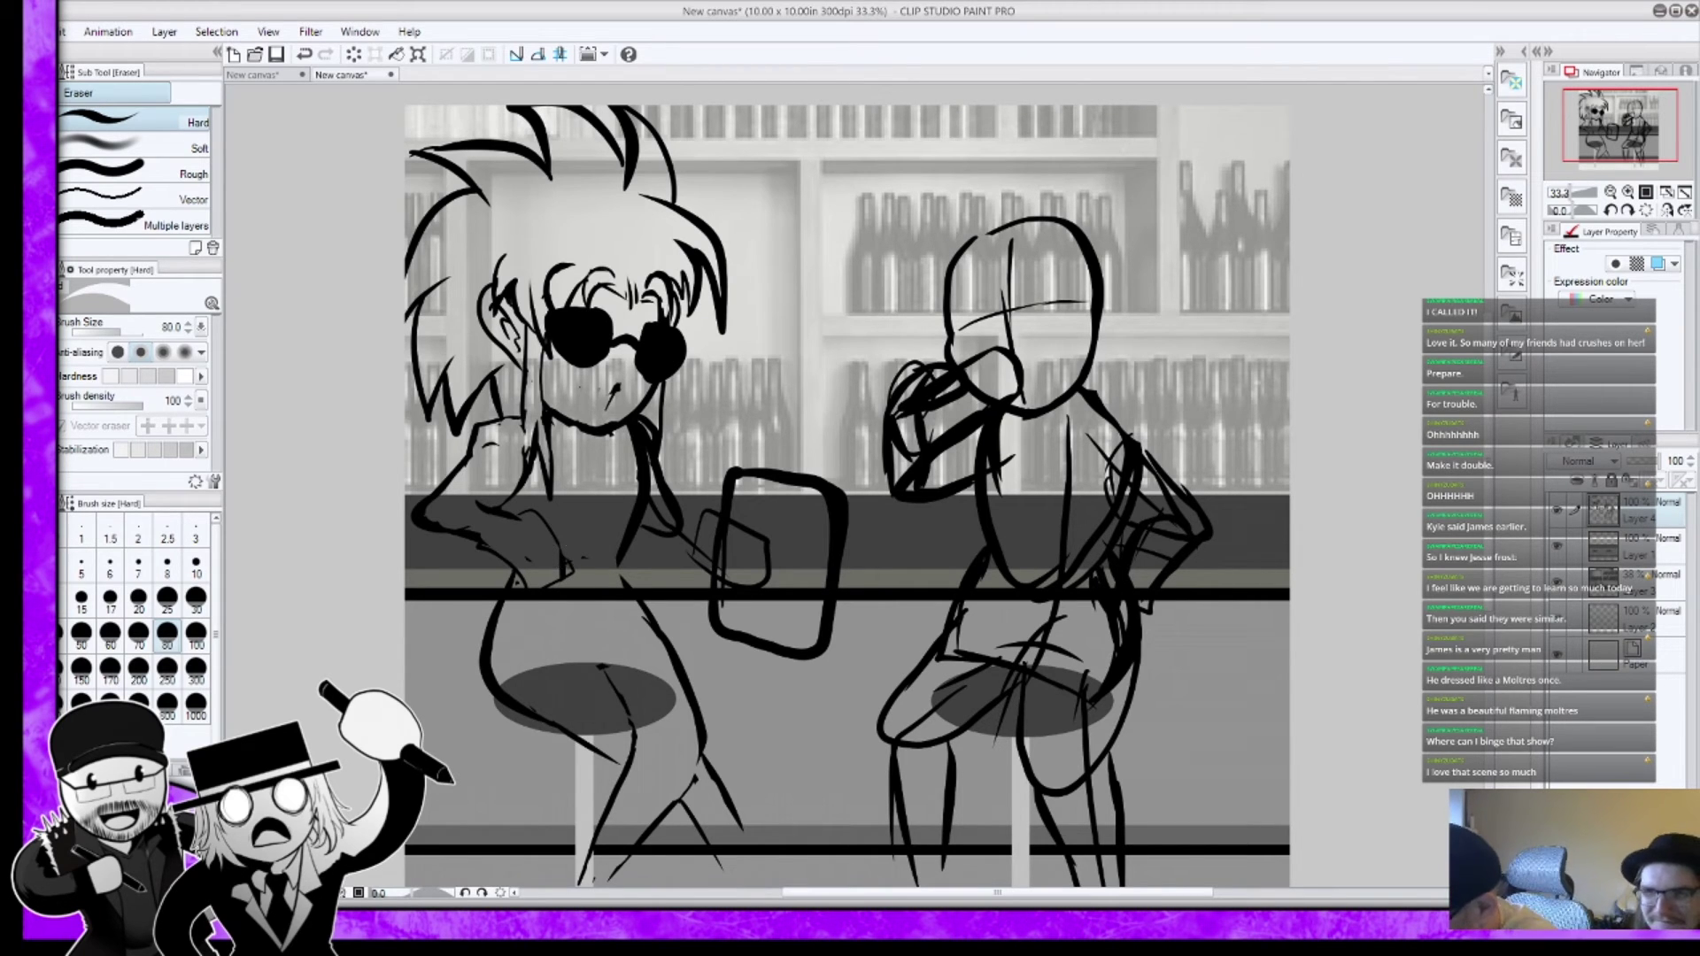
Step: Draw dripping foam over the mug's rim and fingers gripping its side, and erase the overlapping construction lines
key("p")
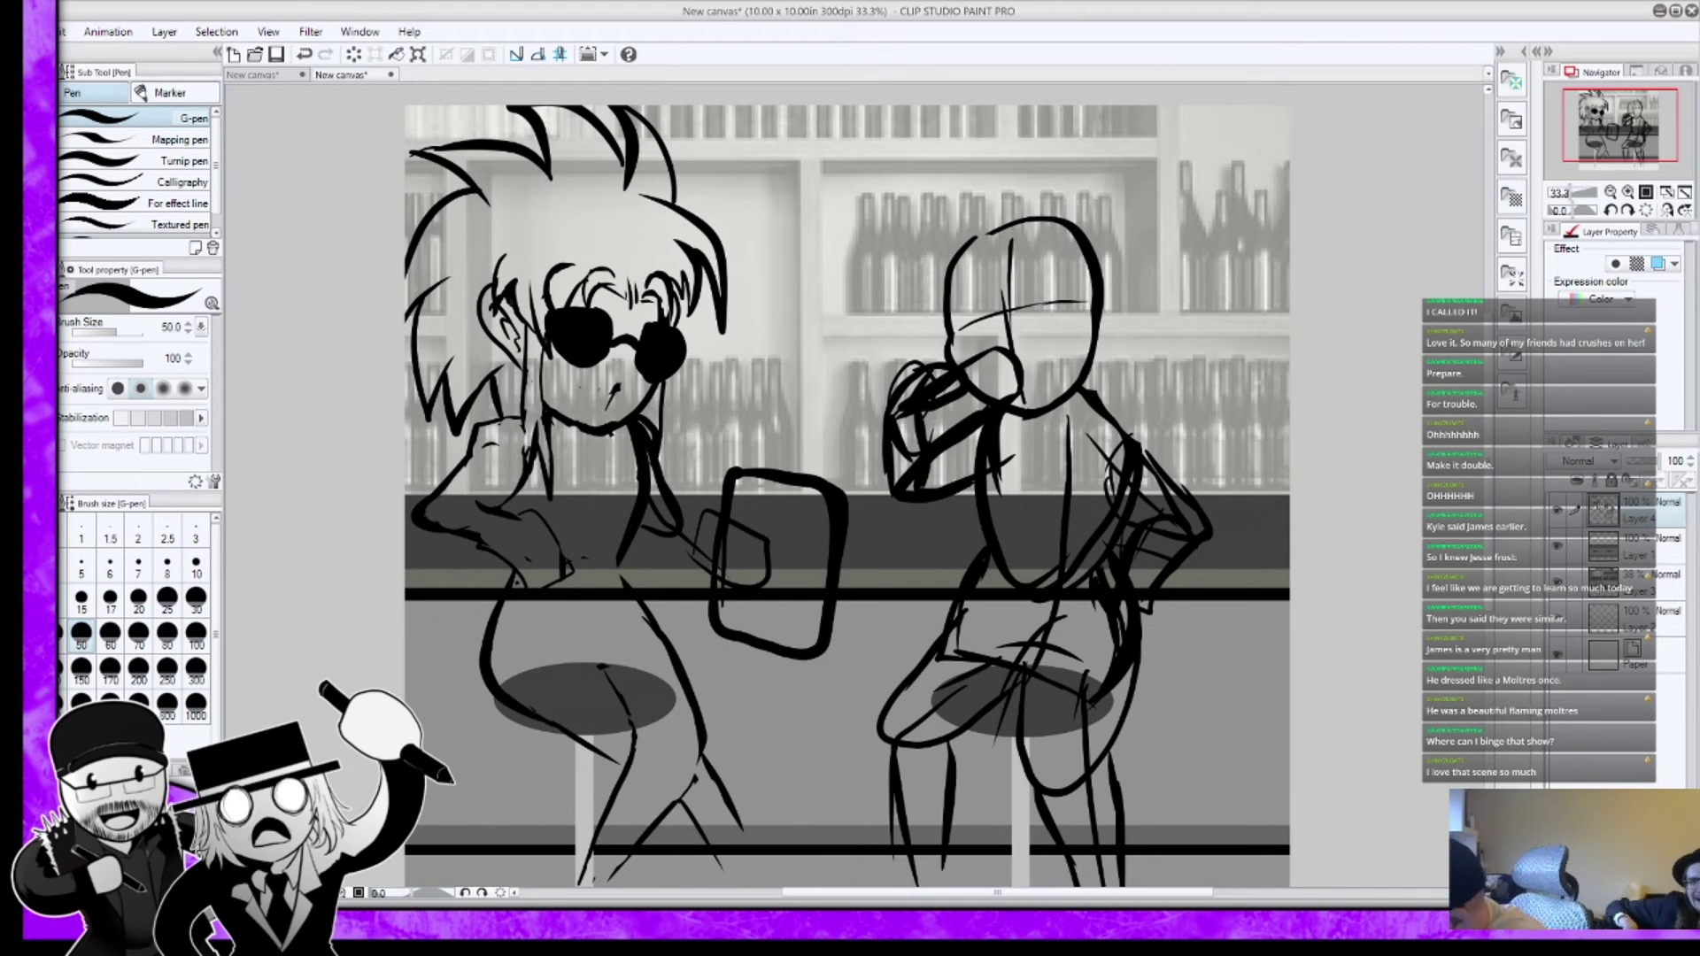
left_click_drag(730, 462, 842, 472)
mouse_move(737, 483)
left_mouse_down()
mouse_move(793, 516)
mouse_move(845, 485)
mouse_move(834, 446)
left_mouse_up()
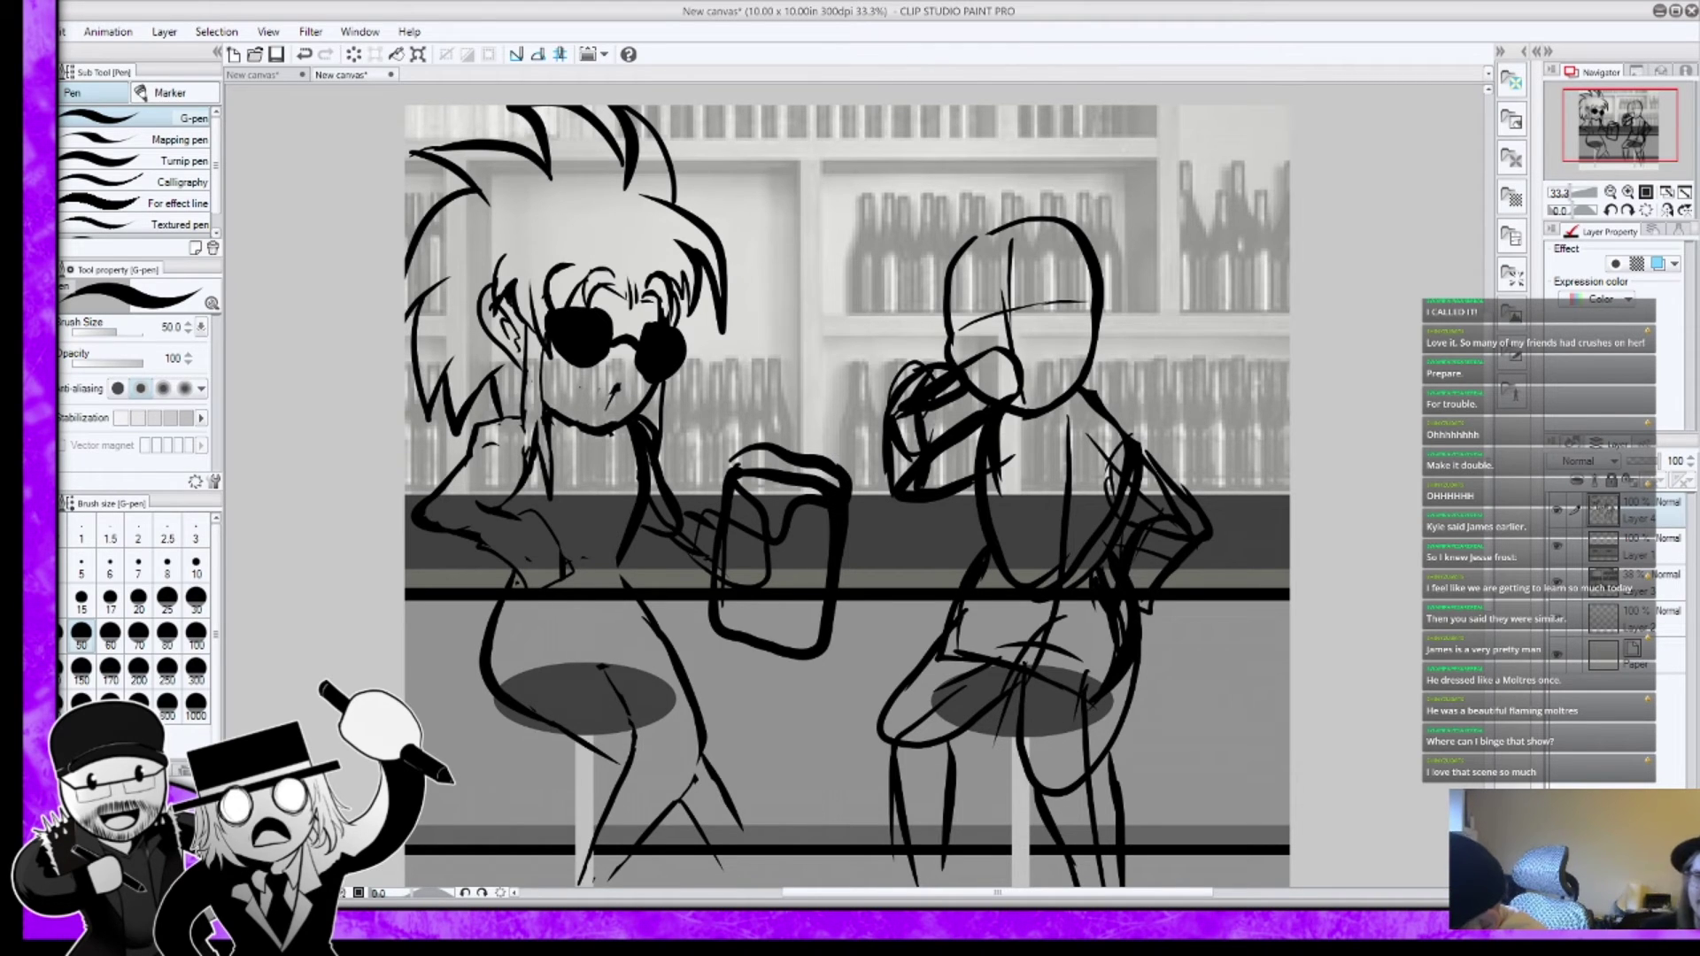
key("e")
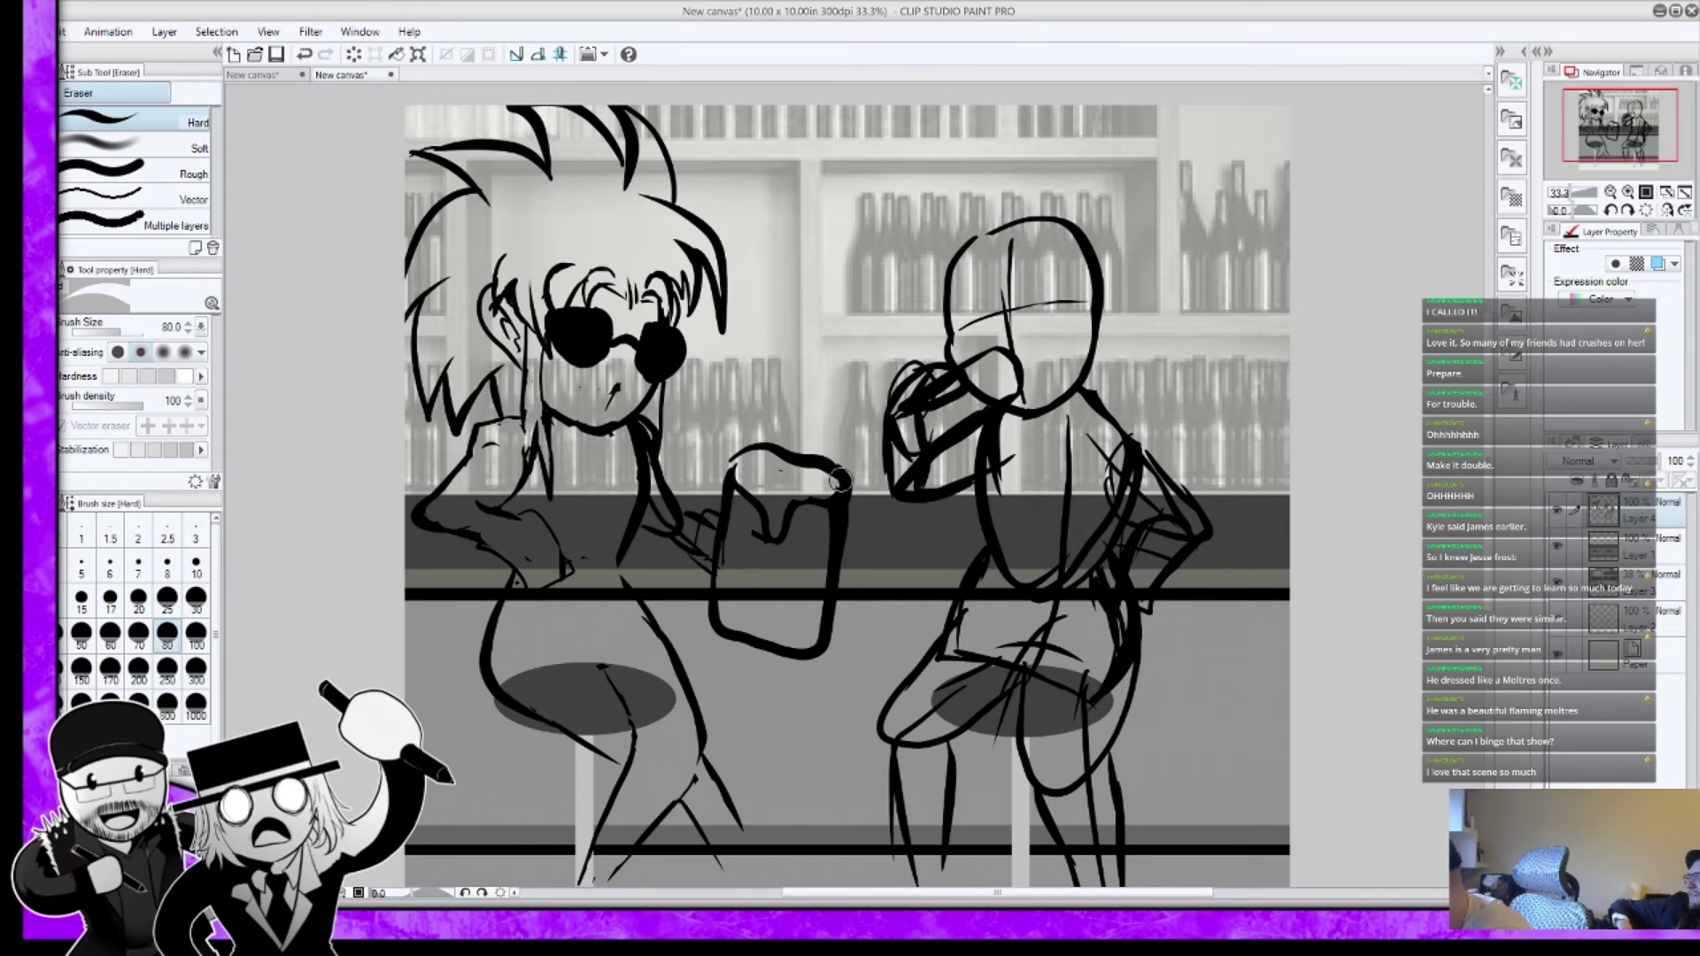
key("ctrl+z")
left_click(1634, 542)
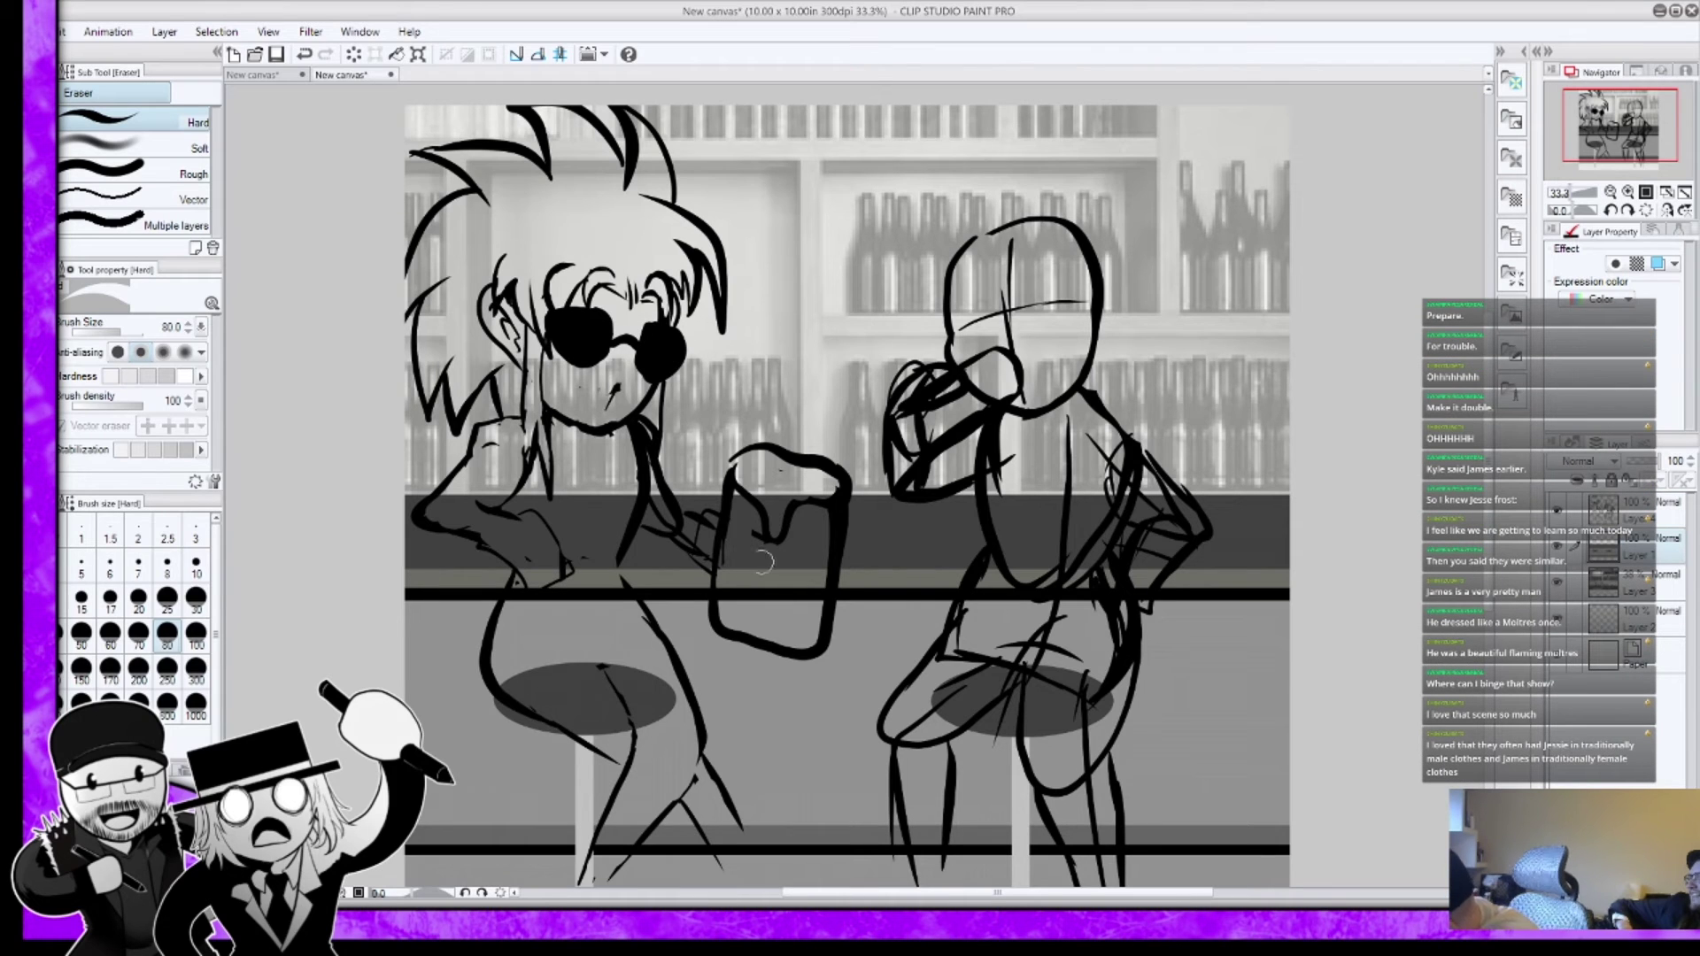
left_click_drag(728, 595, 728, 597)
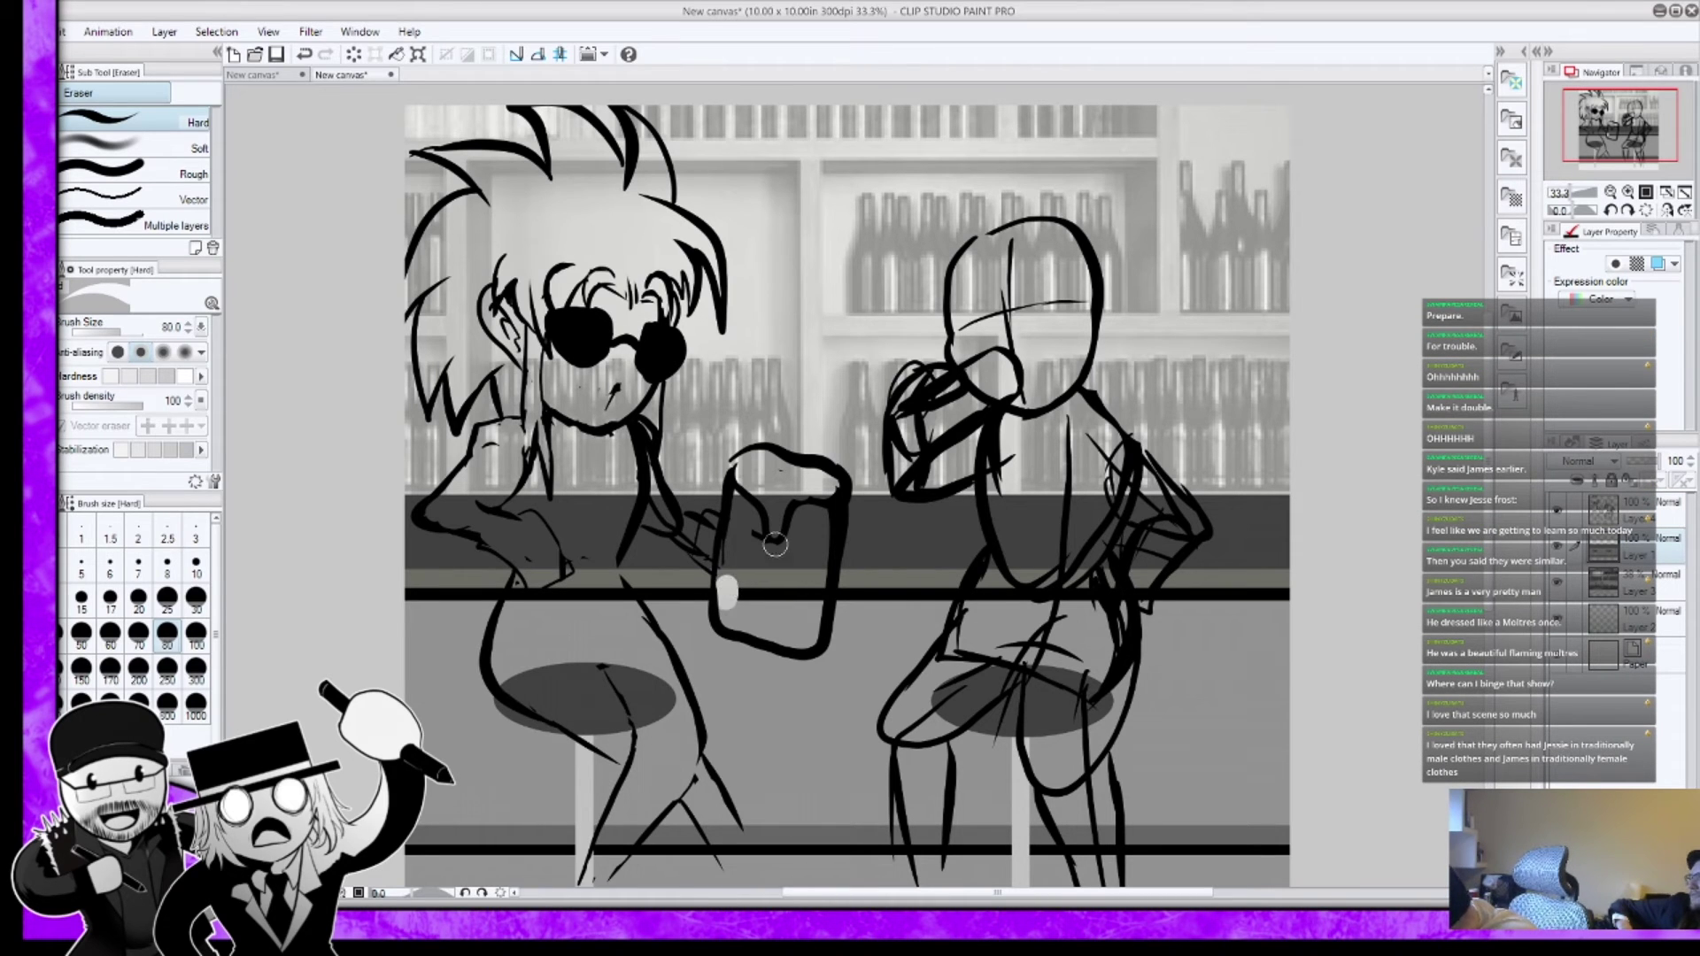
key("ctrl+z")
key("ctrl+z")
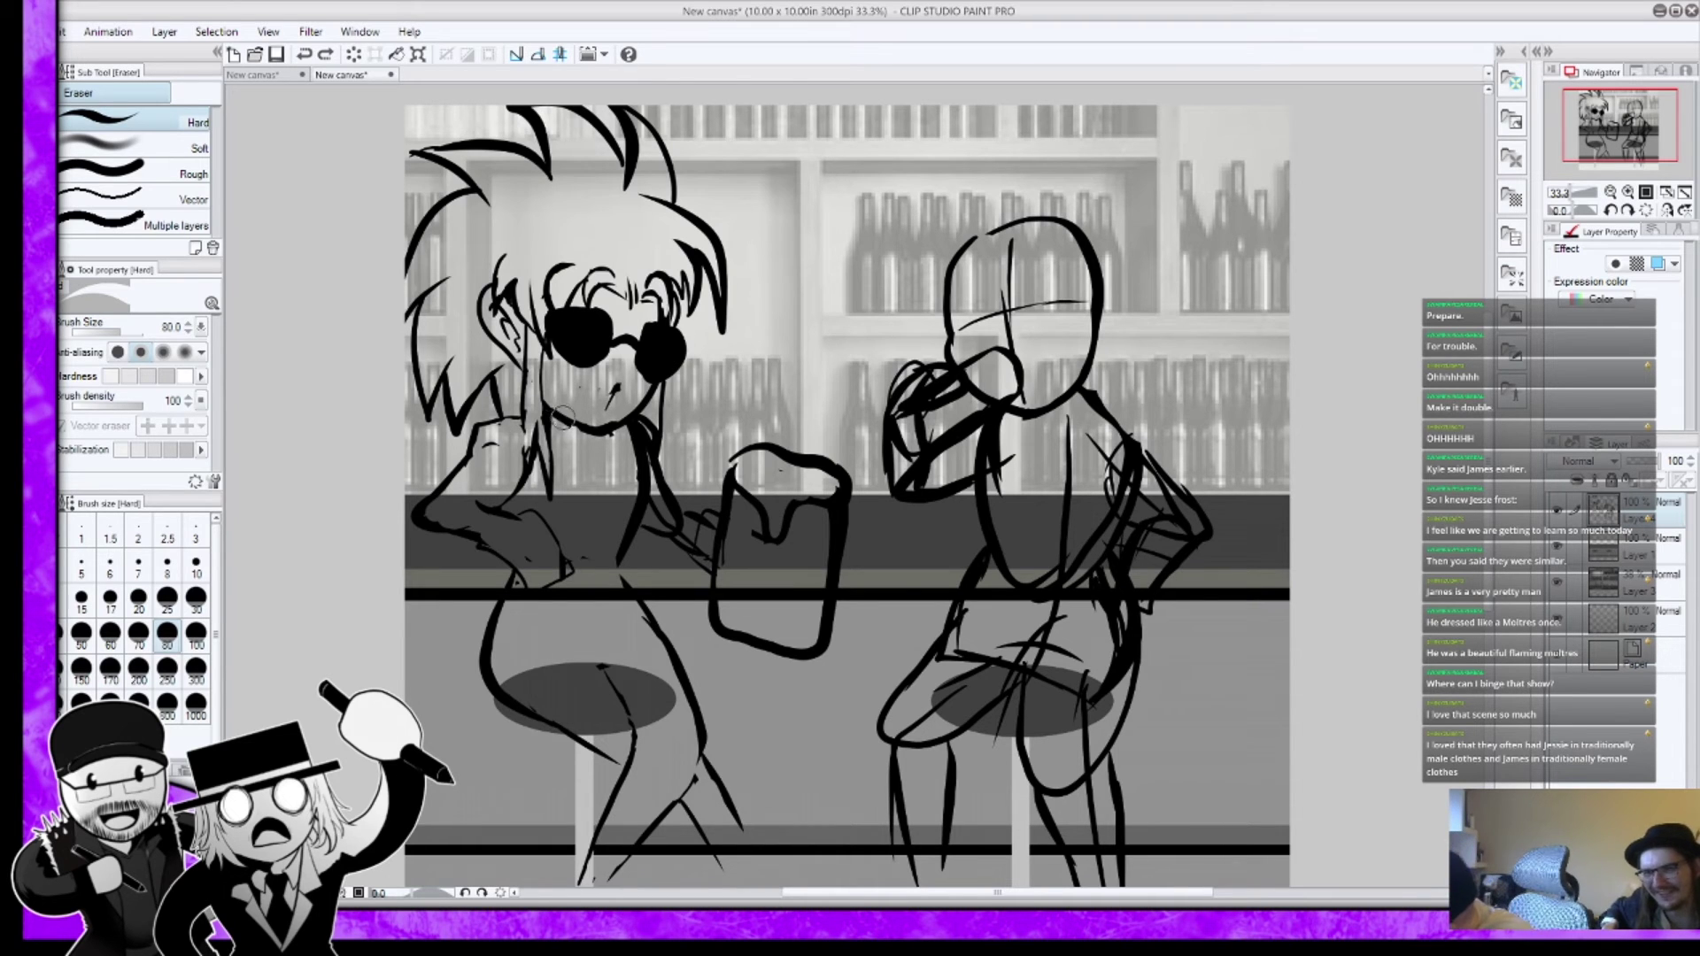
left_click_drag(571, 423, 570, 457)
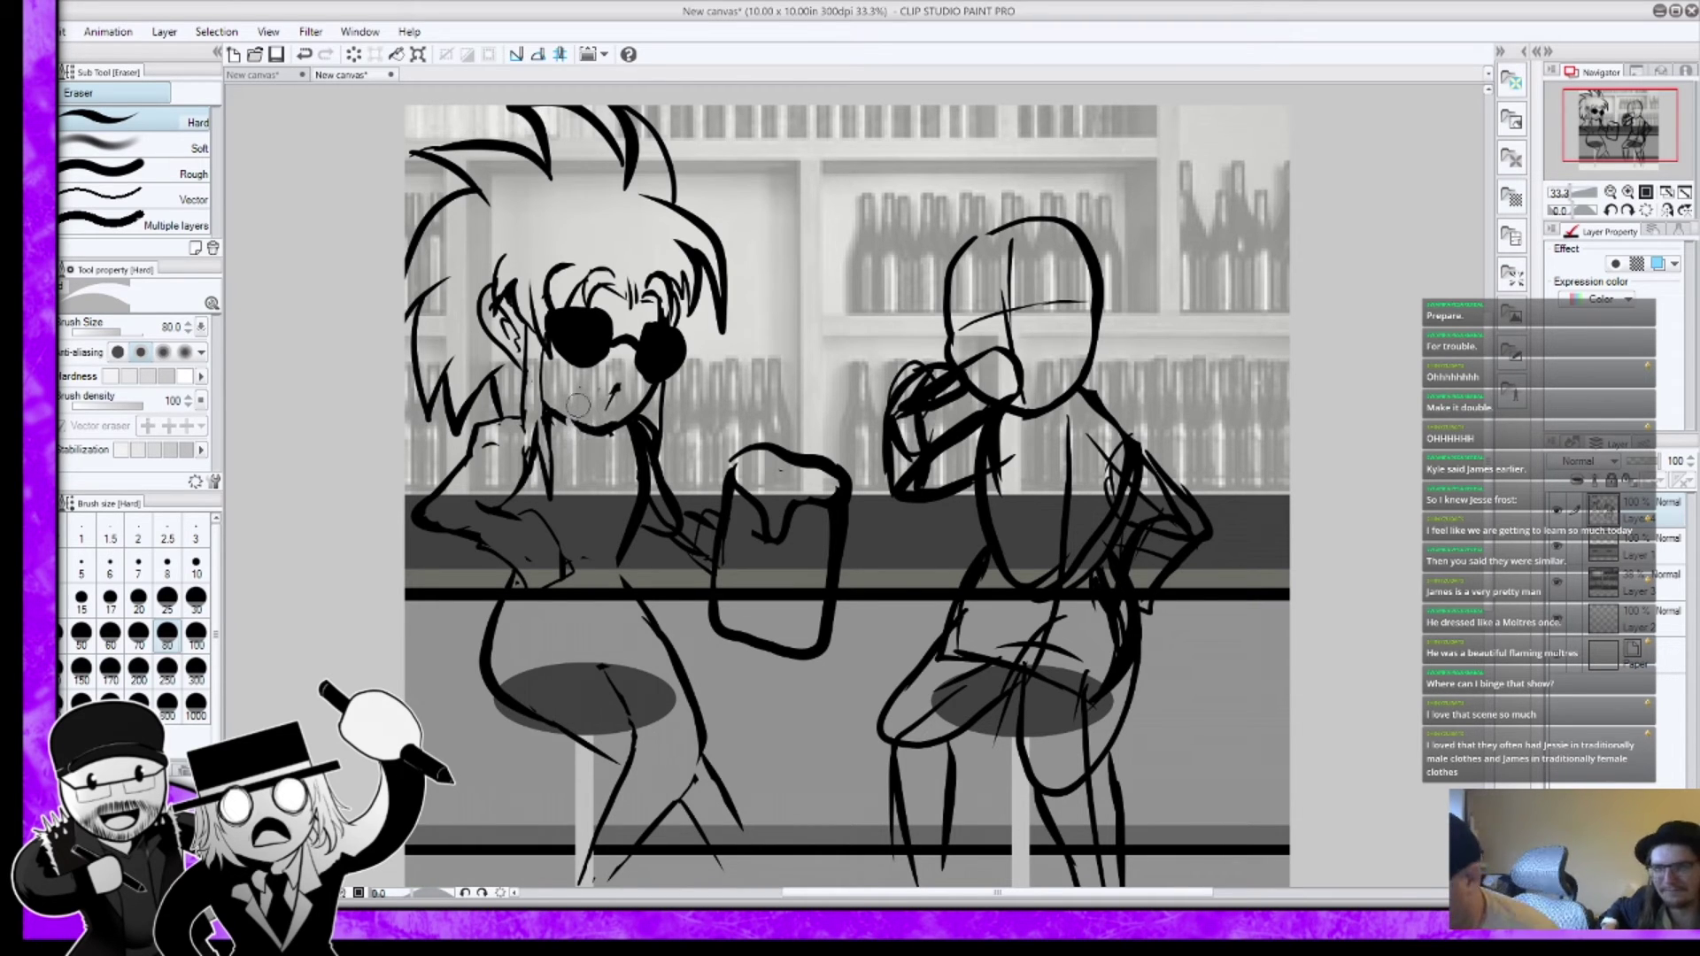
key("ctrl+z")
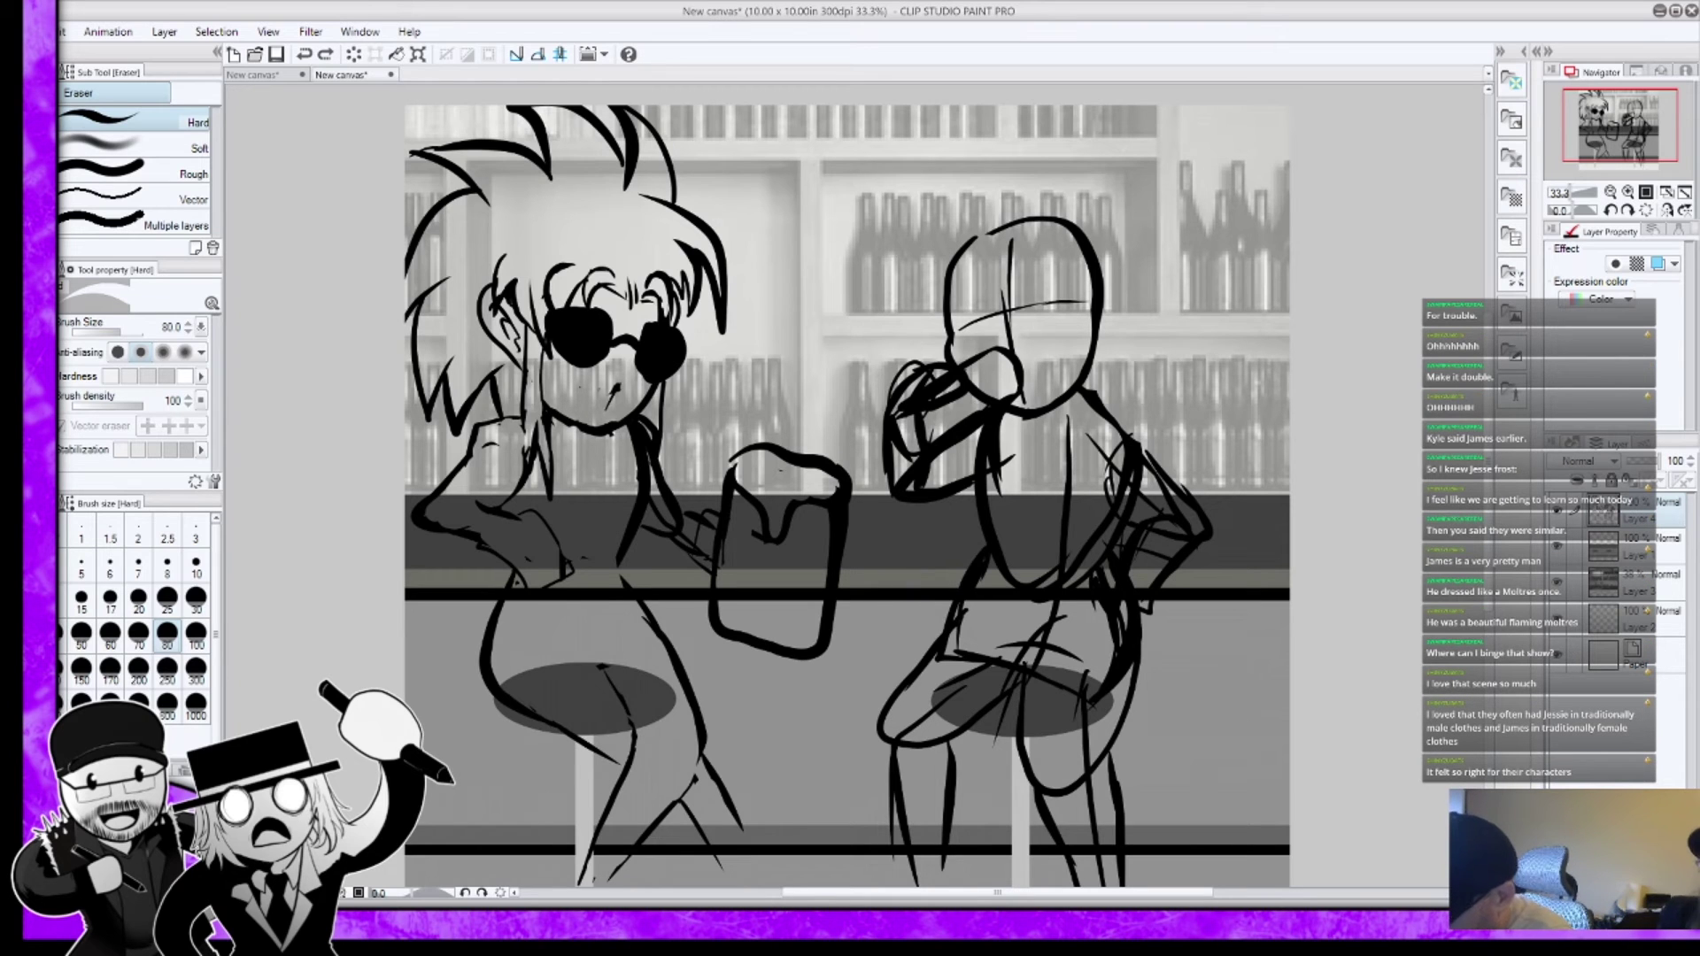
Step: Draw an open V-shaped collar below the spiky-haired character's chin and erase the extra sketch lines at the shoulder beside it
key("p")
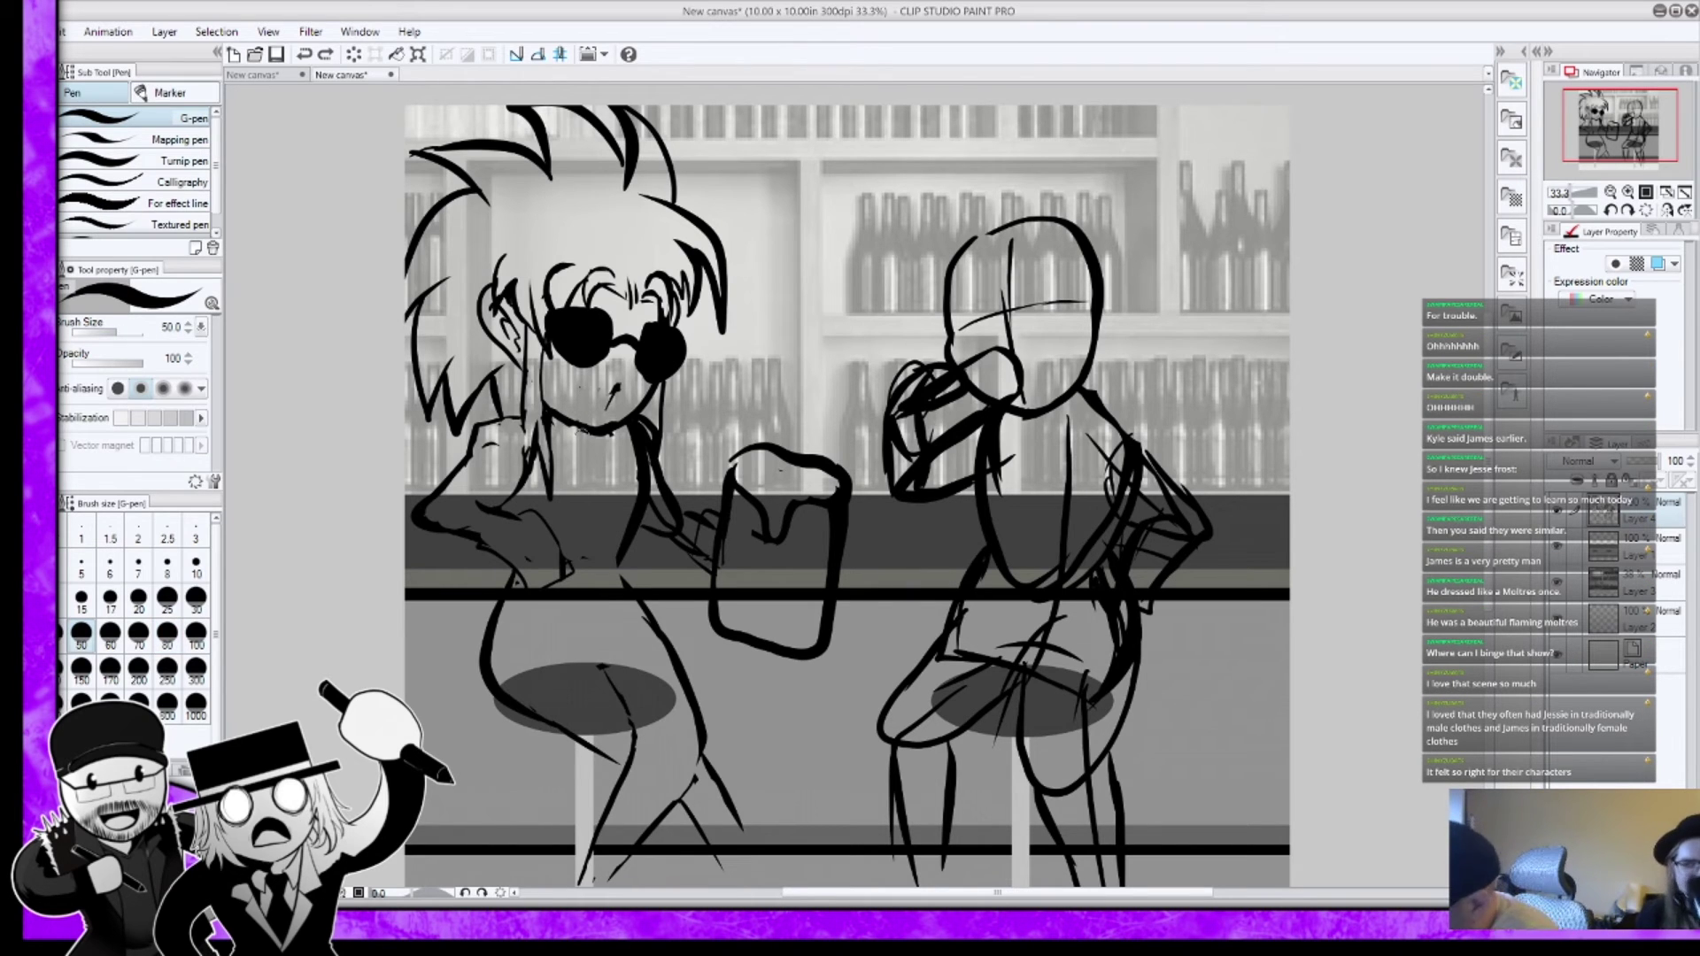
mouse_move(564, 416)
left_mouse_down()
mouse_move(573, 481)
mouse_move(620, 460)
mouse_move(656, 497)
mouse_move(634, 544)
left_mouse_up()
key("e")
mouse_move(654, 443)
left_mouse_down()
mouse_move(630, 473)
mouse_move(629, 432)
mouse_move(639, 507)
left_mouse_up()
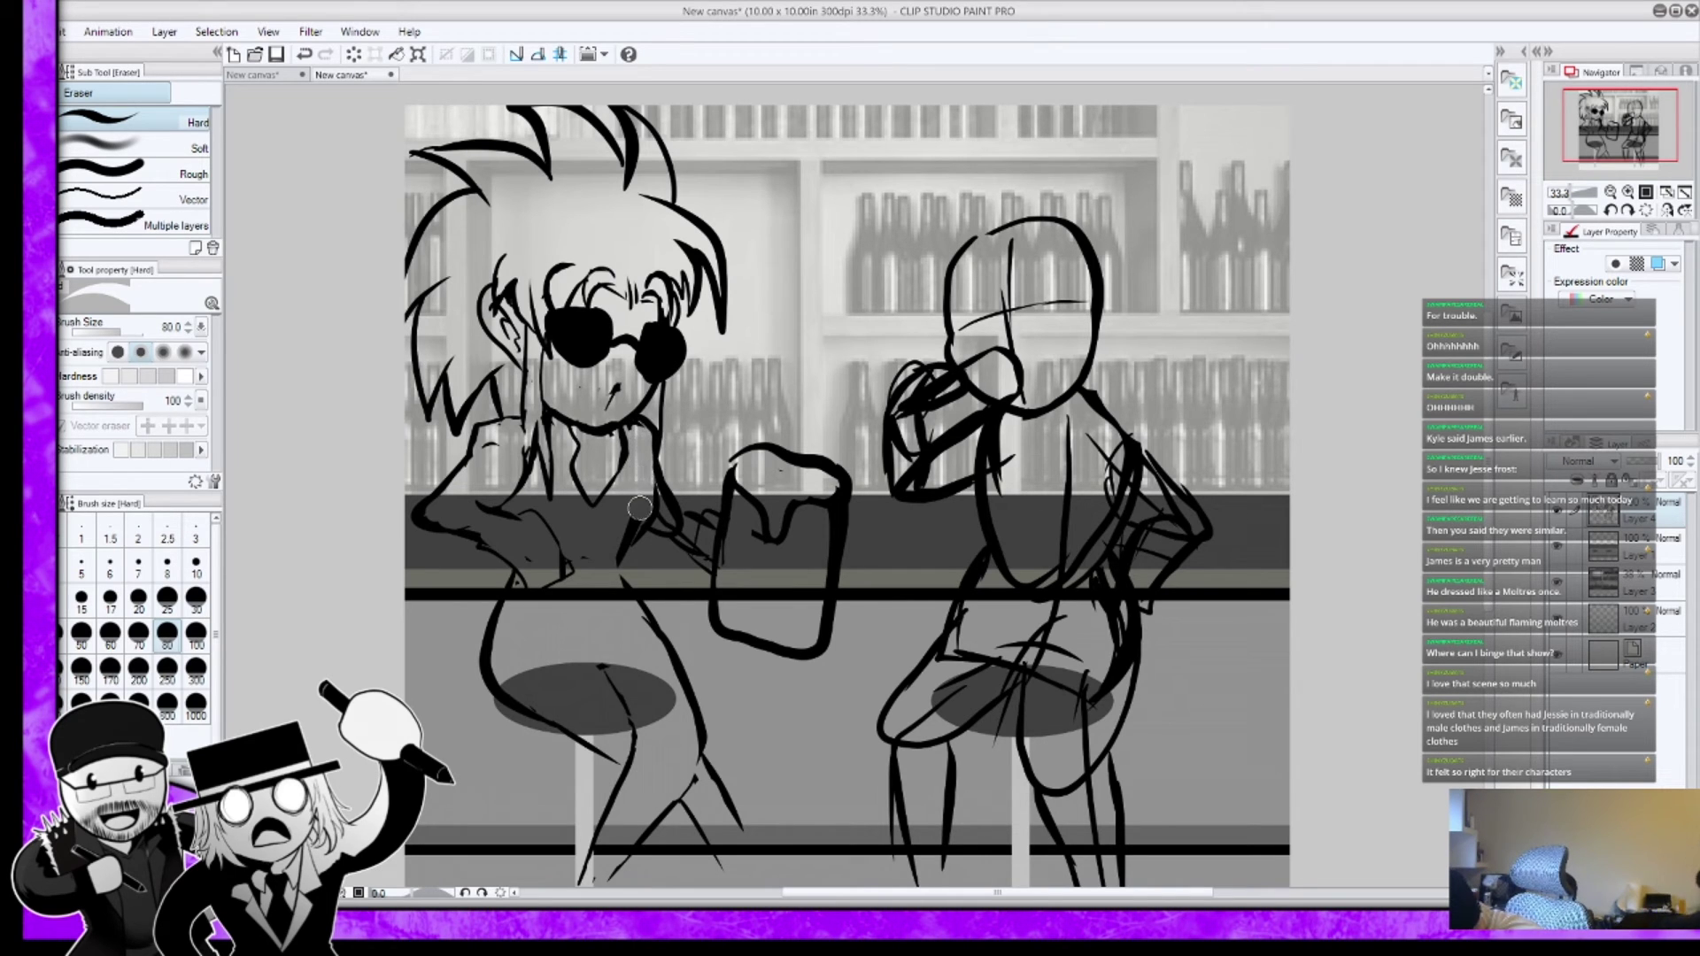
Step: Give the spiky-haired character an open smirk and draw the hand with spread fingers resting on the hip
key("p")
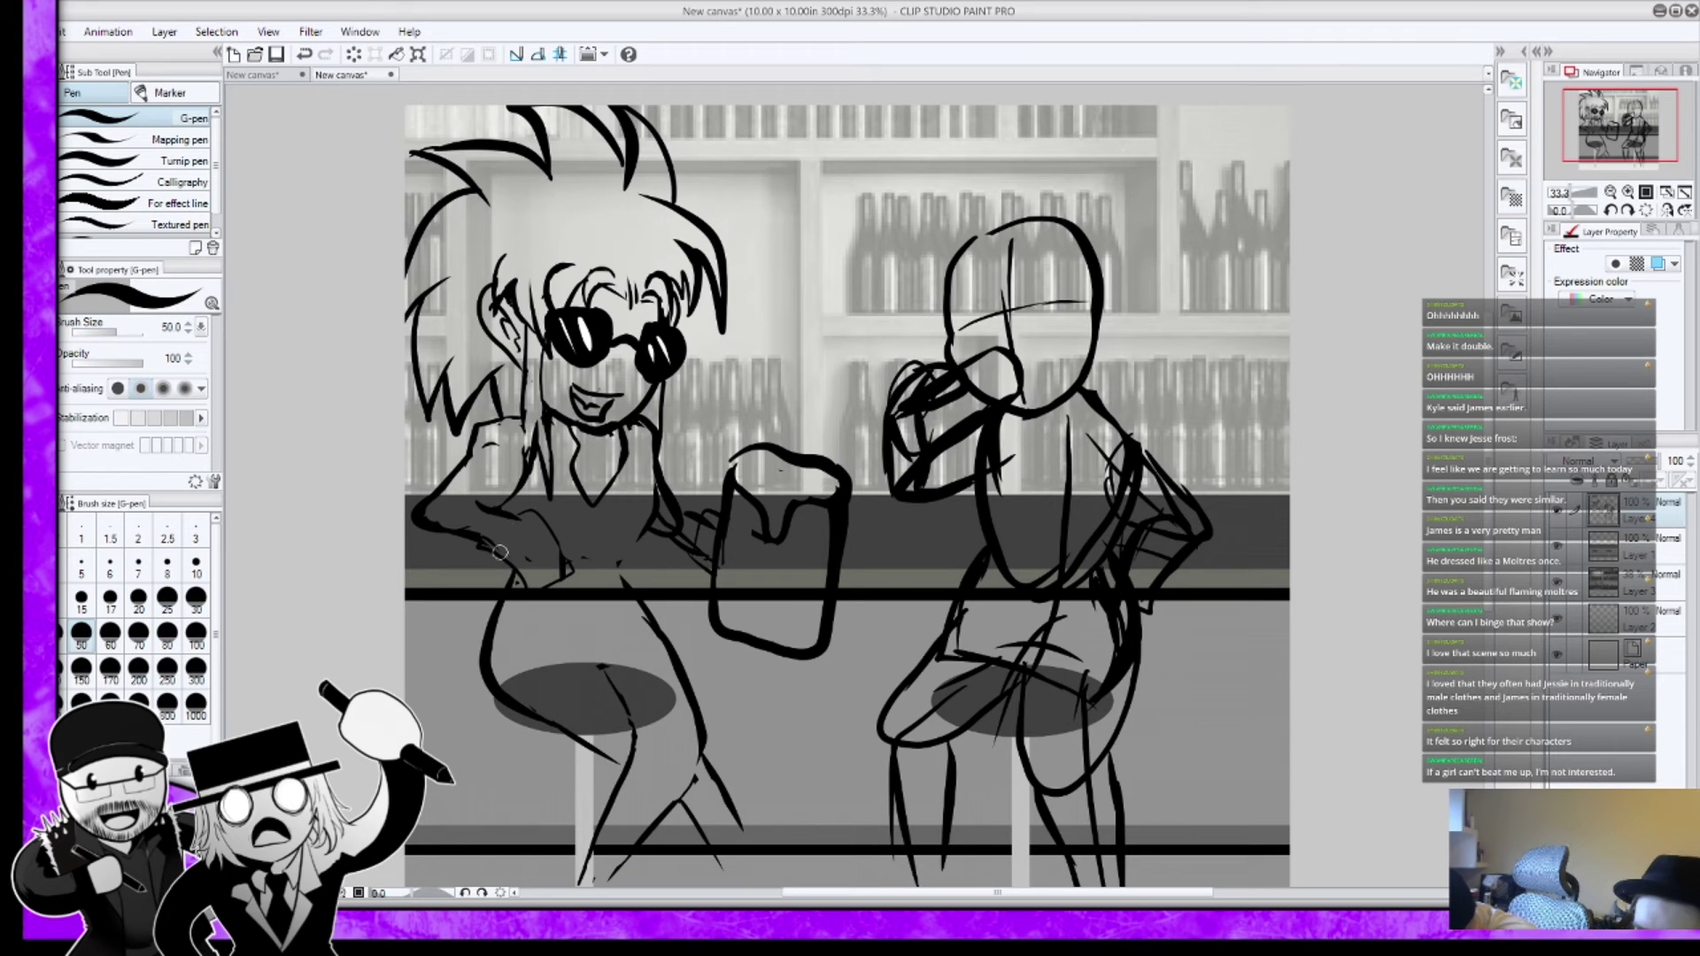
mouse_move(499, 549)
left_mouse_down()
mouse_move(503, 575)
mouse_move(531, 582)
mouse_move(553, 560)
mouse_move(538, 493)
mouse_move(520, 519)
mouse_move(563, 546)
mouse_move(503, 576)
mouse_move(503, 608)
mouse_move(520, 586)
mouse_move(537, 618)
mouse_move(556, 568)
mouse_move(558, 592)
mouse_move(551, 528)
left_mouse_up()
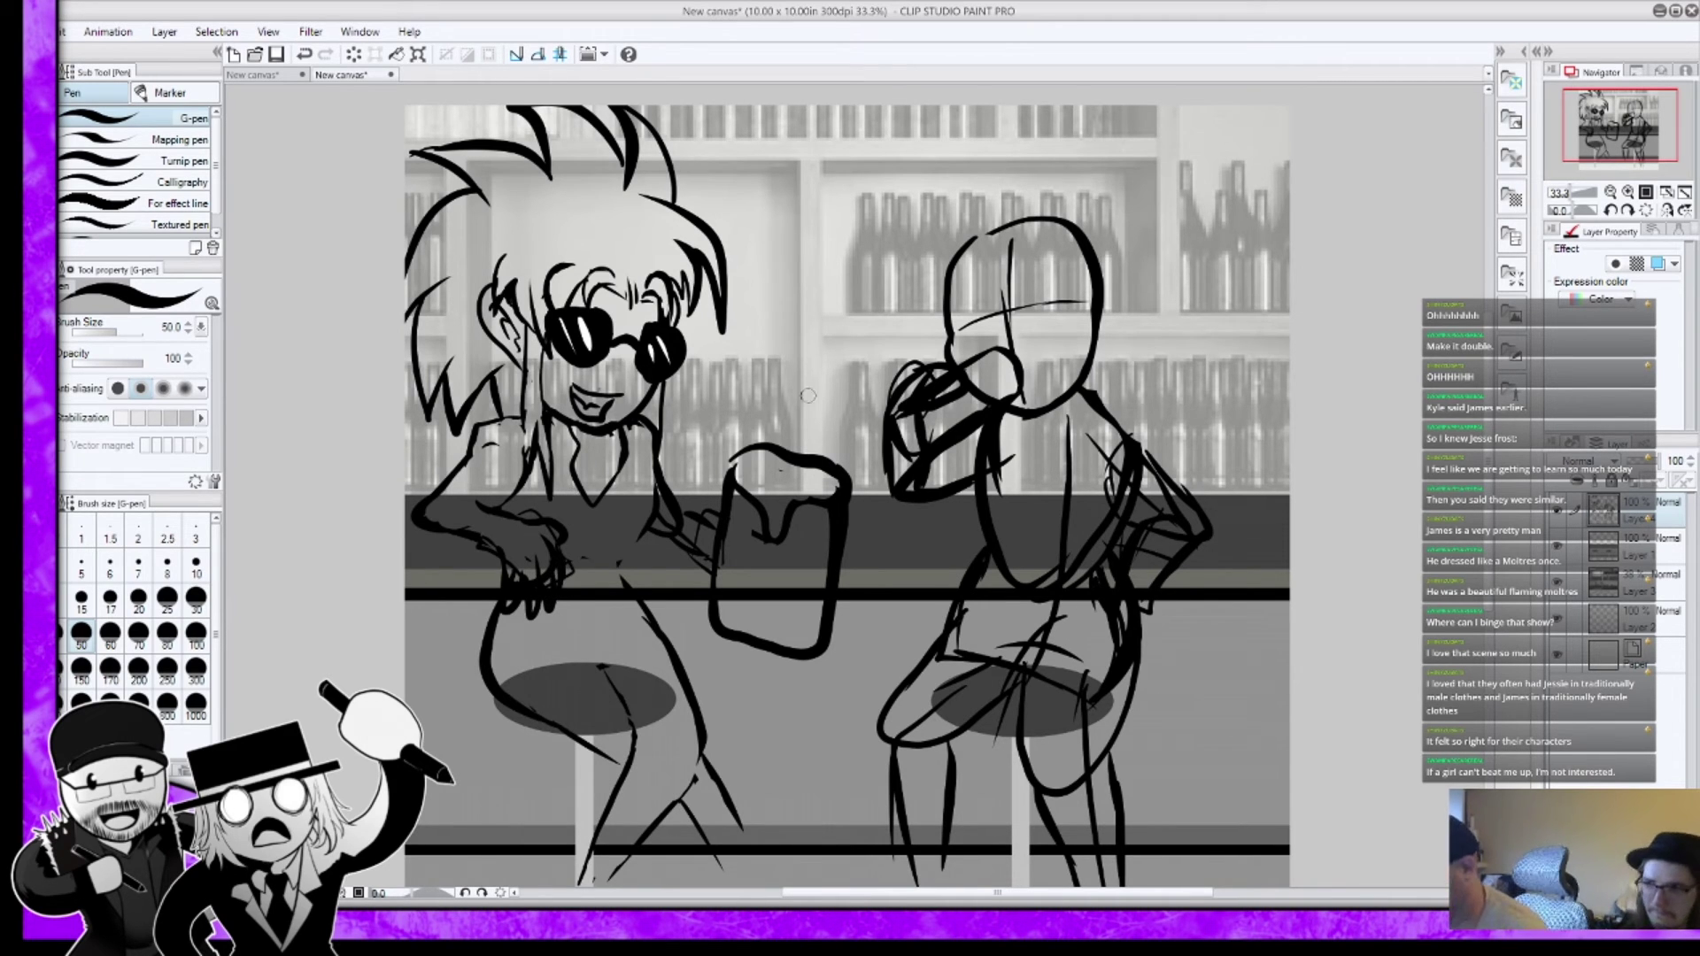
key("e")
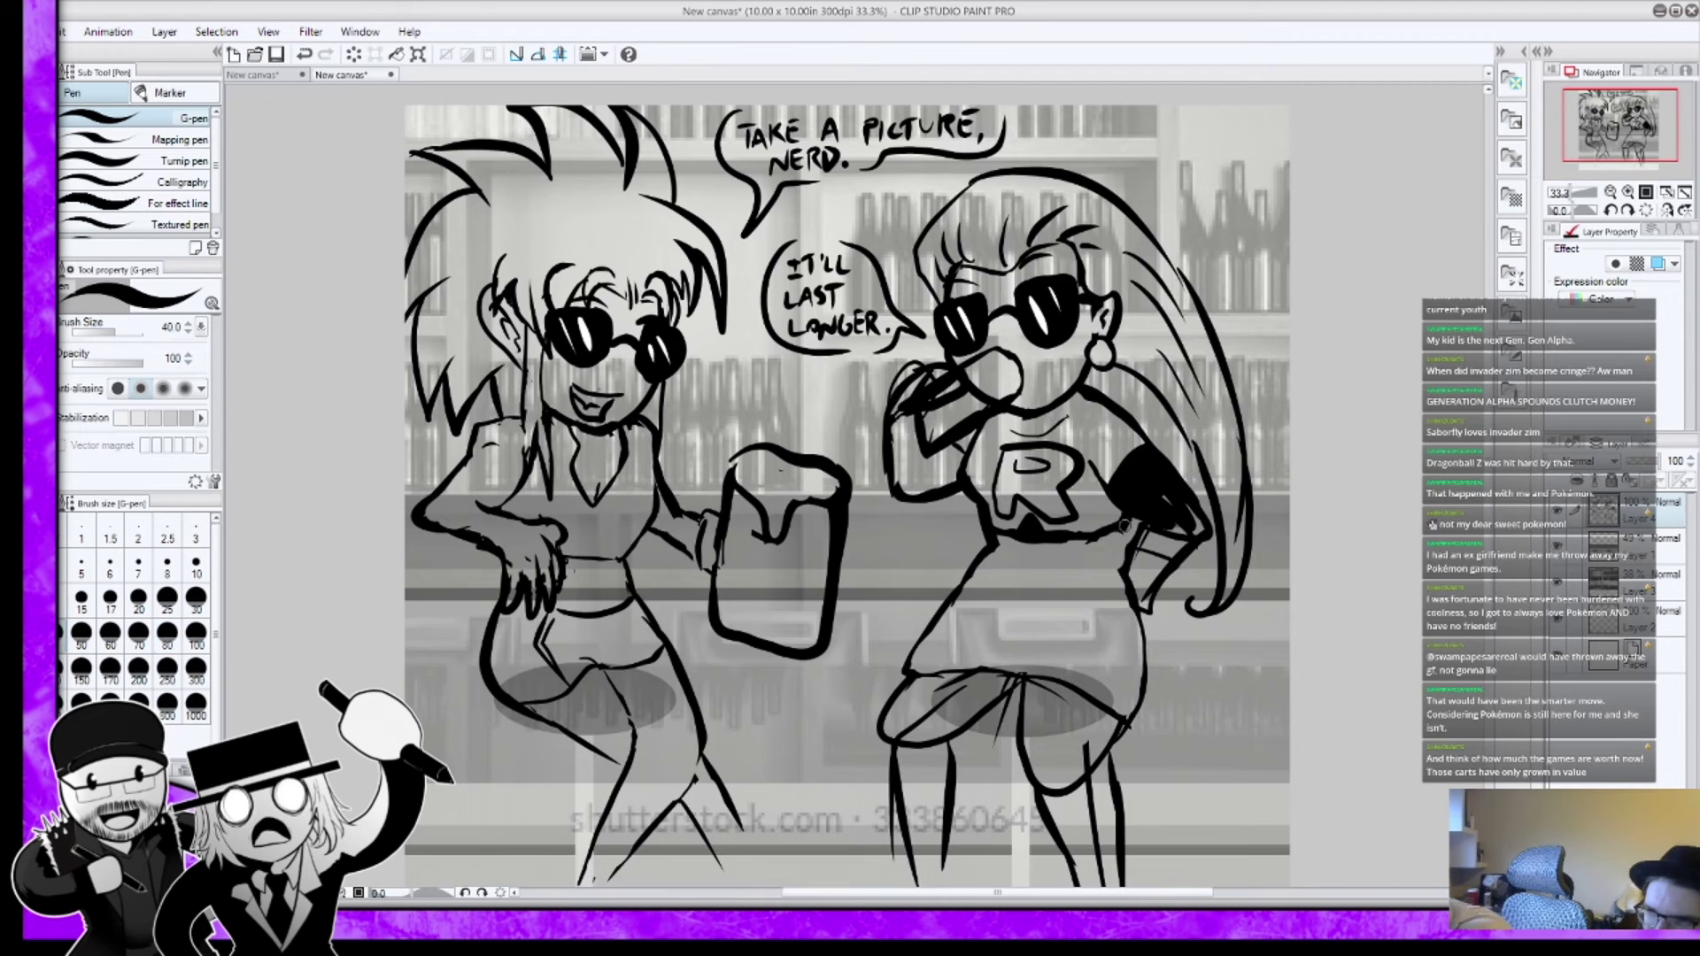
Step: Ink both of the drinking character's long gloves solid black, including the hand on the hip and the raised hand
mouse_move(1123, 521)
left_mouse_down()
mouse_move(1170, 479)
mouse_move(1160, 514)
mouse_move(1167, 497)
mouse_move(1200, 533)
mouse_move(1147, 607)
mouse_move(1133, 554)
mouse_move(1149, 530)
mouse_move(1144, 544)
mouse_move(1191, 531)
mouse_move(1174, 528)
mouse_move(1155, 573)
mouse_move(1177, 542)
mouse_move(1147, 577)
left_mouse_up()
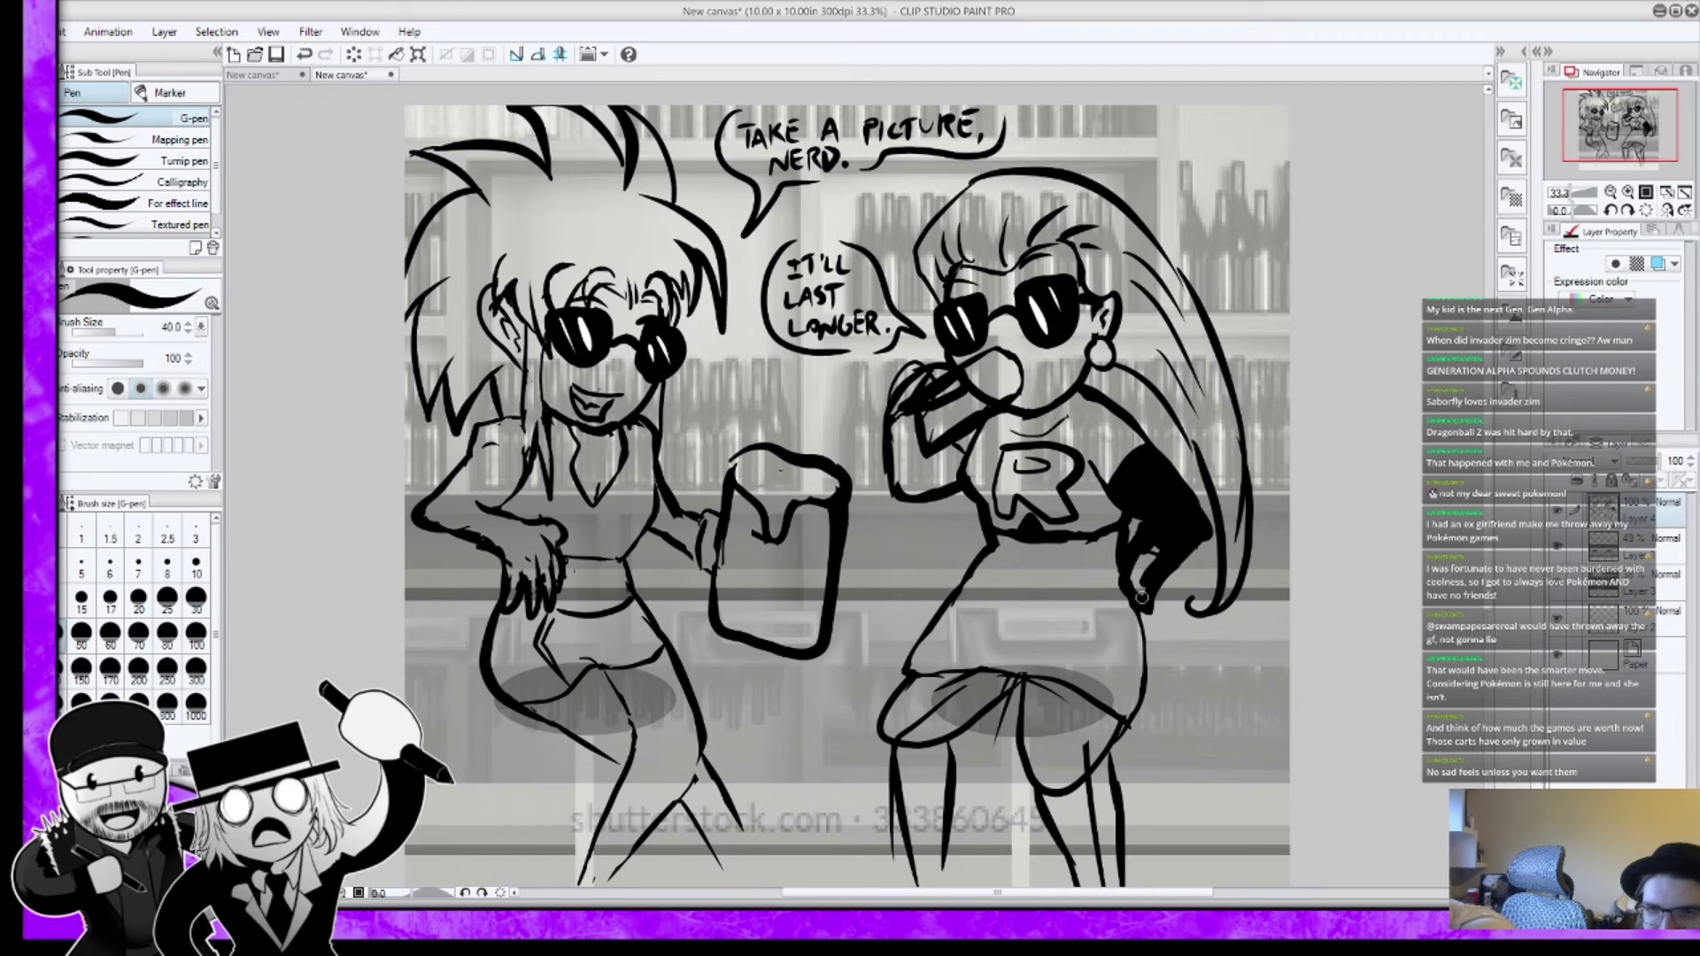
mouse_move(1139, 589)
left_mouse_down()
mouse_move(1131, 571)
mouse_move(1155, 554)
mouse_move(1134, 620)
left_mouse_up()
left_click_drag(947, 425, 925, 478)
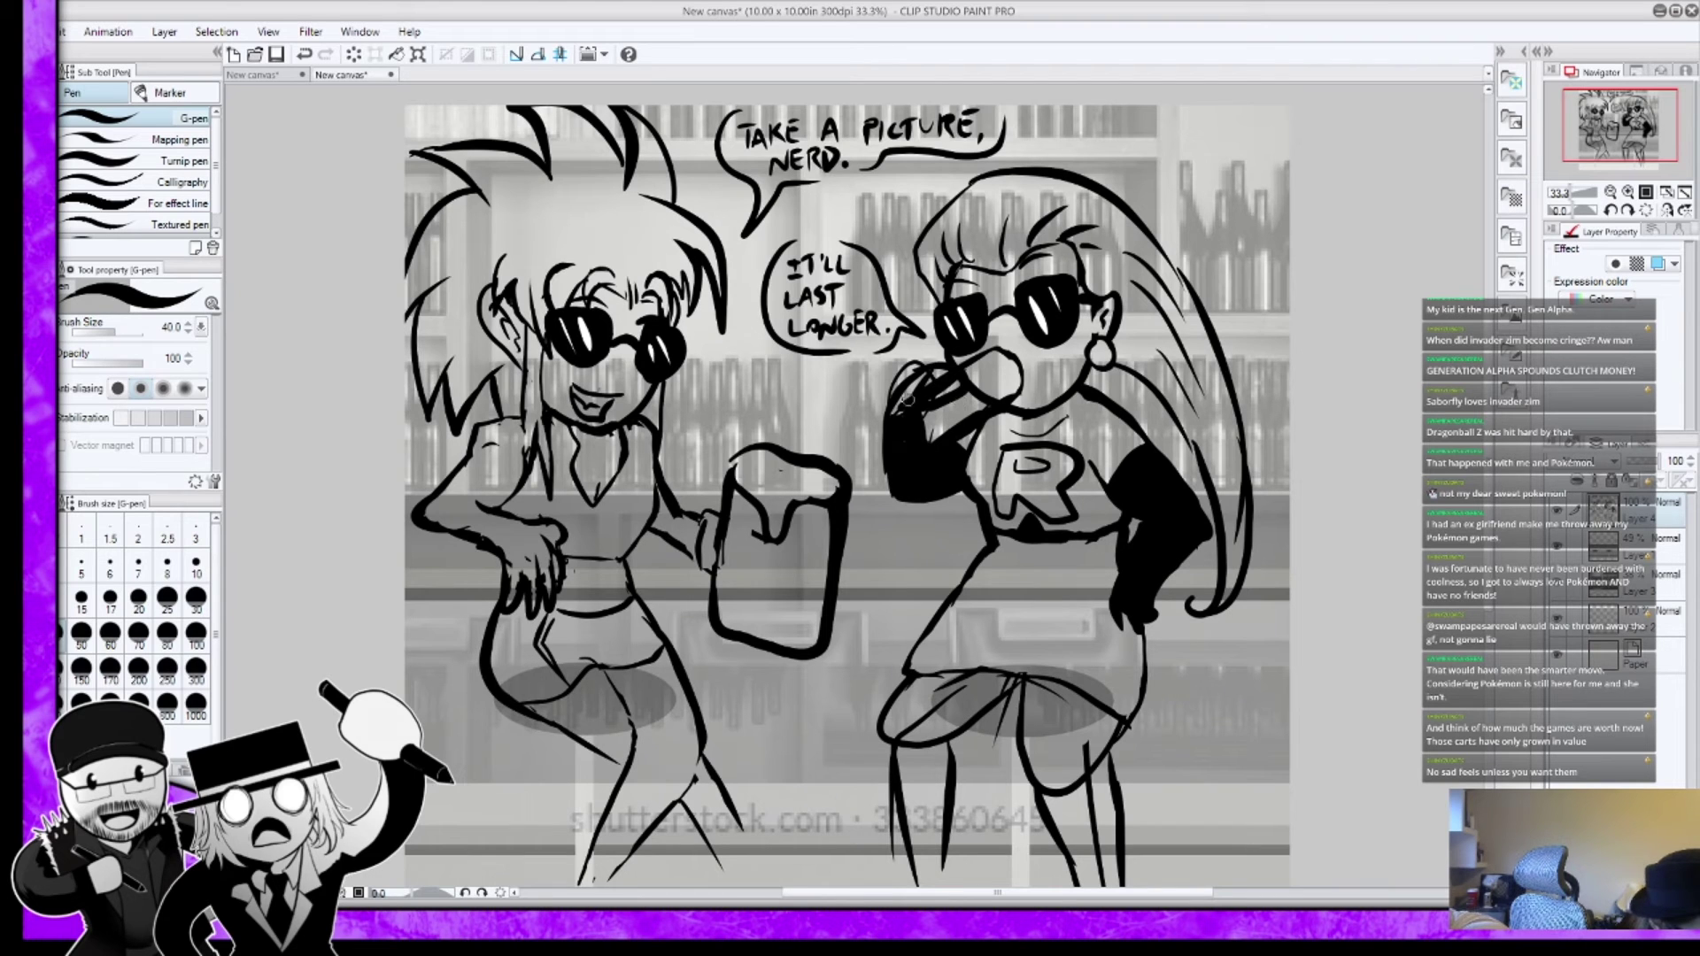
key("e")
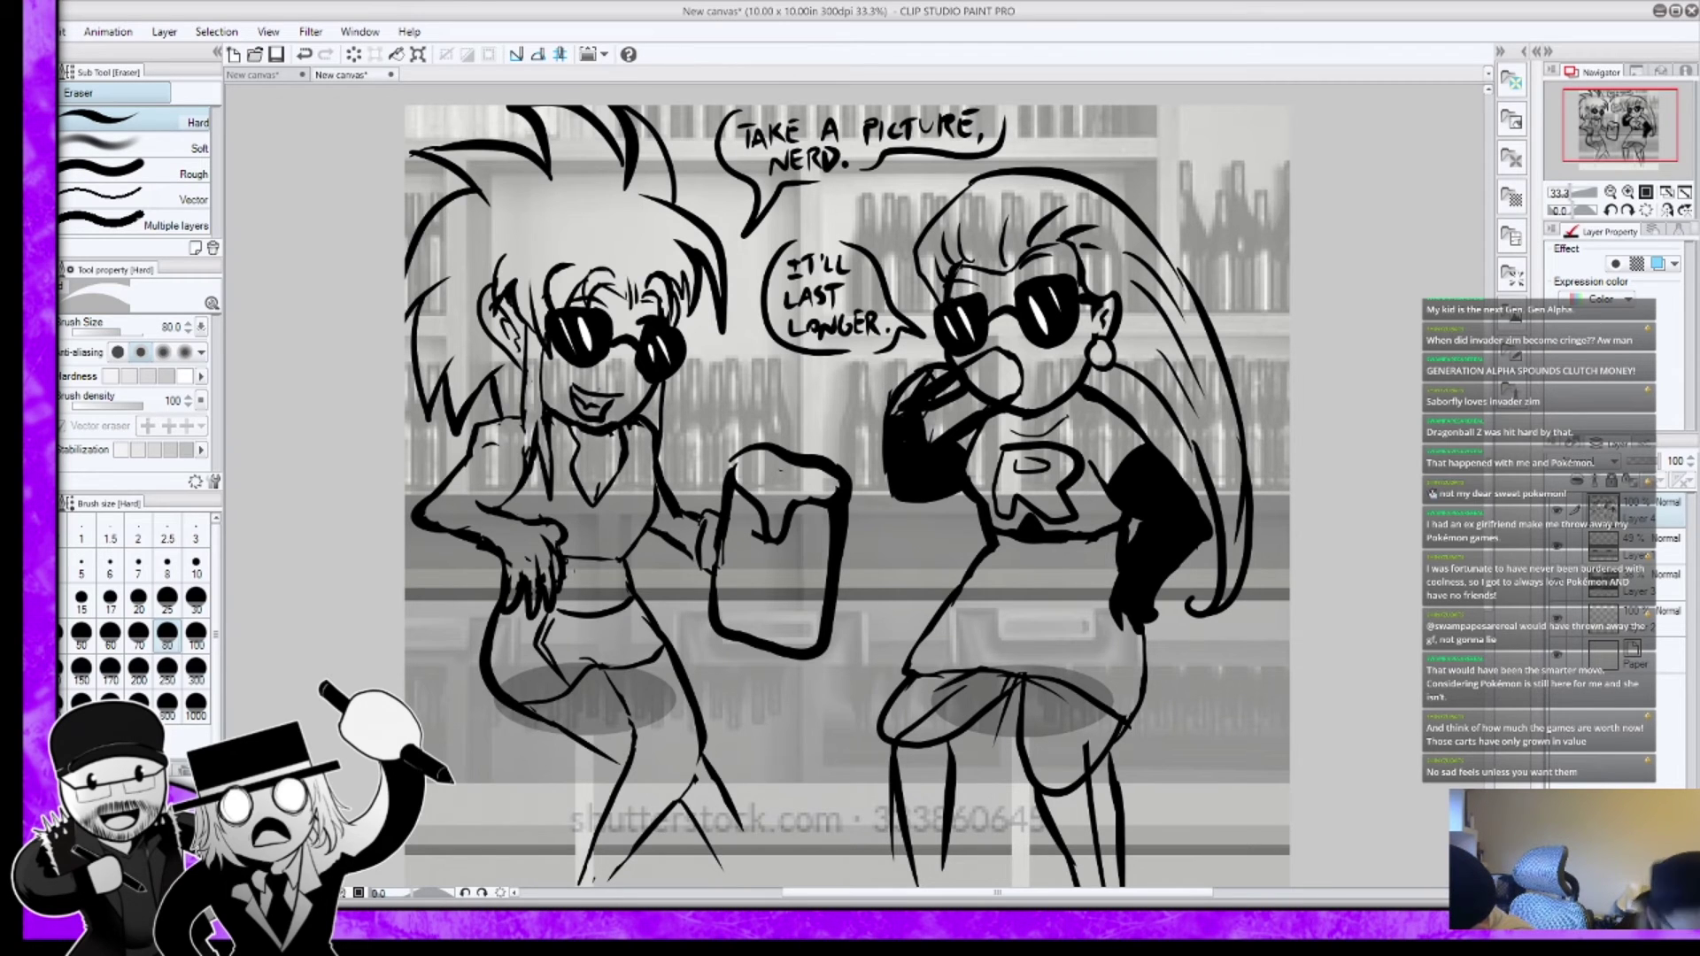
key("p")
mouse_move(942, 365)
left_mouse_down()
mouse_move(888, 416)
mouse_move(929, 373)
mouse_move(957, 386)
mouse_move(925, 402)
mouse_move(958, 367)
mouse_move(938, 381)
mouse_move(972, 397)
mouse_move(964, 384)
mouse_move(927, 405)
mouse_move(951, 404)
mouse_move(963, 353)
mouse_move(941, 389)
mouse_move(942, 370)
mouse_move(926, 384)
mouse_move(974, 328)
mouse_move(926, 379)
left_mouse_up()
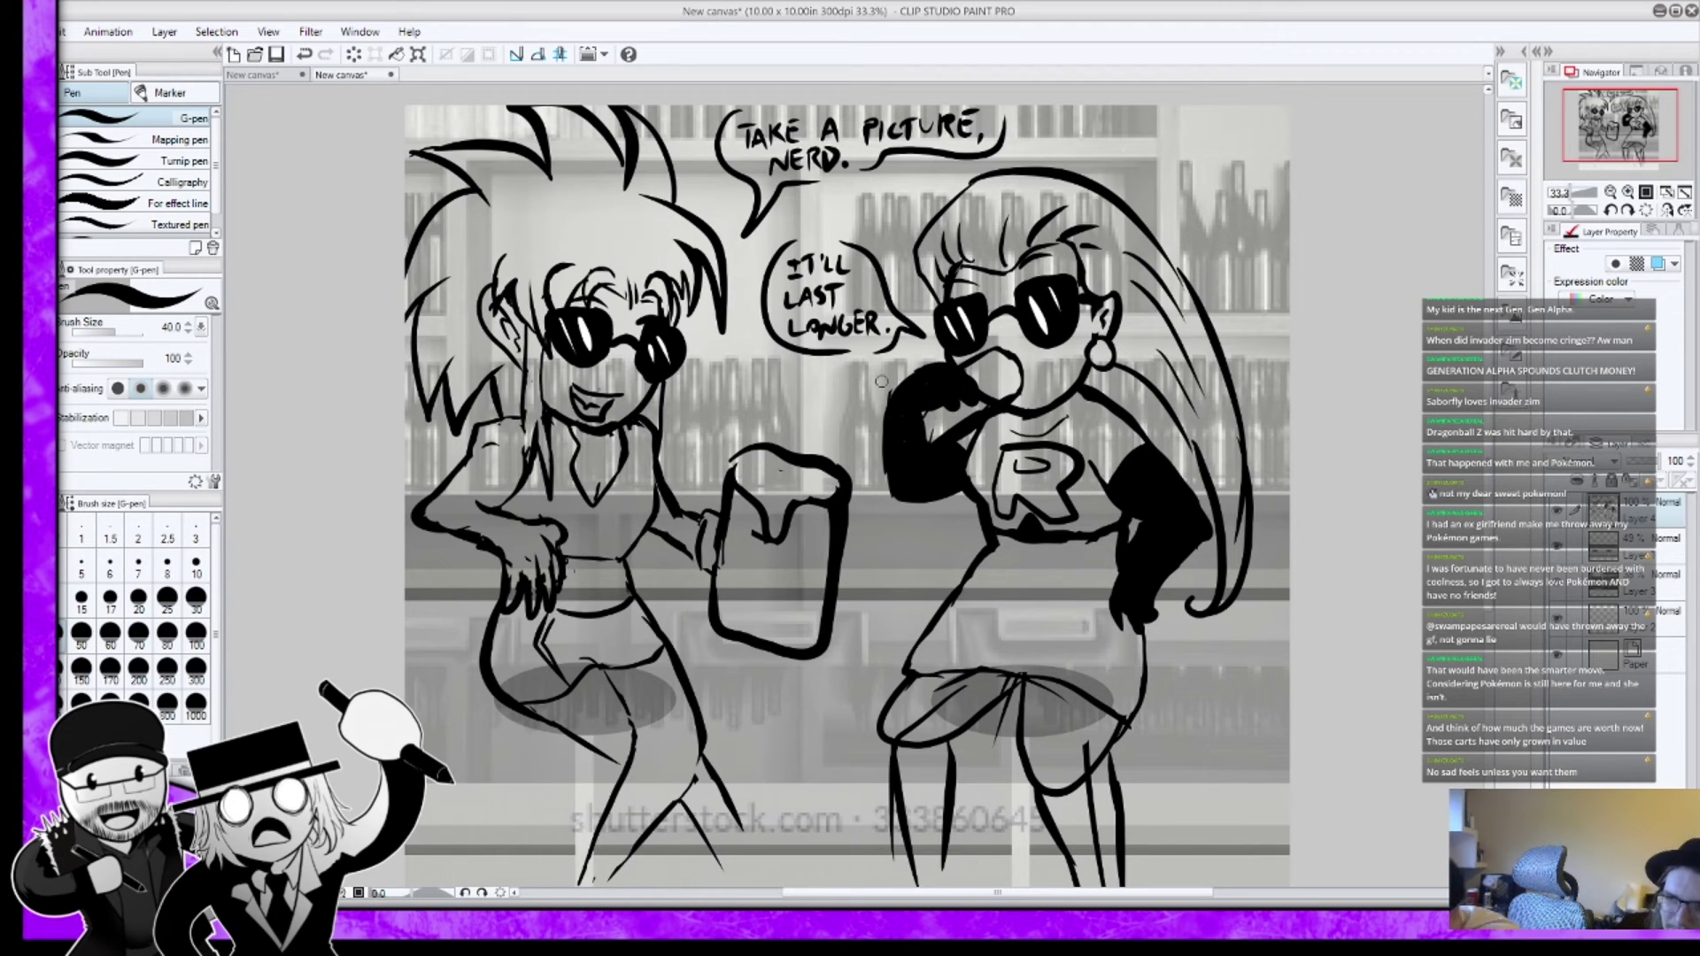
Step: Erase an opening in the drinking character's raised glove, remove the stray leg sketch lines and redraw the upper leg contour
key("e")
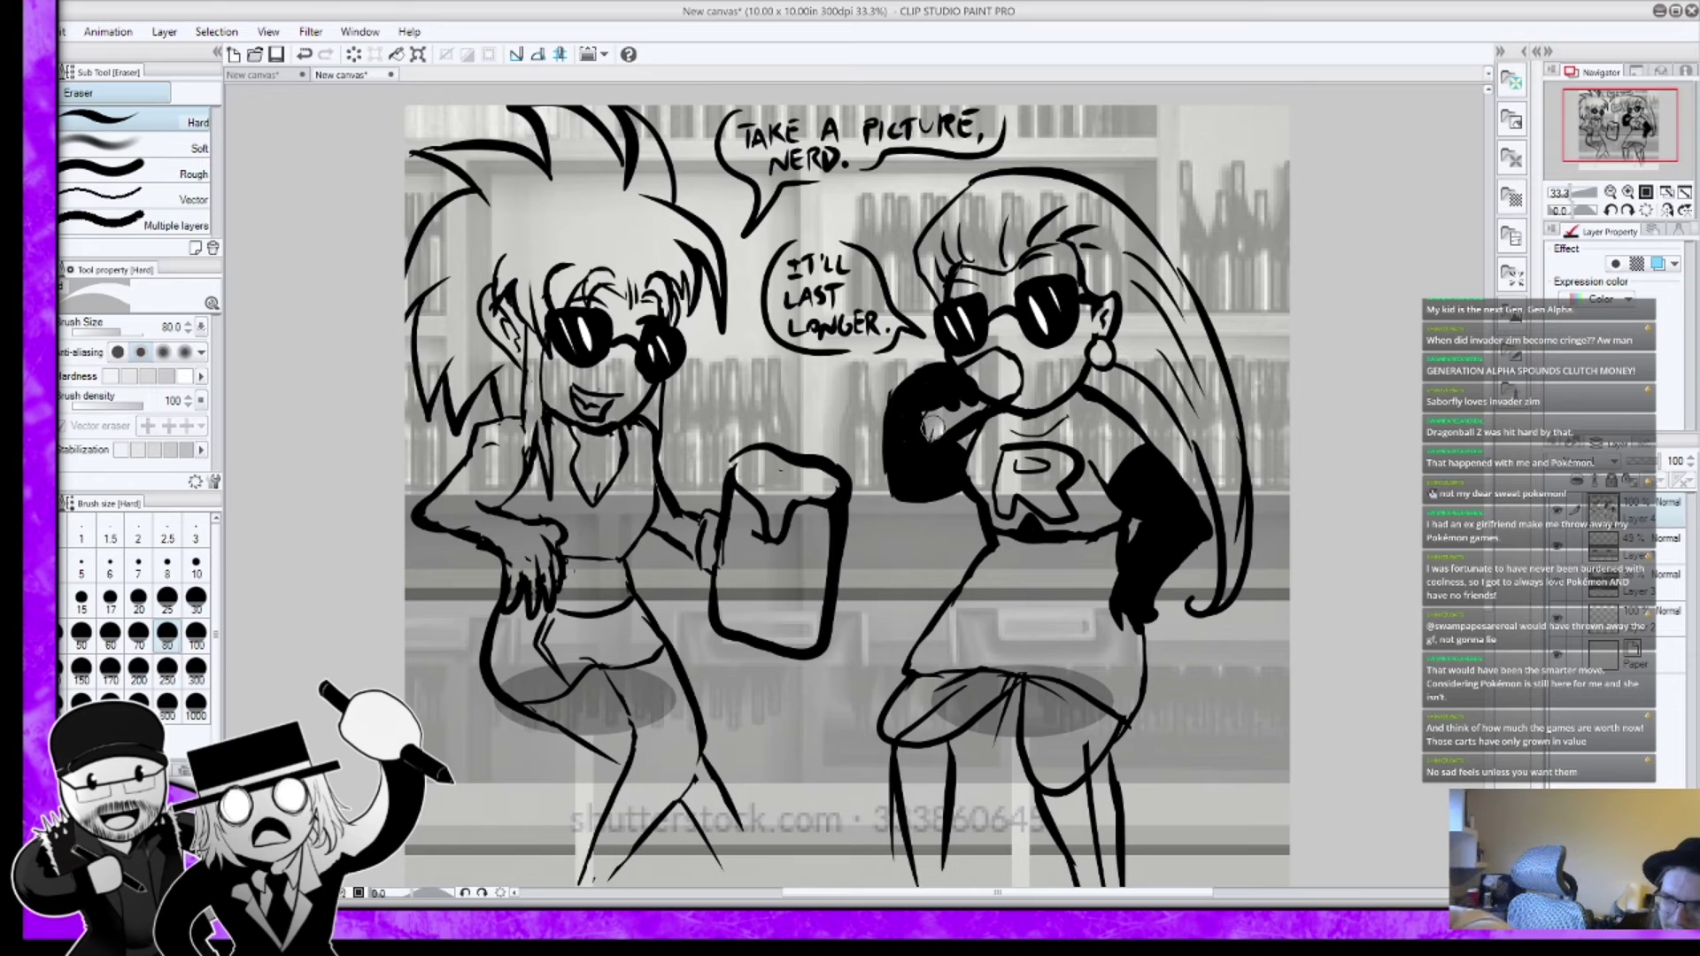
mouse_move(928, 428)
left_mouse_down()
mouse_move(962, 370)
mouse_move(921, 417)
mouse_move(954, 380)
mouse_move(983, 403)
mouse_move(1001, 382)
left_mouse_up()
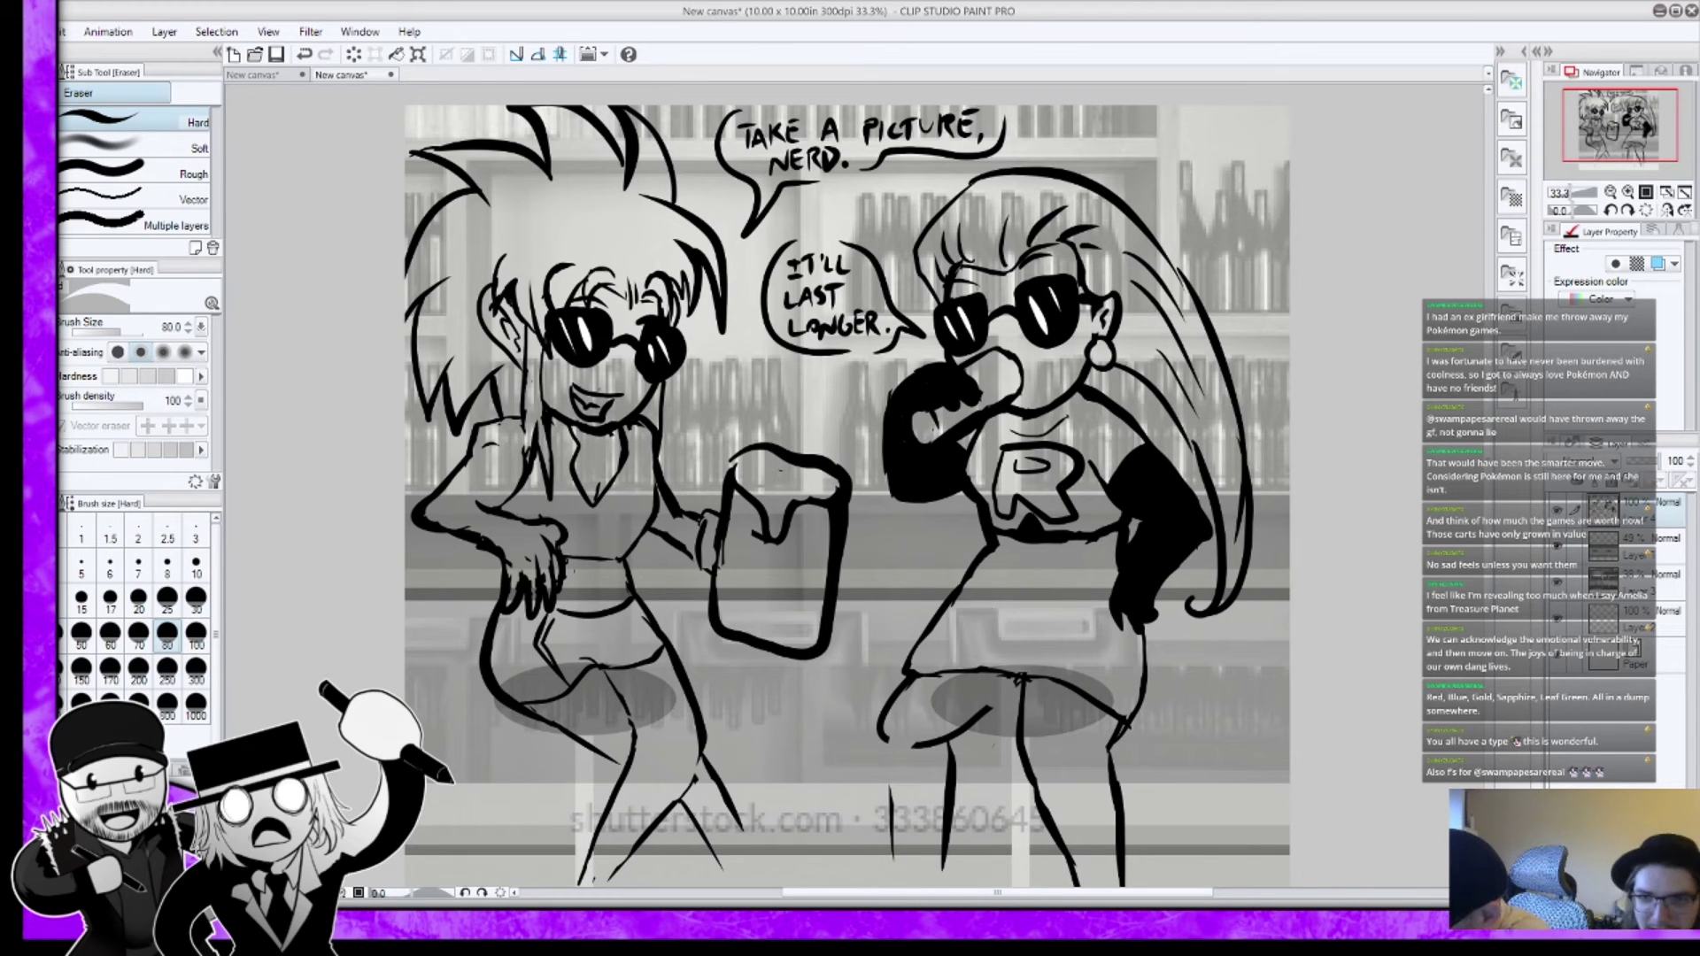
key("p")
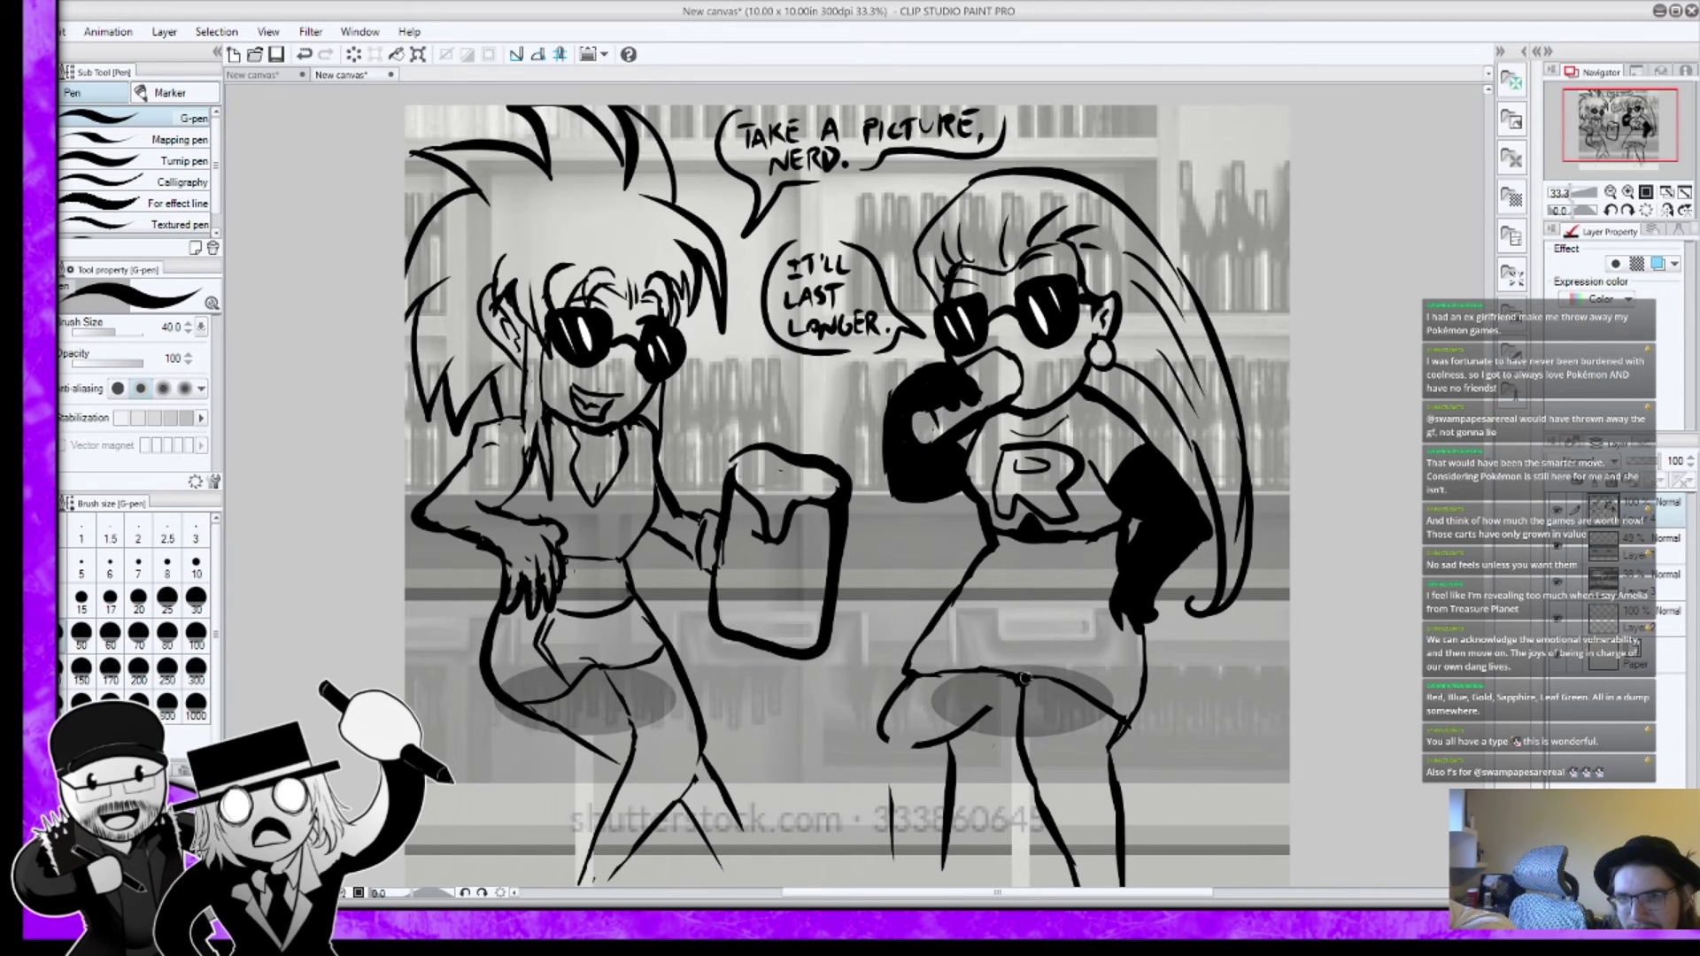
left_click_drag(1020, 706, 1043, 813)
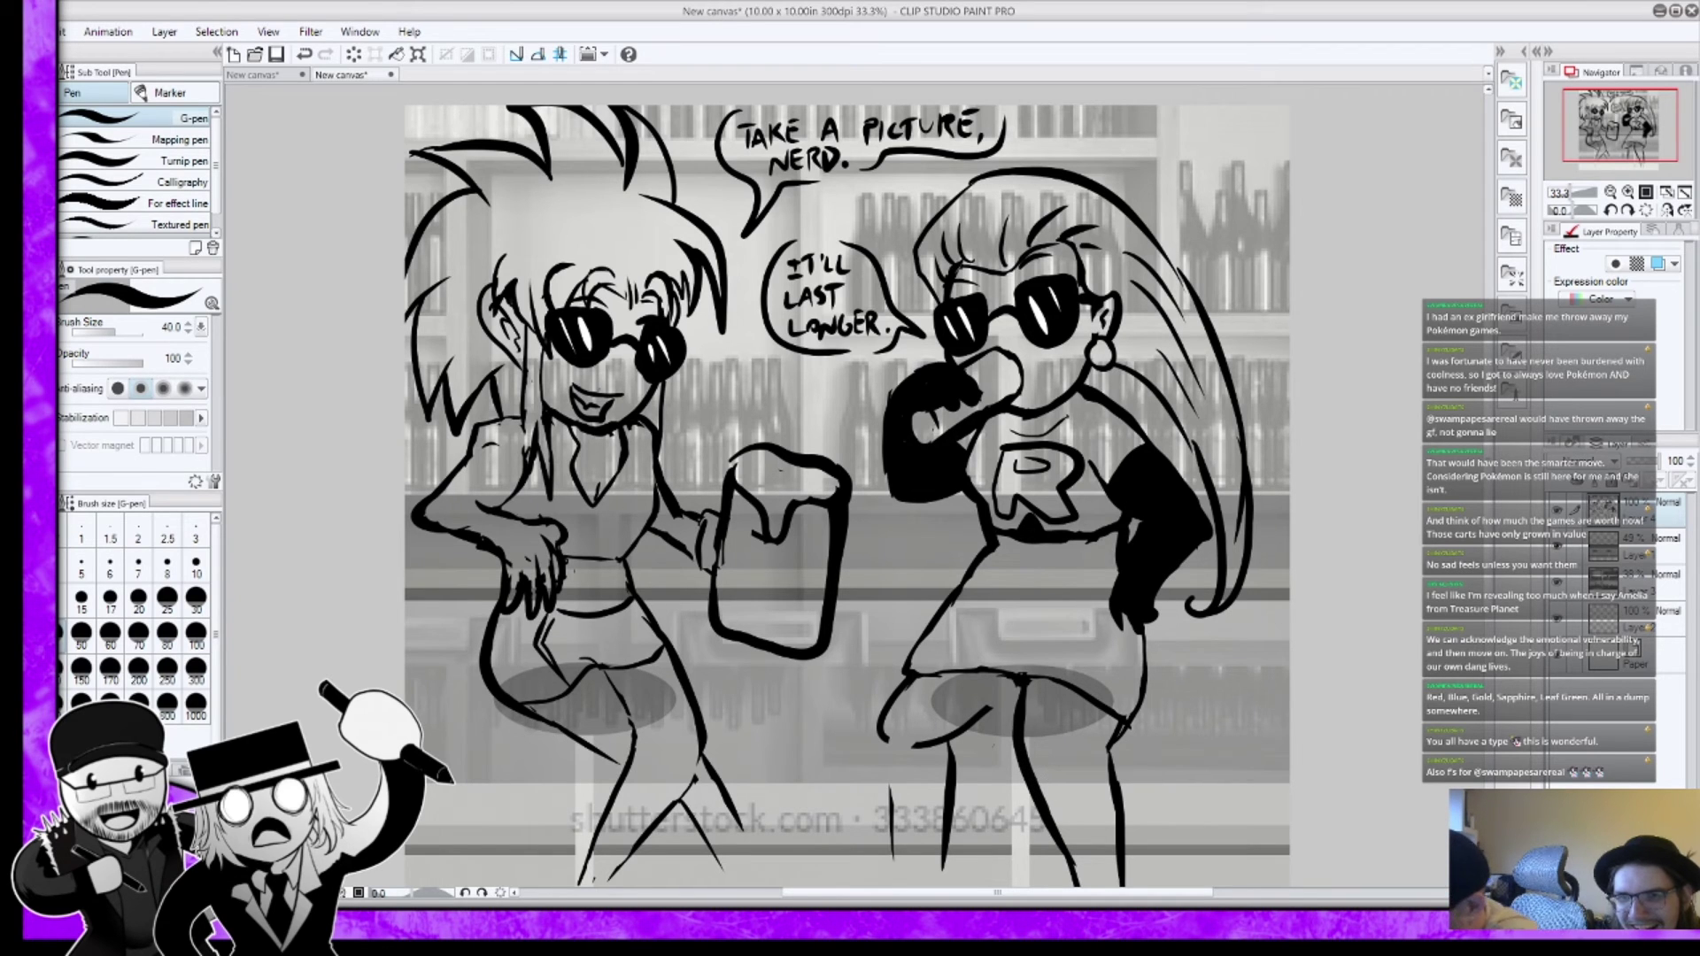
Step: Fill the drinking character's lower leg sections with black using the Fill tool that refers to other layers
key("g")
left_click(1058, 719)
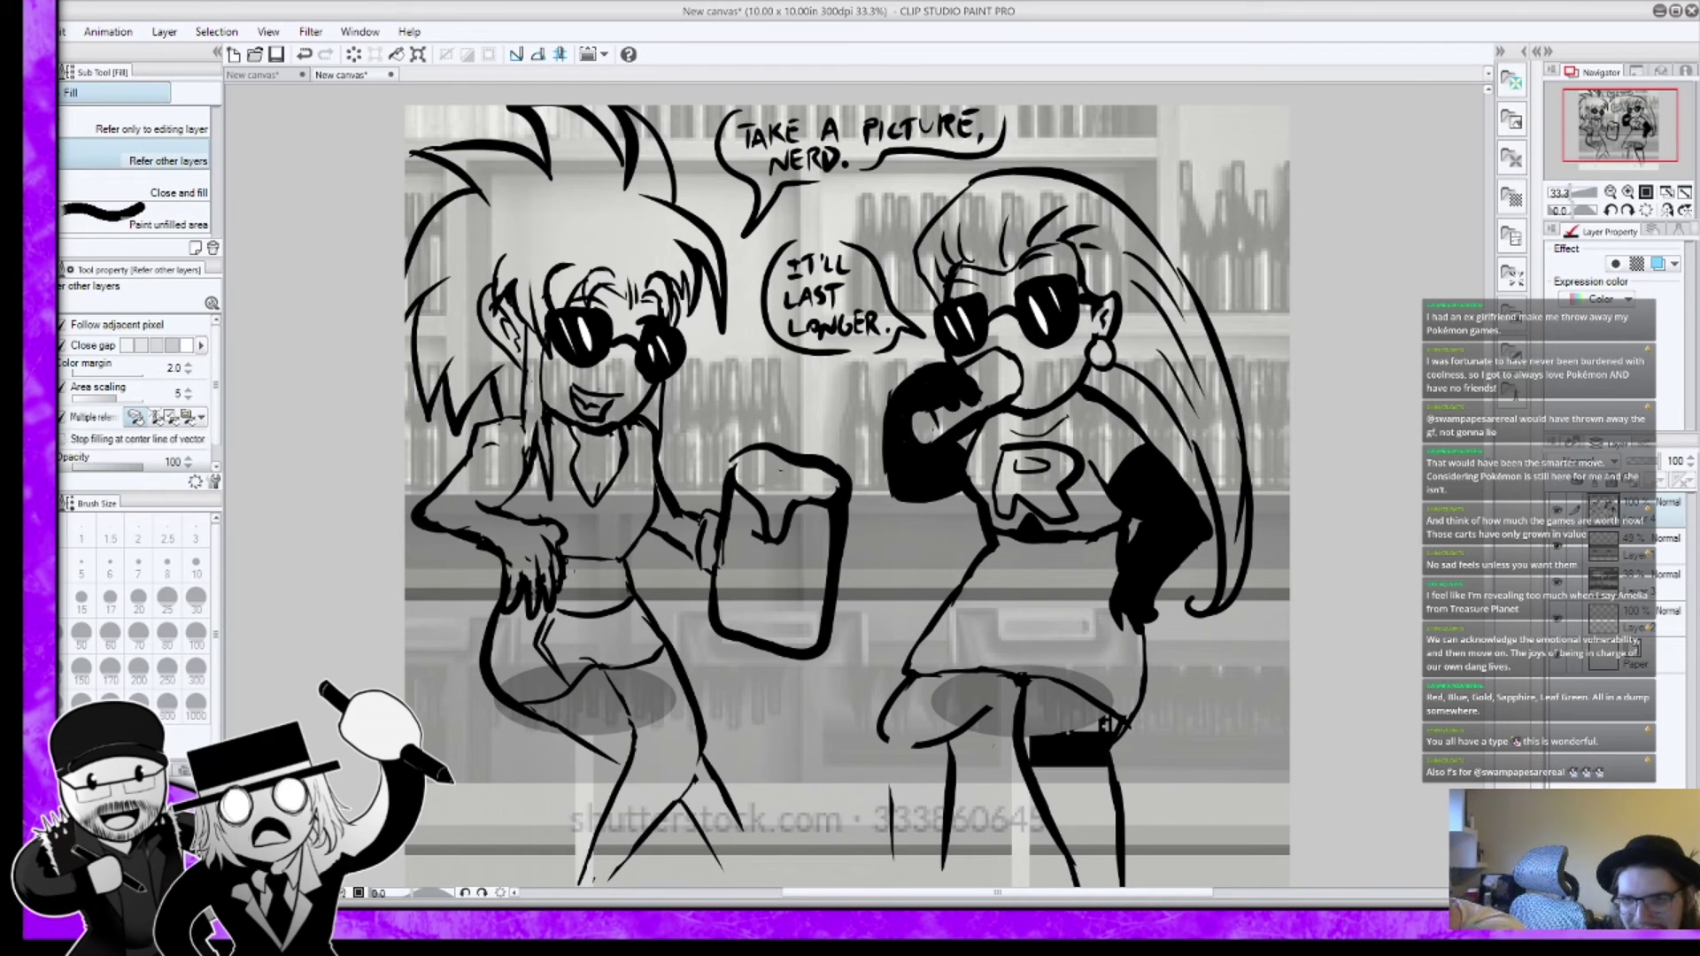
left_click(1085, 801)
left_click(1094, 851)
left_click(1096, 872)
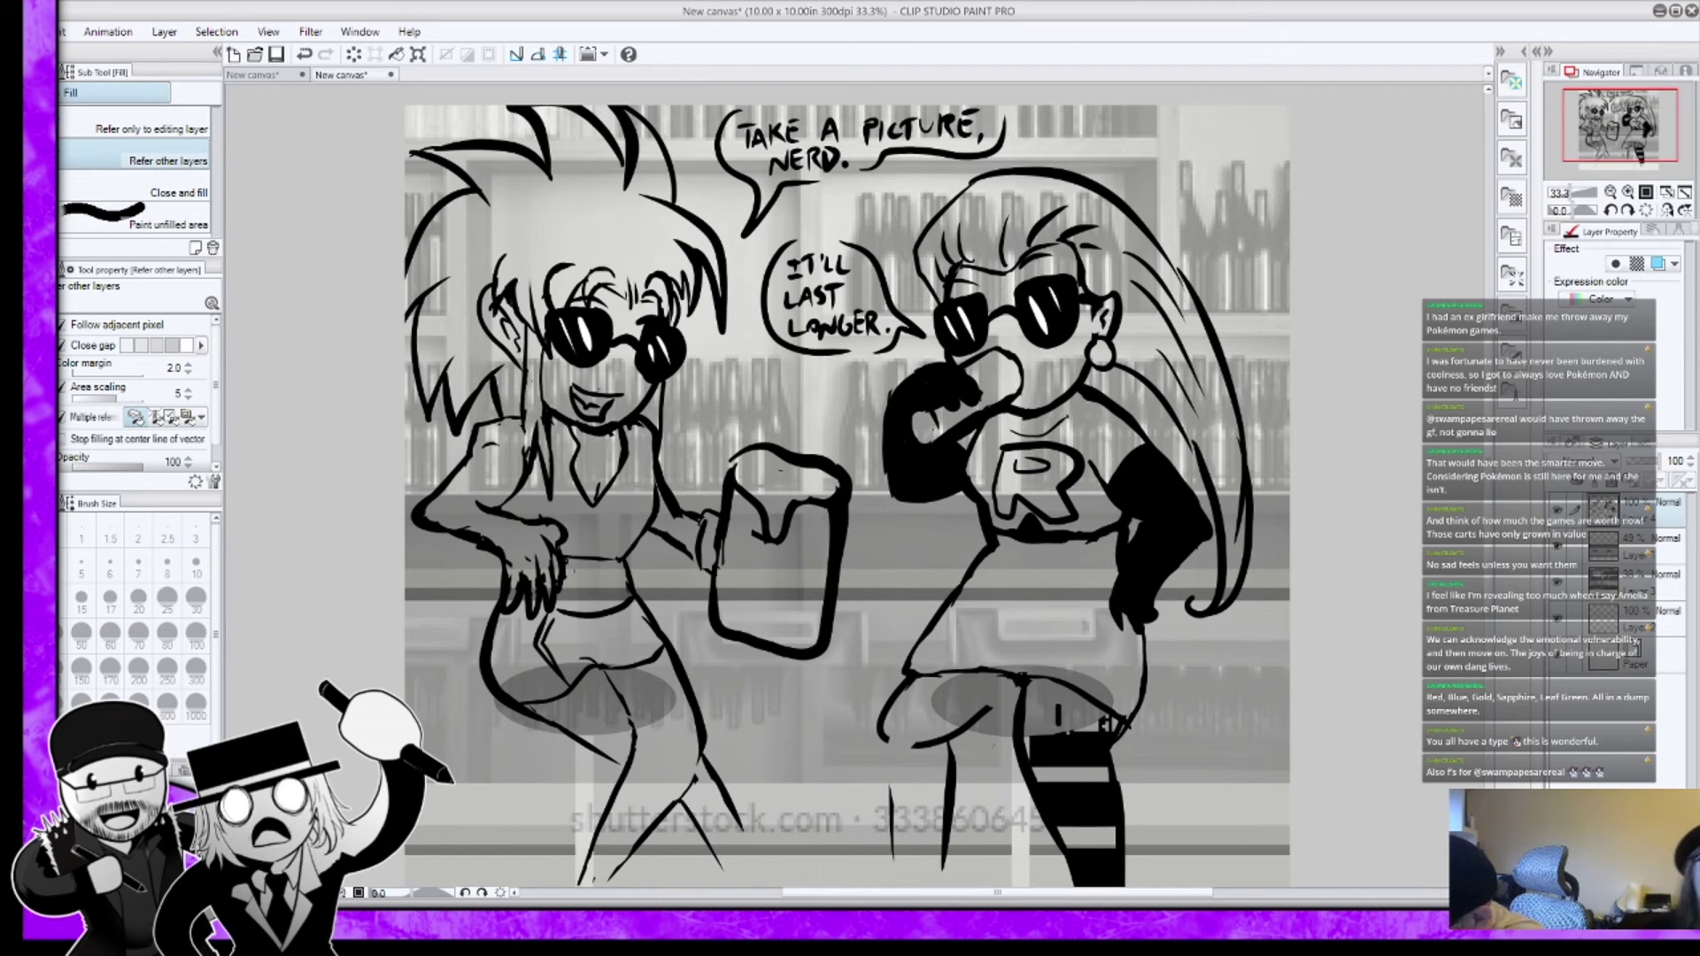
Step: Ink the spiky-haired character's glove cuff beside the mug and add small fold lines across the waist
key("e")
key("ctrl+plus")
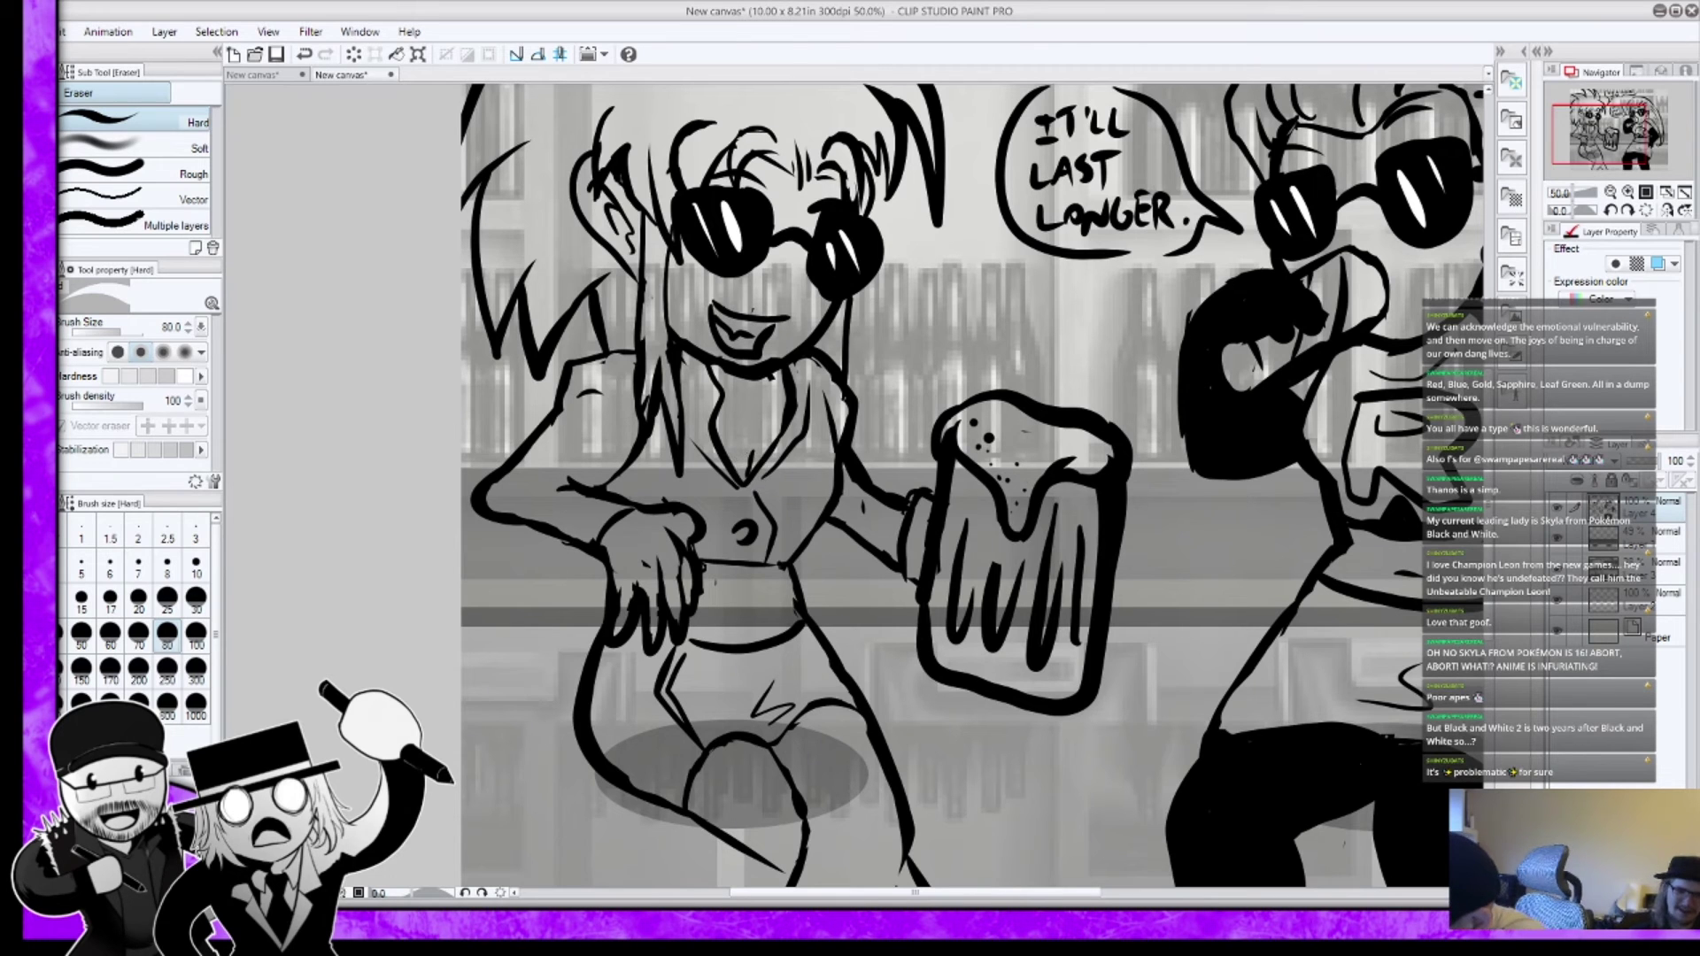
key("p")
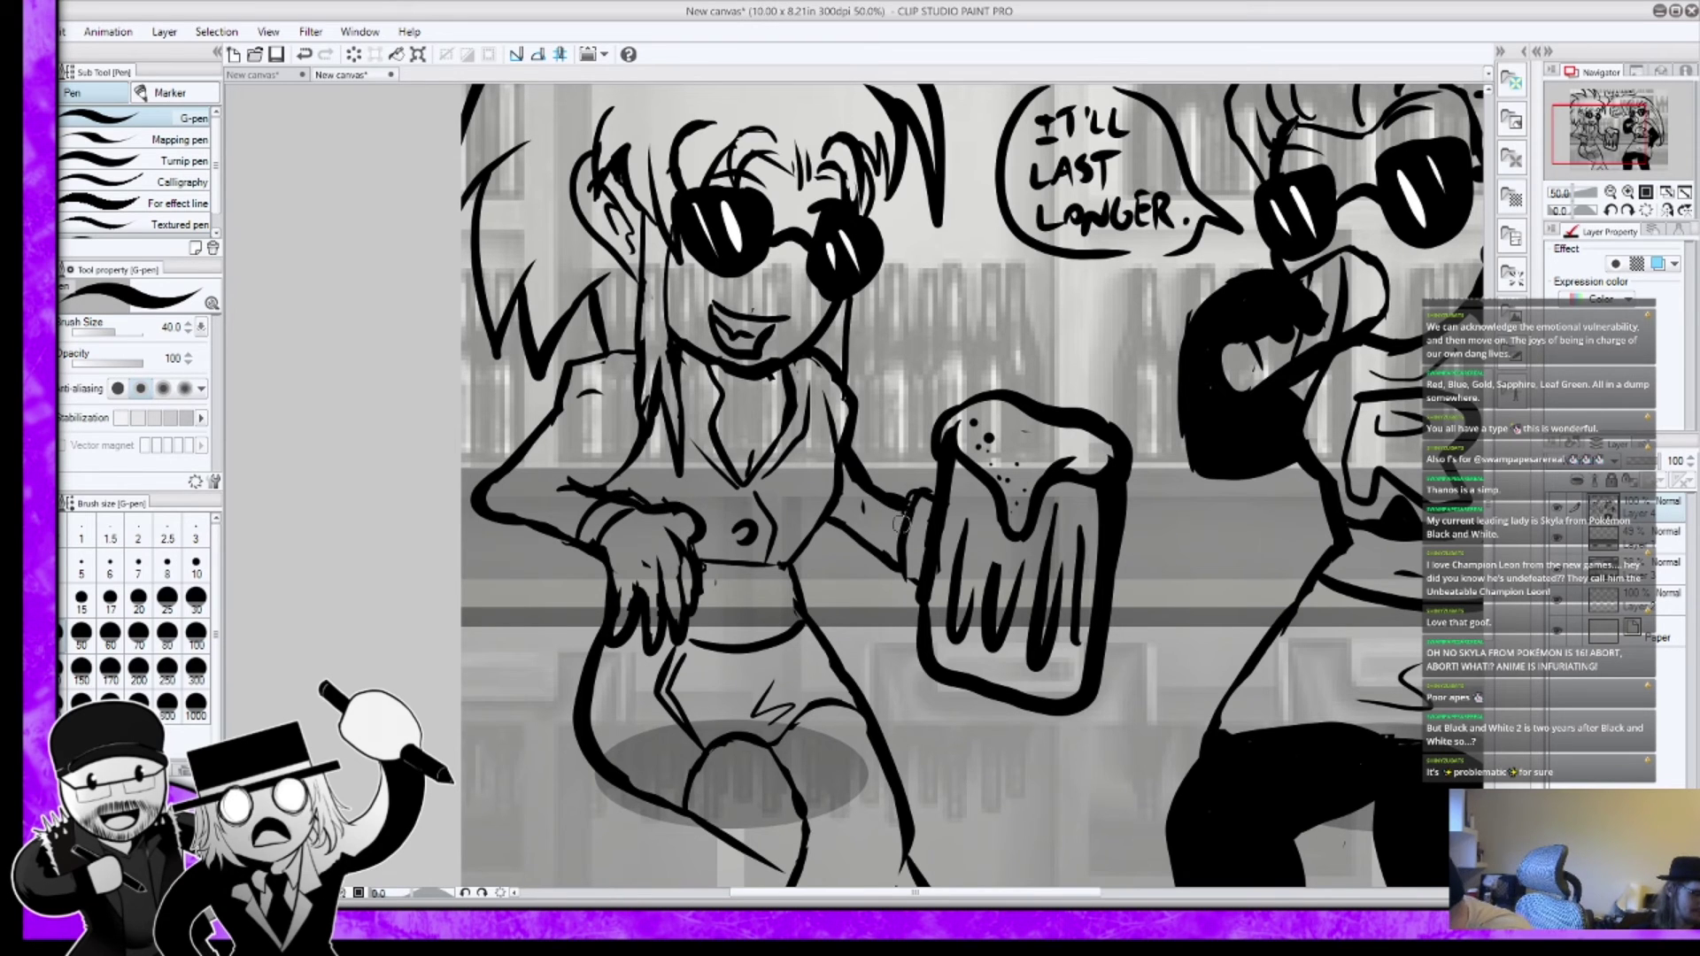
left_click_drag(899, 510, 908, 561)
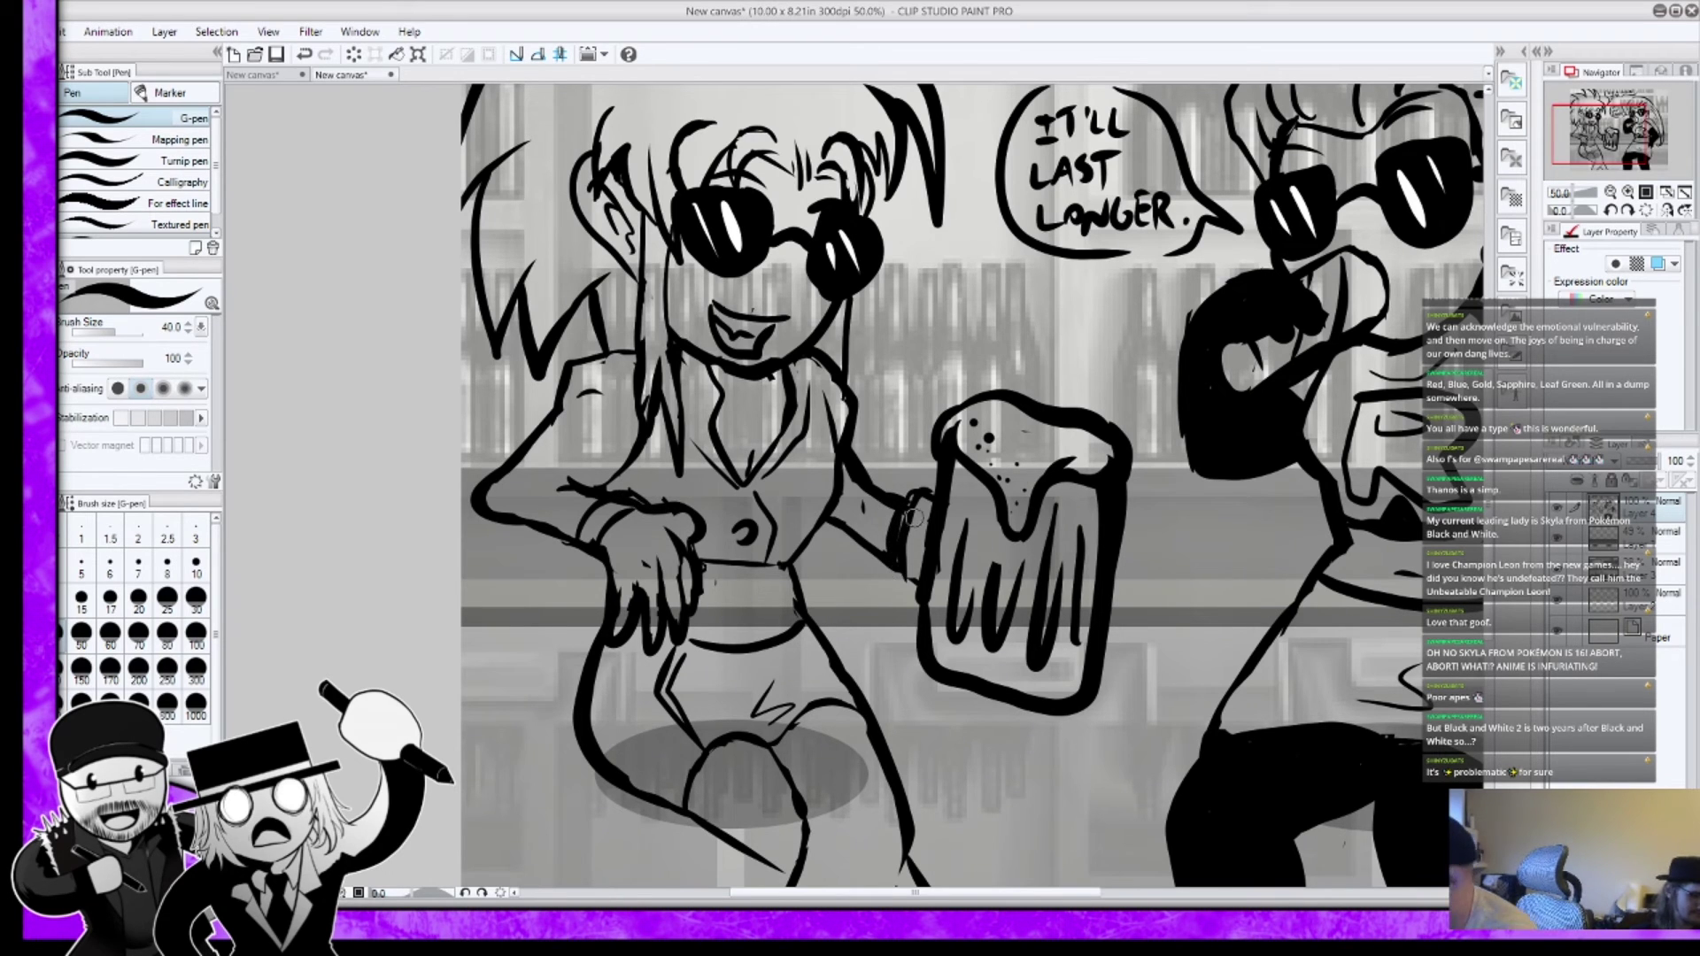
mouse_move(707, 586)
left_mouse_down()
mouse_move(743, 594)
mouse_move(725, 627)
mouse_move(771, 630)
left_mouse_up()
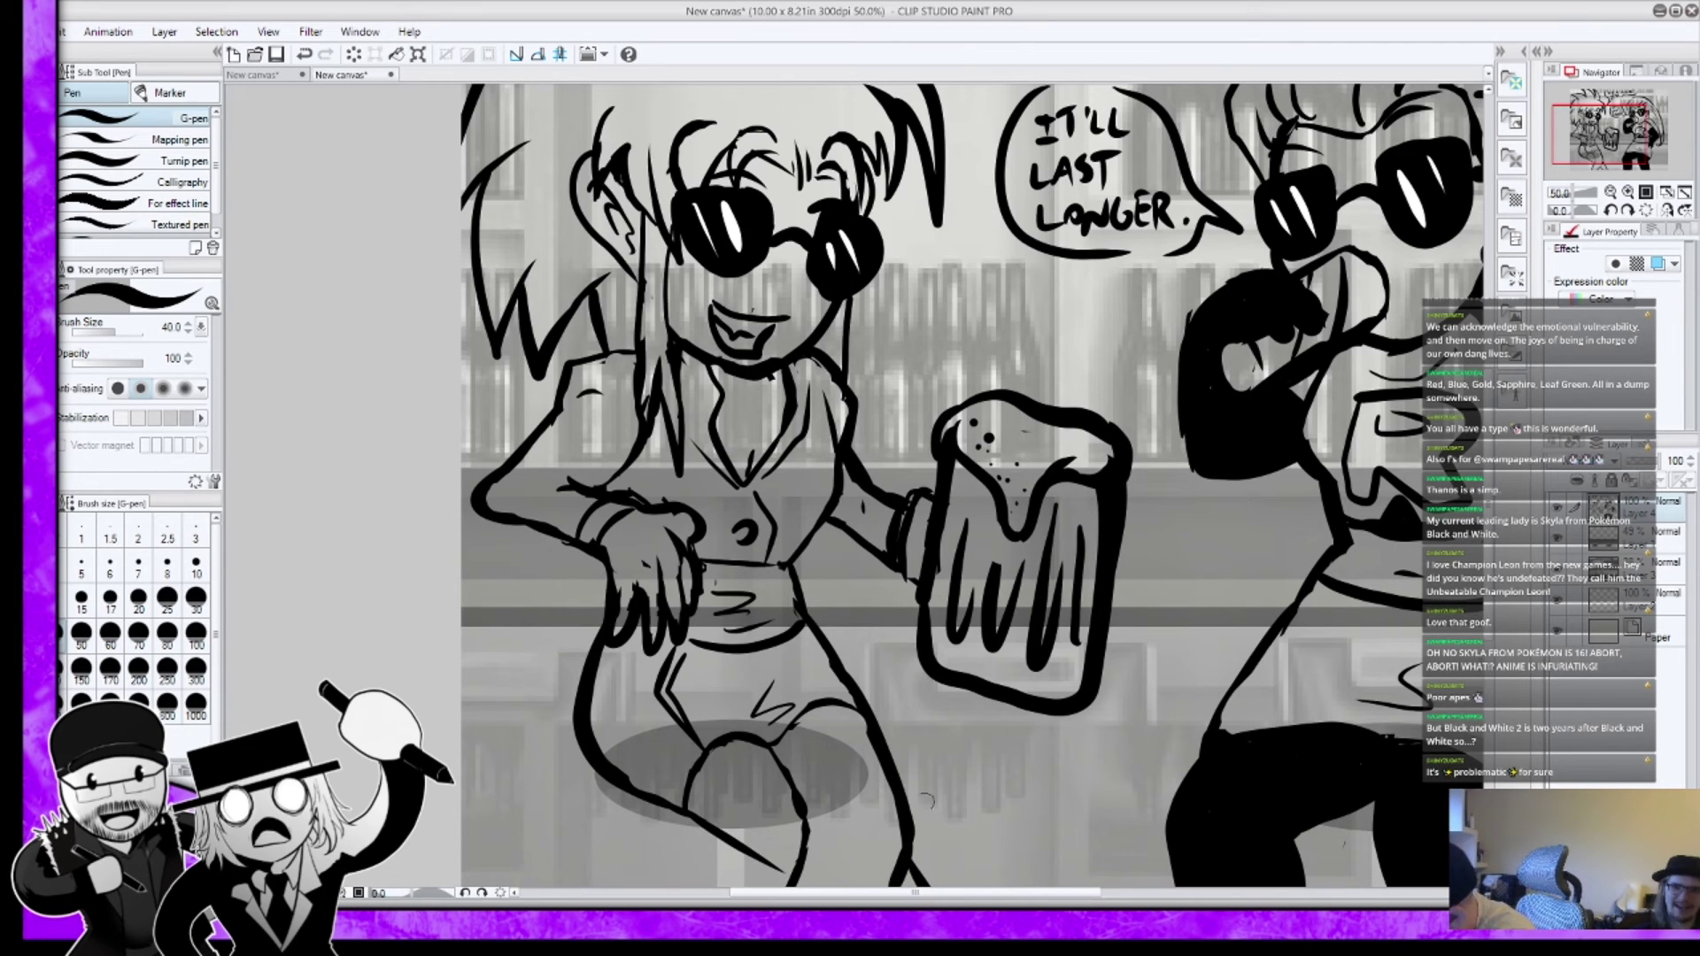
Step: Strengthen the spiky-haired character's crossed knee and lower thigh contours and add small crease marks on the leg and shorts
left_click_drag(718, 832, 795, 881)
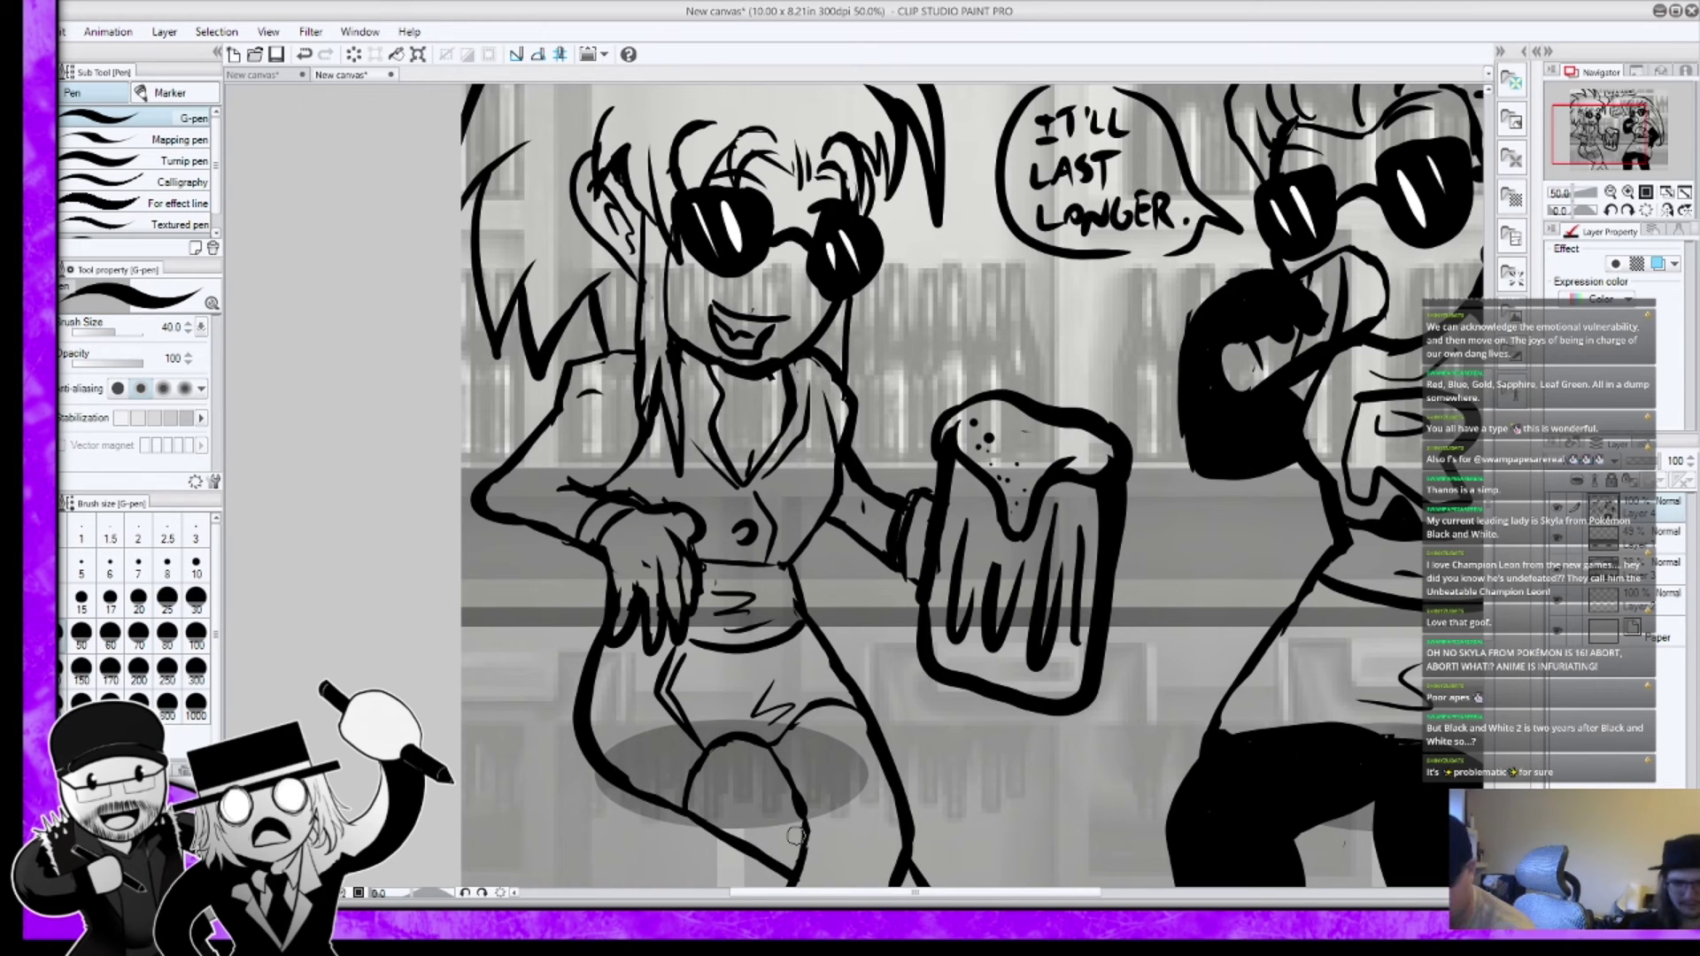
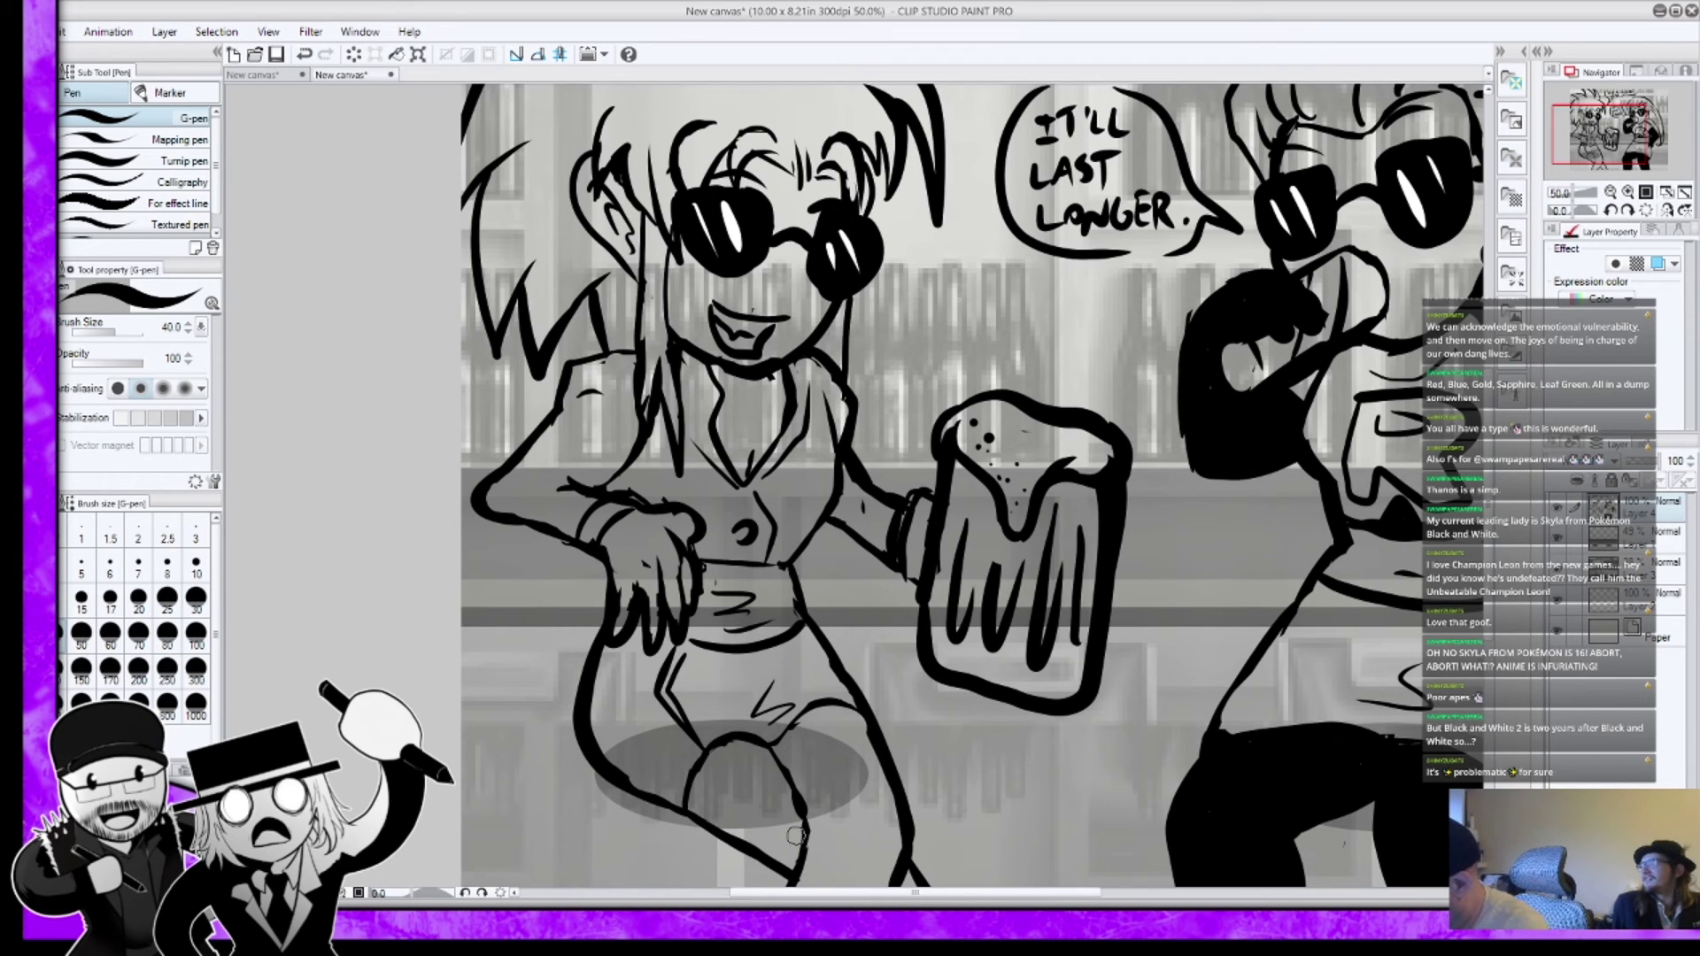
left_click_drag(769, 749, 798, 872)
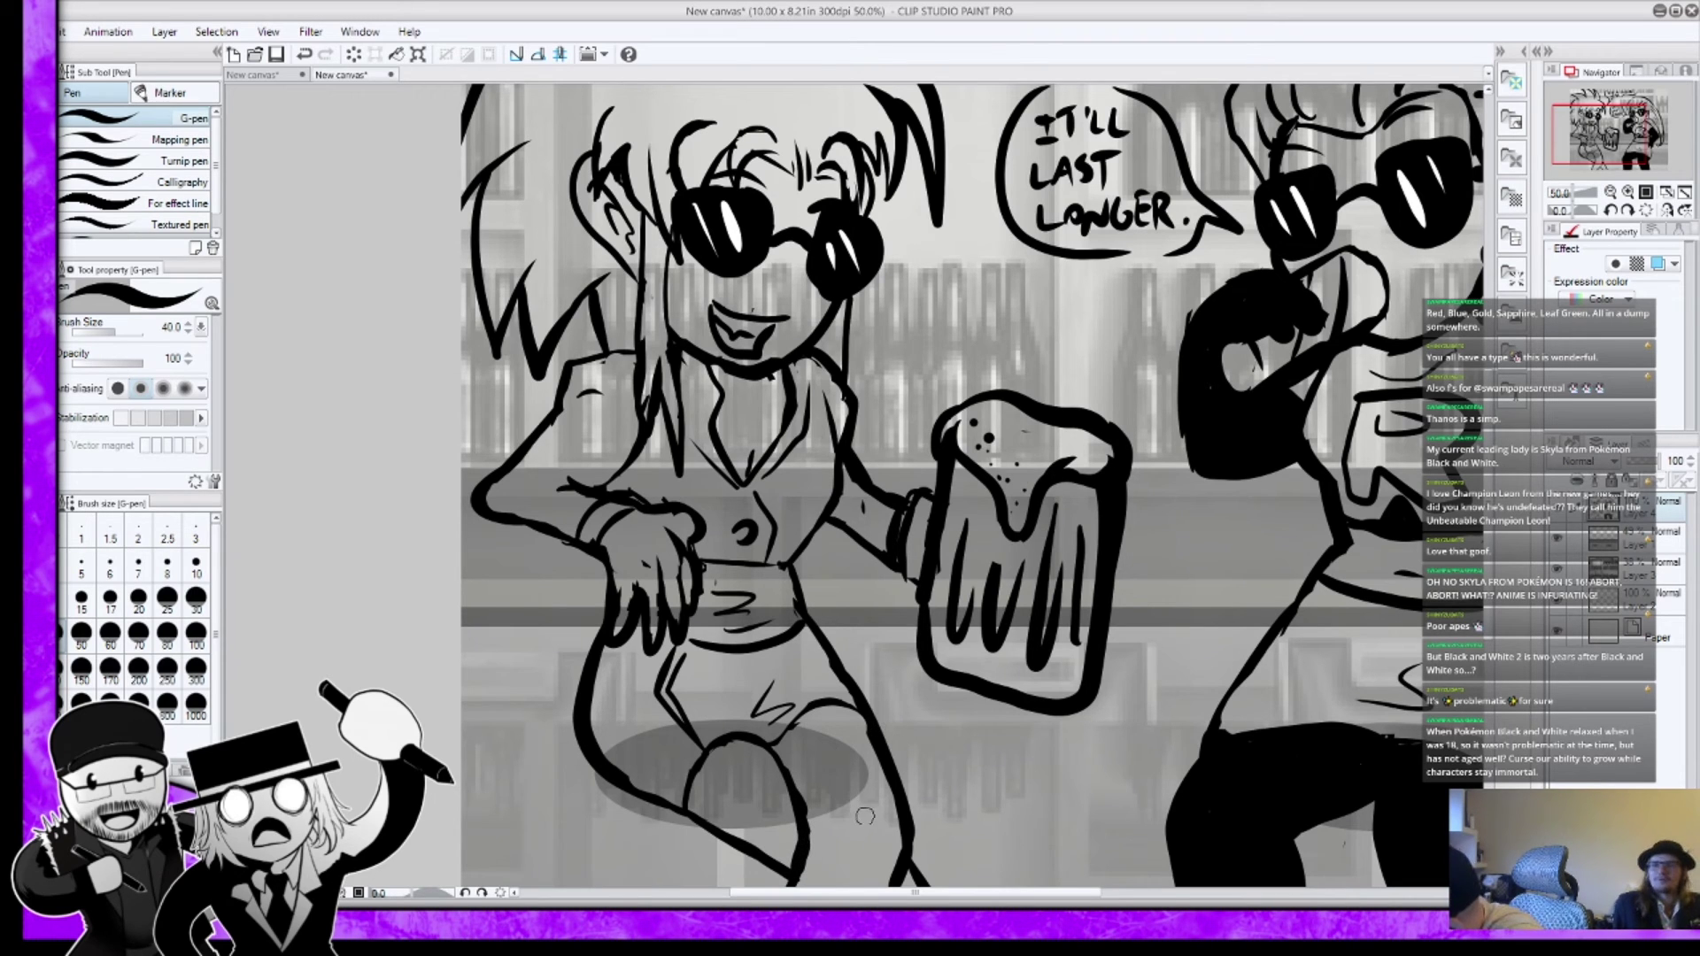
left_click_drag(856, 817, 879, 823)
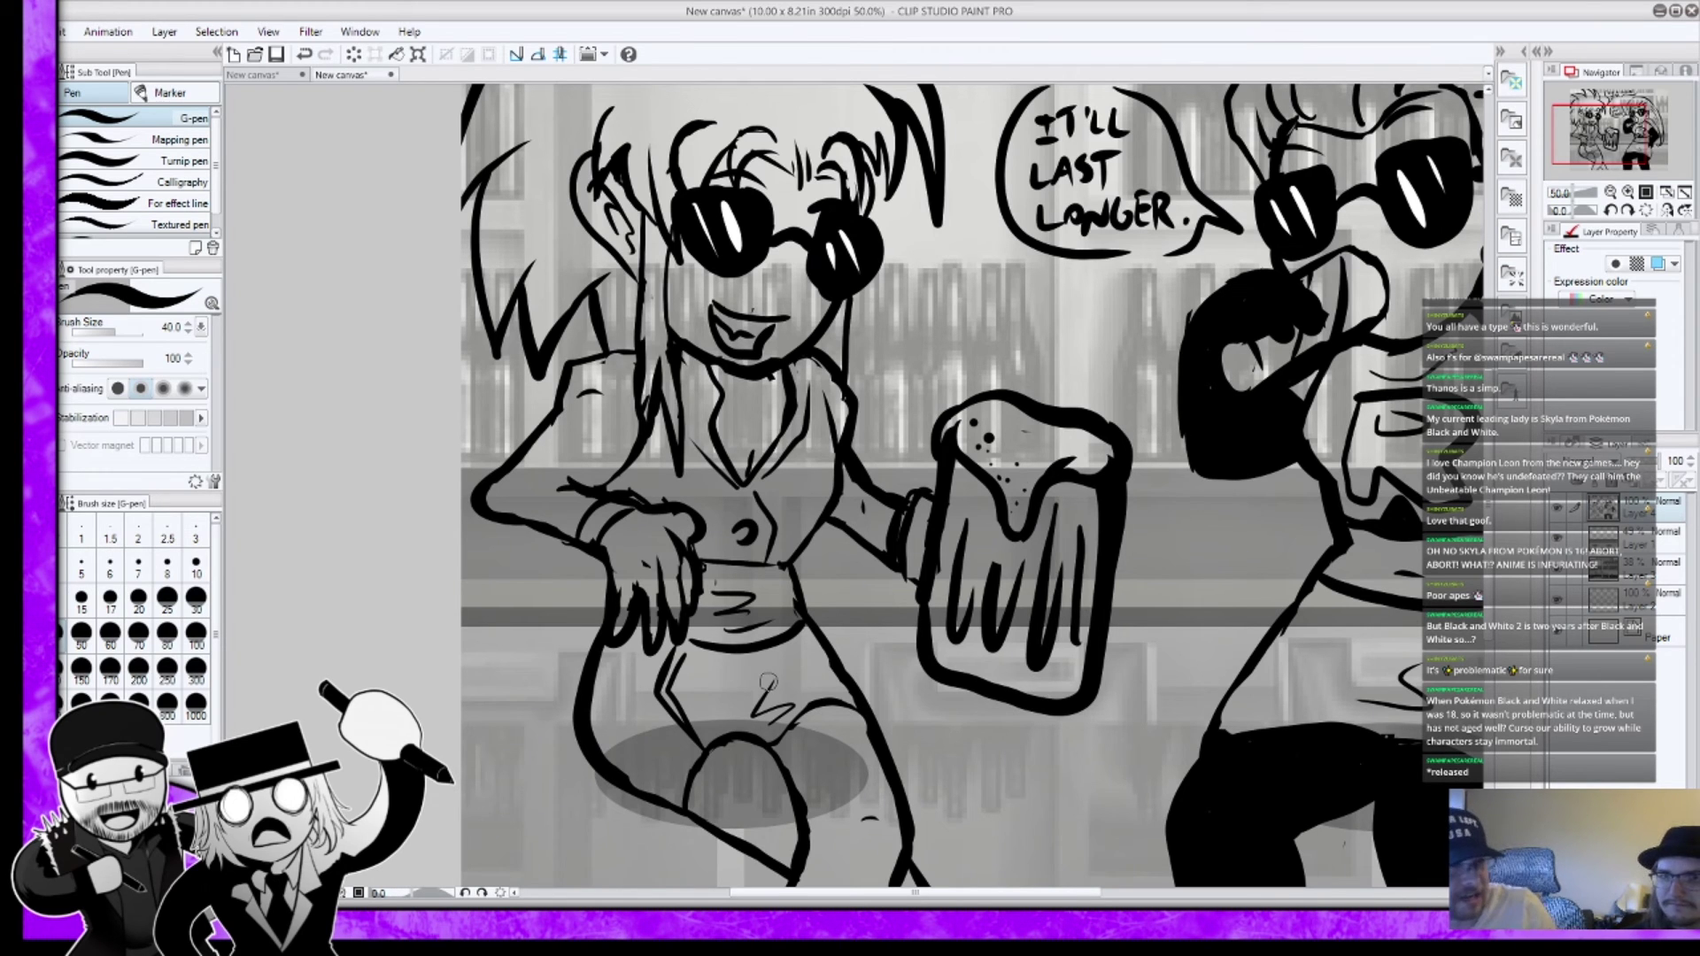
left_click_drag(768, 682, 494, 744)
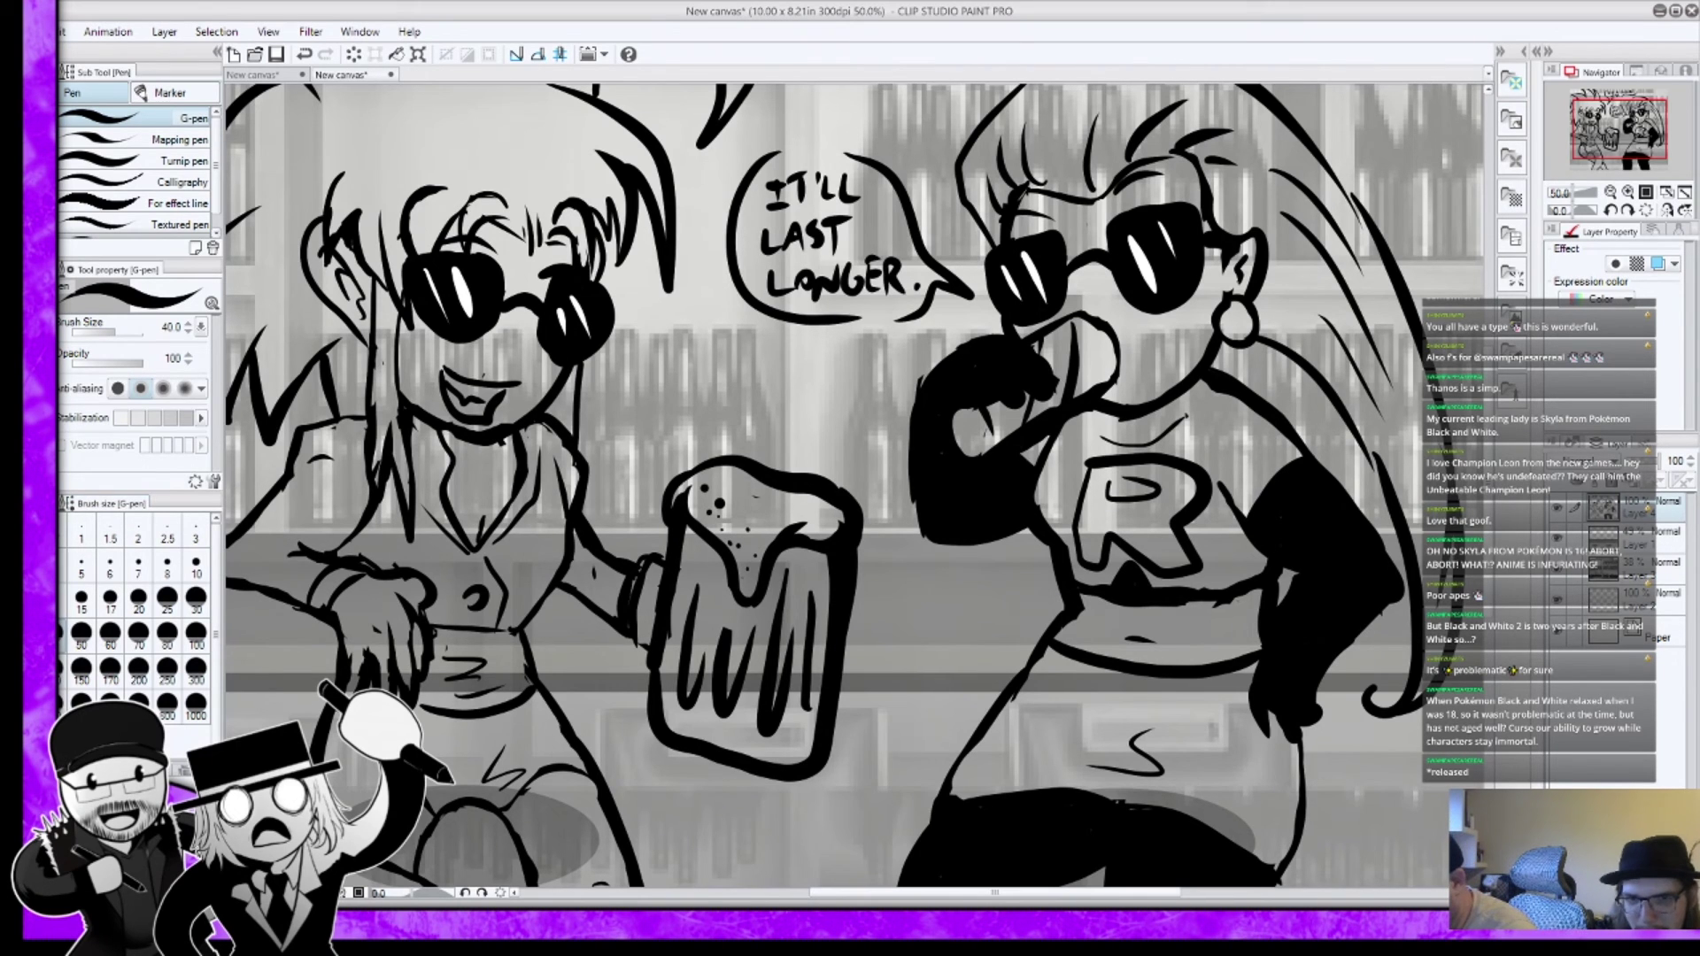
Step: Draw white zigzag and curved highlight marks on both of the drinking character's black gloves with the G-pen
key("x")
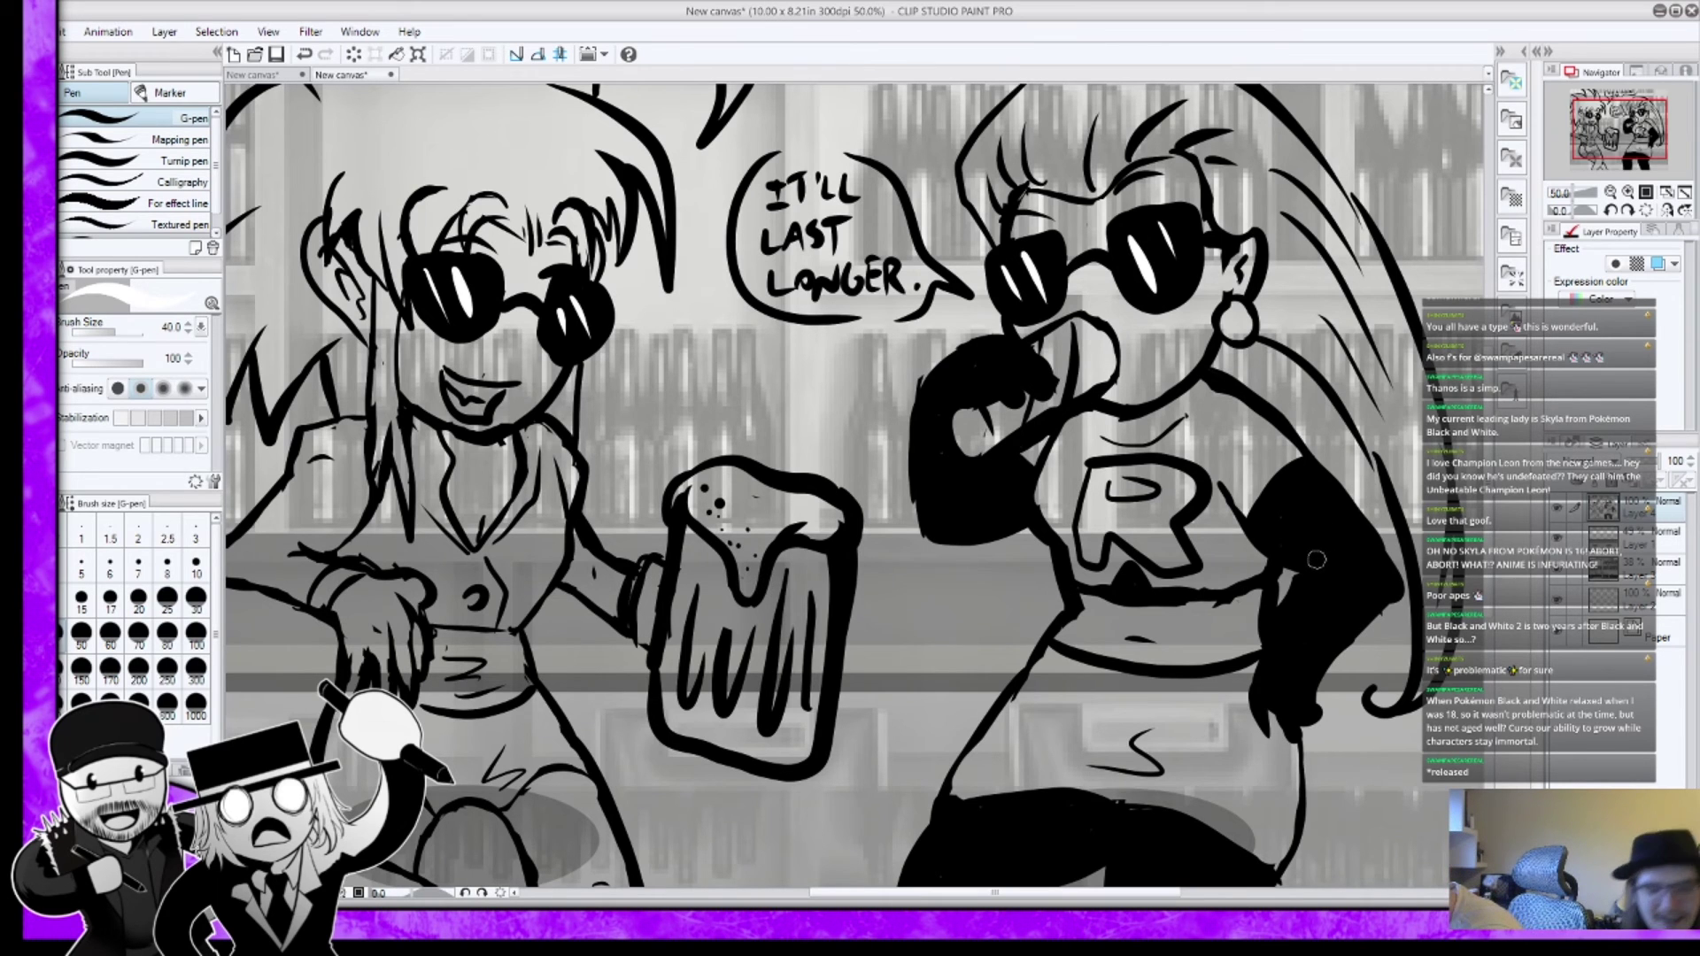
left_click_drag(1324, 558, 1337, 570)
left_click_drag(960, 471, 974, 496)
left_click_drag(939, 413, 937, 461)
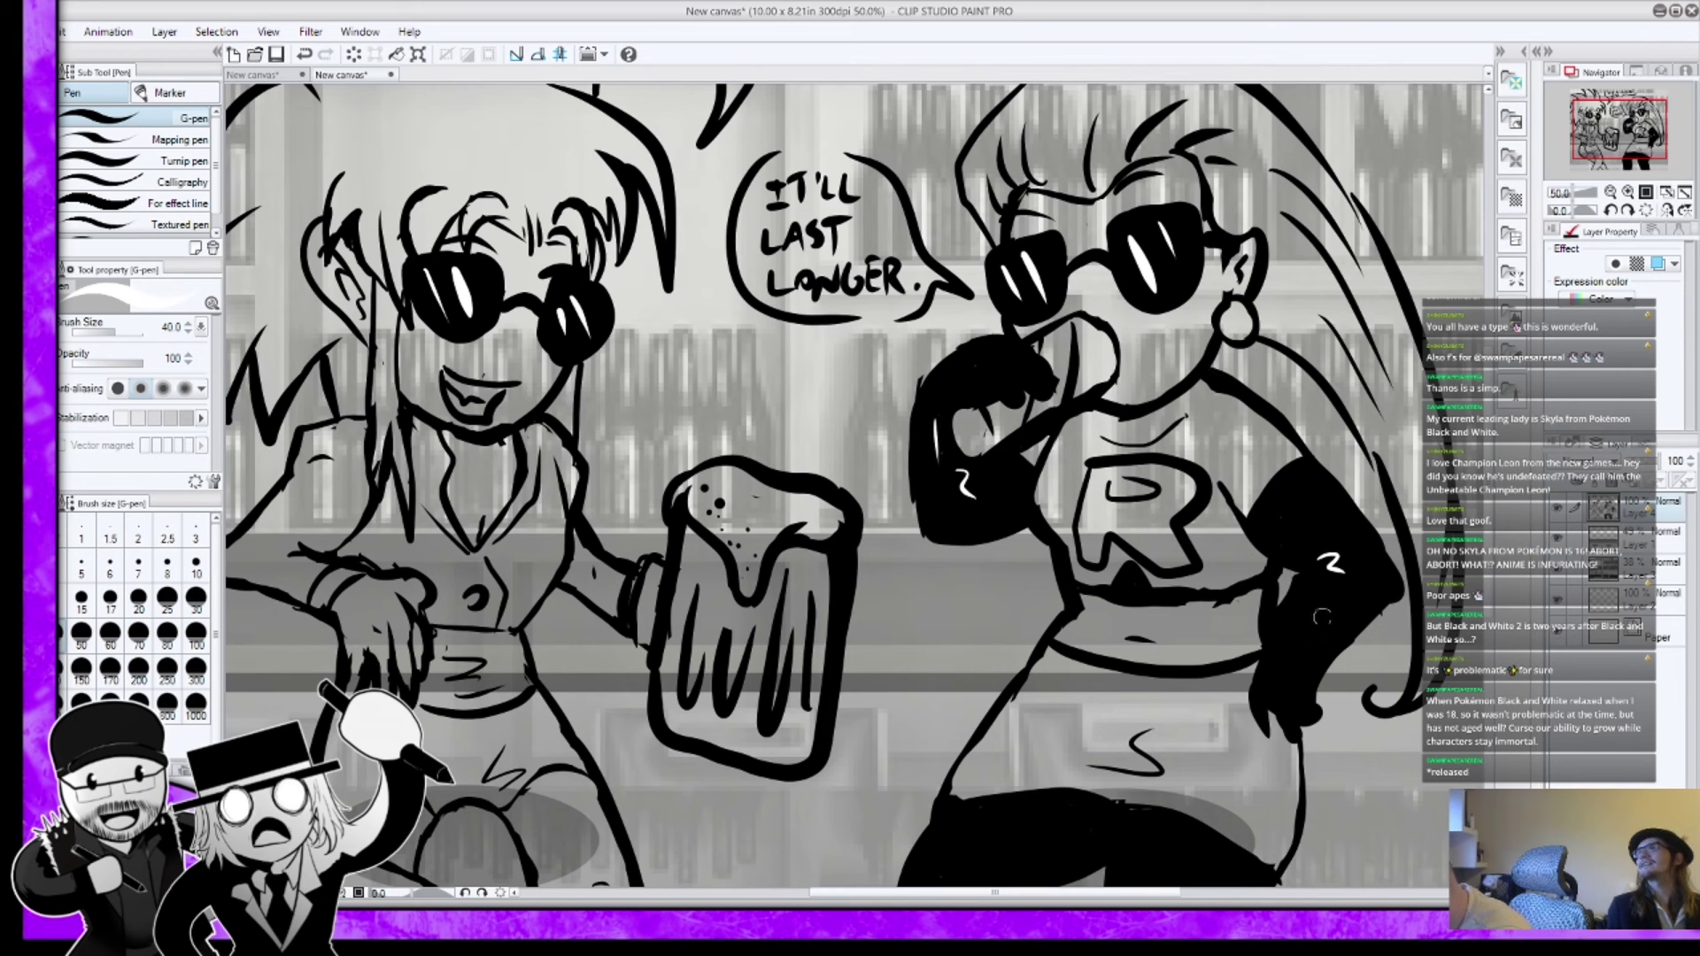
left_click_drag(1314, 611, 1296, 653)
left_click_drag(1276, 529, 1291, 544)
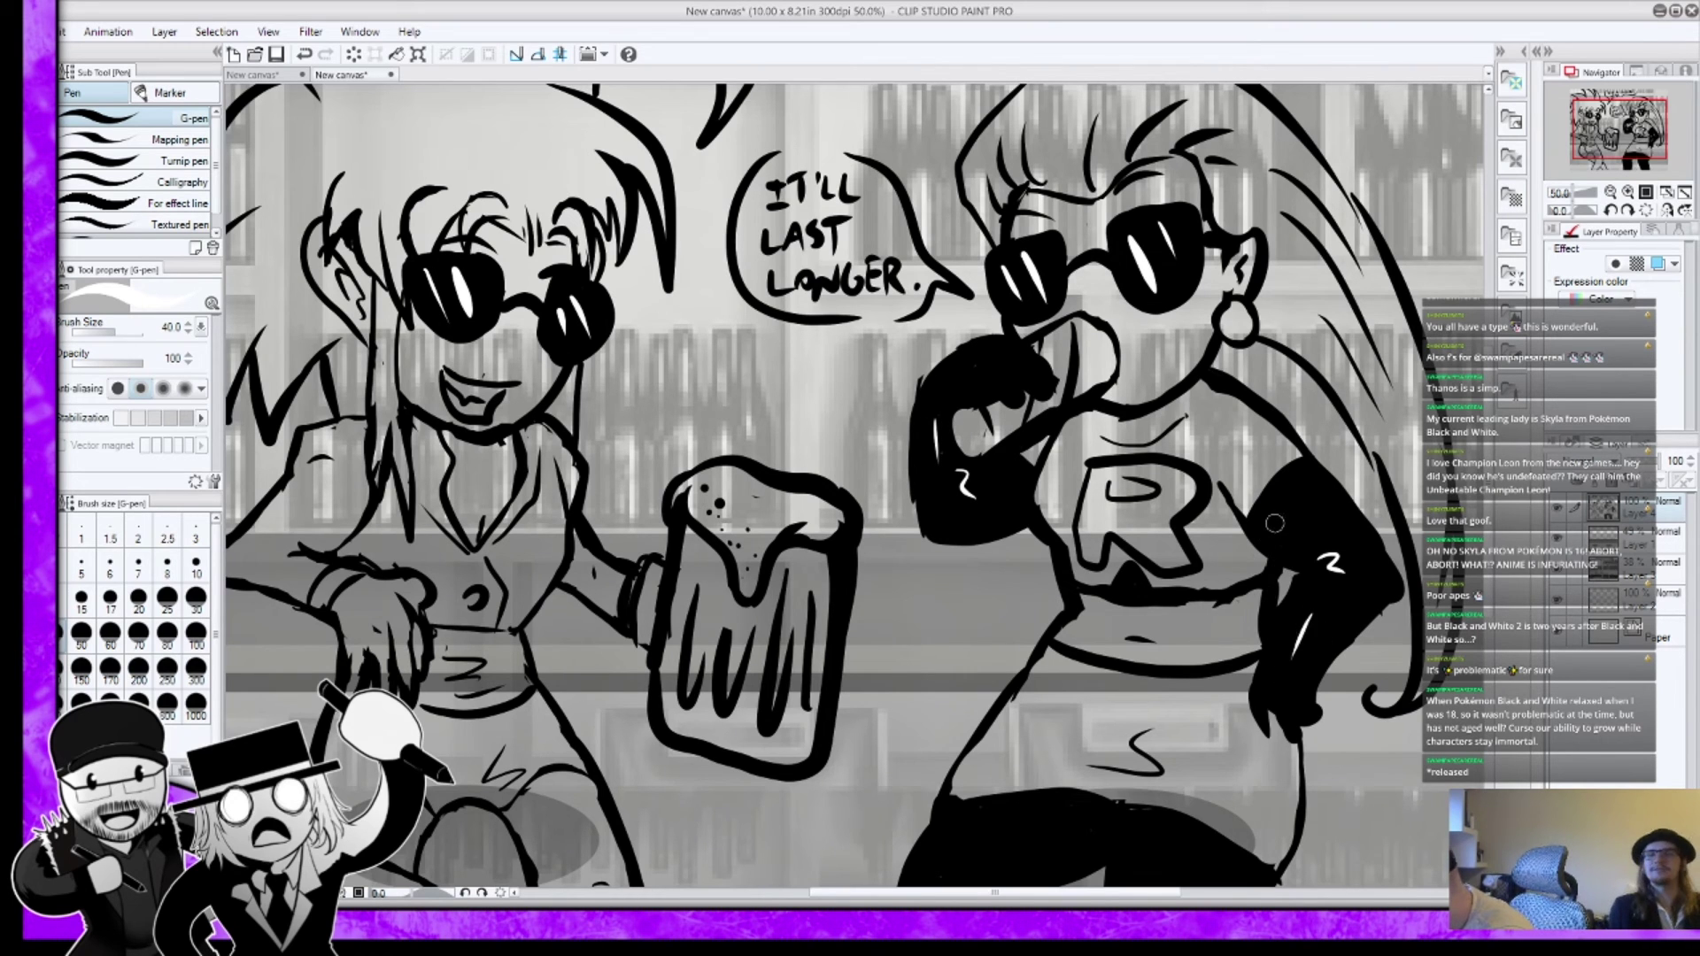
Step: Draw white highlight marks on the knees and shins of the drinking character's black legs
scroll(1206, 545, "down", 3)
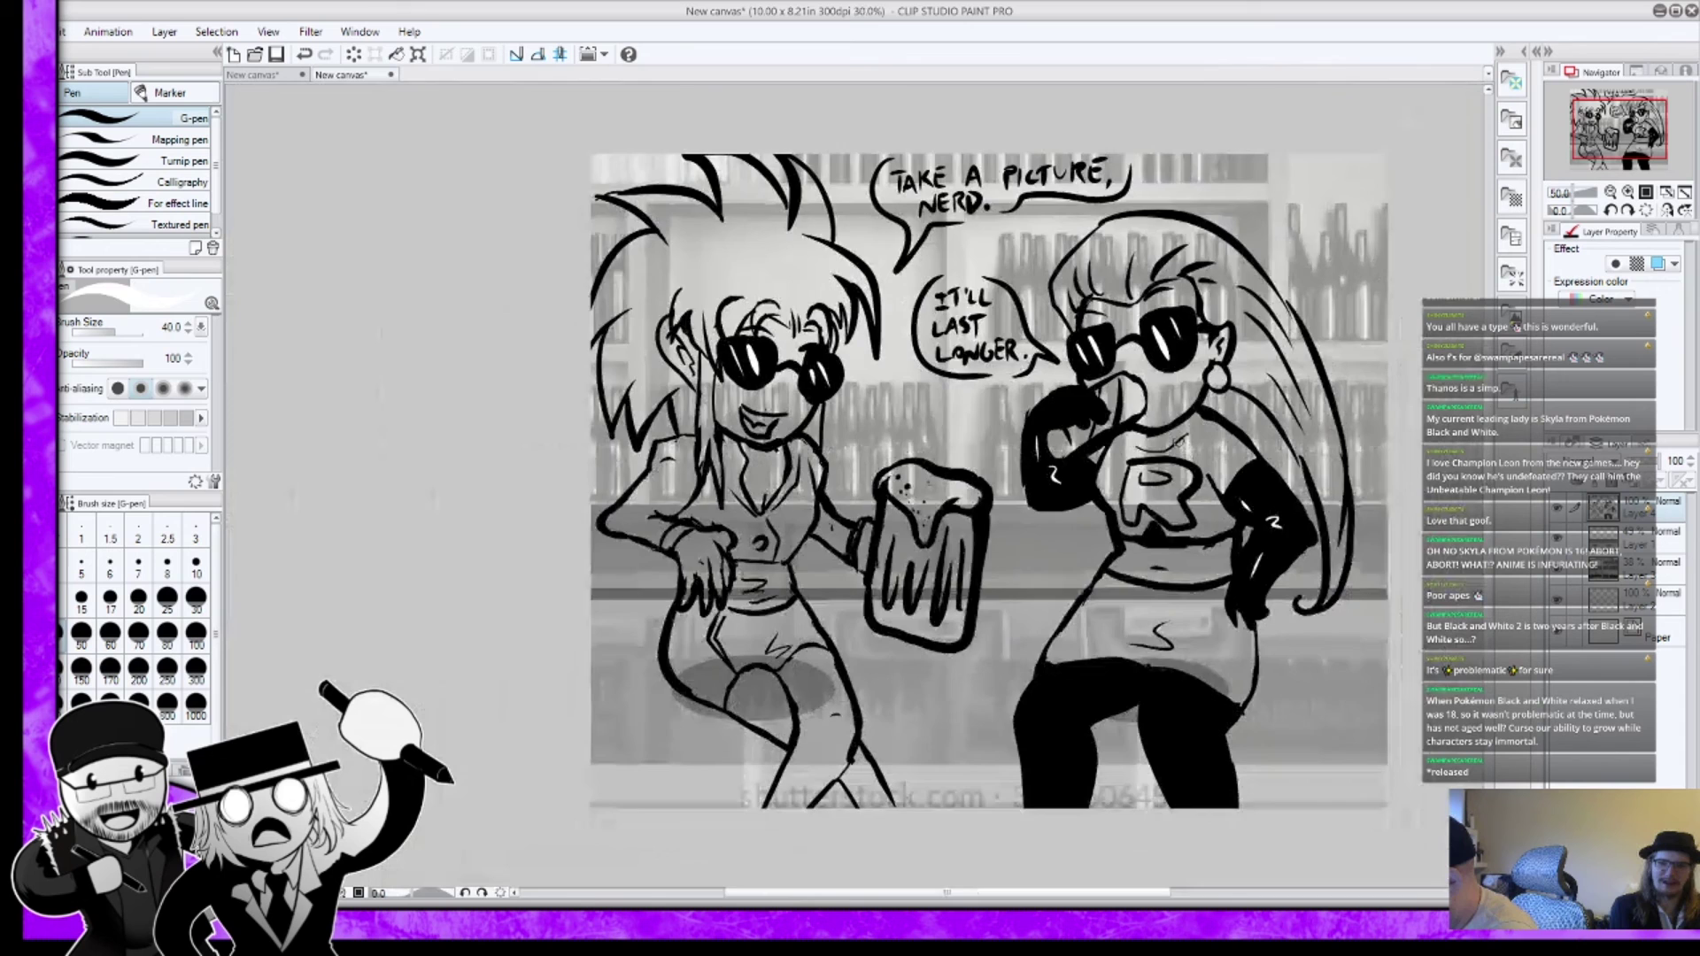
scroll(1206, 544, "up", 2)
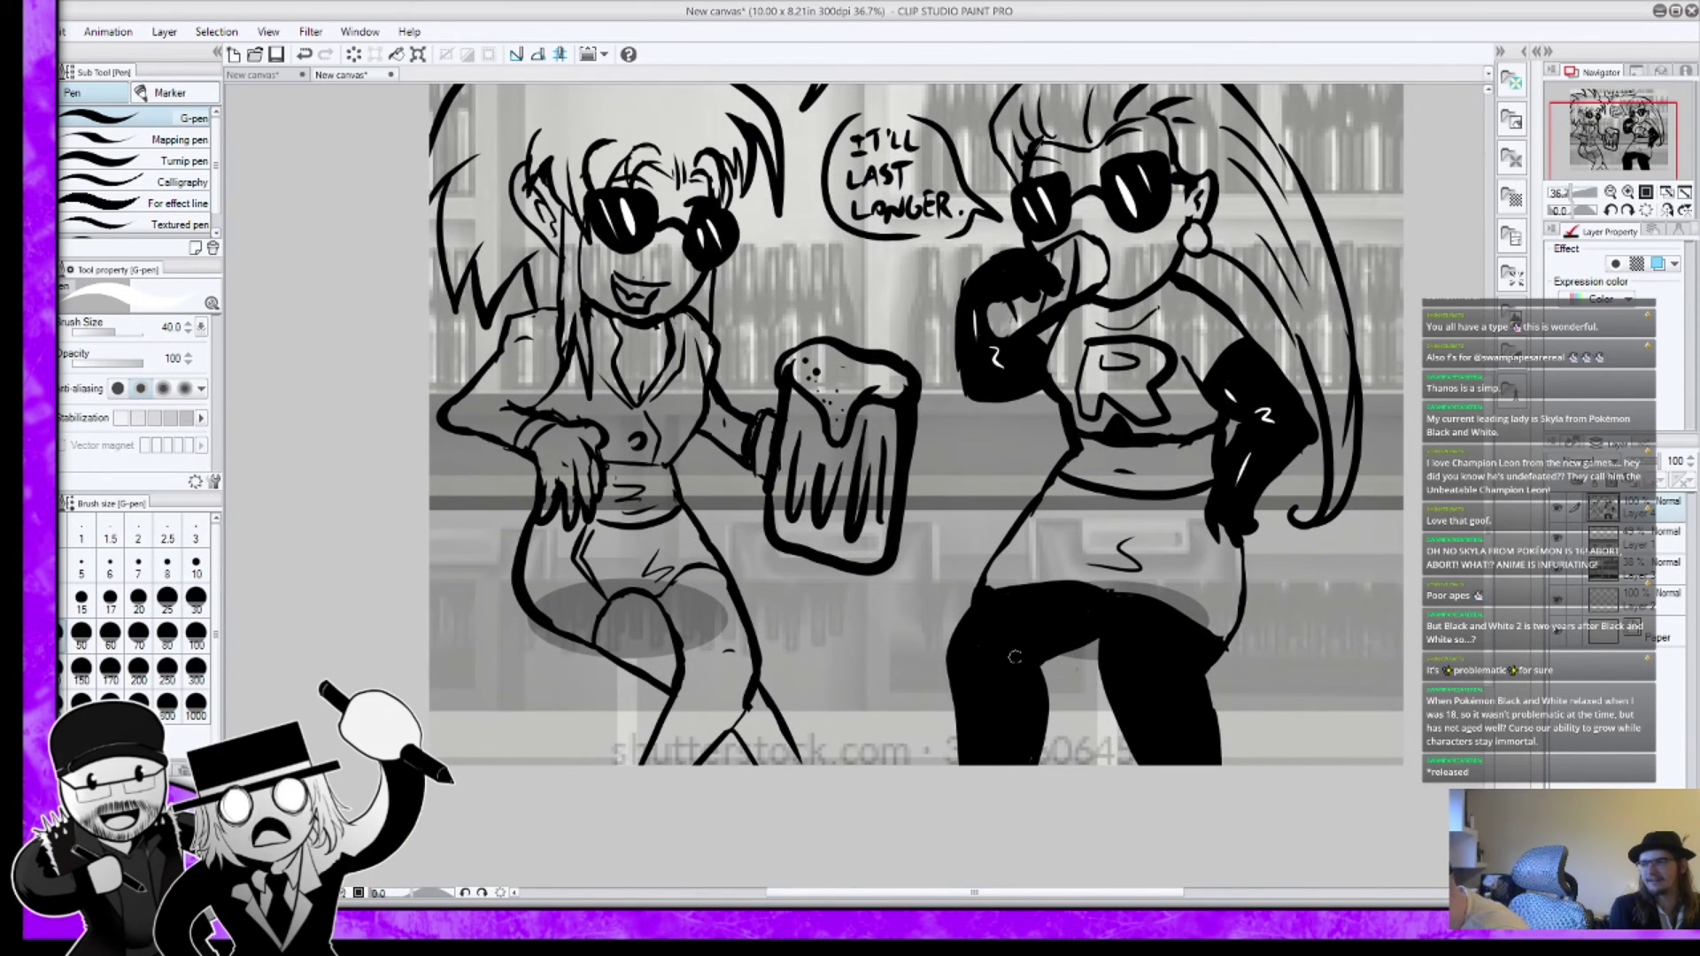
mouse_move(1010, 659)
left_mouse_down()
mouse_move(1026, 671)
mouse_move(978, 719)
mouse_move(978, 755)
left_mouse_up()
left_click_drag(1152, 711, 1142, 751)
left_click_drag(1190, 665, 1195, 677)
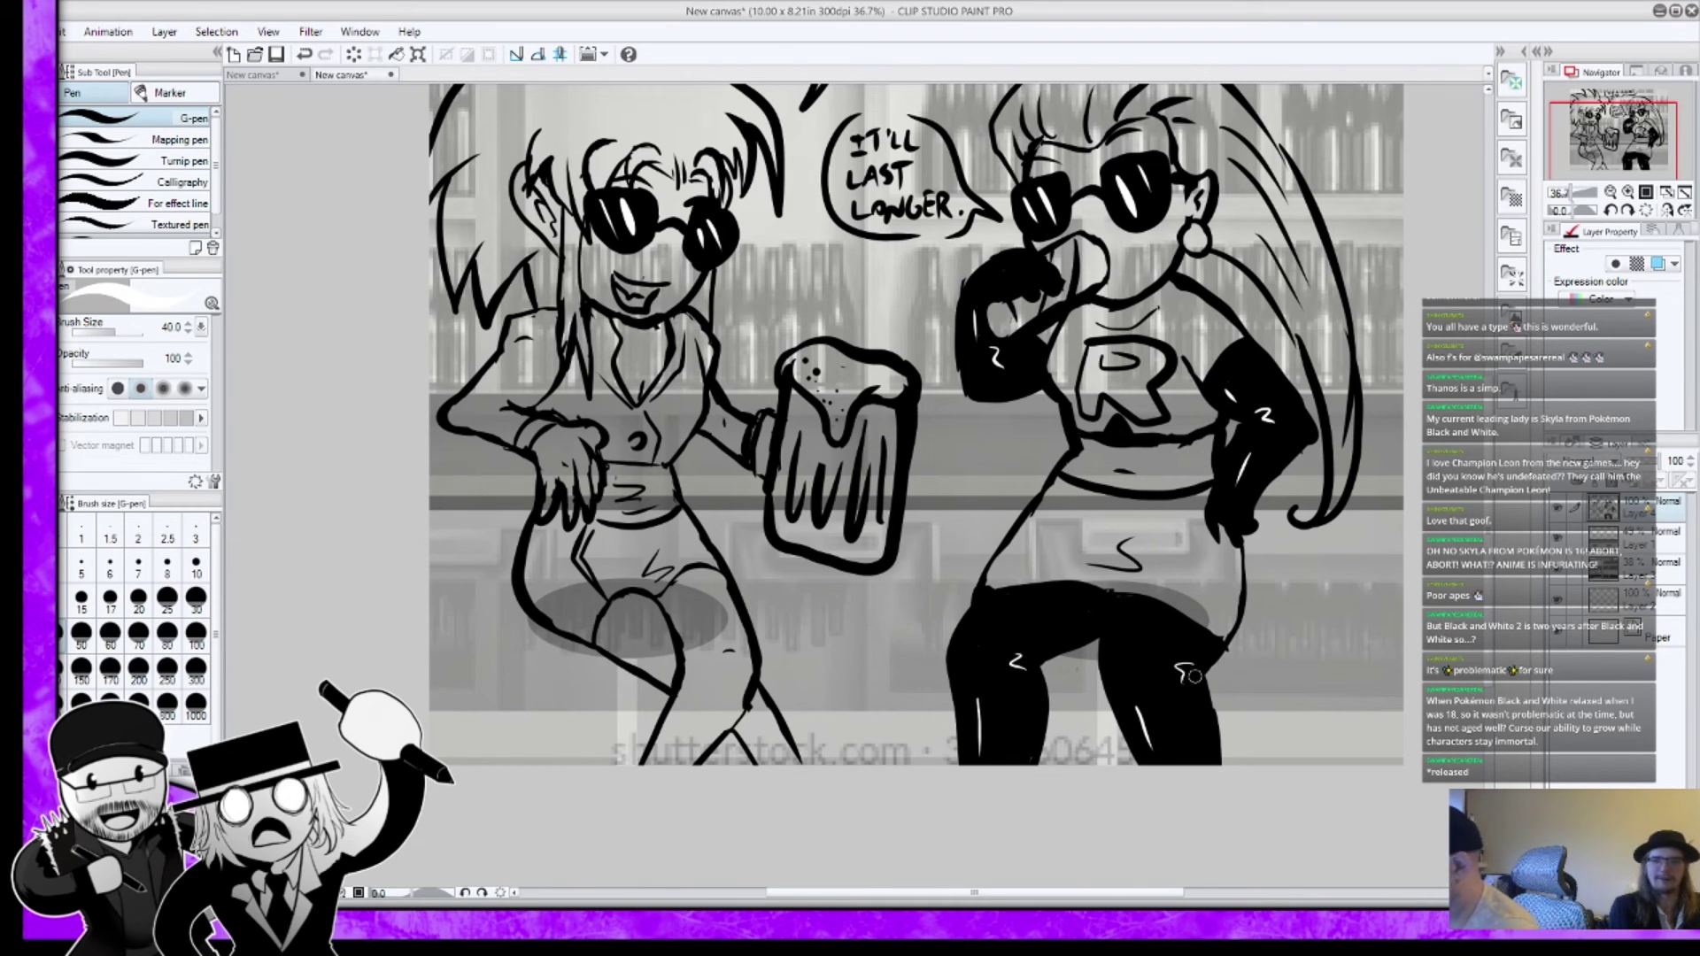
scroll(1137, 624, "down", 2)
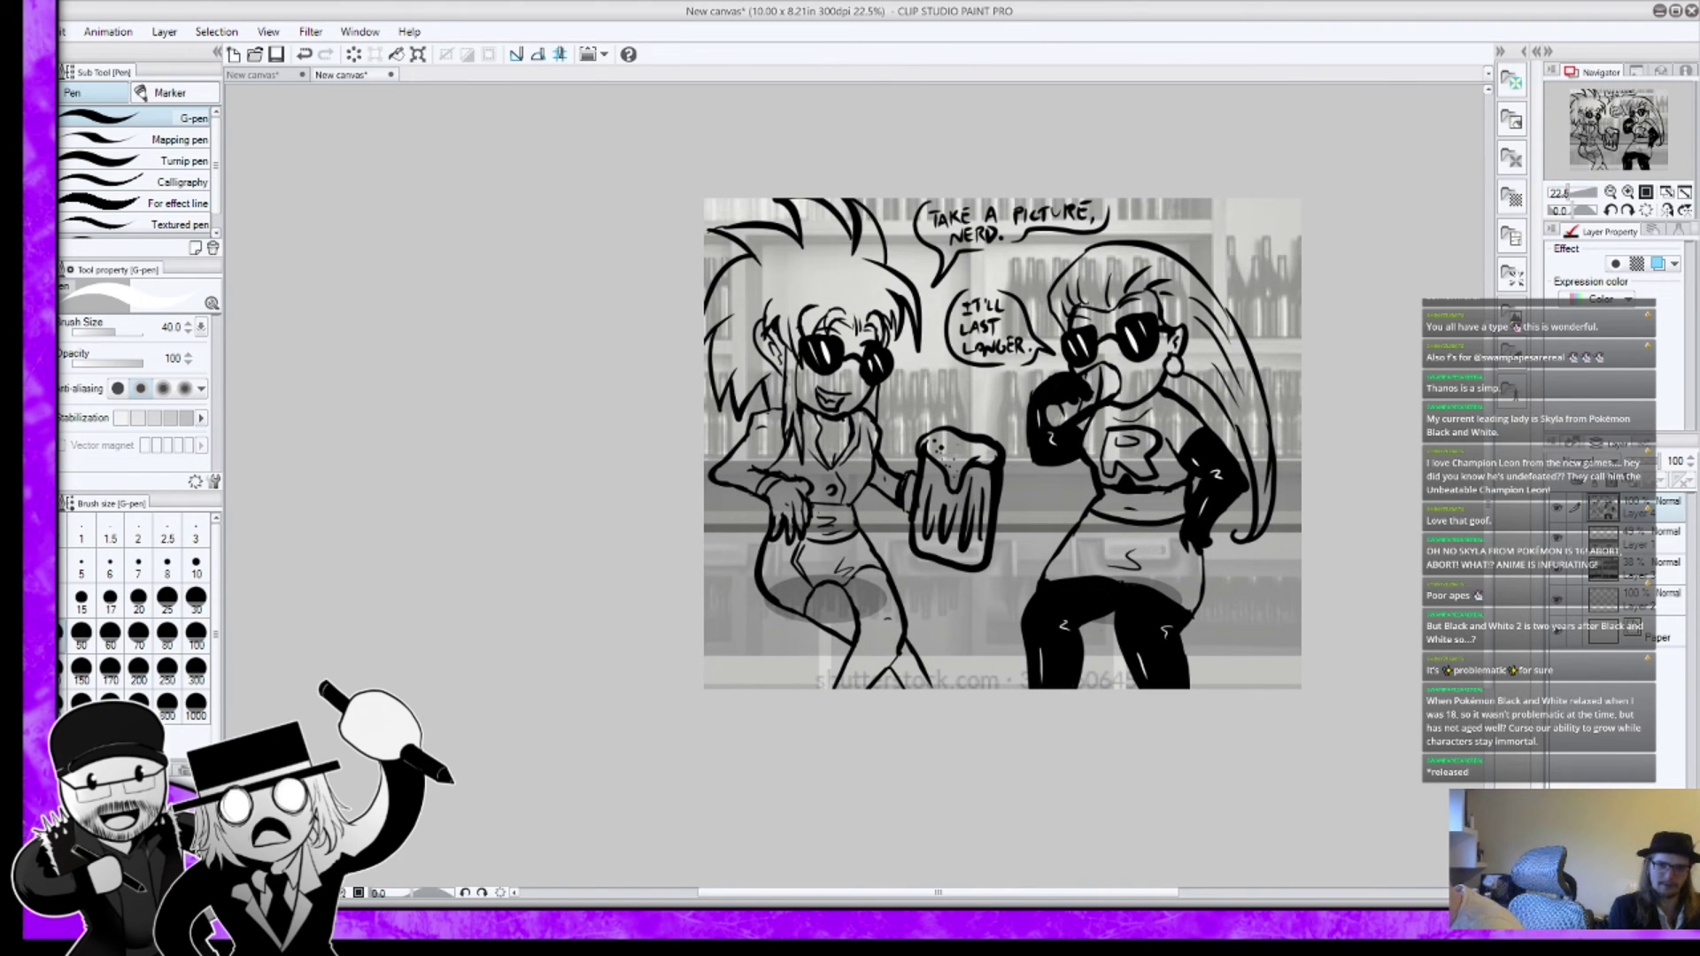
Step: Raise the grey bar counter layer's opacity to 100% and add a new layer between it and the line art
left_click(1630, 563)
mouse_move(1594, 460)
left_mouse_down()
mouse_move(1654, 461)
mouse_move(1594, 461)
left_mouse_up()
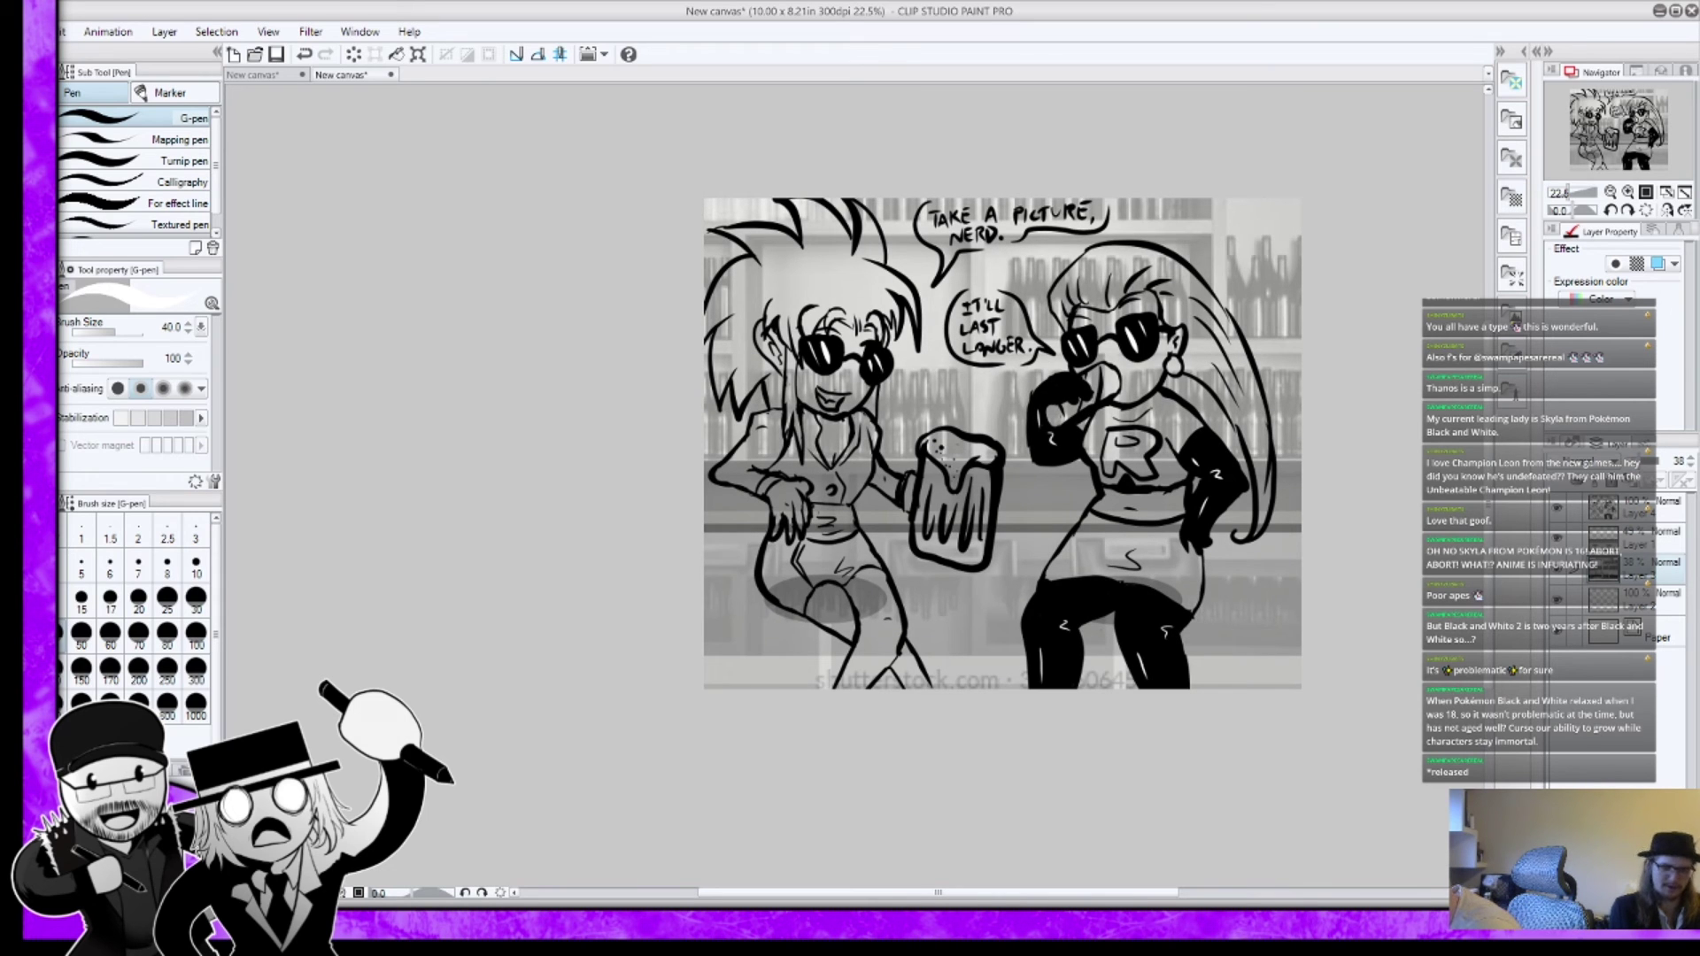
left_click(1629, 534)
left_click(1557, 534)
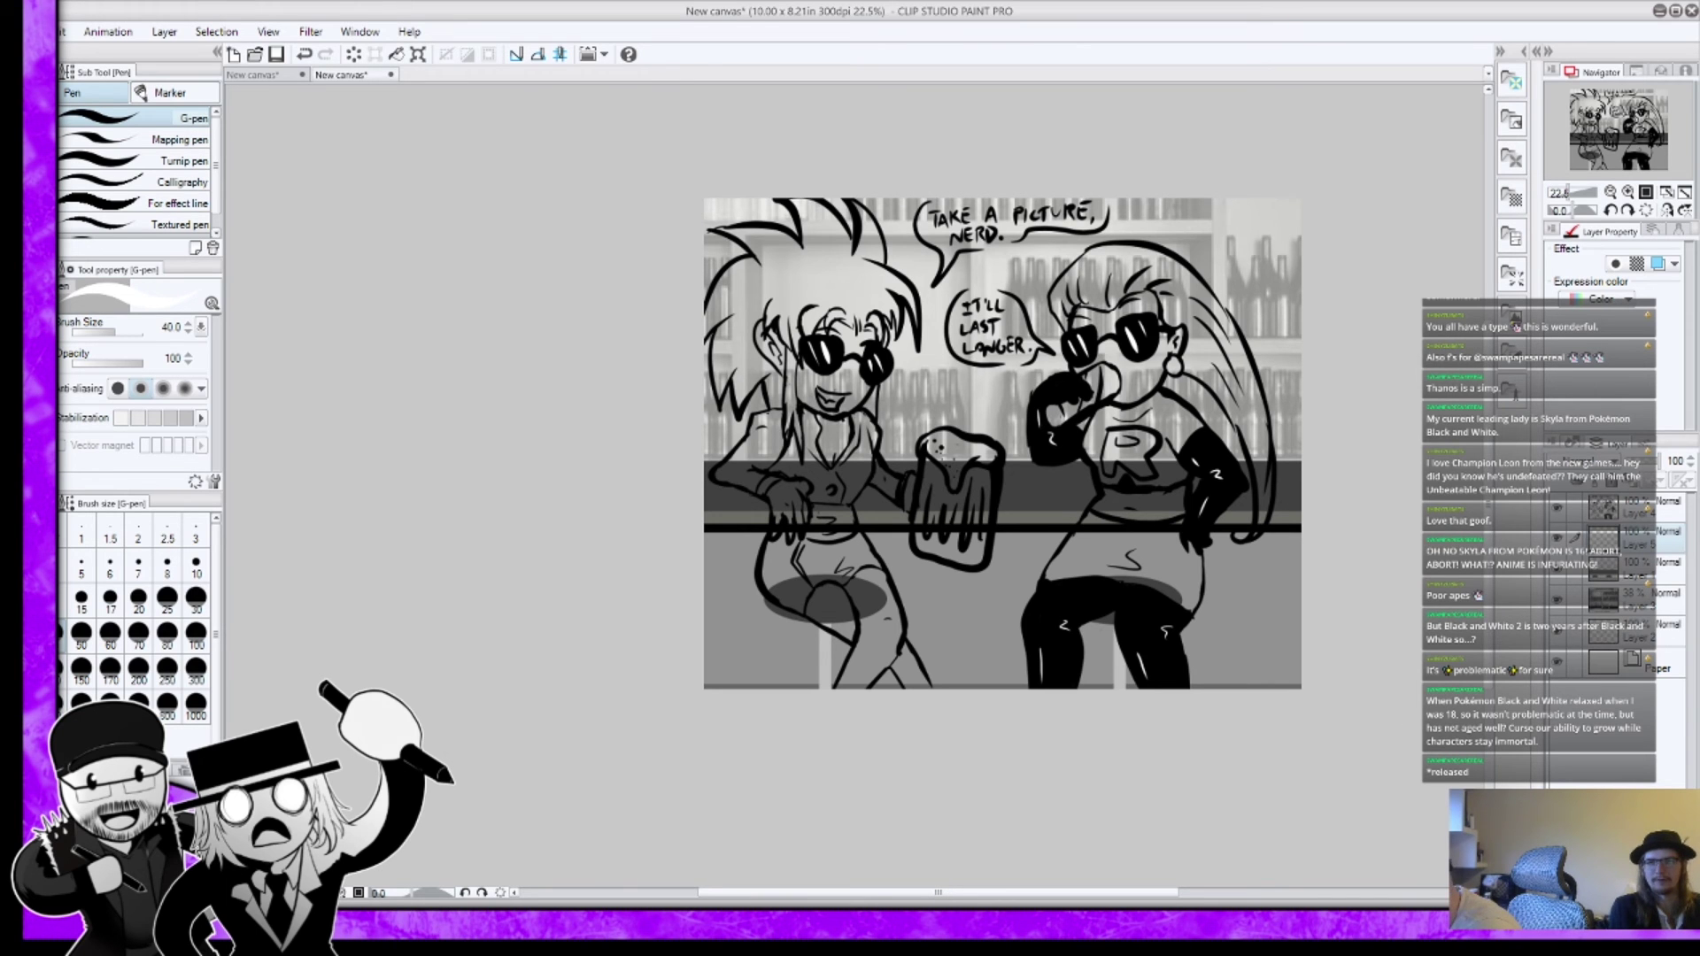
Step: Outline the spiky-haired character and the mug with Polyline selections, fill them with white and deselect
scroll(1161, 488, "up", 2)
key("m")
scroll(908, 469, "down", 1)
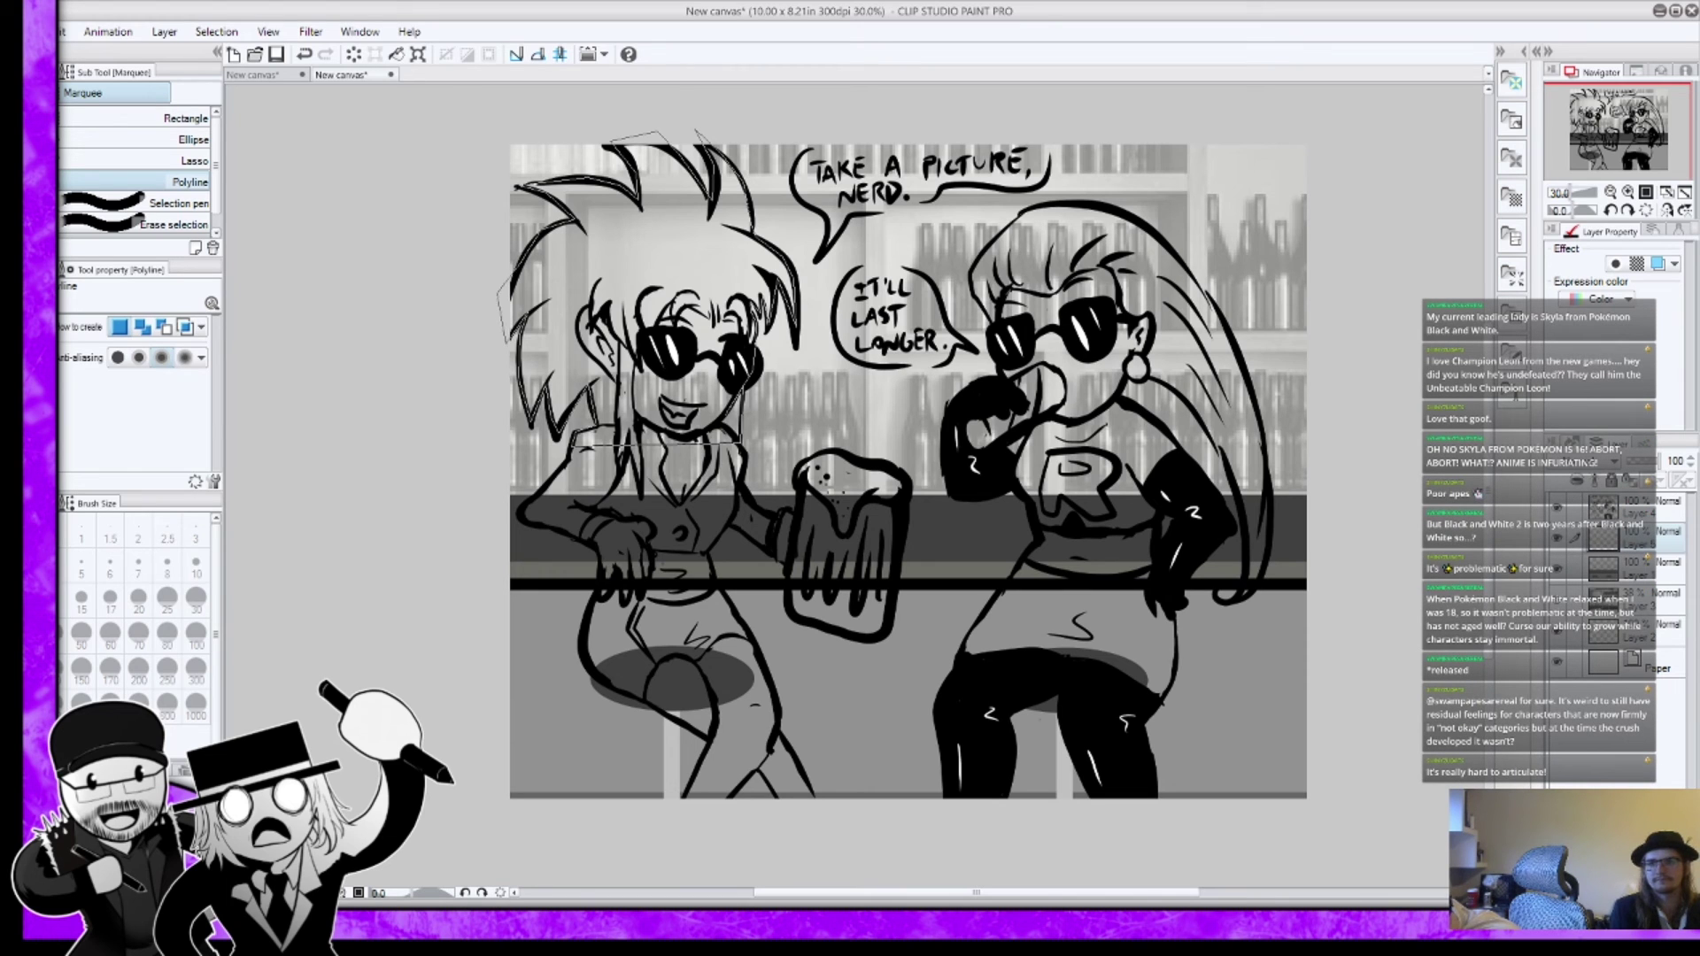
left_click(510, 266)
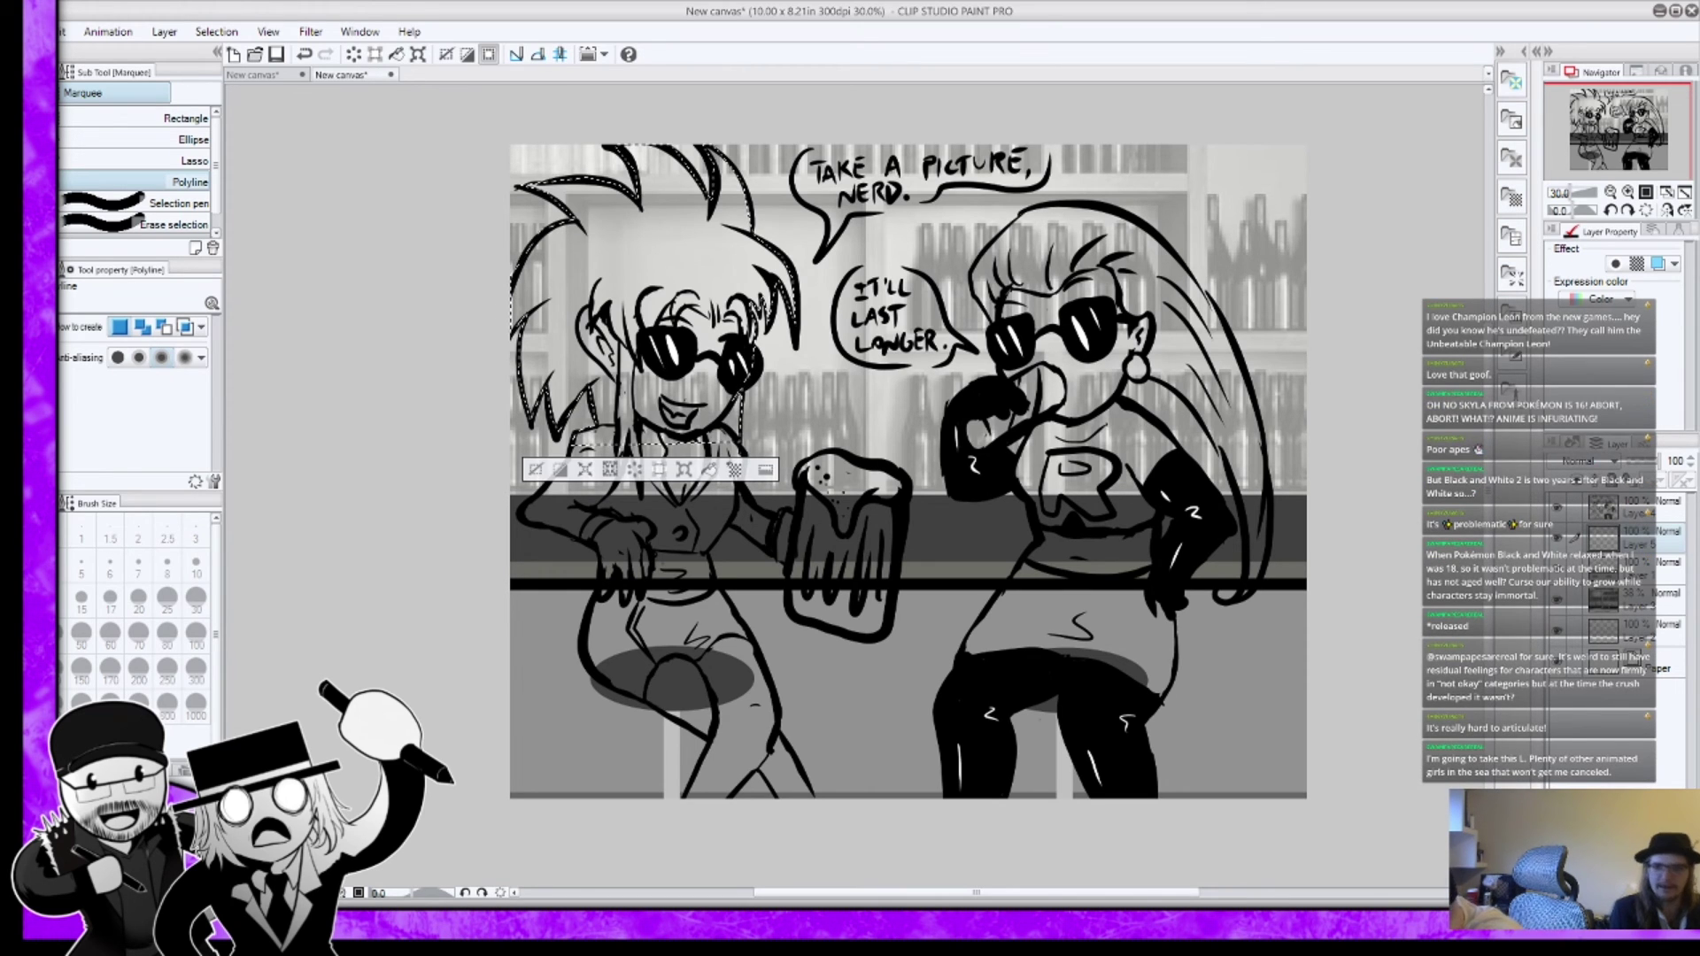
key("Delete")
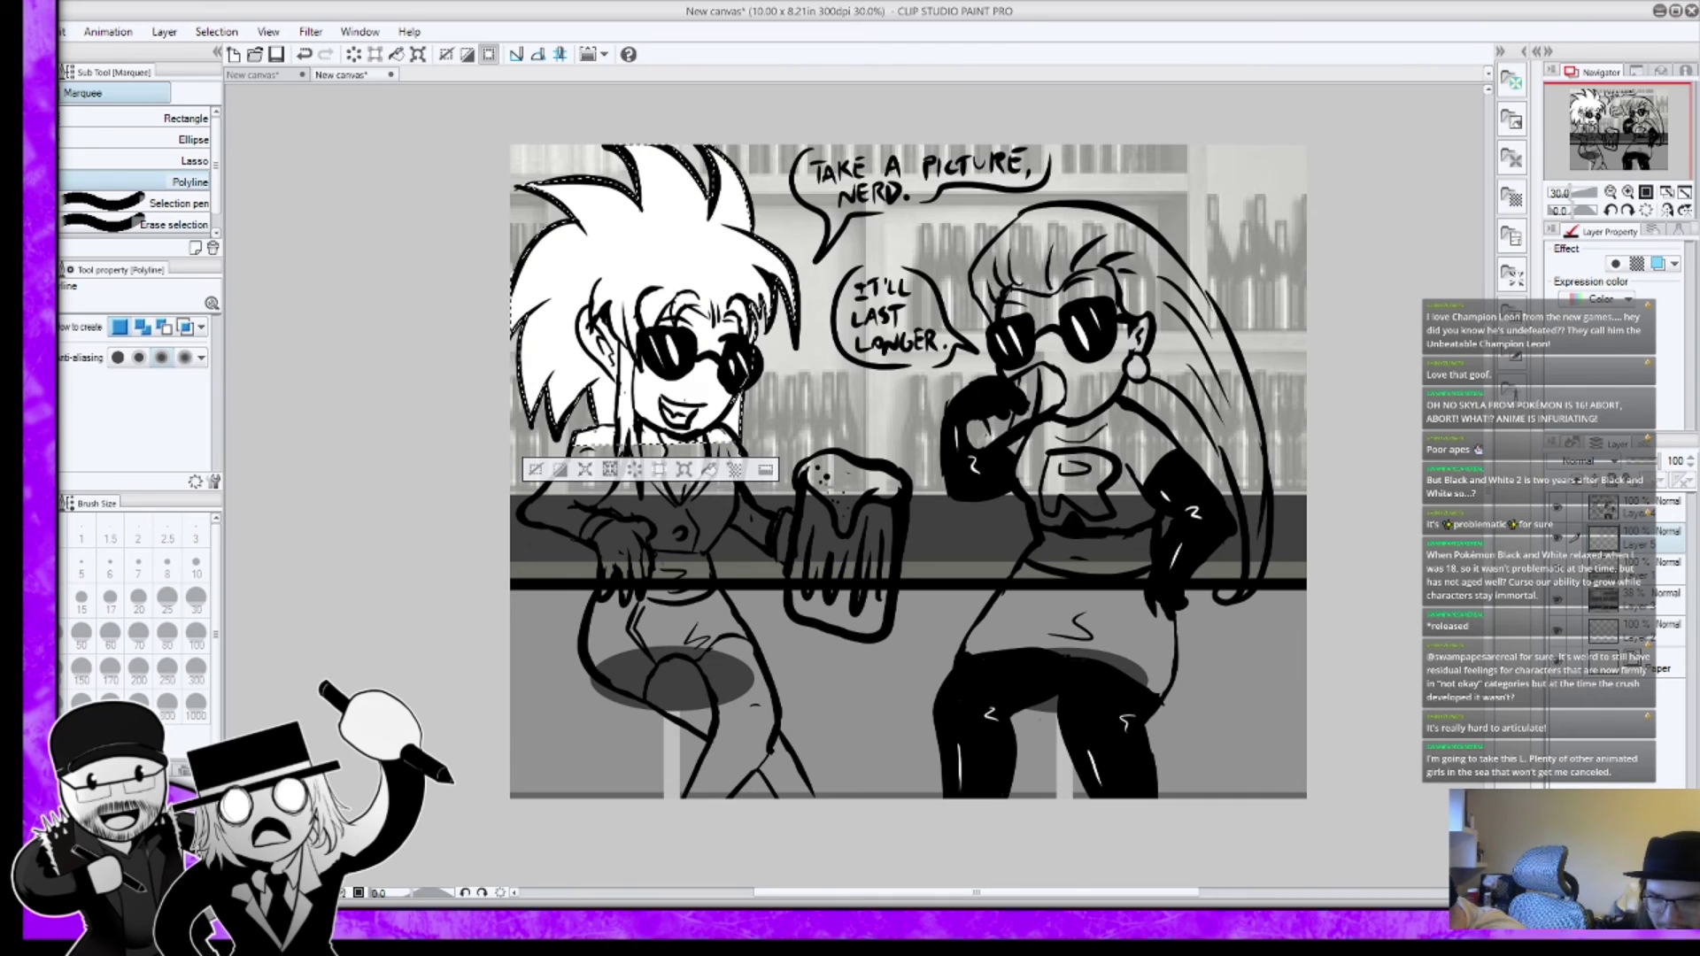
key("Delete")
key("ctrl+d")
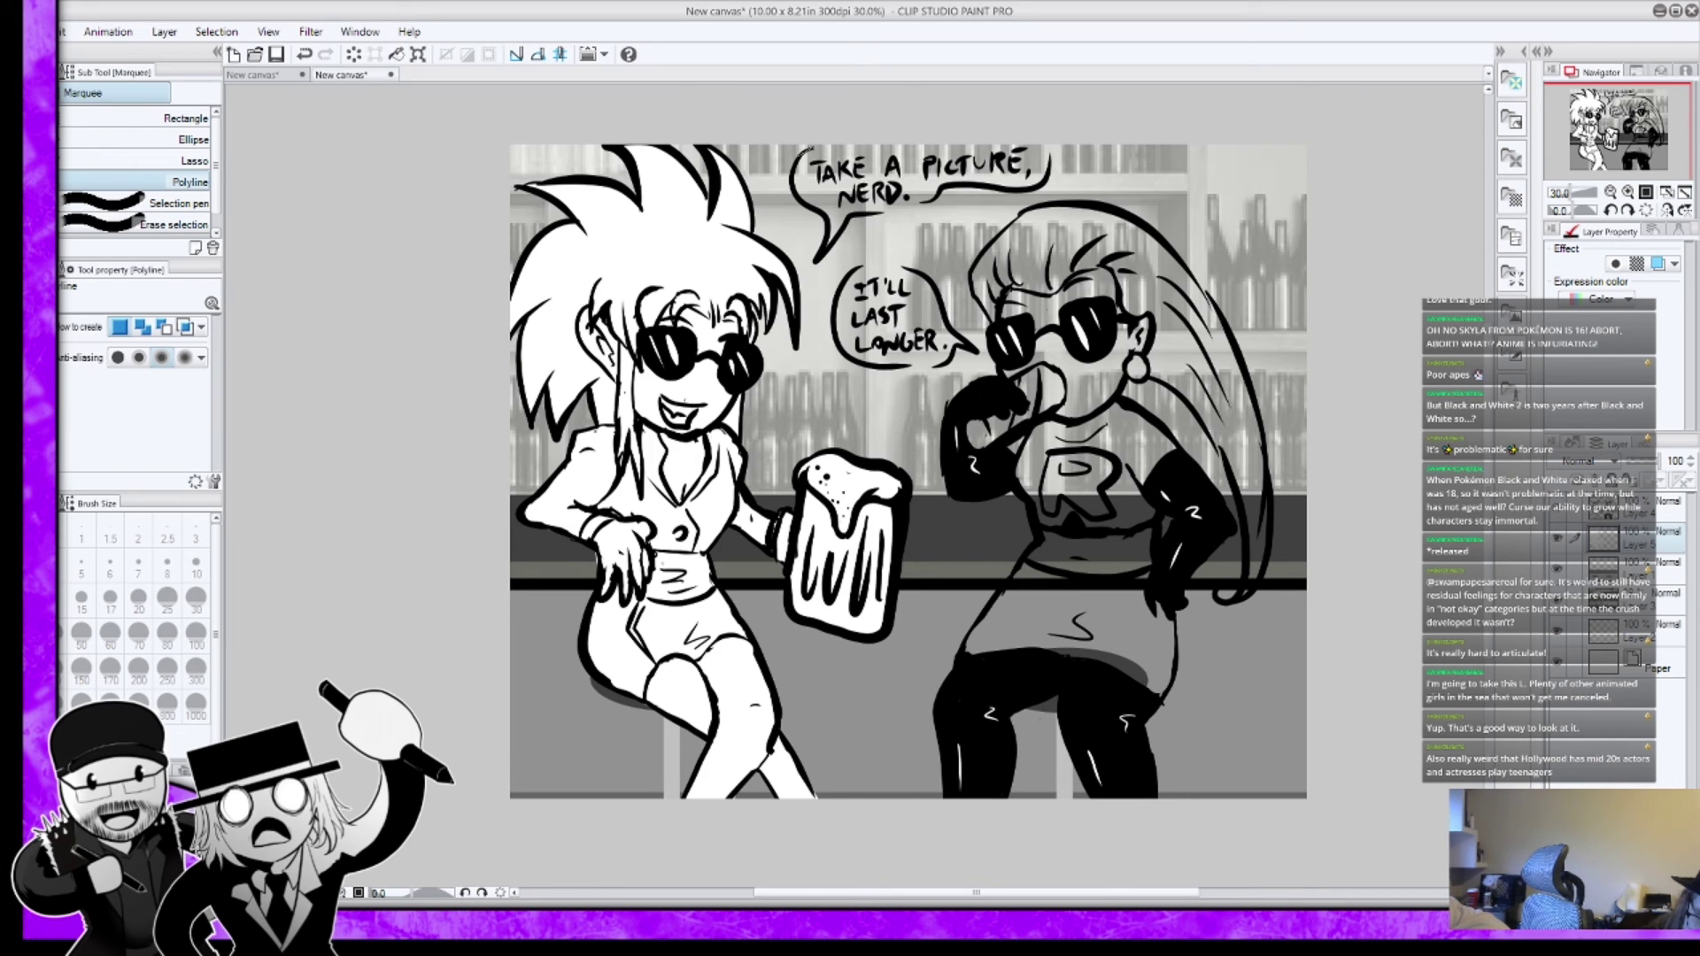
Step: Fill both speech bubbles and the drinking character's hair, face, torso and skirt with white using Polyline selections, and deselect
left_click_drag(808, 151, 1023, 138)
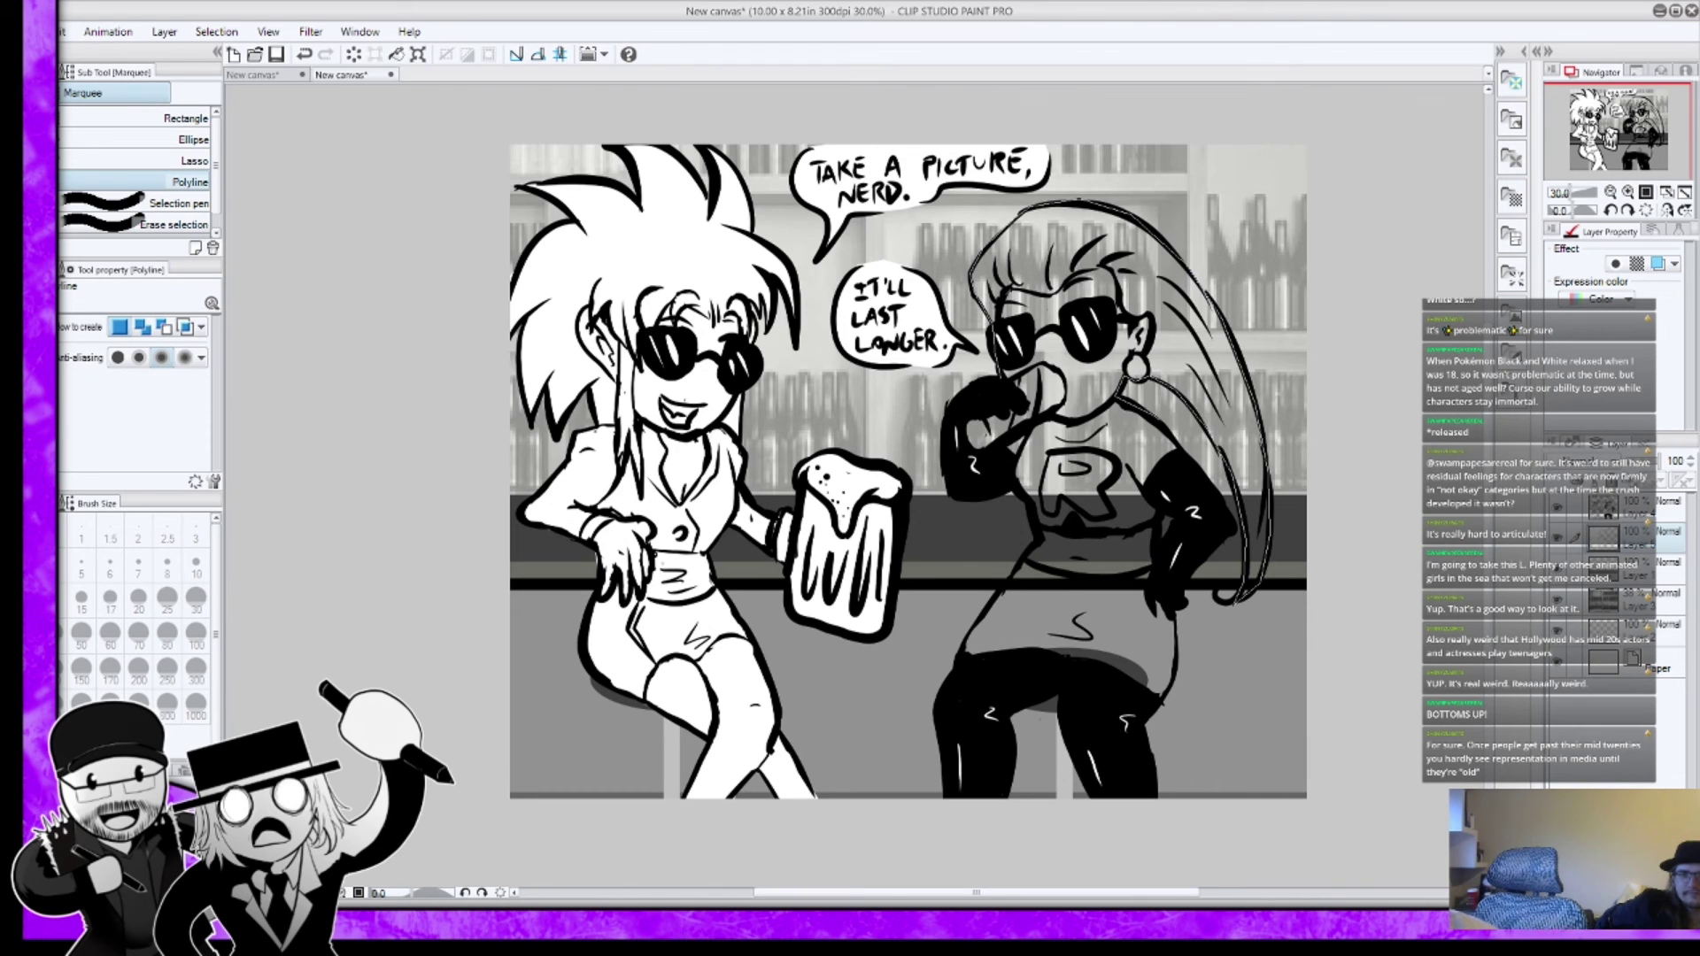
mouse_move(1190, 448)
left_mouse_down()
mouse_move(1153, 496)
mouse_move(1236, 599)
mouse_move(1166, 594)
mouse_move(1175, 685)
mouse_move(1152, 702)
mouse_move(1070, 666)
left_mouse_up()
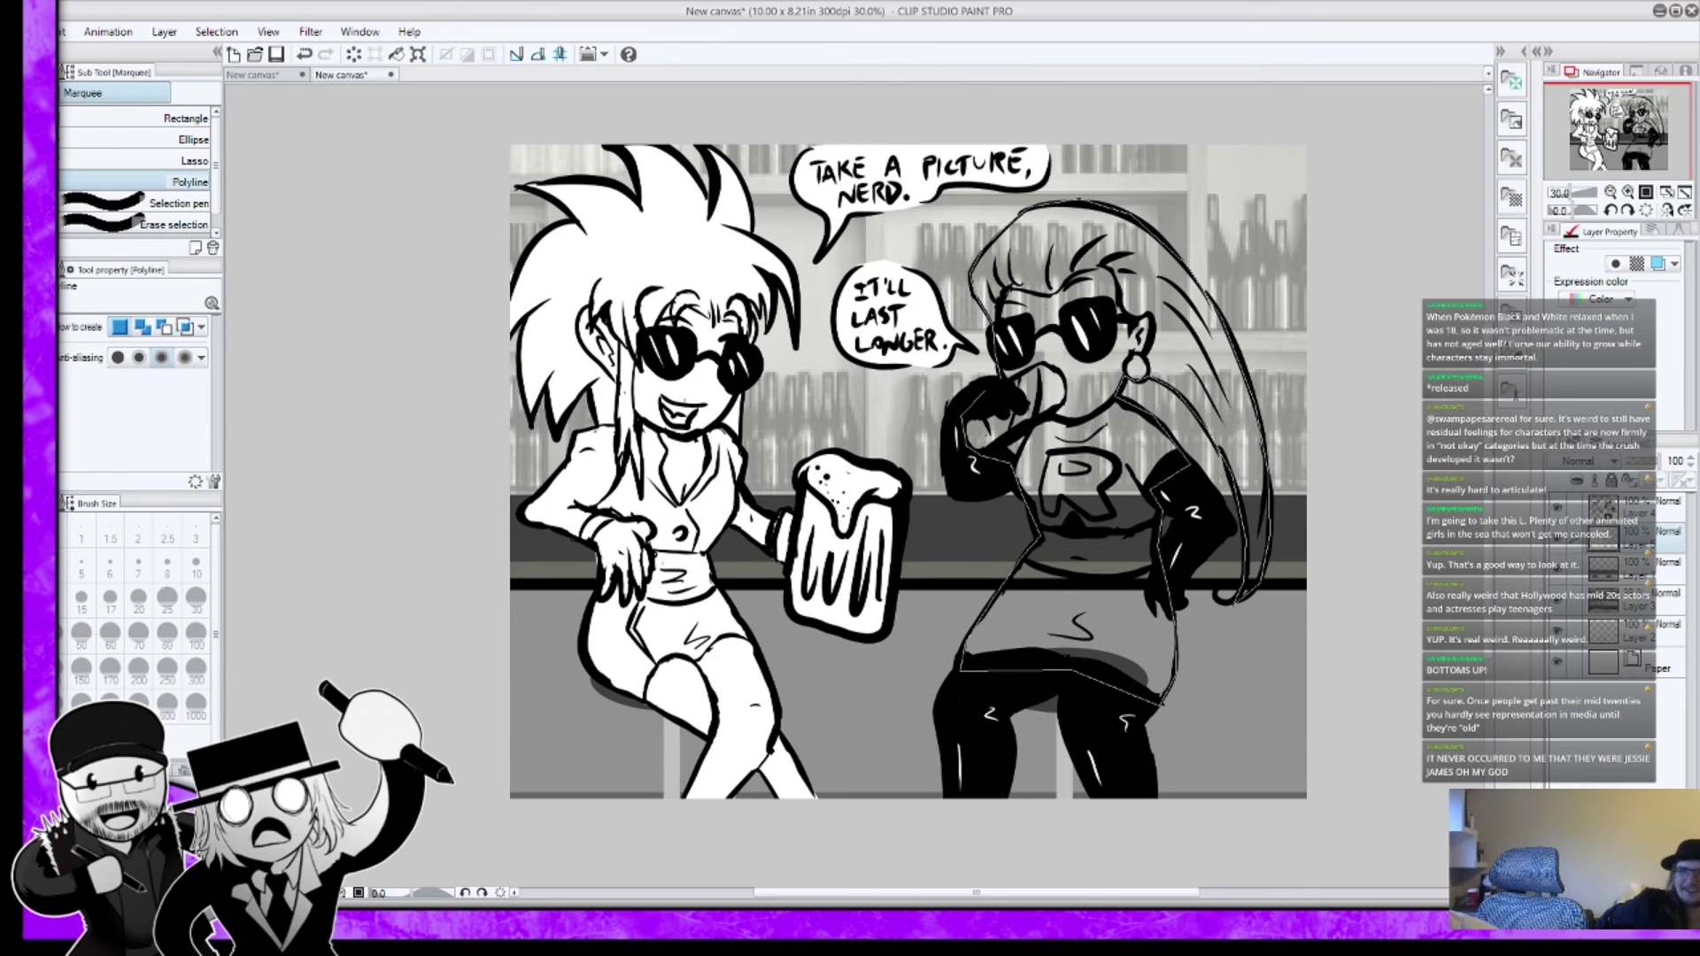
left_click(988, 382)
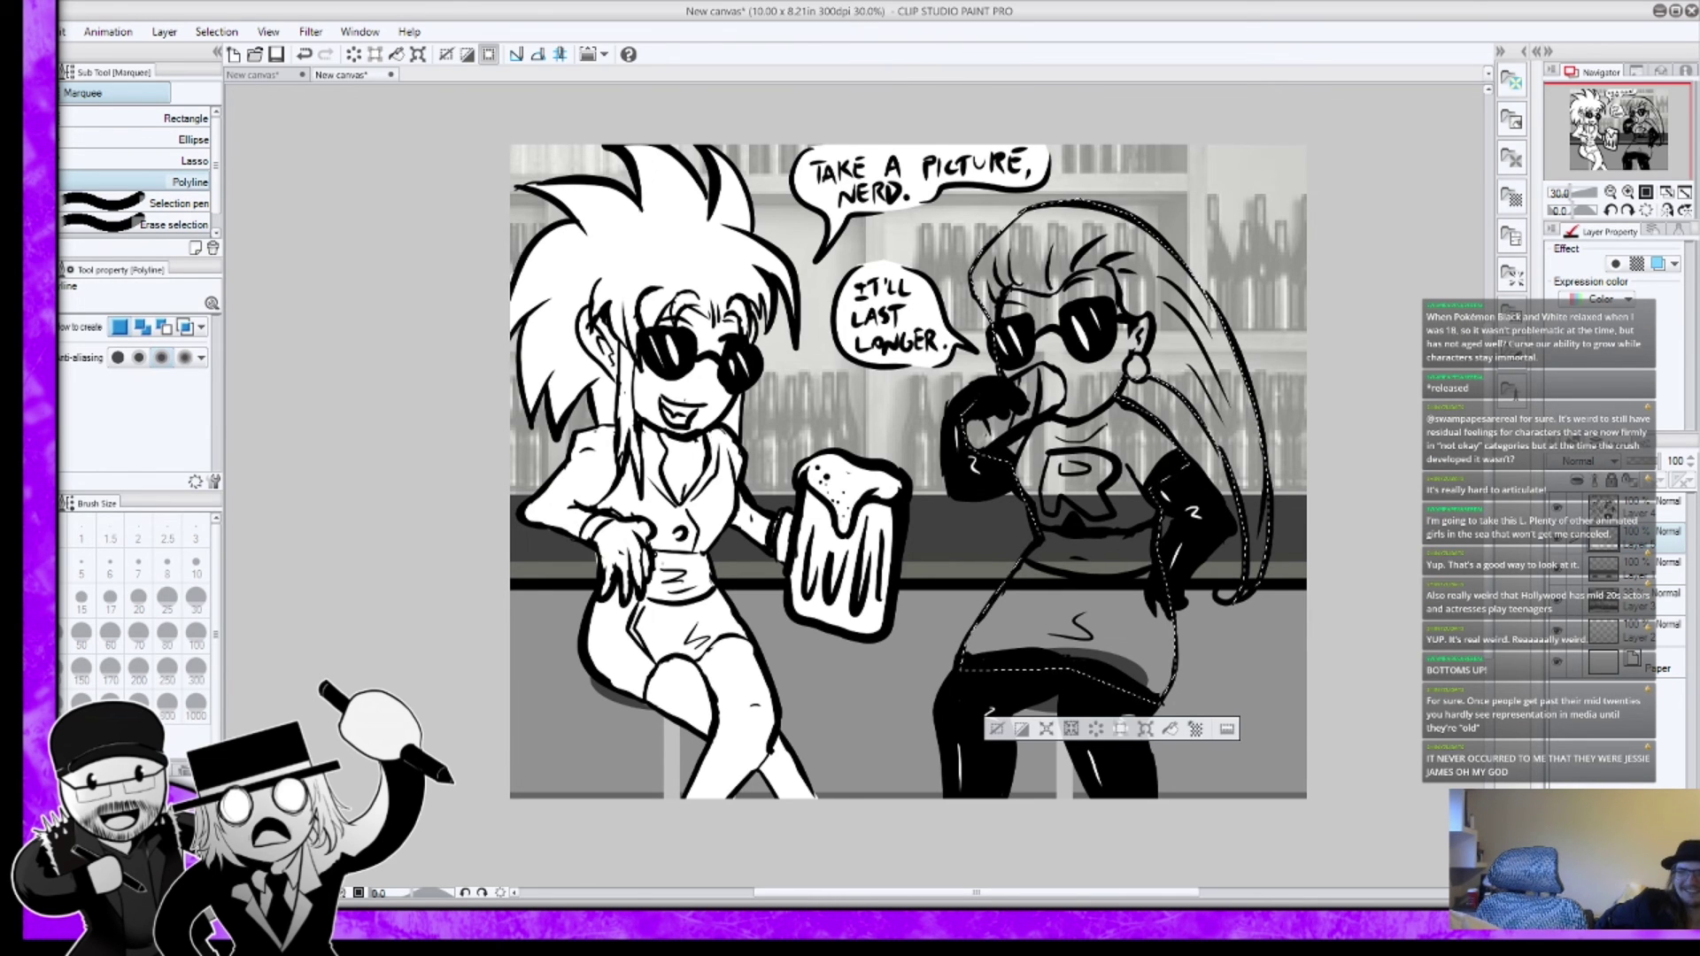
left_click(1170, 728)
key("ctrl+d")
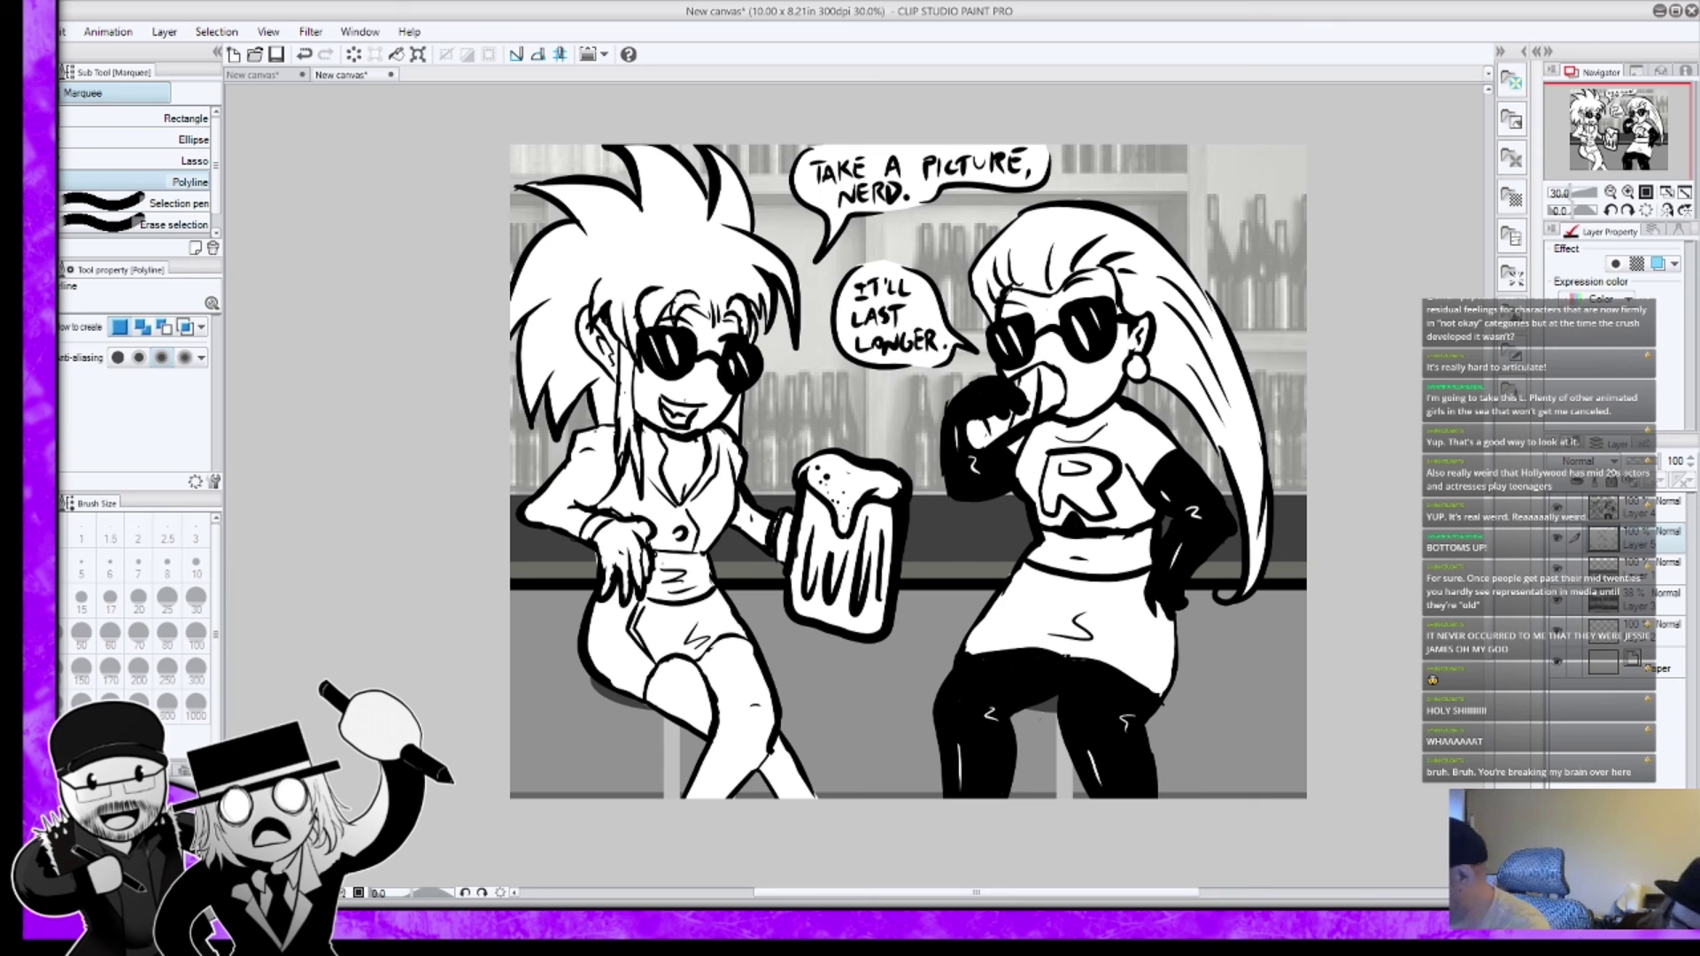
Step: Return to the line art layer with the G-pen
left_click(1630, 507)
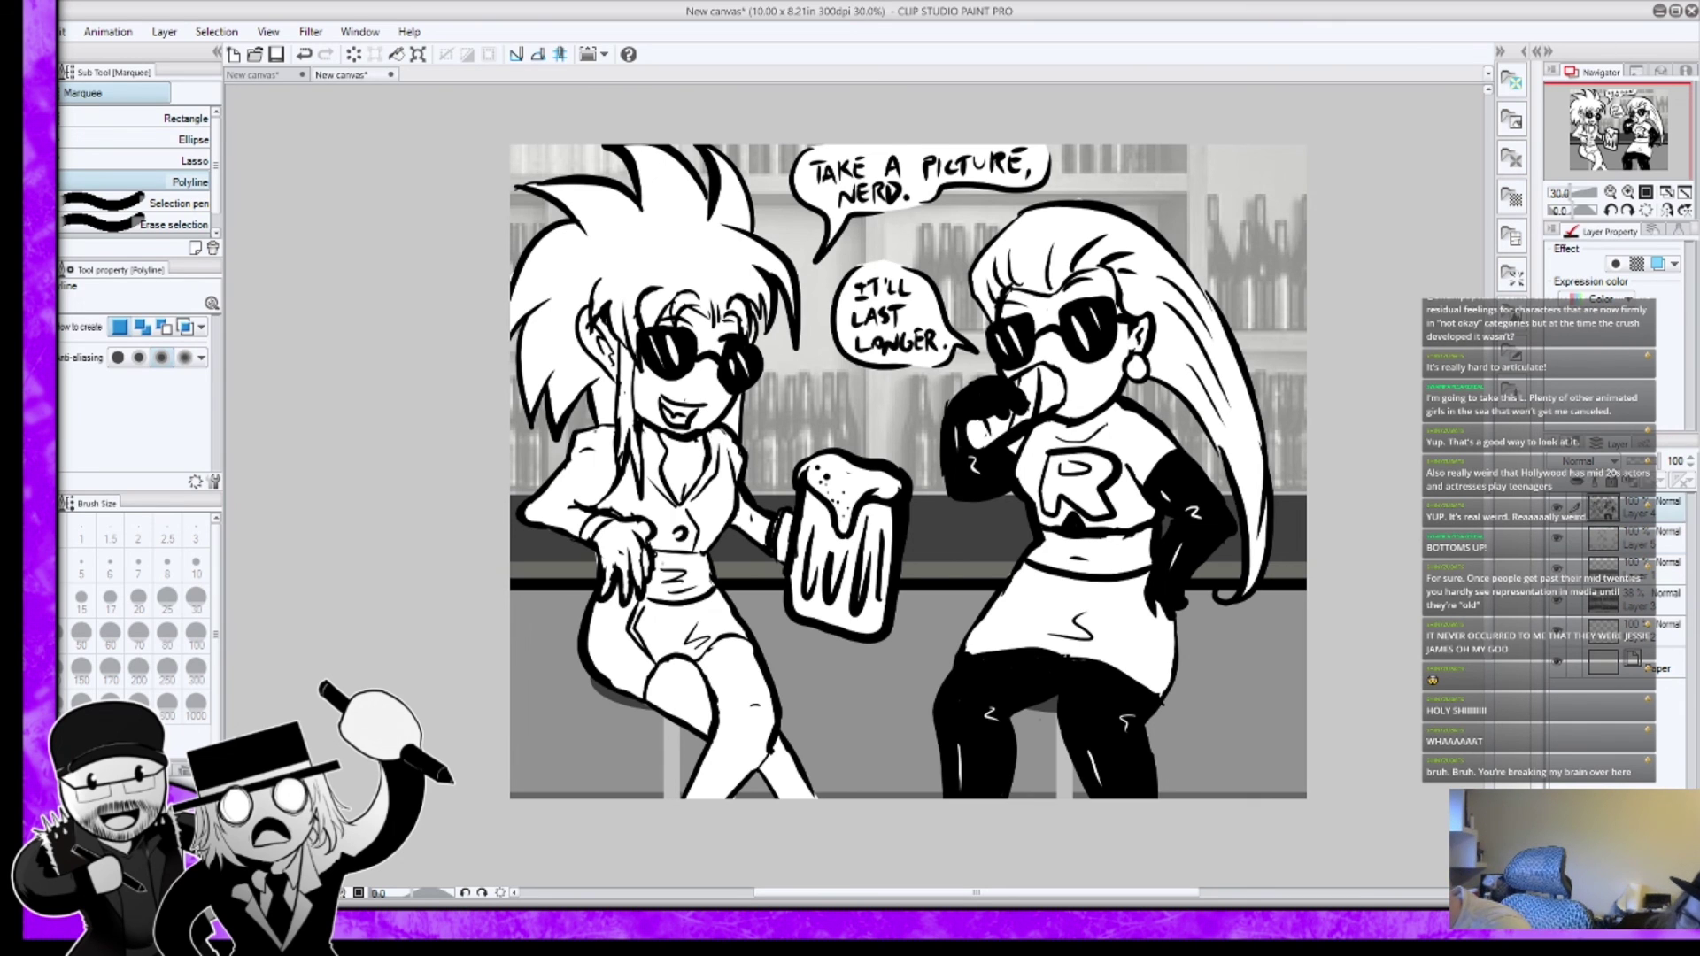
key("p")
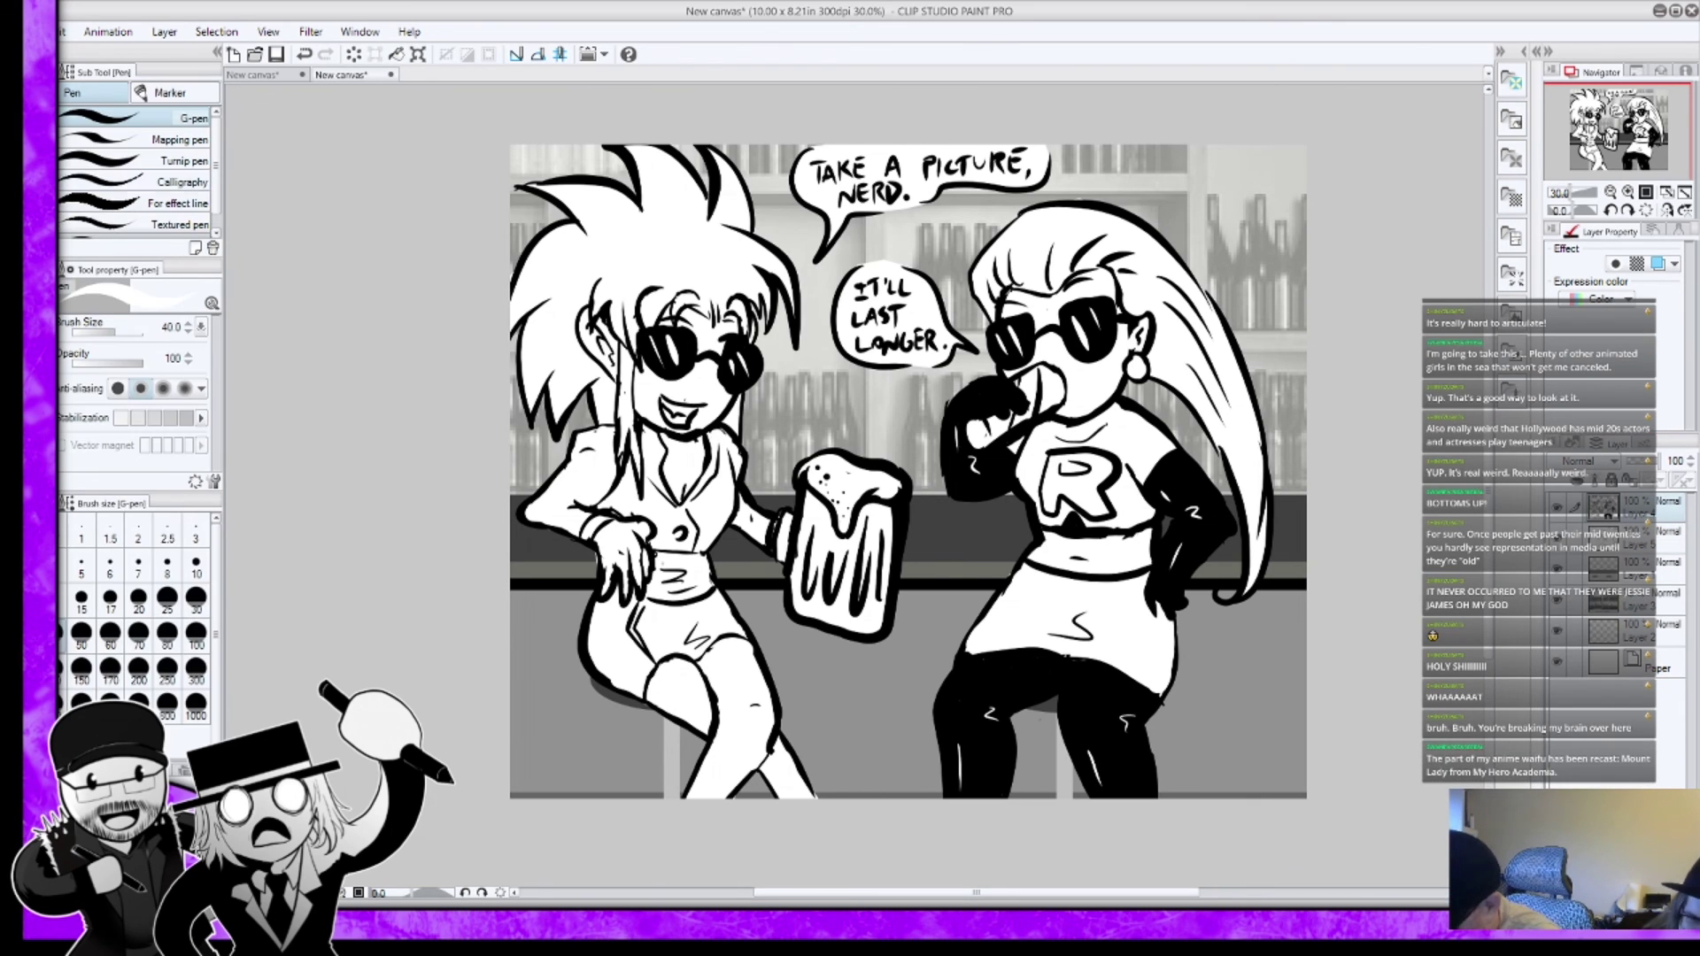